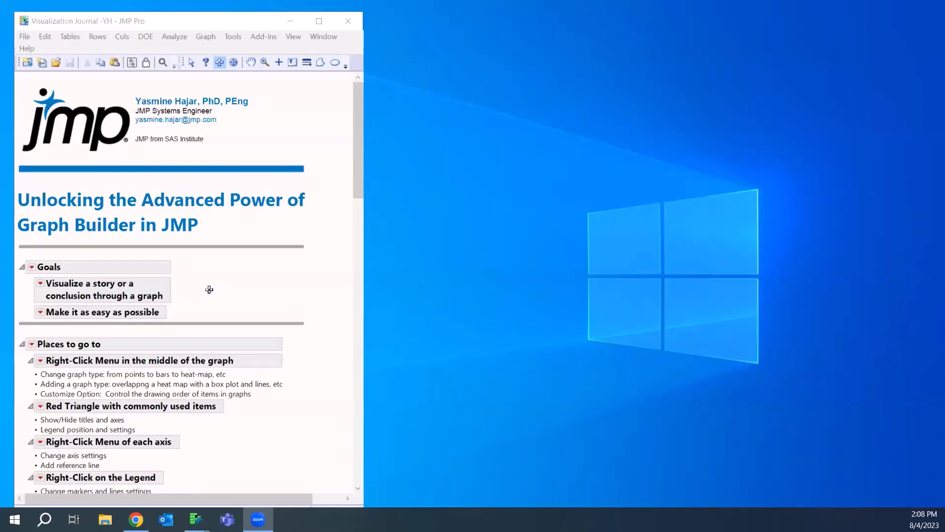
# Step: Activate the arrow tool and collapse the journal's Places to go to, Things to know and Example 1 sections
pyautogui.click(192, 62)
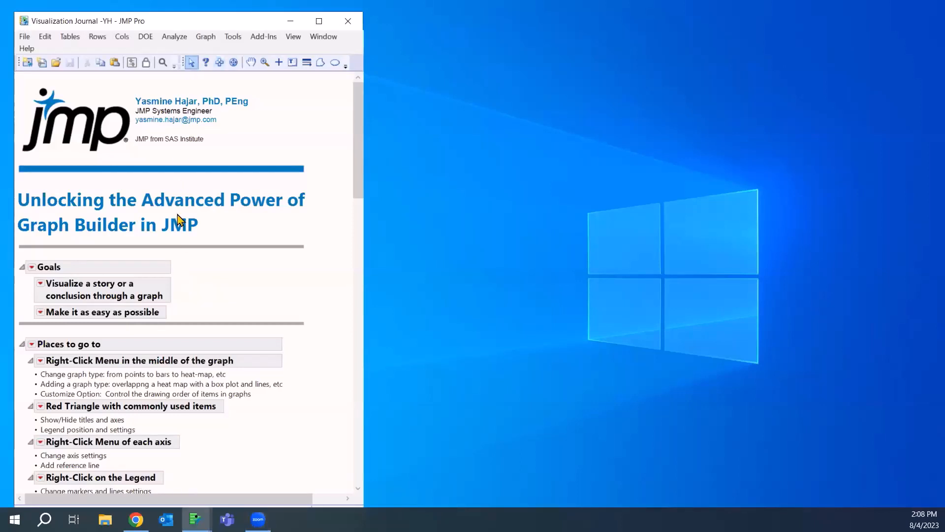
pyautogui.moveTo(176, 284)
pyautogui.mouseDown()
pyautogui.moveTo(139, 260)
pyautogui.moveTo(115, 290)
pyautogui.moveTo(140, 291)
pyautogui.mouseUp()
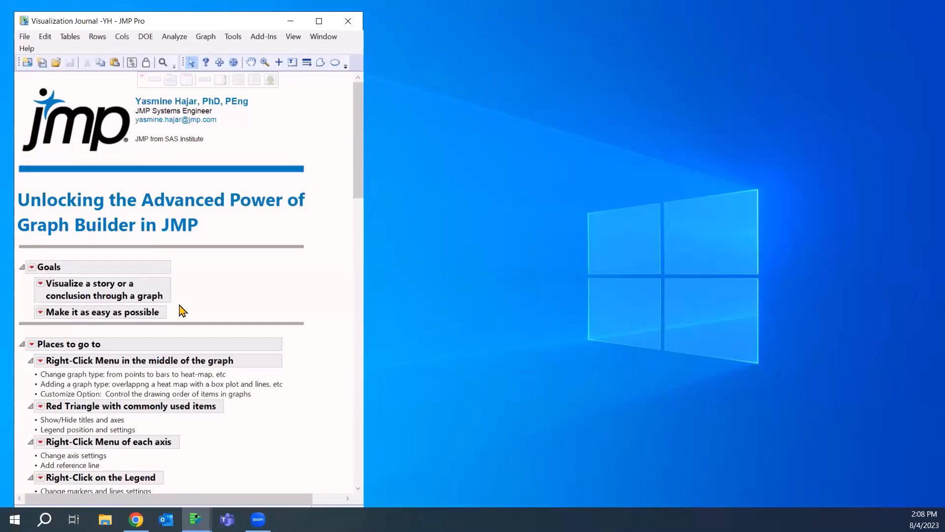
pyautogui.scroll(-3, 180, 310)
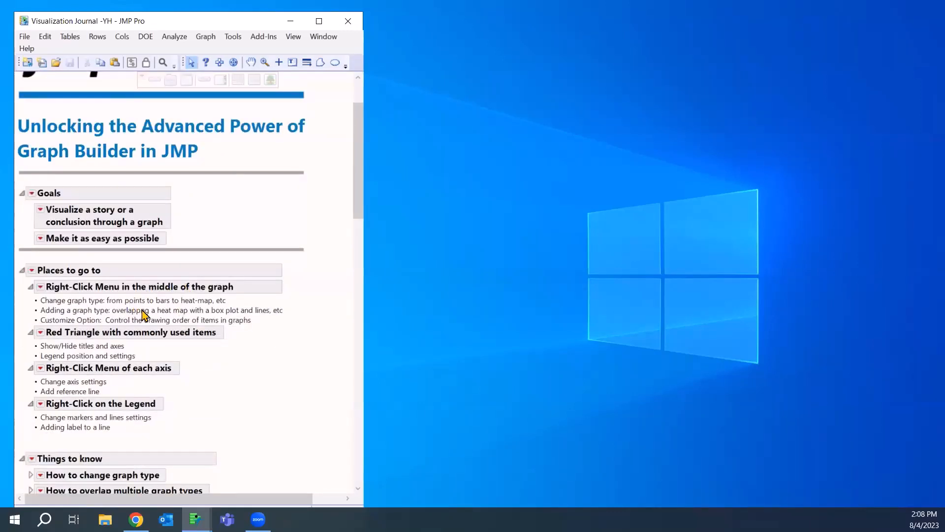
pyautogui.click(23, 271)
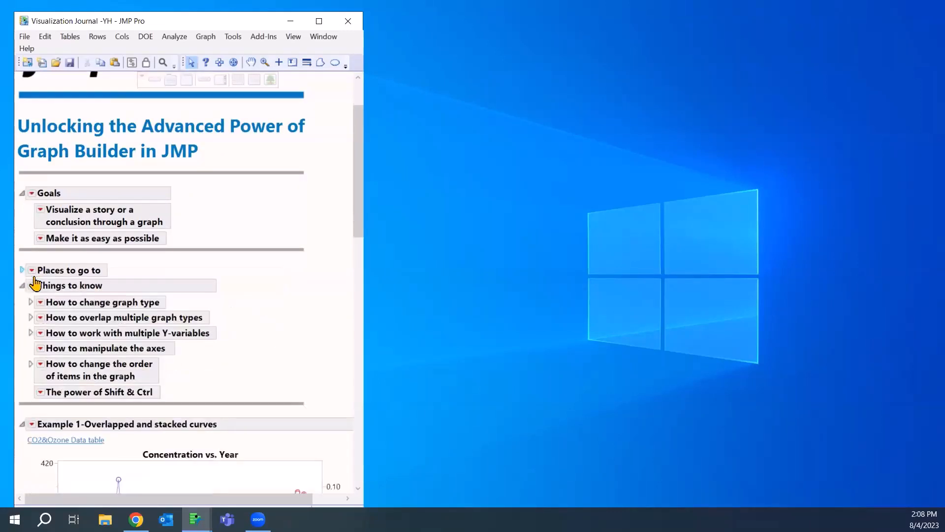
pyautogui.click(22, 285)
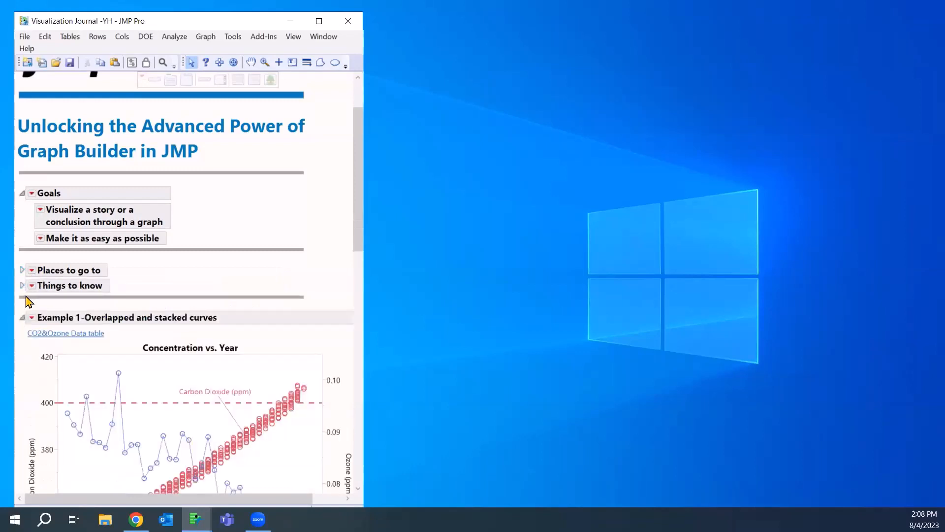
pyautogui.click(23, 317)
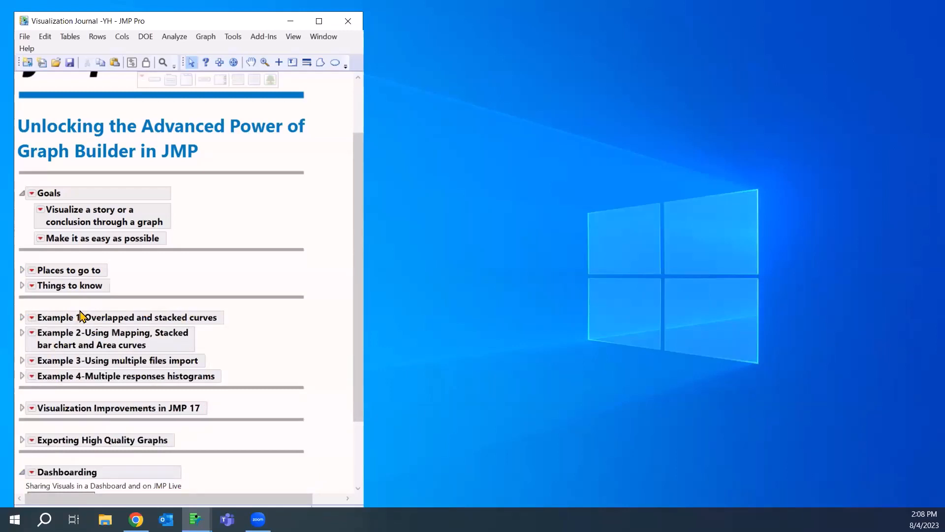
# Step: Expand the Things to know section and review its topics, from changing the graph type to the power of Shift & Ctrl
pyautogui.click(22, 286)
pyautogui.moveTo(244, 311)
pyautogui.mouseDown()
pyautogui.moveTo(181, 295)
pyautogui.moveTo(24, 298)
pyautogui.mouseUp()
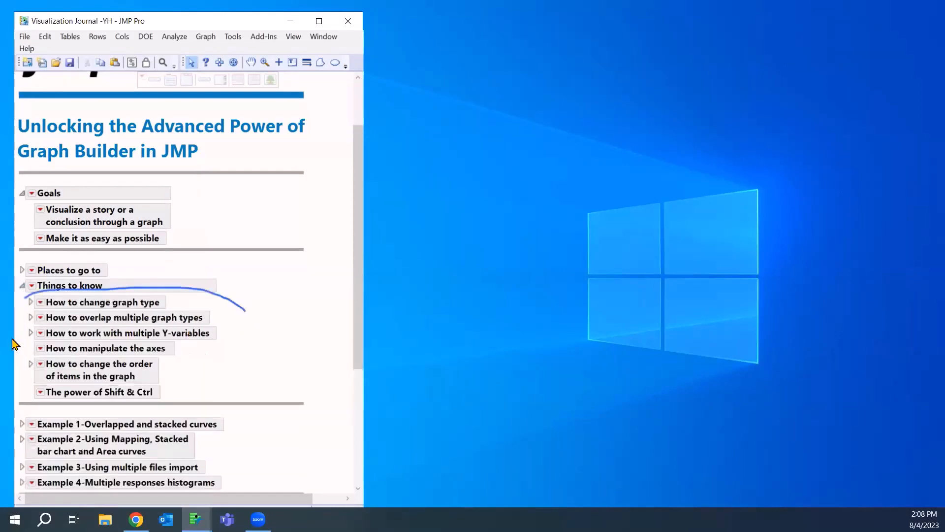
pyautogui.moveTo(14, 345)
pyautogui.mouseDown()
pyautogui.moveTo(184, 400)
pyautogui.moveTo(217, 384)
pyautogui.mouseUp()
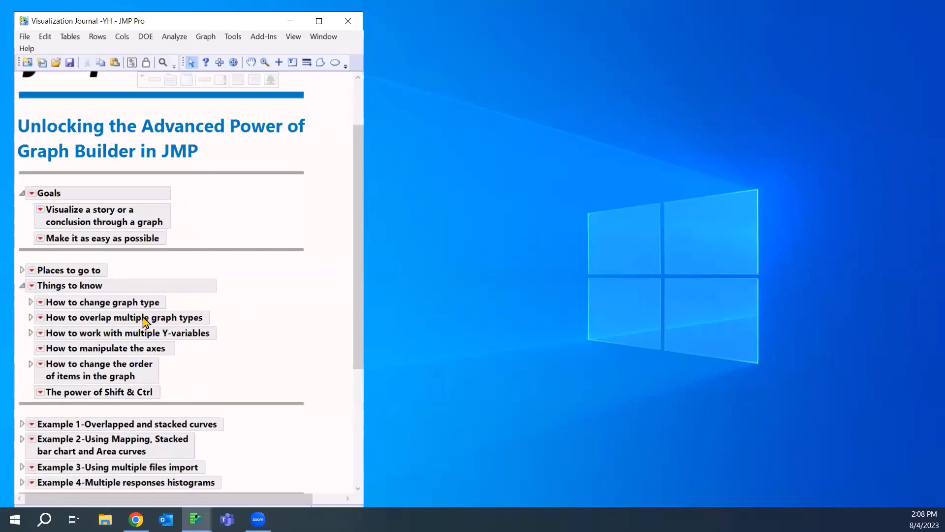
pyautogui.moveTo(170, 299); pyautogui.dragTo(132, 297)
pyautogui.moveTo(239, 315); pyautogui.dragTo(91, 318)
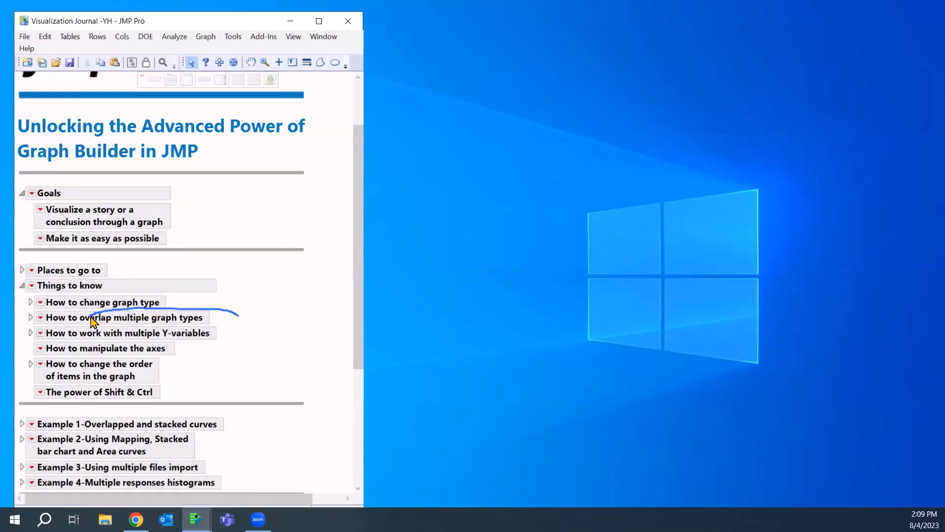
pyautogui.moveTo(234, 330); pyautogui.dragTo(111, 333)
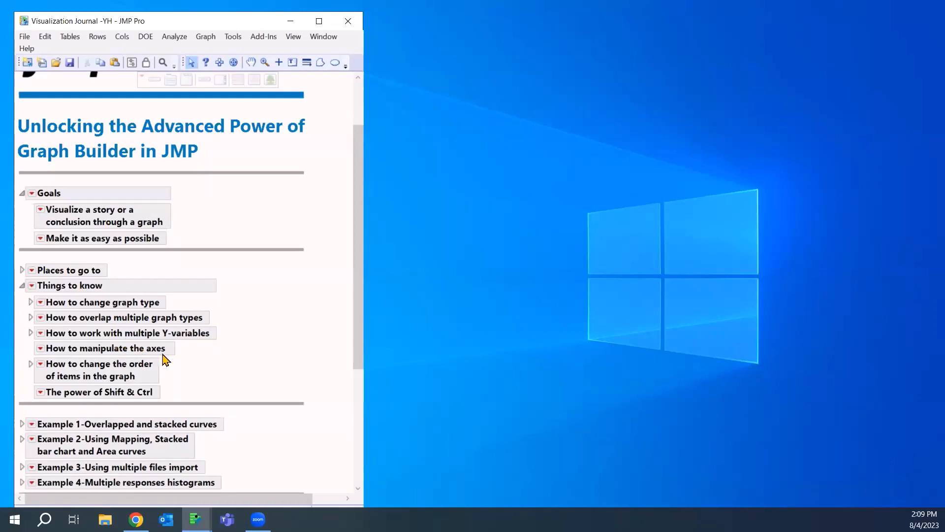
pyautogui.moveTo(184, 346)
pyautogui.mouseDown()
pyautogui.moveTo(80, 348)
pyautogui.moveTo(162, 363)
pyautogui.moveTo(72, 369)
pyautogui.mouseUp()
pyautogui.moveTo(180, 393)
pyautogui.mouseDown()
pyautogui.moveTo(118, 384)
pyautogui.moveTo(38, 390)
pyautogui.moveTo(43, 401)
pyautogui.mouseUp()
pyautogui.moveTo(230, 290); pyautogui.dragTo(220, 399)
# Step: Expand the Places to go to section and collapse its four subsections so only their headings are listed
pyautogui.click(22, 270)
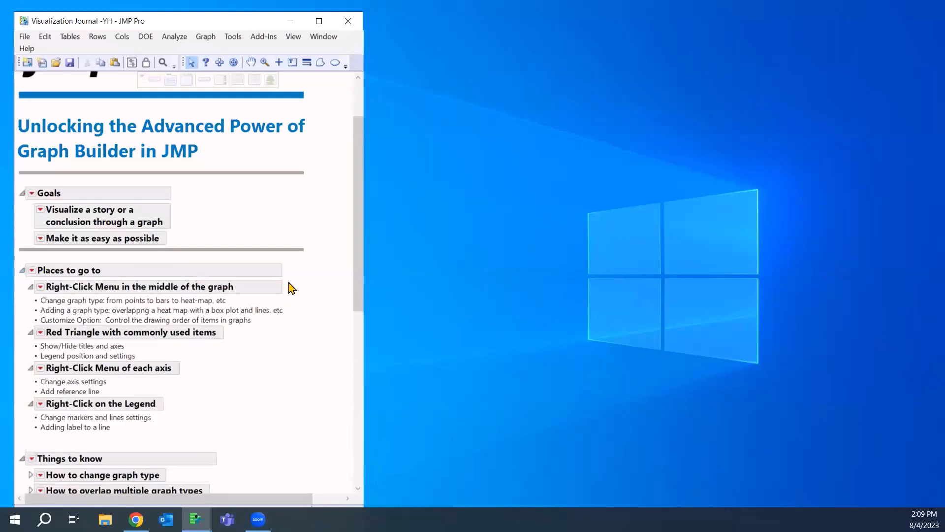
pyautogui.moveTo(289, 340); pyautogui.dragTo(283, 417)
pyautogui.click(30, 288)
pyautogui.click(31, 314)
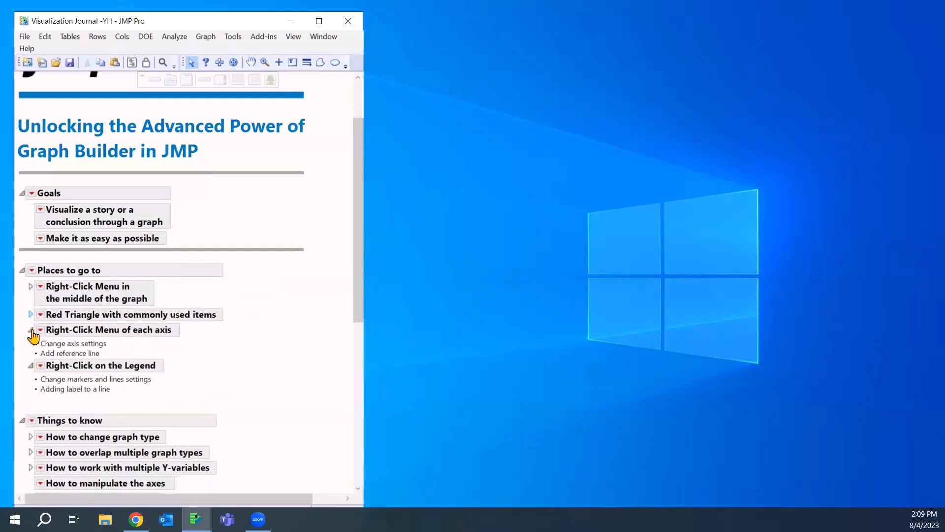
pyautogui.click(30, 330)
pyautogui.click(30, 345)
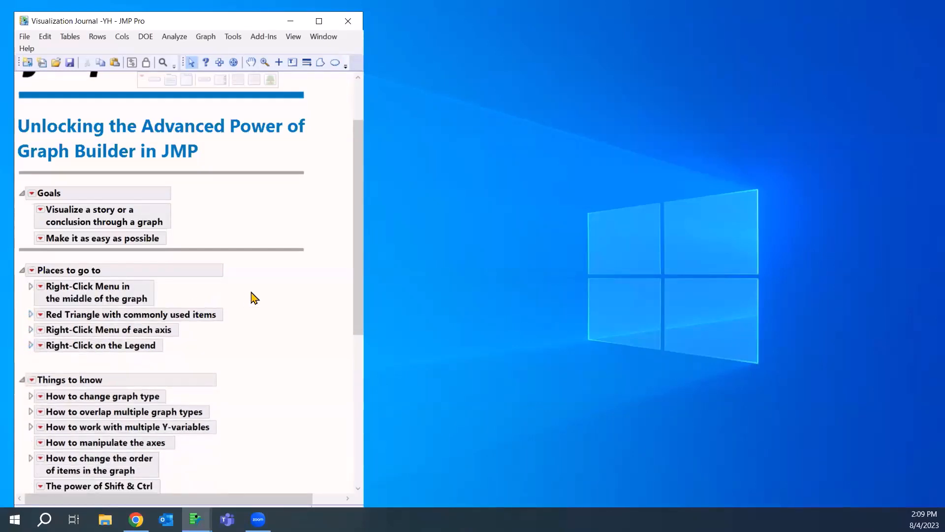
pyautogui.moveTo(190, 291); pyautogui.dragTo(178, 290)
pyautogui.moveTo(242, 327); pyautogui.dragTo(186, 330)
pyautogui.moveTo(236, 347); pyautogui.dragTo(165, 347)
pyautogui.moveTo(237, 279); pyautogui.dragTo(233, 348)
# Step: Expand Example 1-Overlapped and stacked curves, look over its graph, and open the linked CO2&Ozone data table
pyautogui.scroll(-3, 237, 342)
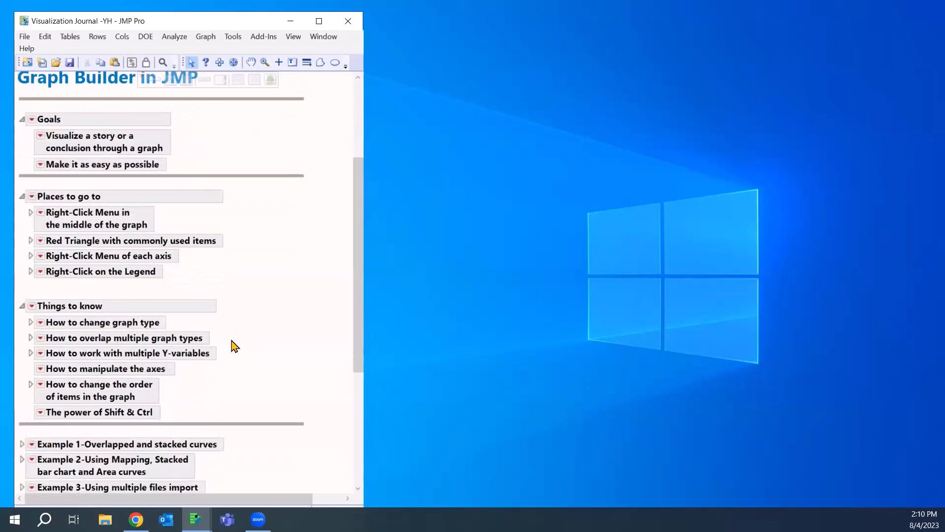
pyautogui.scroll(-3, 225, 367)
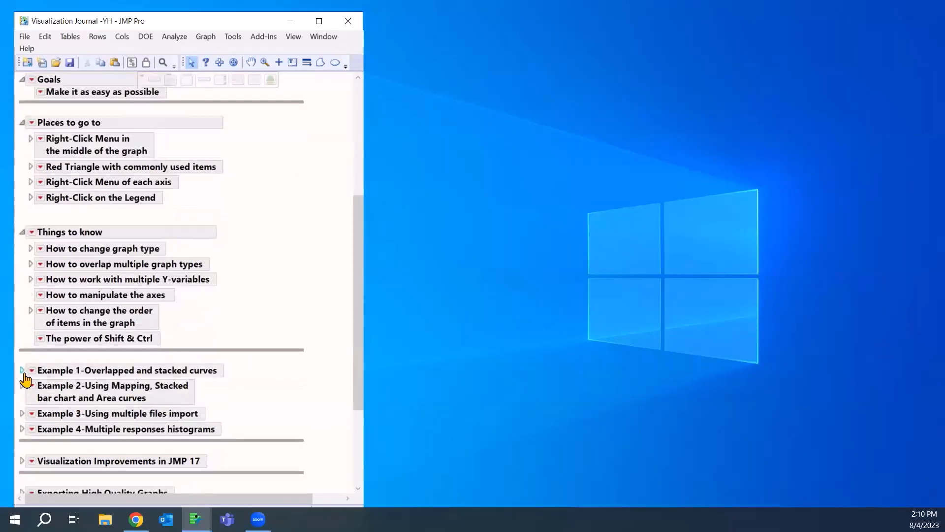
pyautogui.click(22, 372)
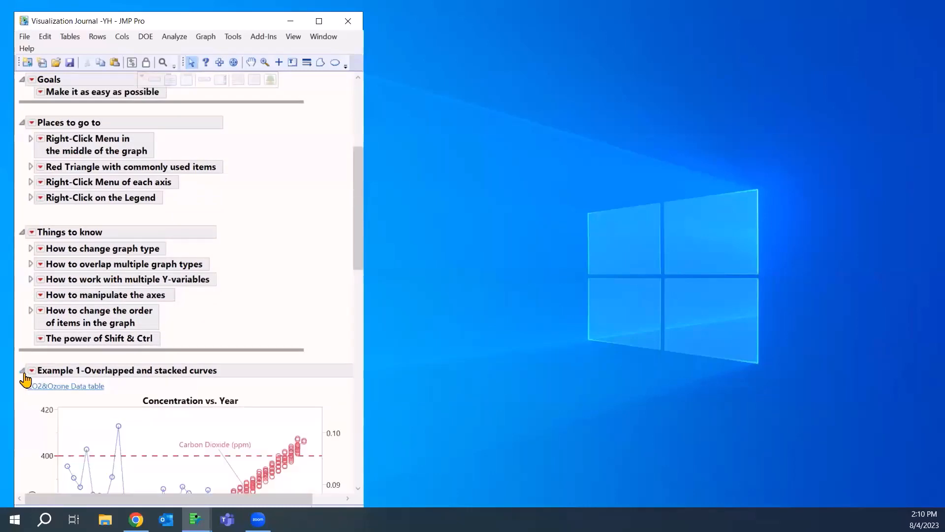
pyautogui.scroll(-6, 147, 379)
pyautogui.scroll(-2, 147, 378)
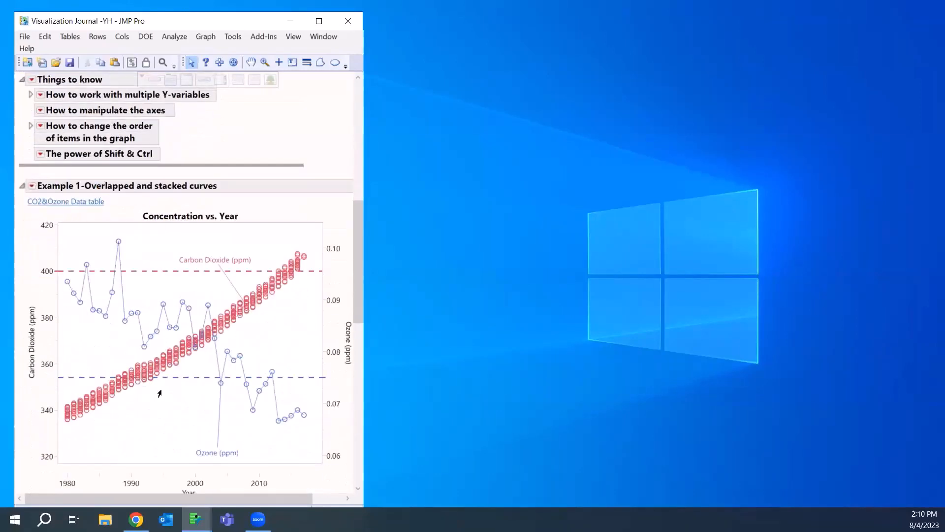
pyautogui.scroll(-2, 159, 393)
pyautogui.scroll(2, 143, 318)
pyautogui.click(81, 203)
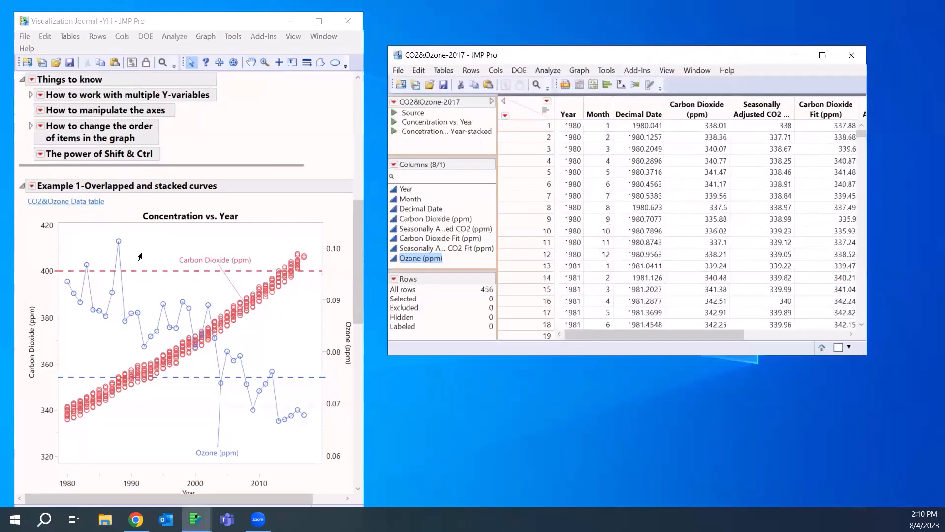
# Step: Minimize the journal, and move and enlarge the CO2&Ozone-2017 table window until all its columns fit
pyautogui.click(224, 25)
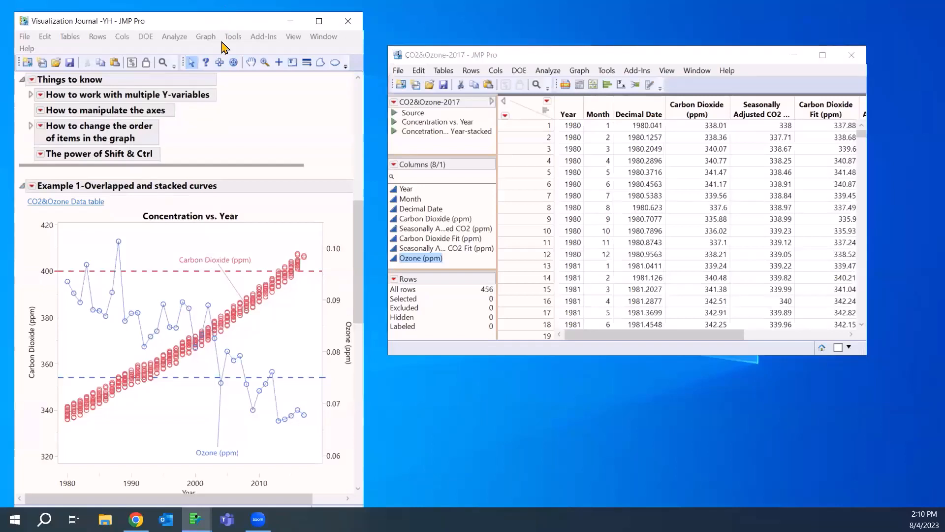
pyautogui.moveTo(224, 48); pyautogui.dragTo(228, 529)
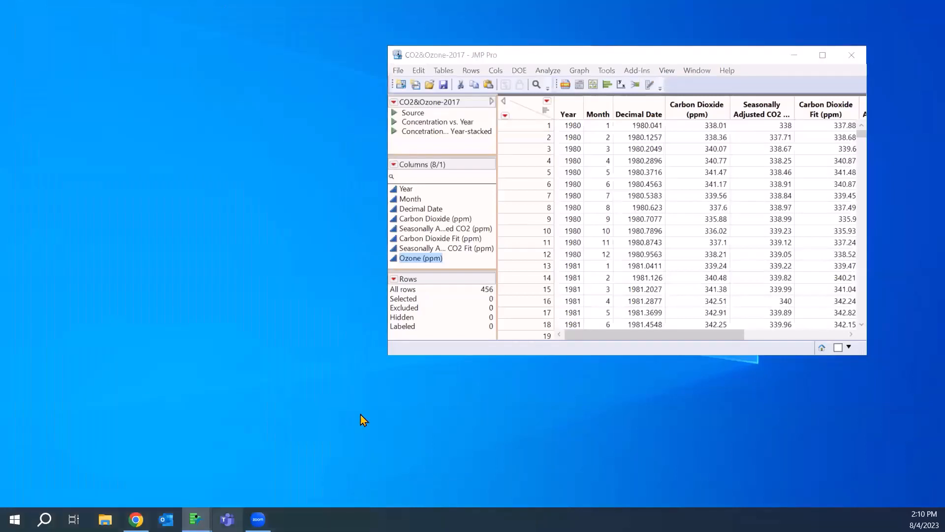
pyautogui.moveTo(738, 53); pyautogui.dragTo(309, 20)
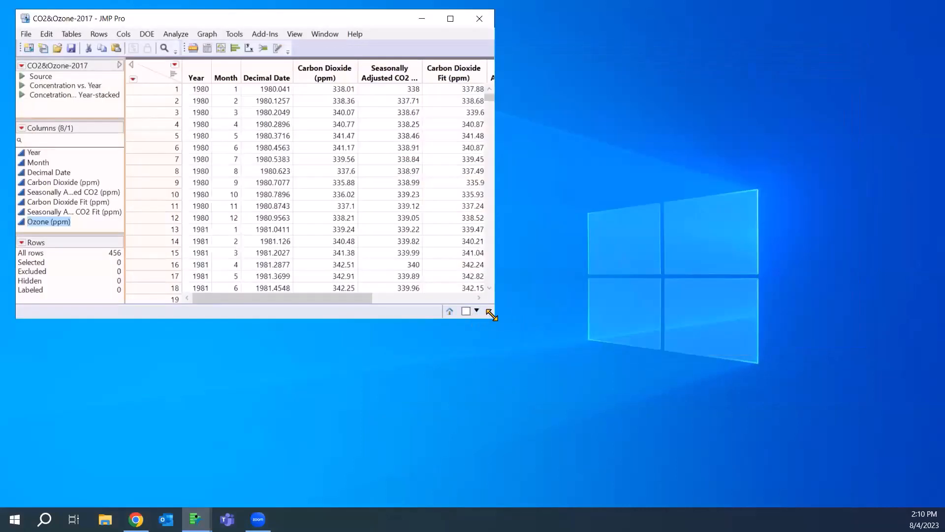
pyautogui.moveTo(491, 315); pyautogui.dragTo(615, 476)
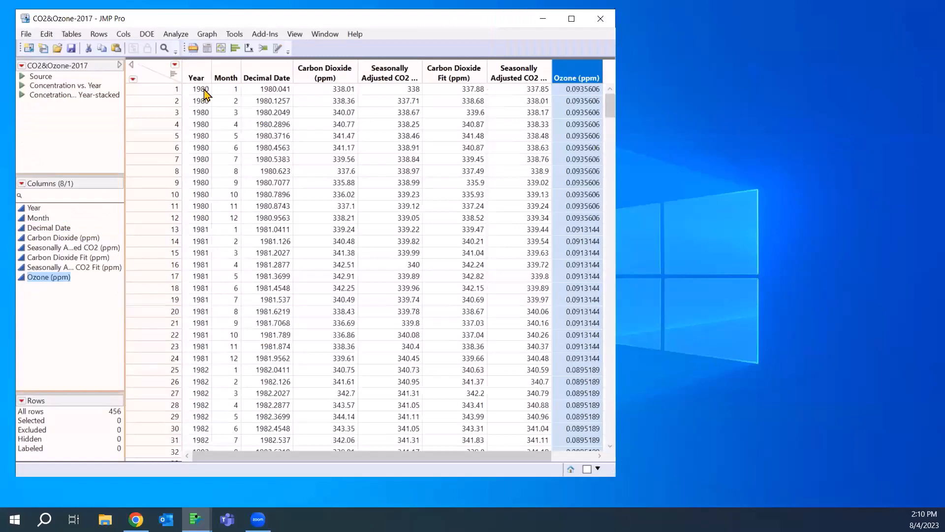
# Step: Review the carbon dioxide and ozone columns, and briefly show the histograms in the table's column headers
pyautogui.click(331, 71)
pyautogui.click(567, 68)
pyautogui.click(173, 74)
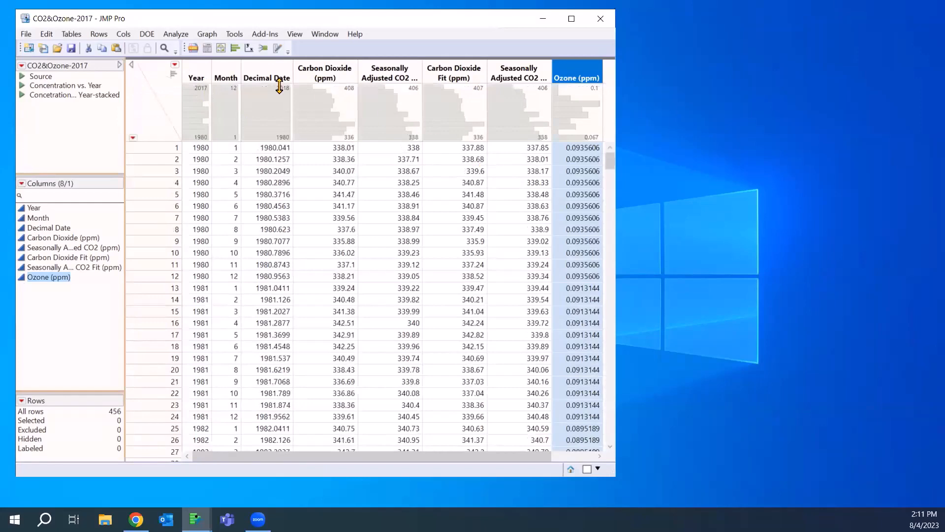
pyautogui.click(173, 75)
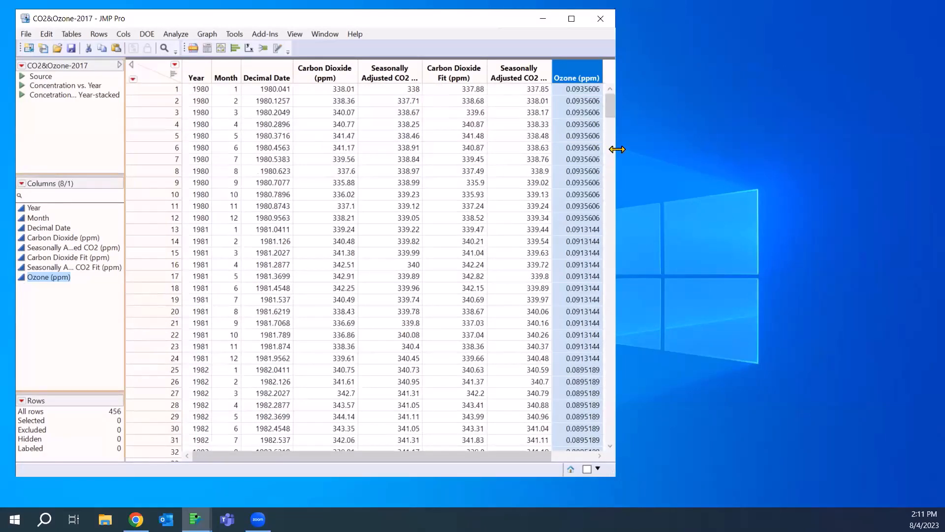
# Step: Widen the data table window to leave free space beside the Ozone (ppm) column
pyautogui.moveTo(617, 149); pyautogui.dragTo(672, 150)
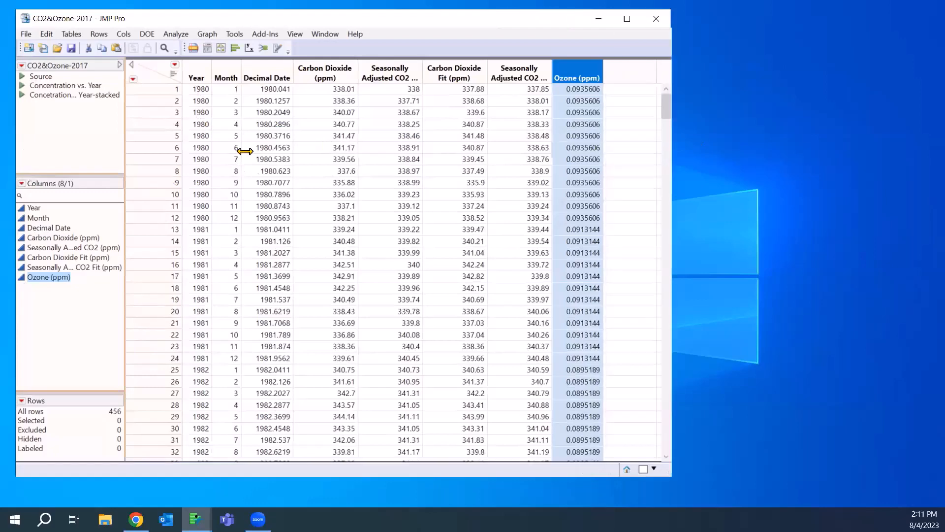
pyautogui.click(314, 68)
pyautogui.click(581, 72)
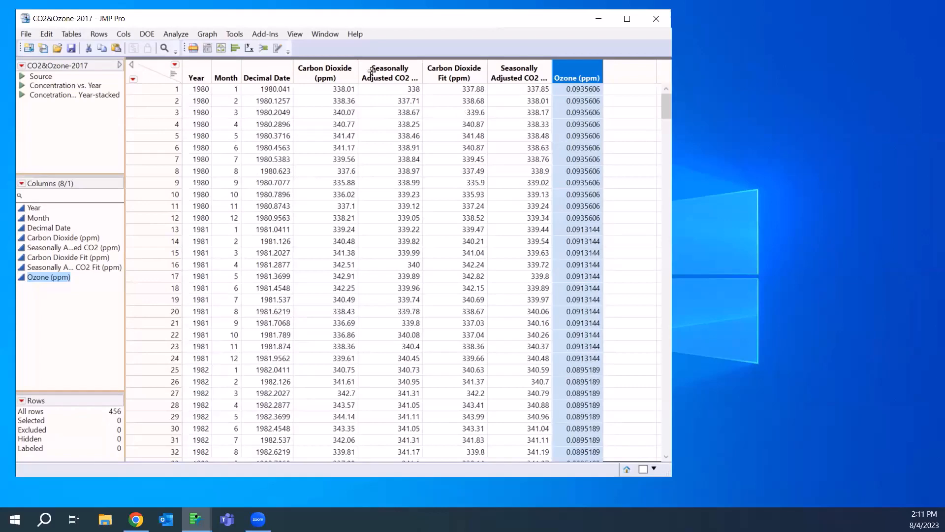
# Step: Plot Carbon Dioxide (ppm) on Y against Year on X in Graph Builder, and remove the smoother to keep only points
pyautogui.click(207, 35)
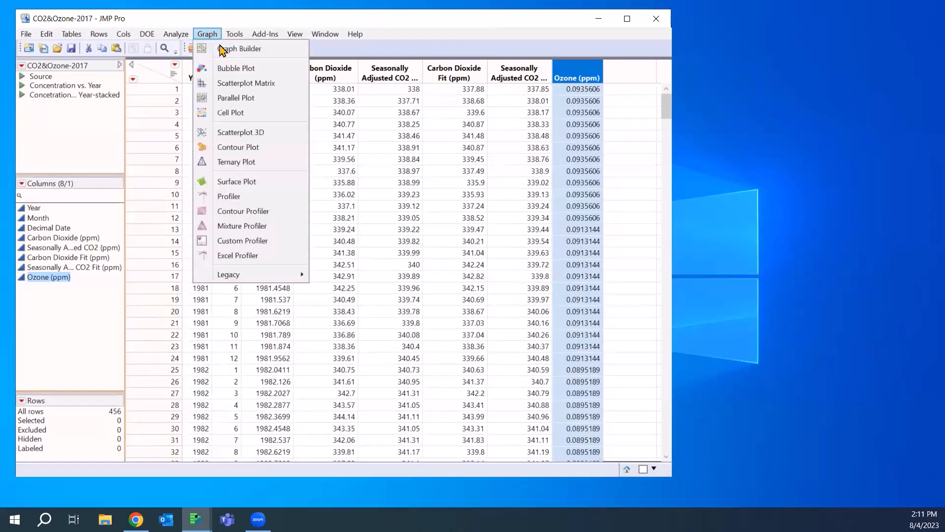
pyautogui.click(232, 47)
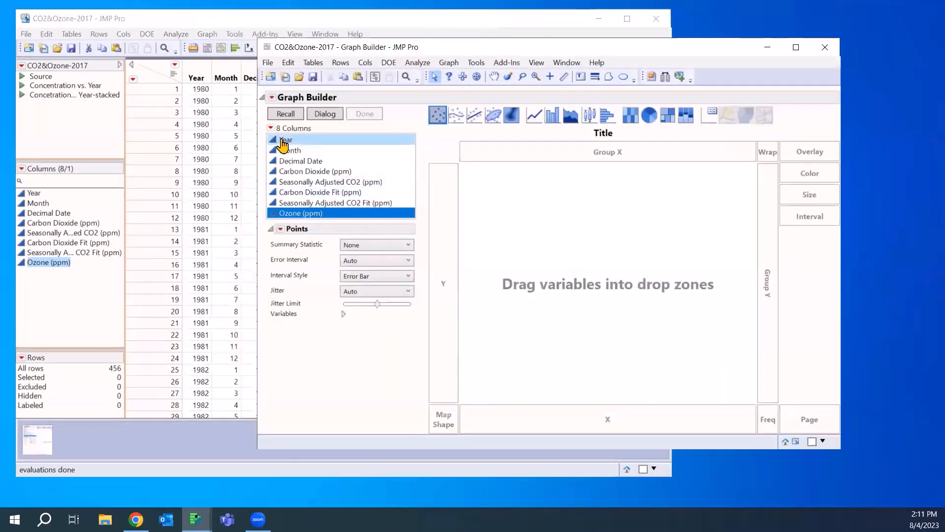
pyautogui.moveTo(282, 141); pyautogui.dragTo(569, 419)
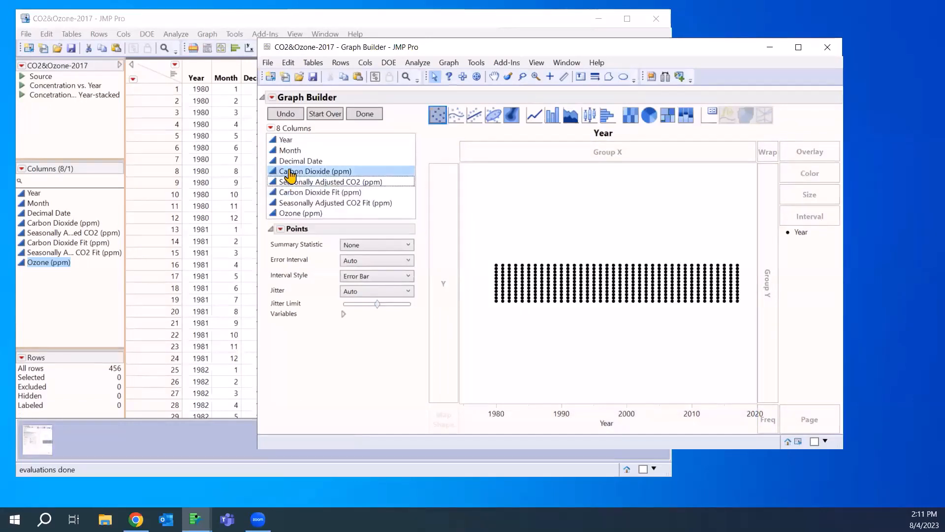
pyautogui.moveTo(290, 171); pyautogui.dragTo(431, 230)
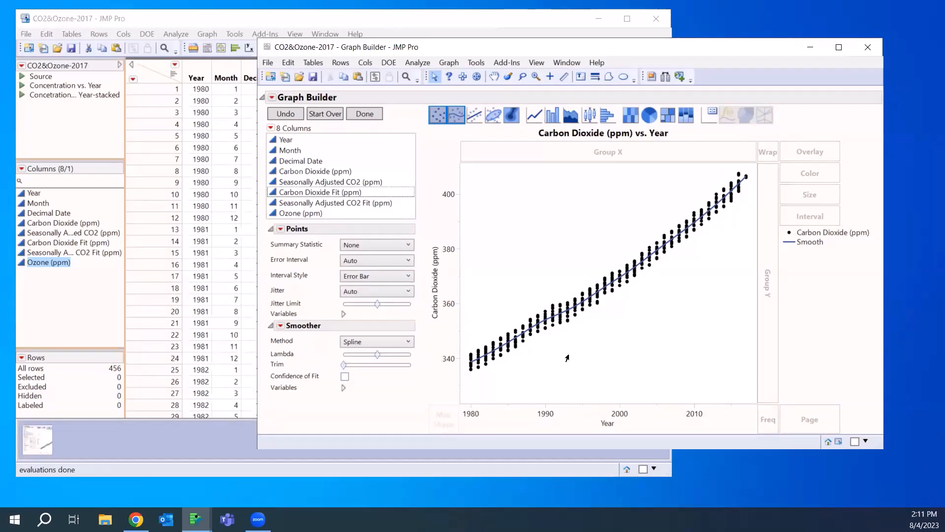
pyautogui.click(456, 116)
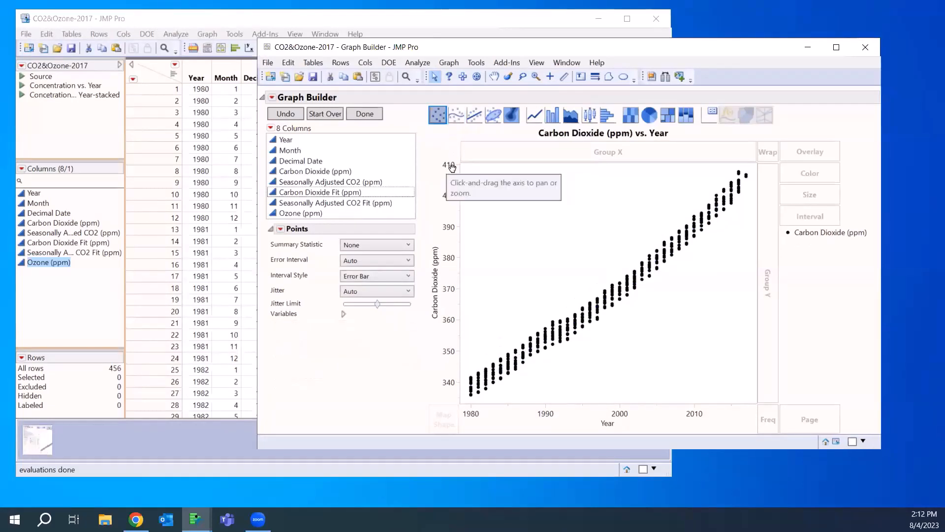
# Step: Try the line, bar and box plot graph types on the carbon dioxide graph, and return it to points
pyautogui.click(534, 116)
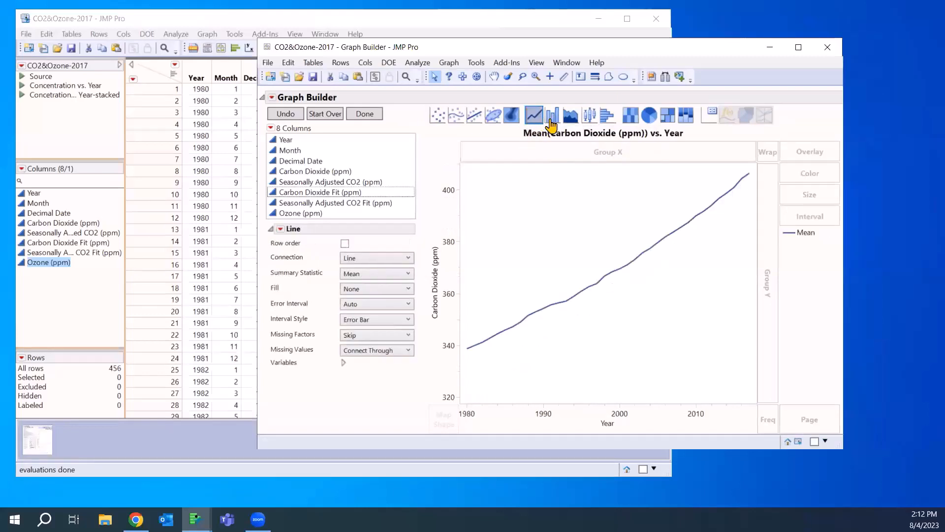
pyautogui.click(552, 123)
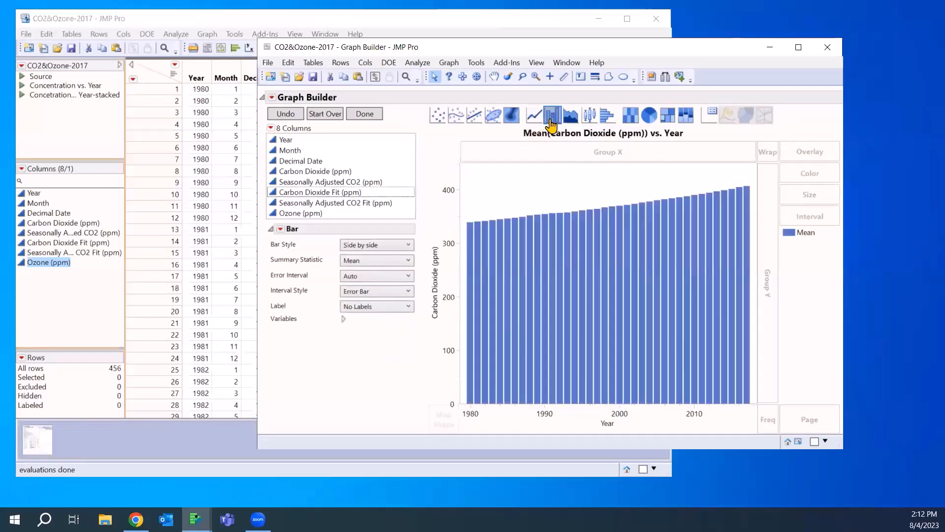
pyautogui.click(590, 118)
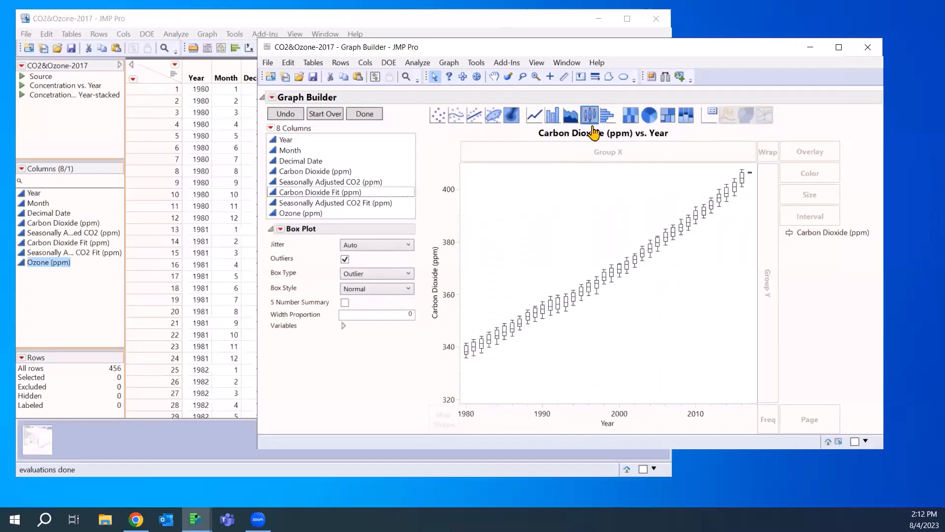
pyautogui.click(438, 116)
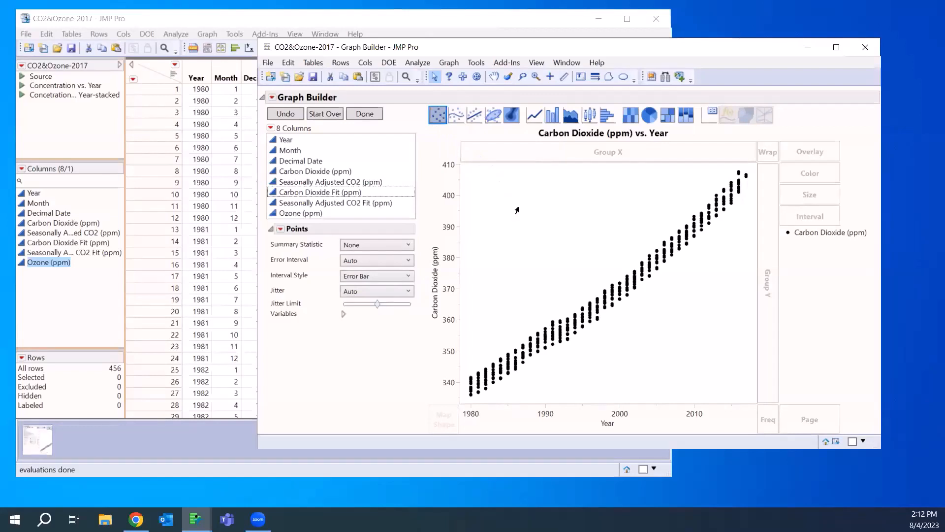
# Step: Add a line of the mean on top of the points in the carbon dioxide graph
pyautogui.rightClick(517, 210)
pyautogui.moveTo(557, 238)
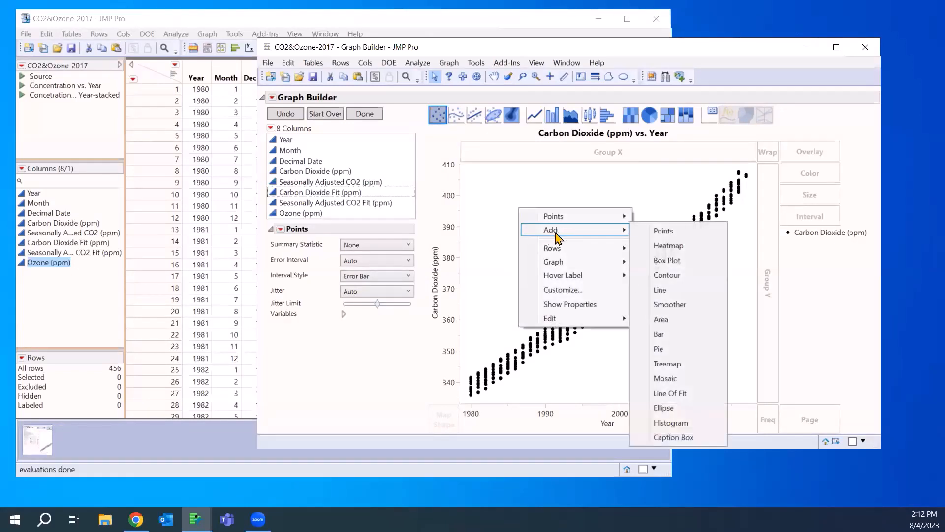
pyautogui.click(660, 290)
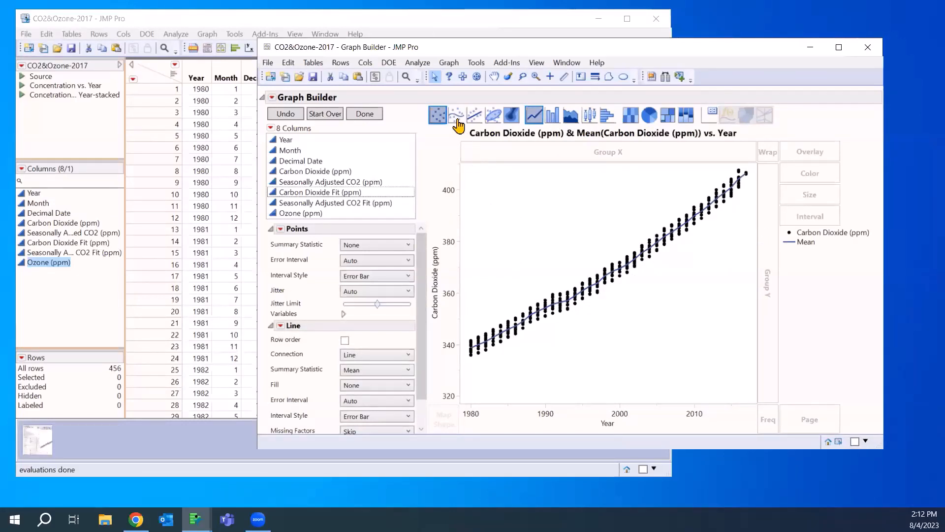
pyautogui.click(534, 116)
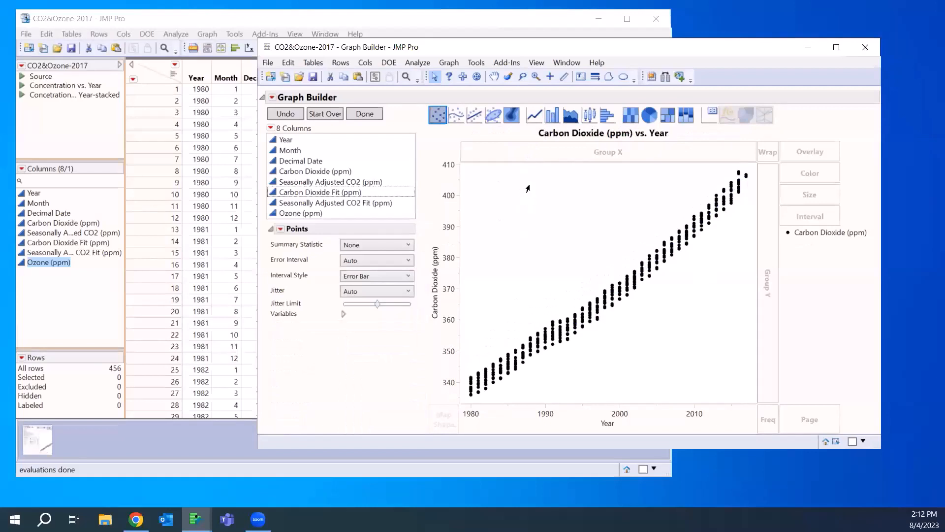
pyautogui.click(536, 118)
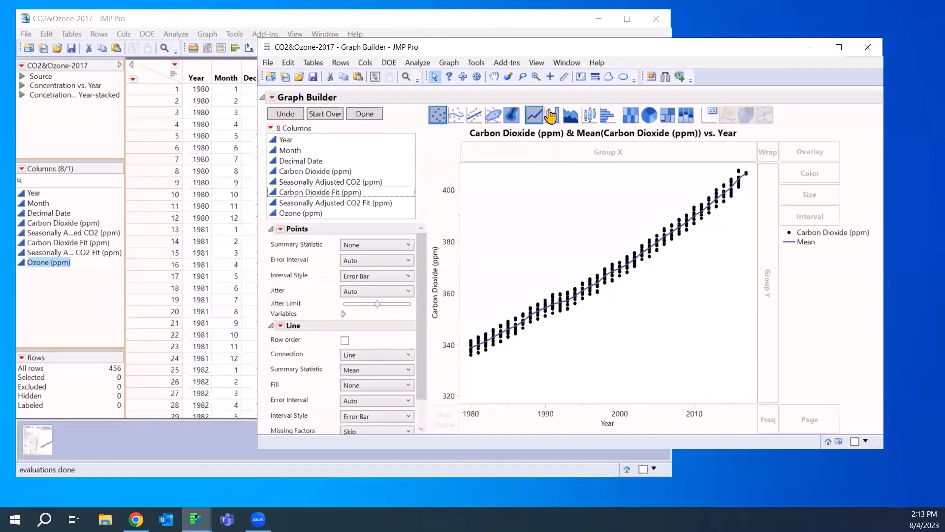
# Step: Try box plot and area elements over the points and mean line, and remove both again
pyautogui.click(590, 118)
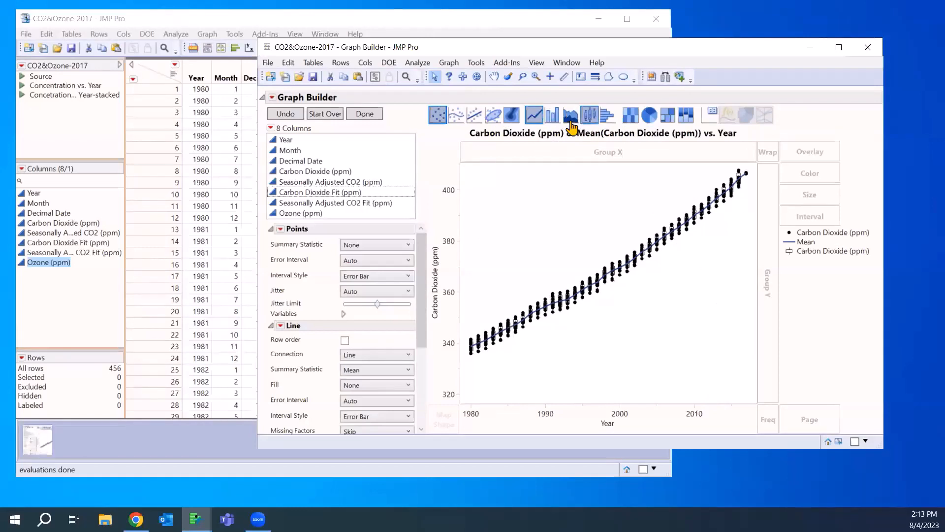
pyautogui.click(573, 122)
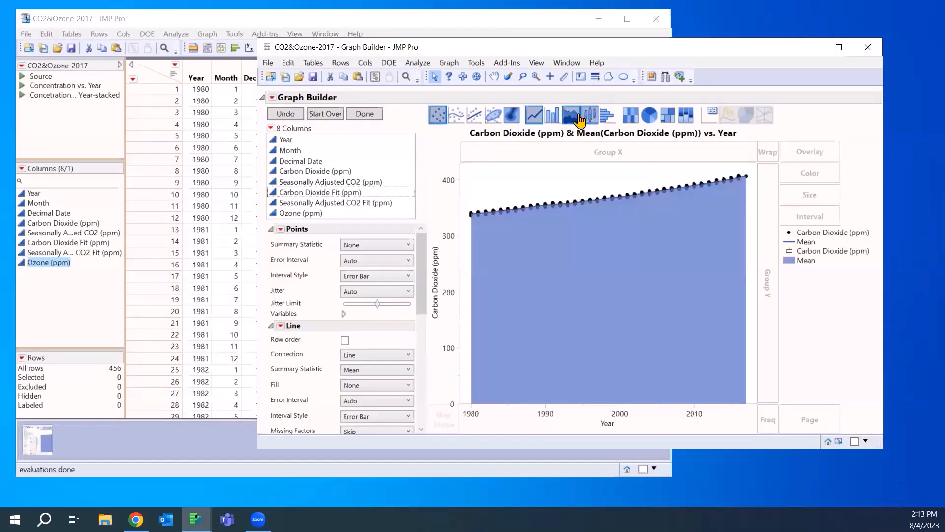
pyautogui.click(590, 118)
pyautogui.click(590, 118)
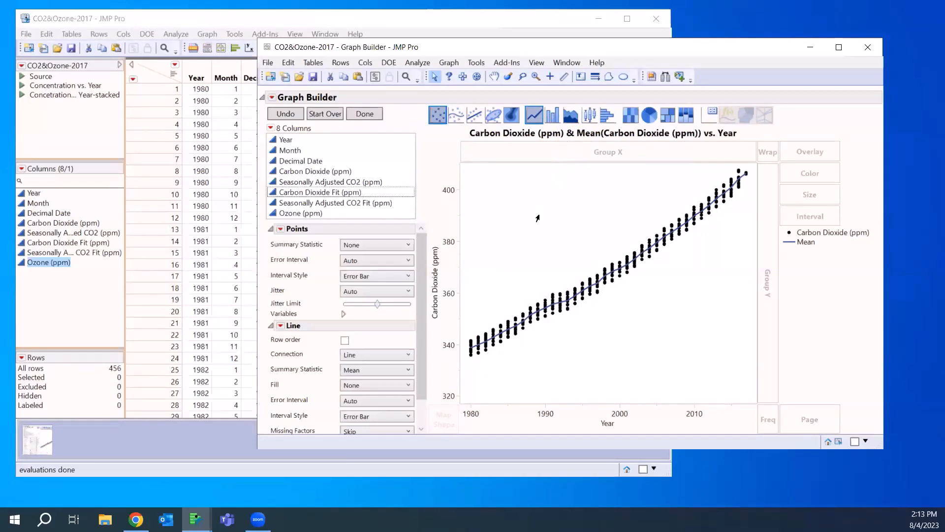
# Step: Try a bar element and then an area element on the carbon dioxide graph, removing each to keep only points and line
pyautogui.click(552, 115)
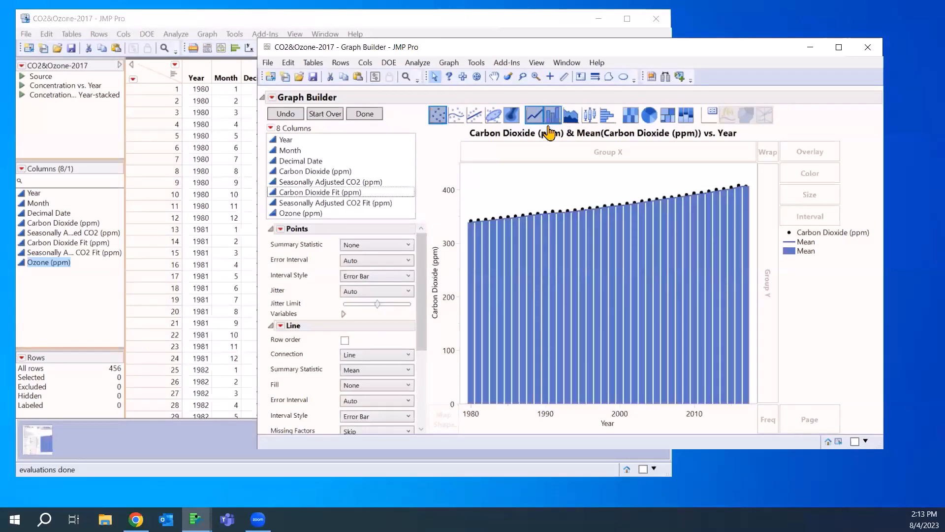
pyautogui.click(550, 123)
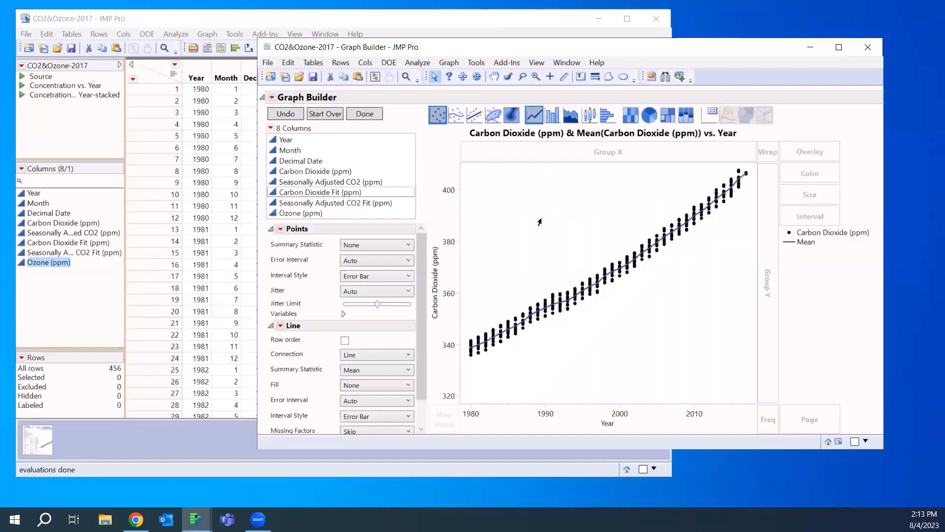
pyautogui.rightClick(538, 221)
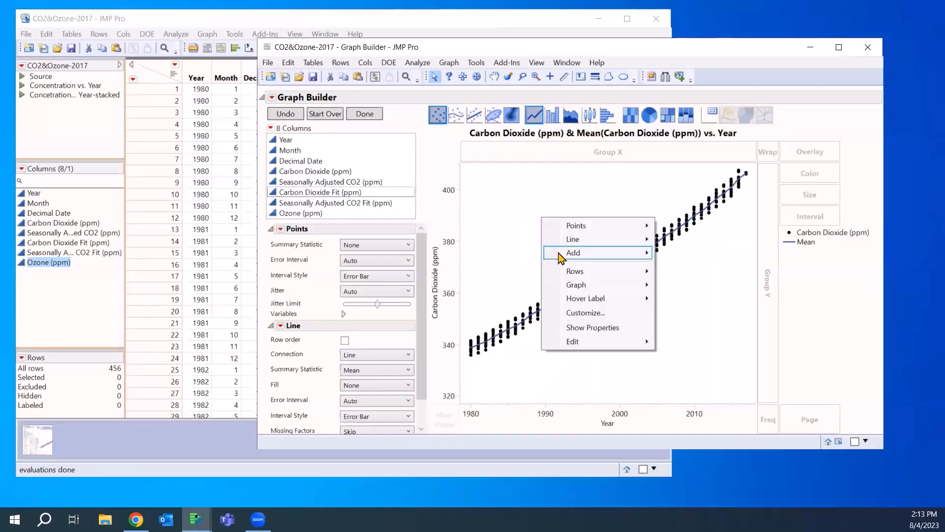
pyautogui.moveTo(574, 252)
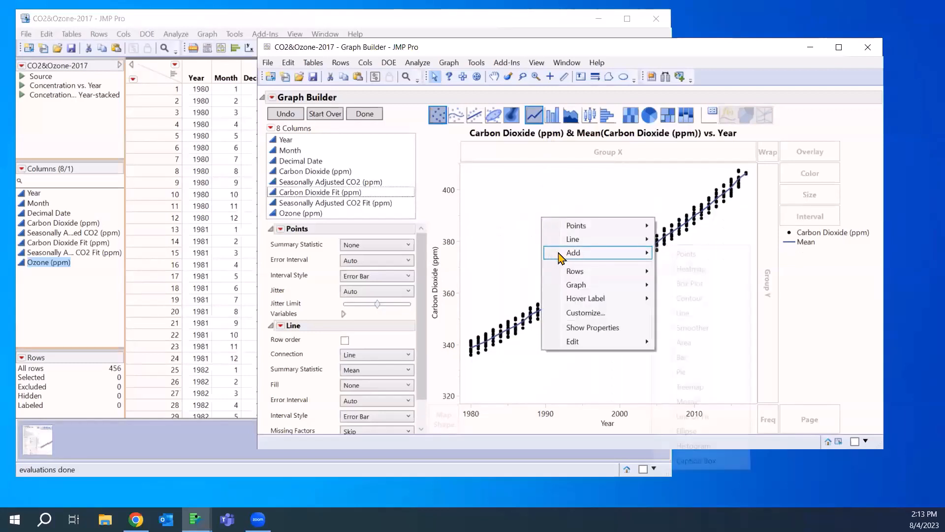
pyautogui.click(691, 347)
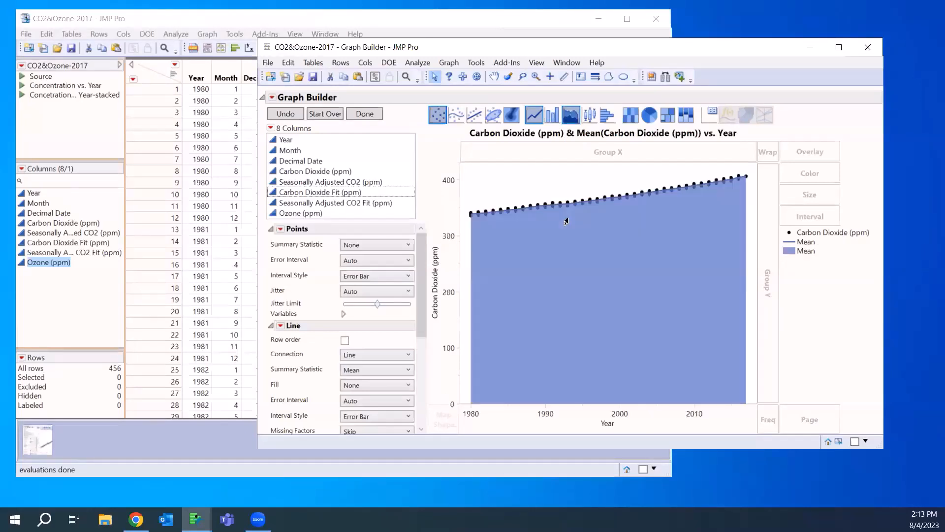
pyautogui.click(572, 117)
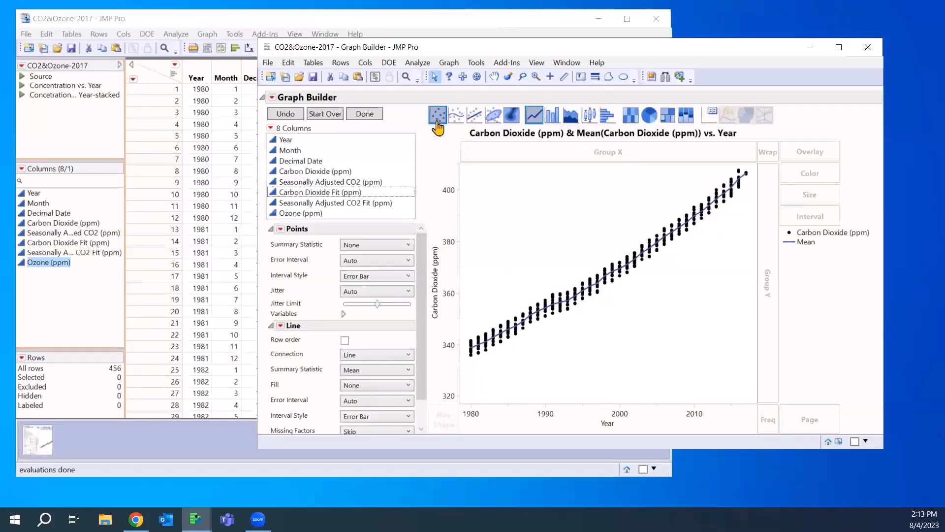
# Step: Preview the Y-axis placements for Ozone (ppm), and add it to the Y role in the same plot as Carbon Dioxide (ppm)
pyautogui.moveTo(517, 324)
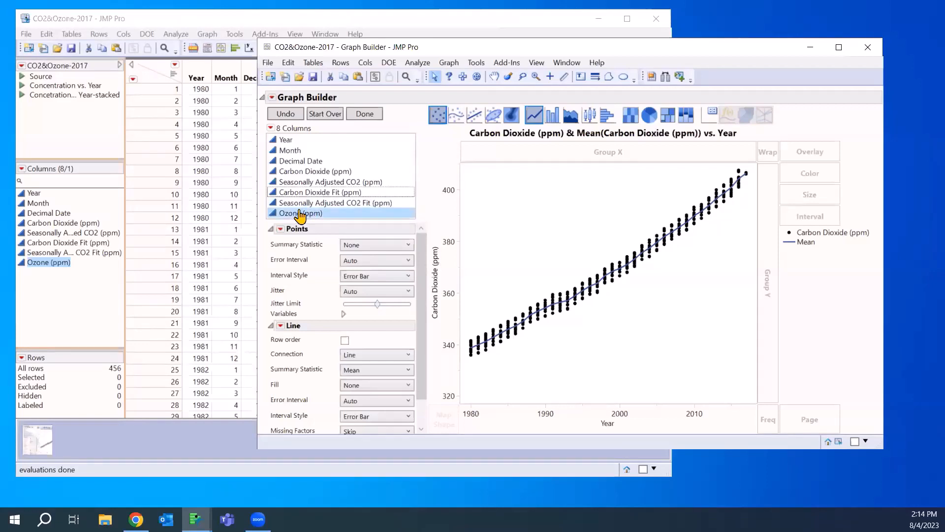
pyautogui.moveTo(287, 216); pyautogui.dragTo(414, 213)
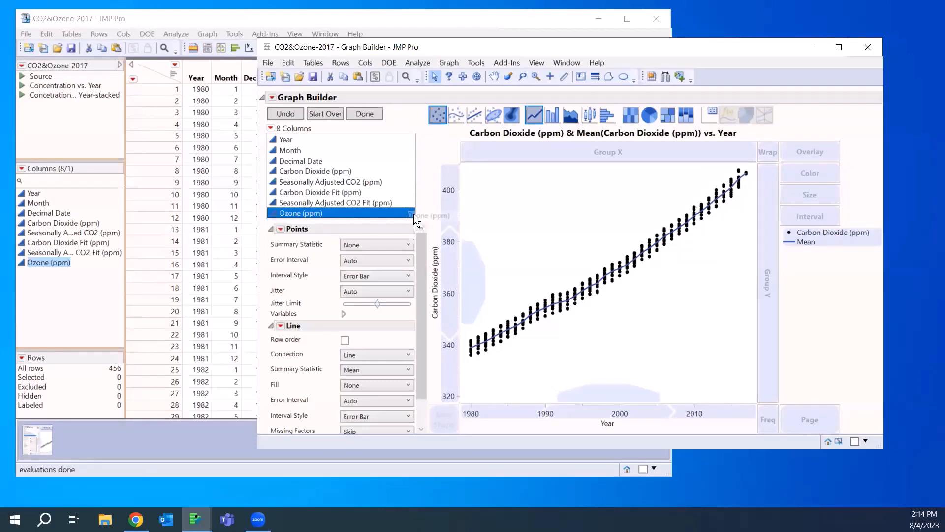
pyautogui.moveTo(413, 213); pyautogui.dragTo(451, 188)
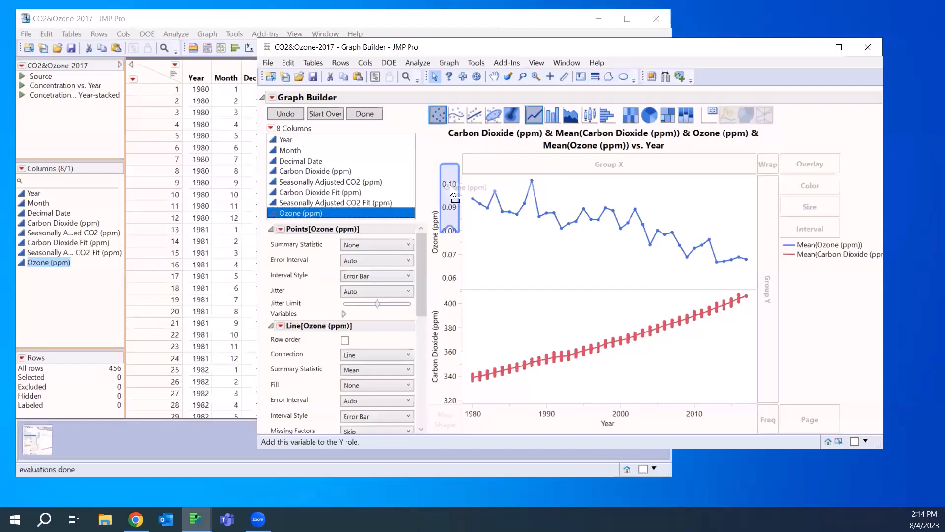
pyautogui.moveTo(453, 191); pyautogui.dragTo(443, 375)
pyautogui.moveTo(449, 366); pyautogui.dragTo(451, 365)
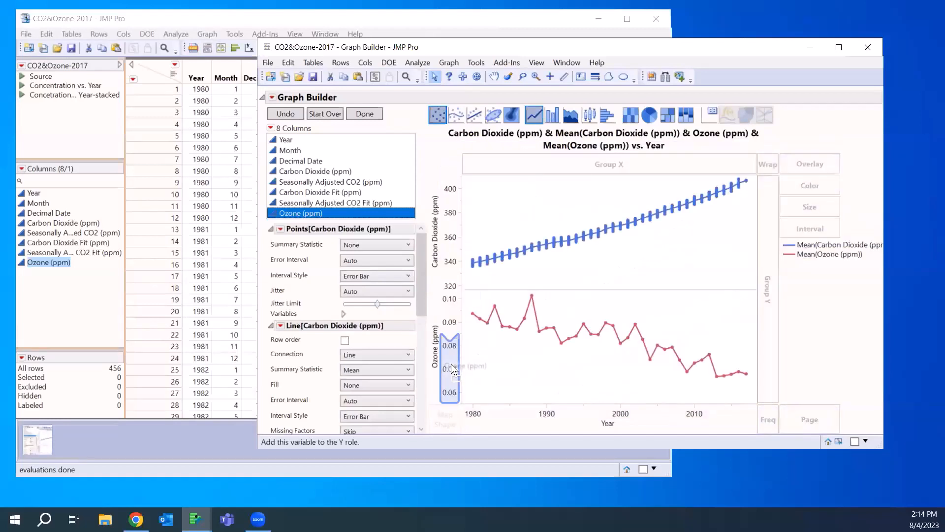
pyautogui.moveTo(451, 363); pyautogui.dragTo(448, 269)
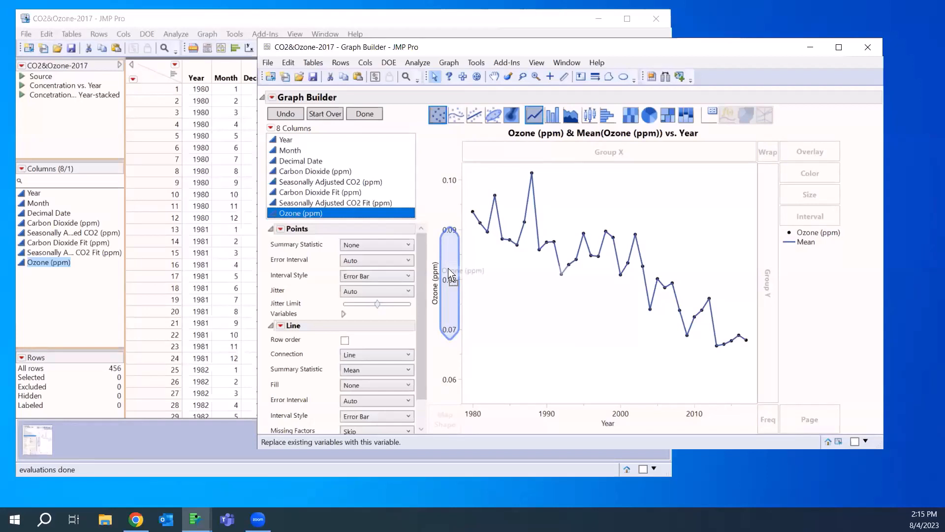
pyautogui.moveTo(449, 269); pyautogui.dragTo(471, 268)
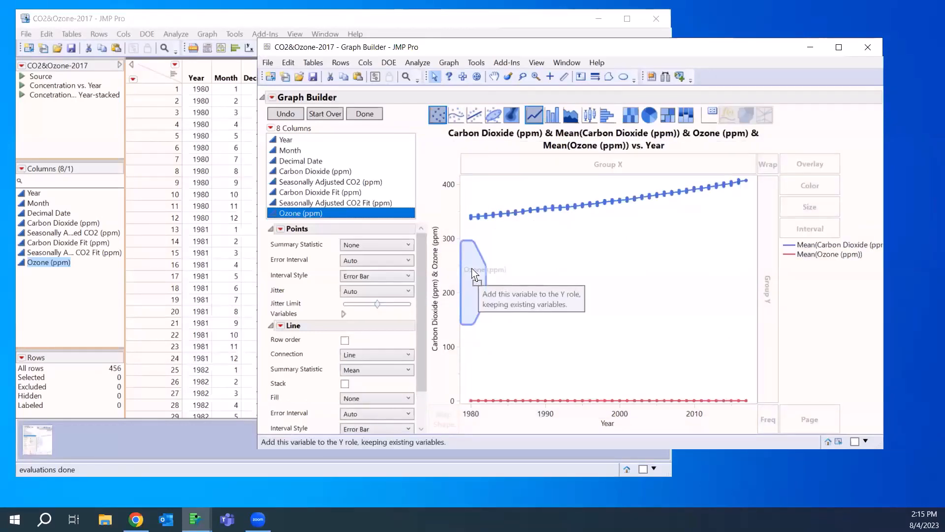
pyautogui.moveTo(472, 268); pyautogui.dragTo(472, 268)
pyautogui.moveTo(472, 268); pyautogui.dragTo(472, 268)
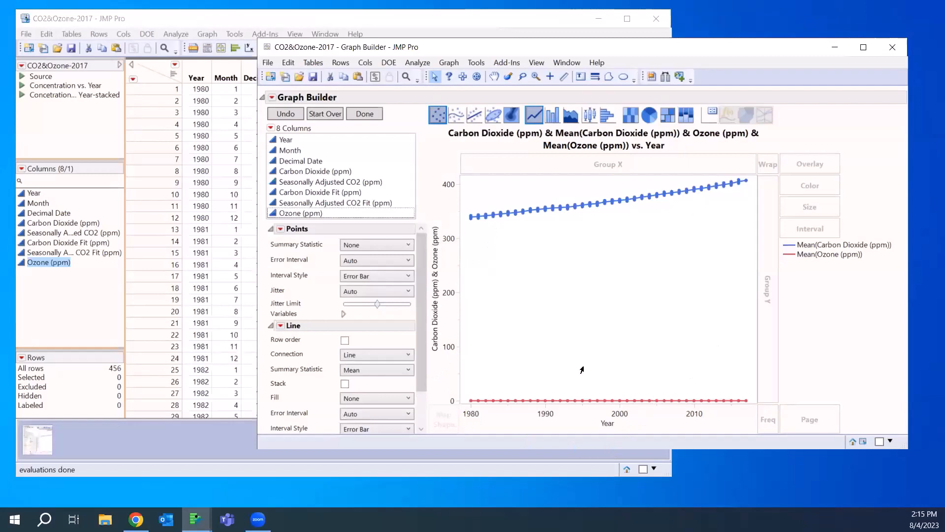
# Step: Move Ozone (ppm) to a separate Y axis on the graph's right side
pyautogui.rightClick(438, 269)
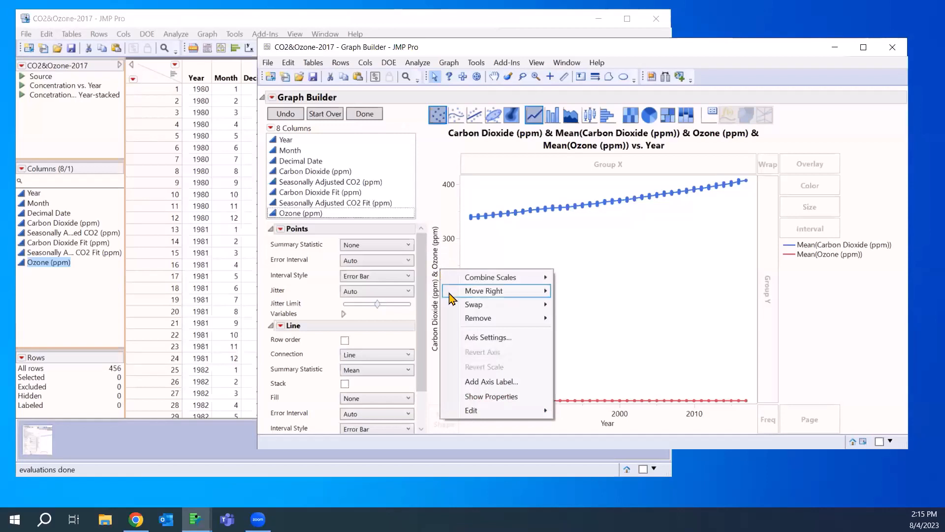
pyautogui.moveTo(458, 295)
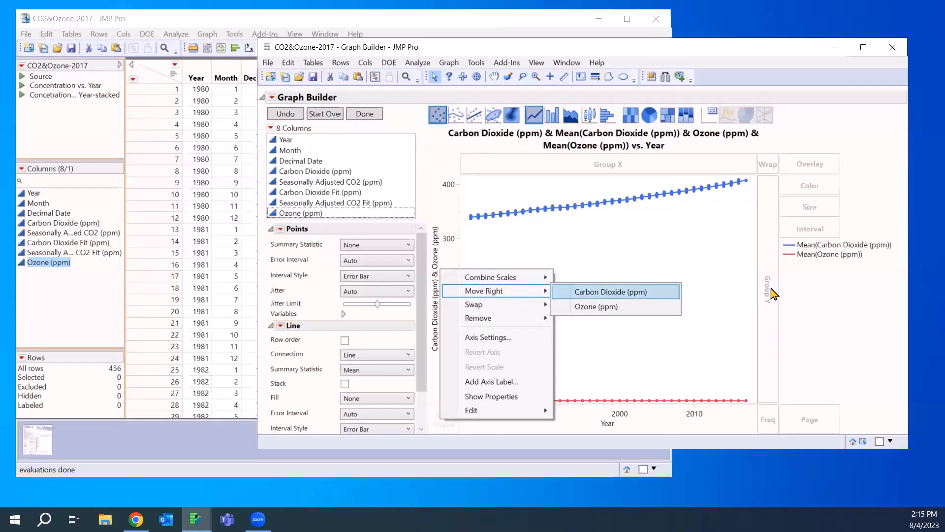
pyautogui.click(593, 309)
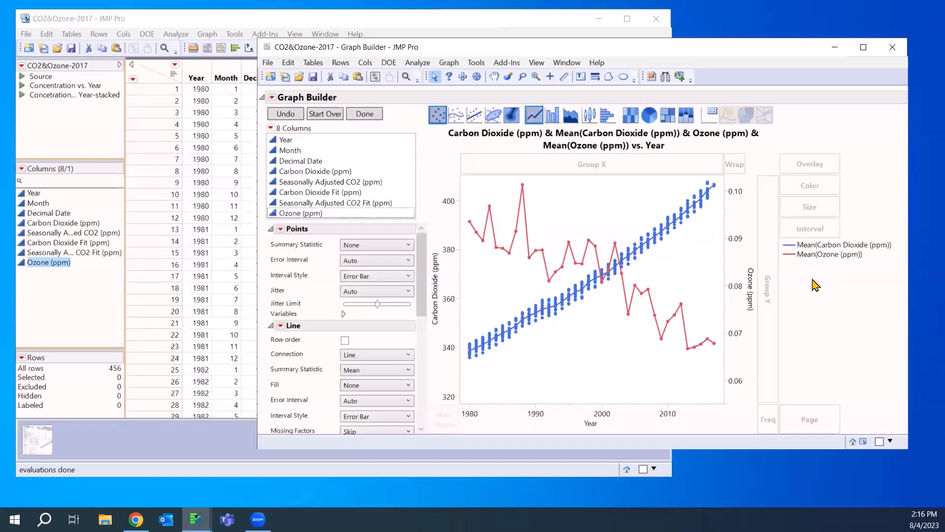
# Step: Set the line width to 1 for both the mean carbon dioxide and mean ozone lines
pyautogui.rightClick(790, 246)
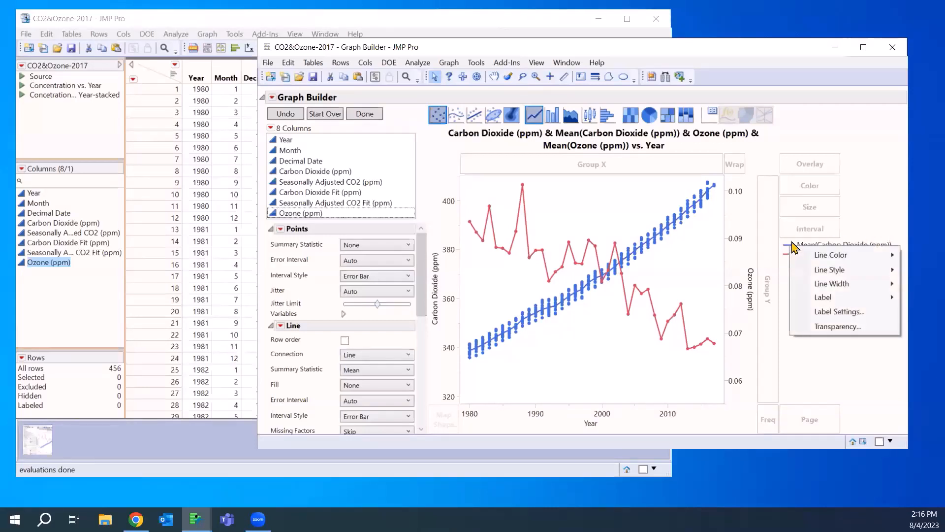
pyautogui.moveTo(820, 288)
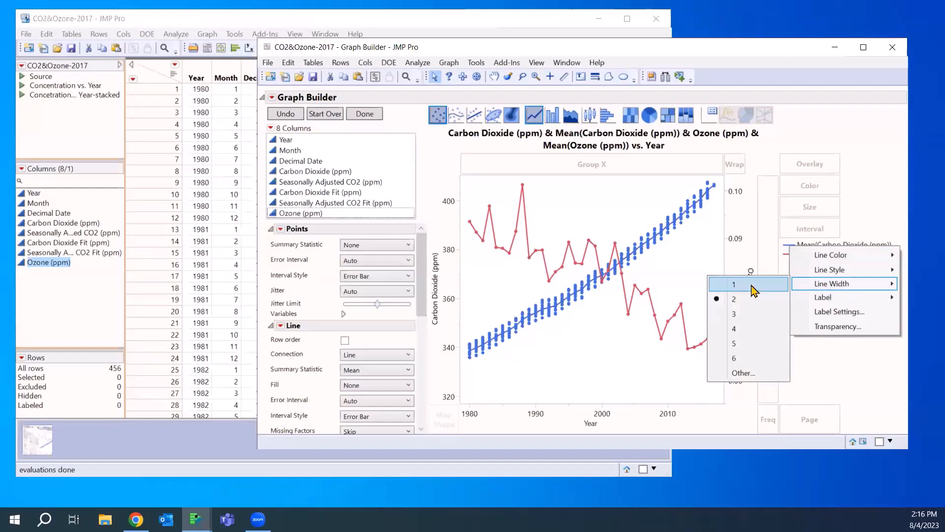
pyautogui.click(735, 284)
pyautogui.rightClick(790, 255)
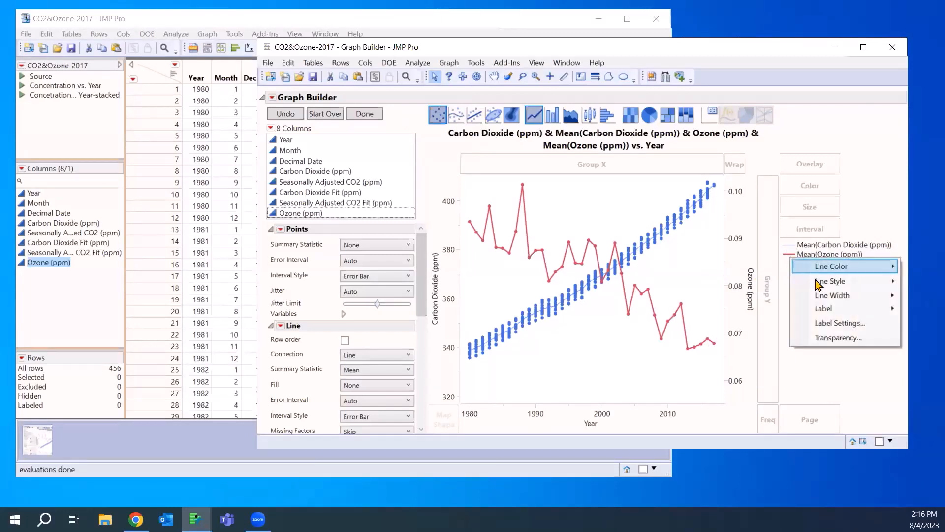
pyautogui.moveTo(802, 295)
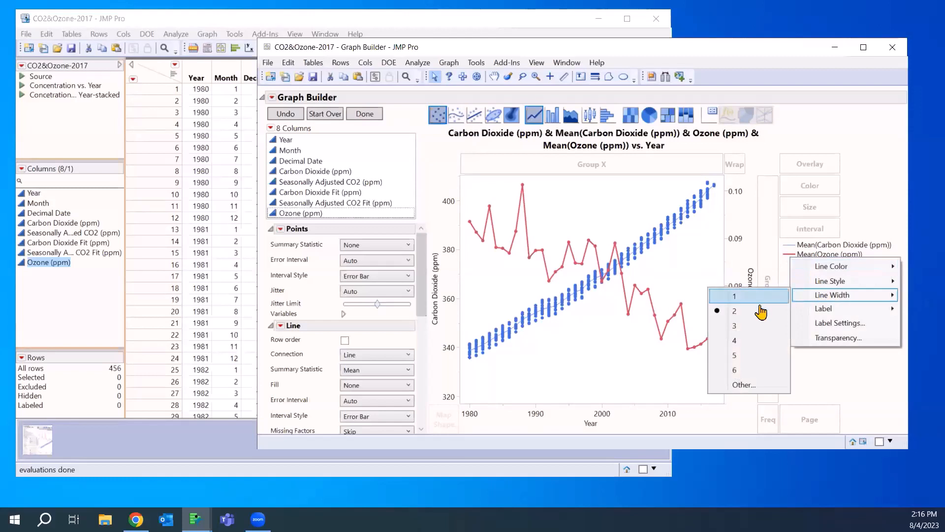
pyautogui.click(760, 301)
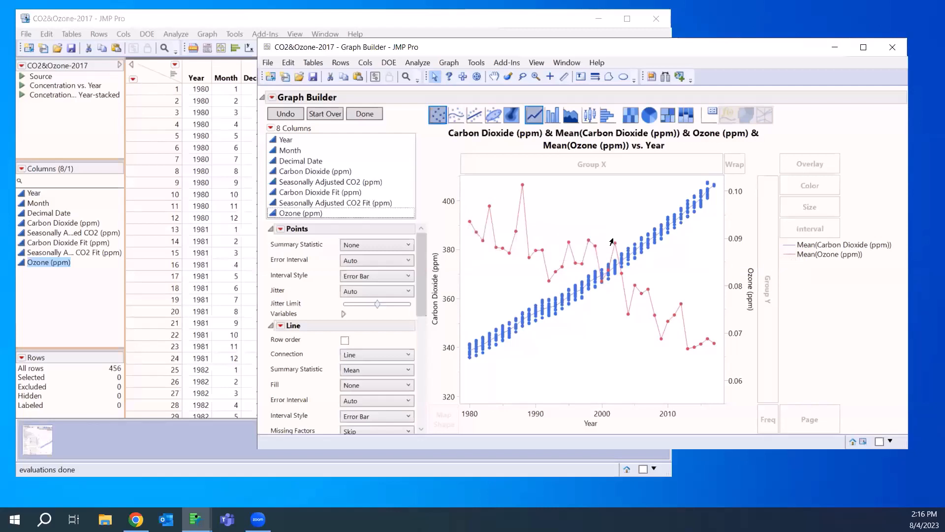
# Step: Include the Carbon Dioxide (ppm) and Ozone (ppm) point markers in the graph's legend
pyautogui.click(271, 98)
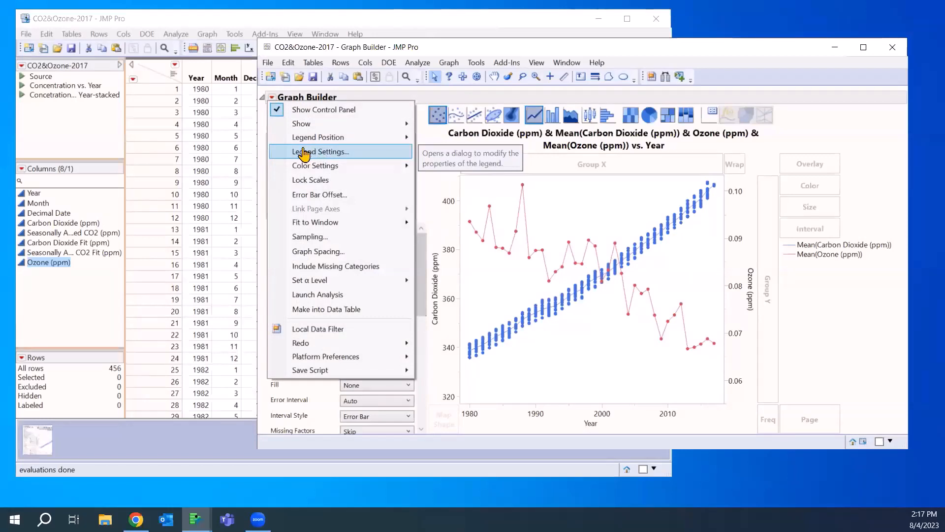
pyautogui.click(307, 153)
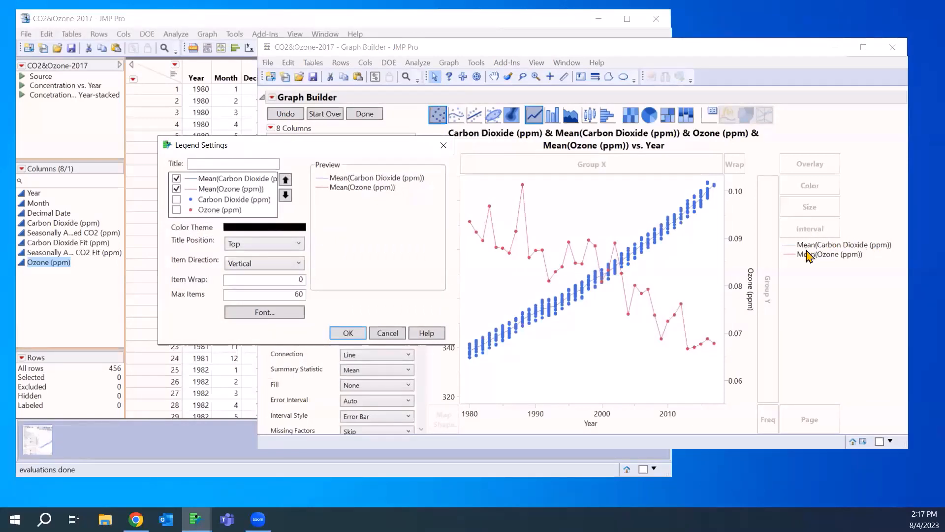
pyautogui.click(176, 198)
pyautogui.click(176, 209)
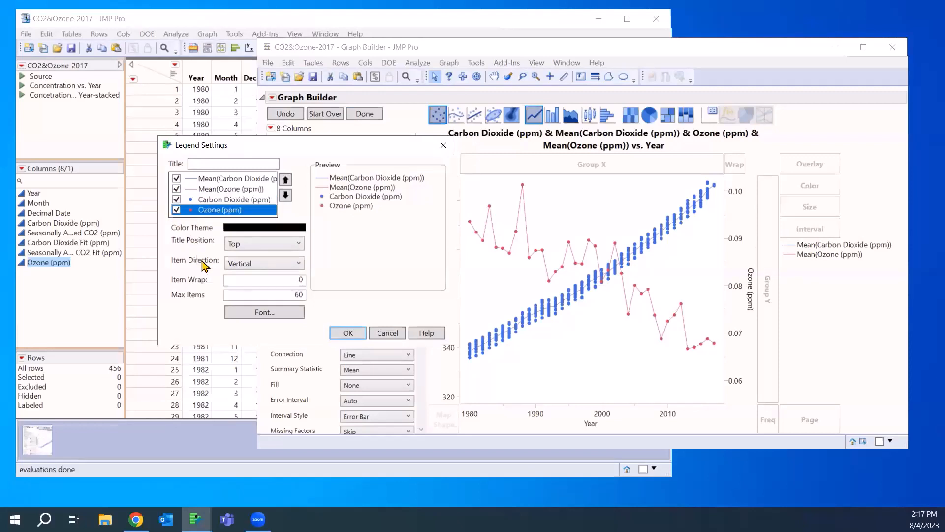
pyautogui.click(379, 335)
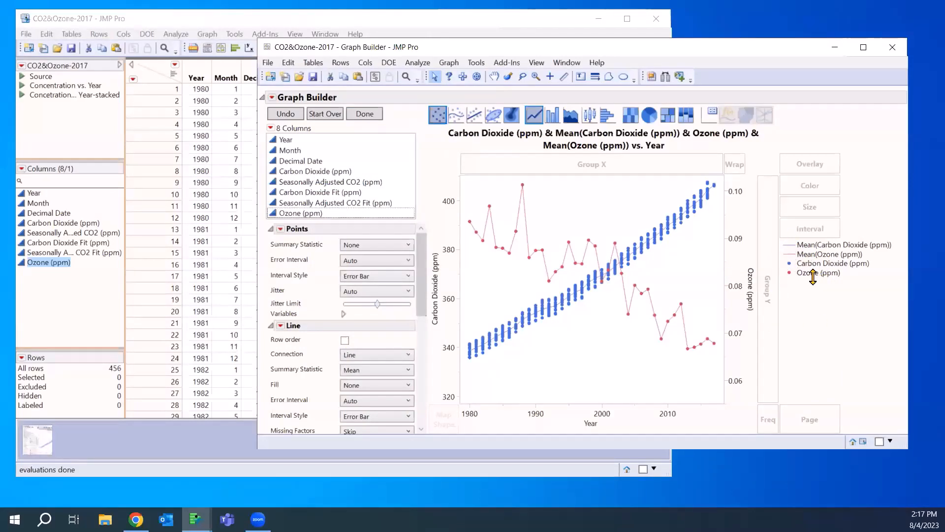
# Step: In the legend settings, set the Carbon Dioxide (ppm) and Ozone (ppm) point markers to hollow circles
pyautogui.click(272, 97)
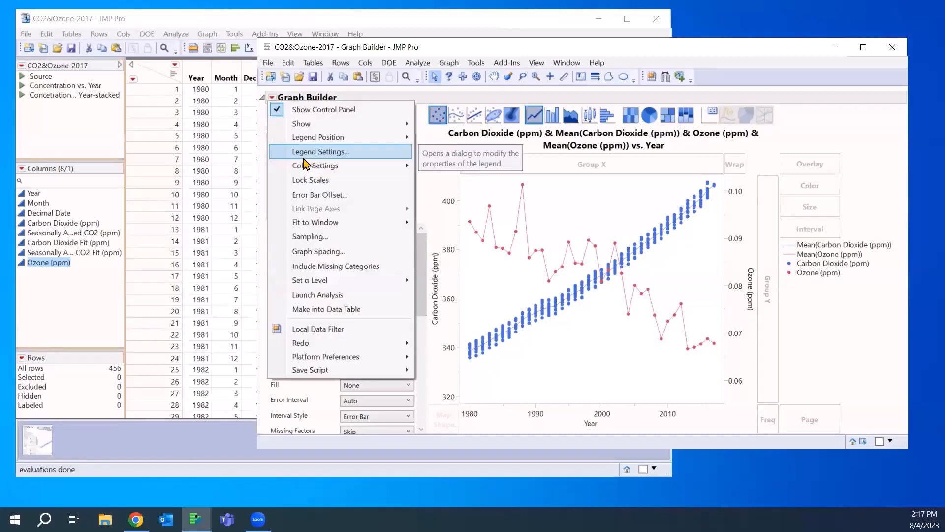
pyautogui.click(305, 154)
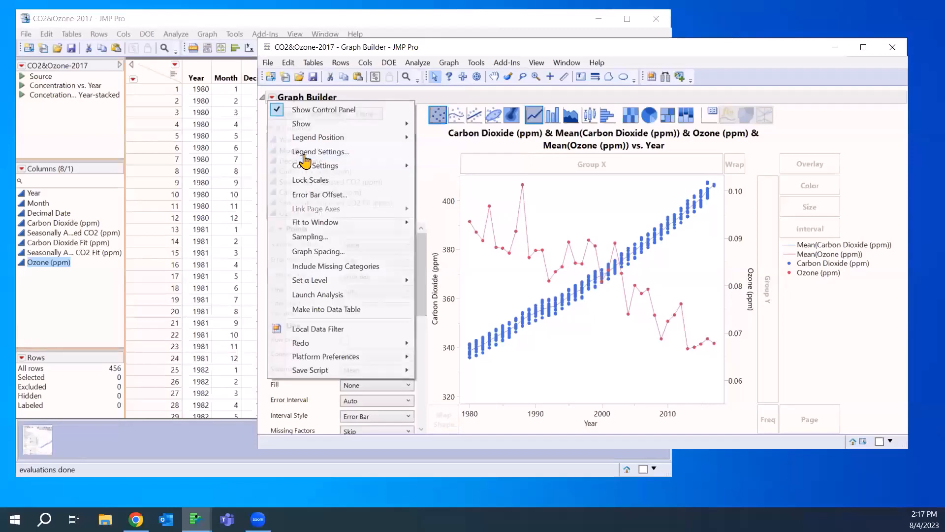
pyautogui.moveTo(545, 148); pyautogui.dragTo(242, 149)
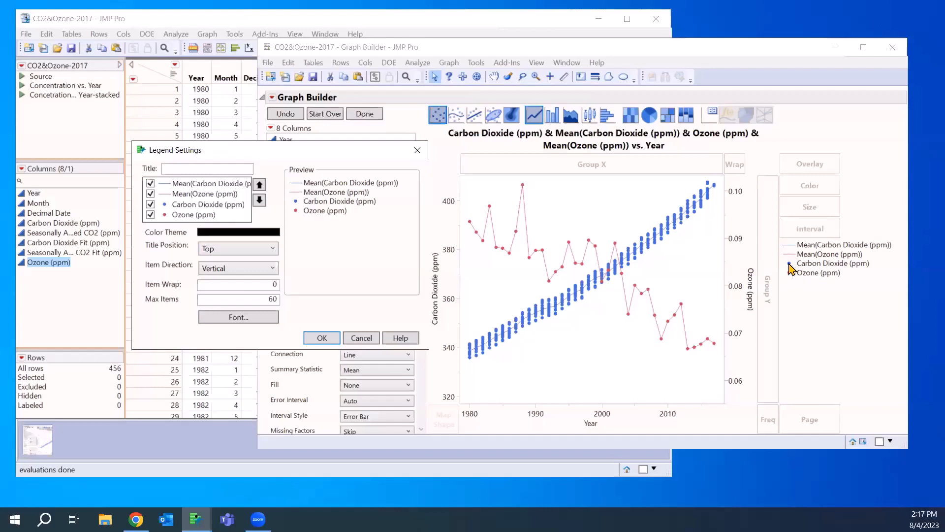
pyautogui.rightClick(164, 210)
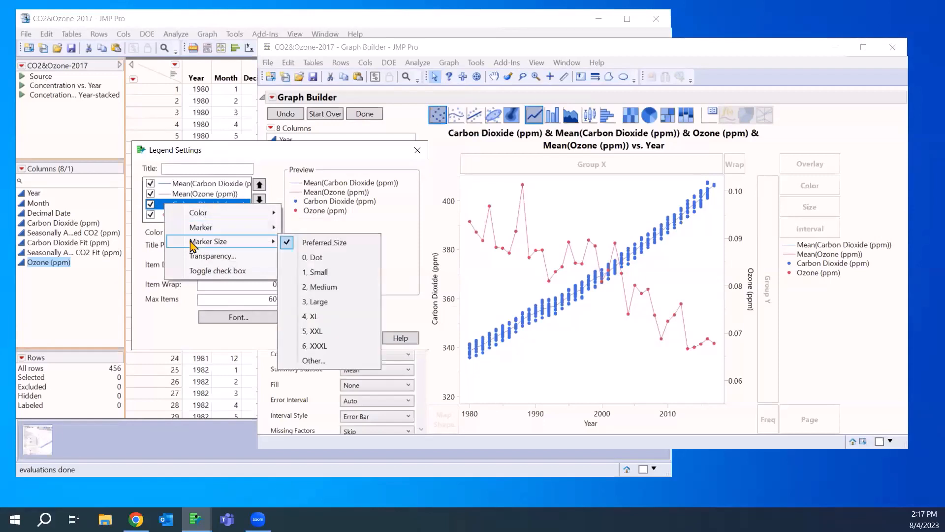
pyautogui.moveTo(182, 234)
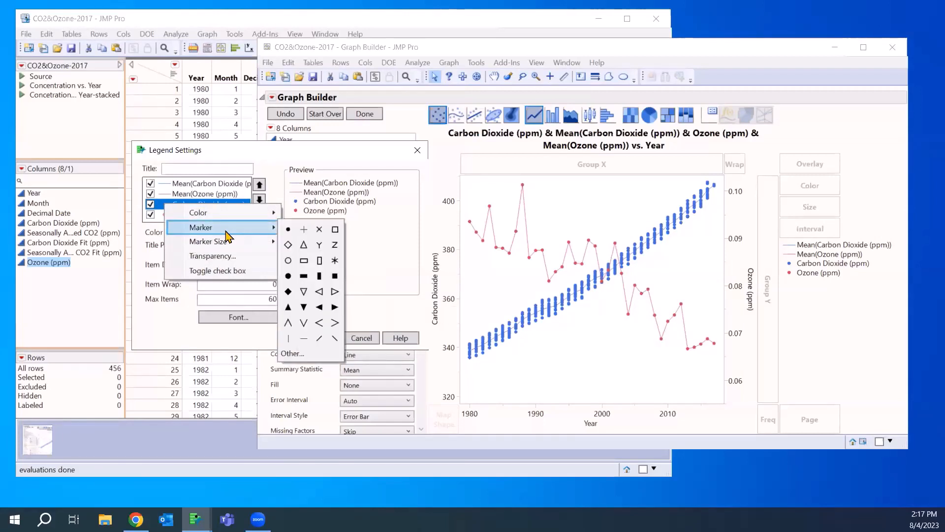
pyautogui.click(290, 258)
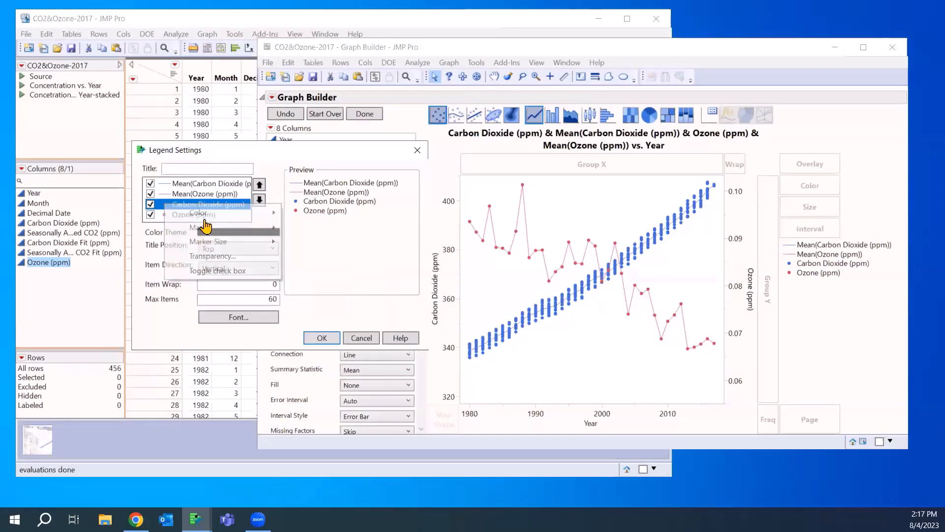
pyautogui.rightClick(166, 215)
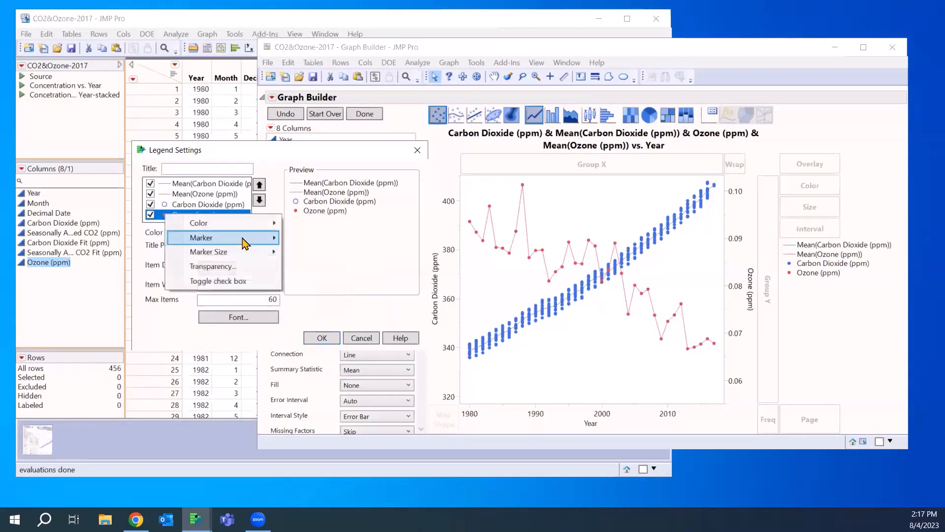
pyautogui.moveTo(261, 246)
pyautogui.click(318, 270)
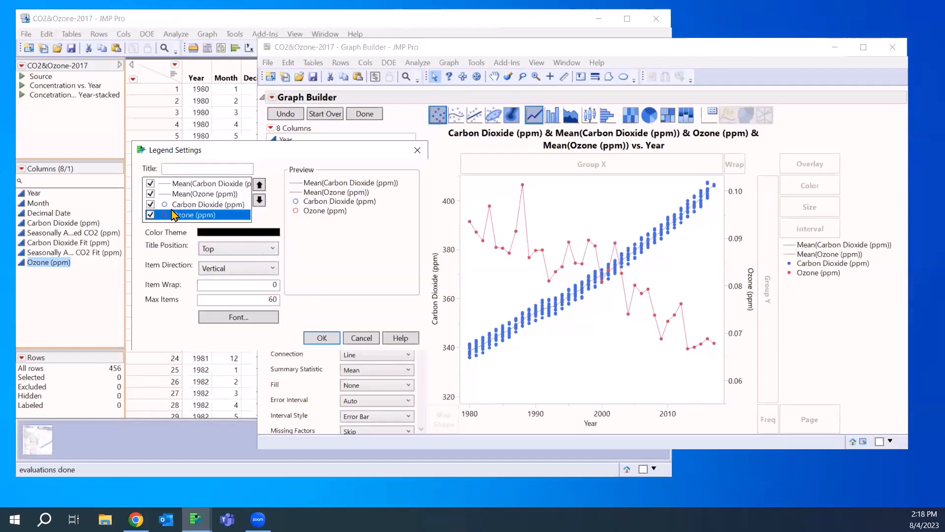
# Step: Set the mean carbon dioxide line to the custom red and the mean ozone line to the custom blue (RGB 66, 112, 221)
pyautogui.rightClick(164, 183)
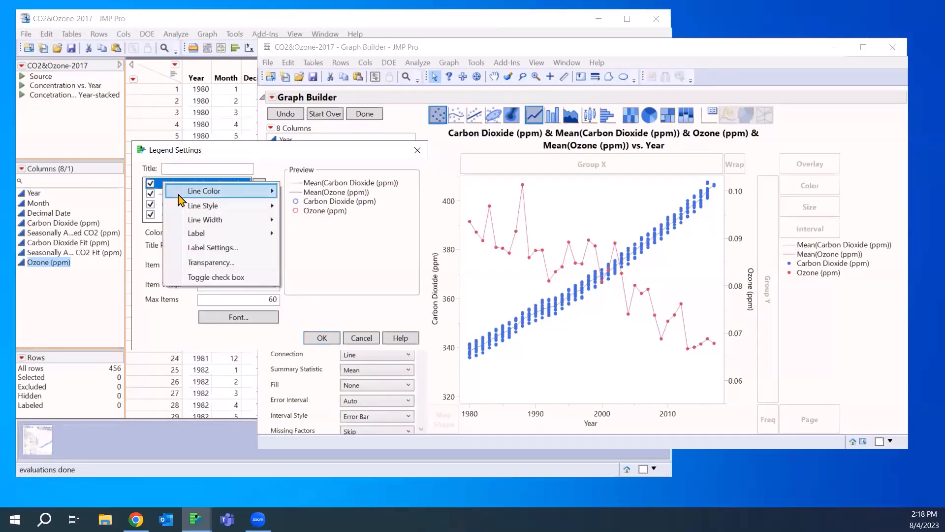
pyautogui.moveTo(179, 195)
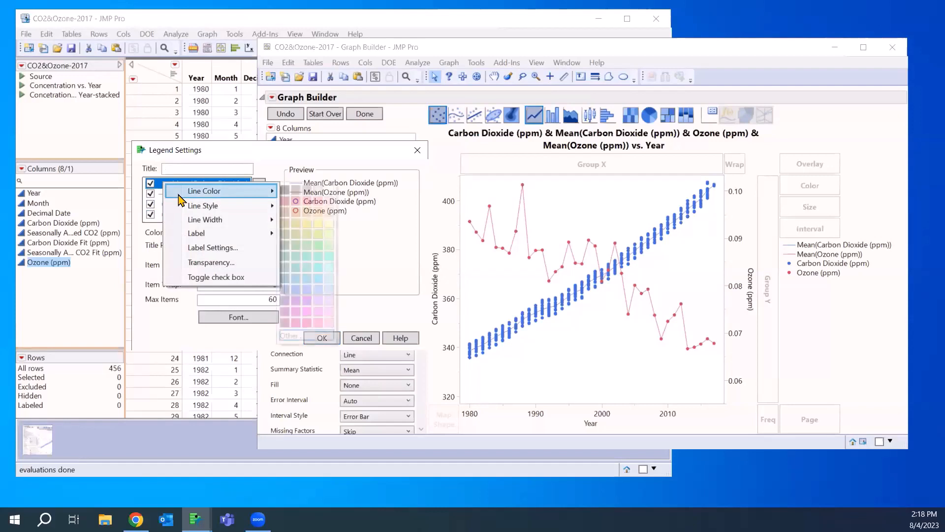
pyautogui.click(302, 336)
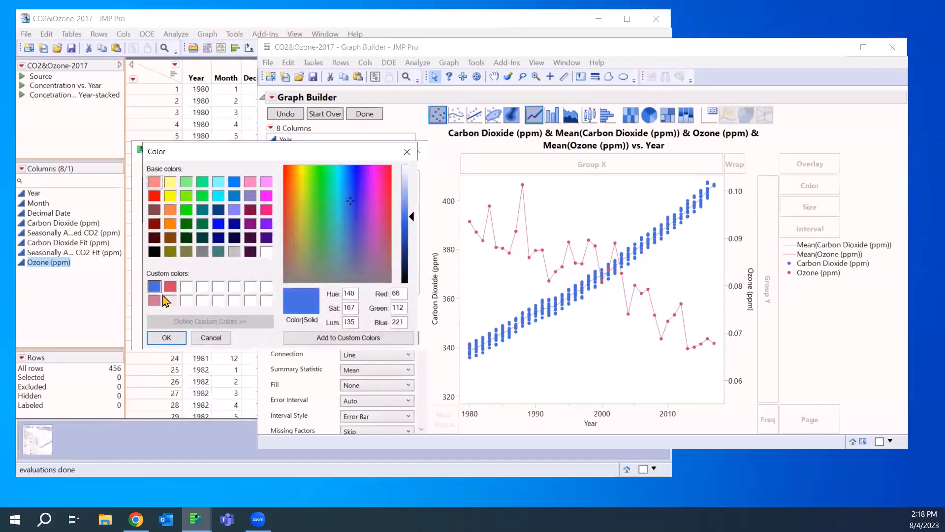
pyautogui.click(169, 290)
pyautogui.click(167, 337)
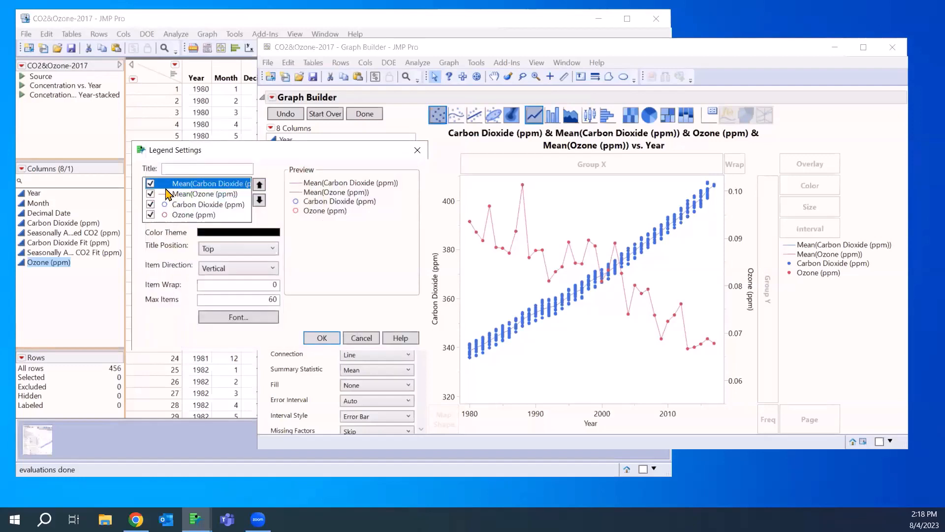
pyautogui.rightClick(166, 195)
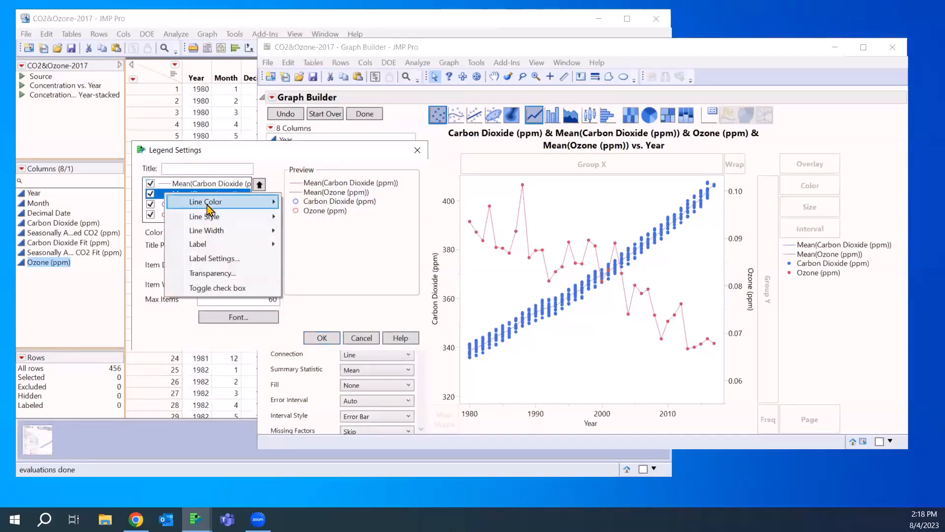
pyautogui.moveTo(208, 210)
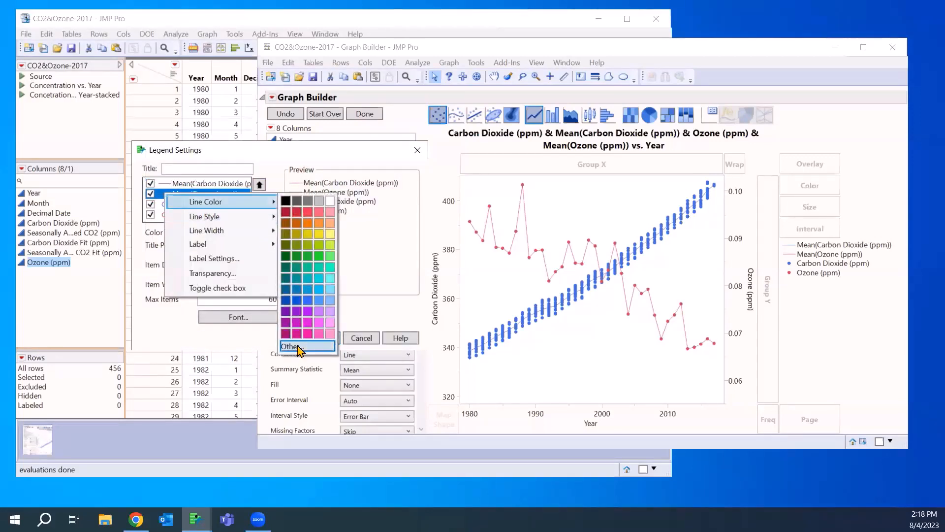
pyautogui.click(298, 346)
pyautogui.click(154, 289)
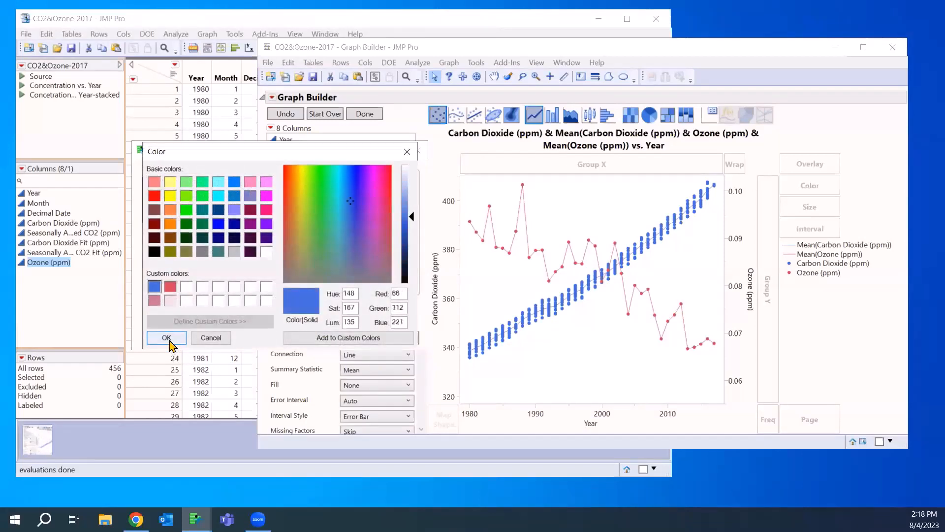
pyautogui.click(167, 338)
# Step: Color the Carbon Dioxide (ppm) markers custom red (RGB 212, 73, 88) and the Ozone (ppm) markers custom blue, and apply the legend settings
pyautogui.rightClick(168, 204)
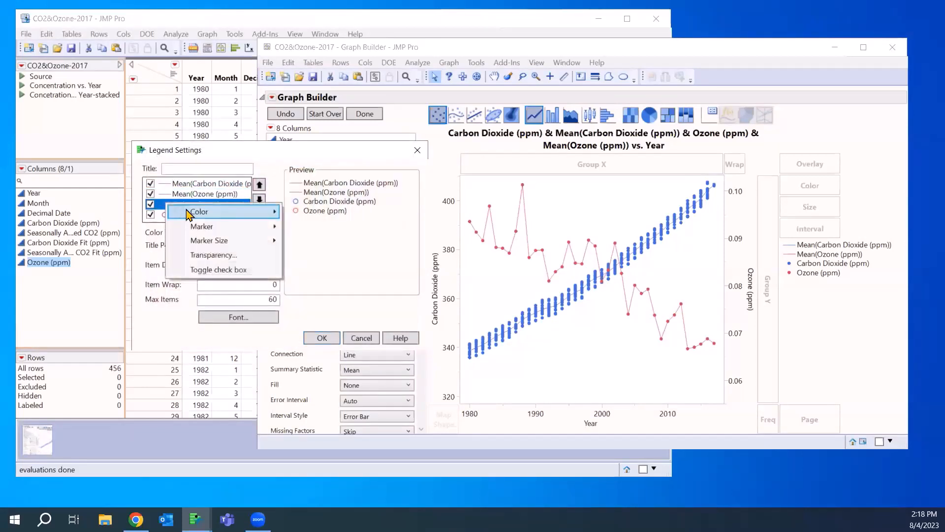
pyautogui.moveTo(192, 212)
pyautogui.click(296, 356)
pyautogui.click(171, 286)
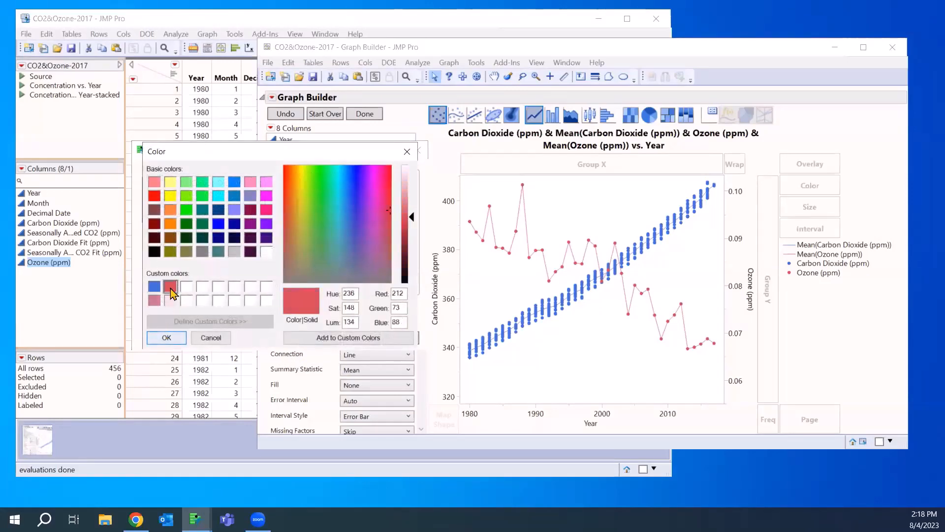
pyautogui.click(167, 338)
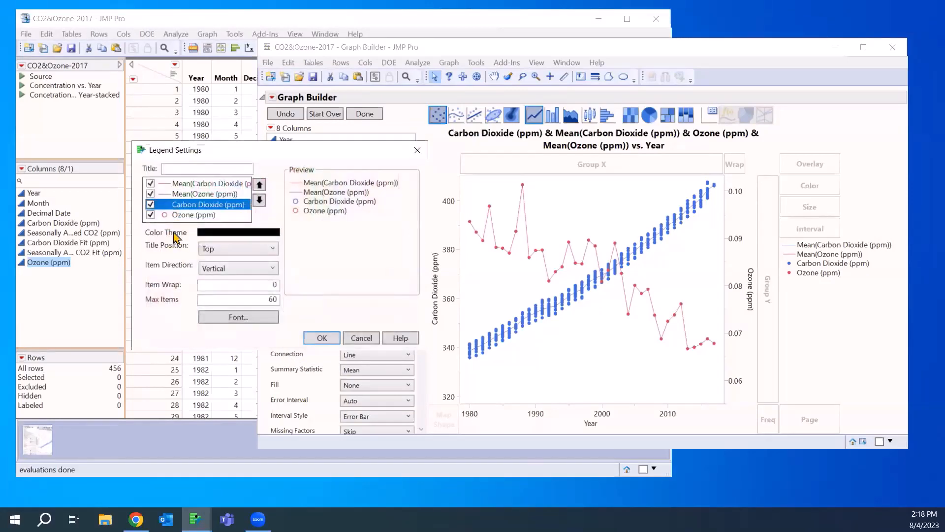
pyautogui.rightClick(167, 217)
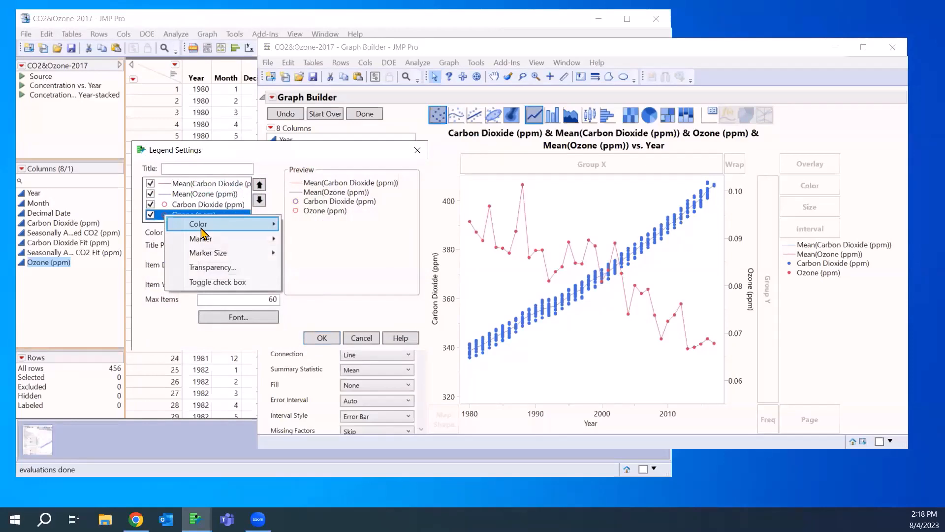
pyautogui.moveTo(202, 233)
pyautogui.click(308, 372)
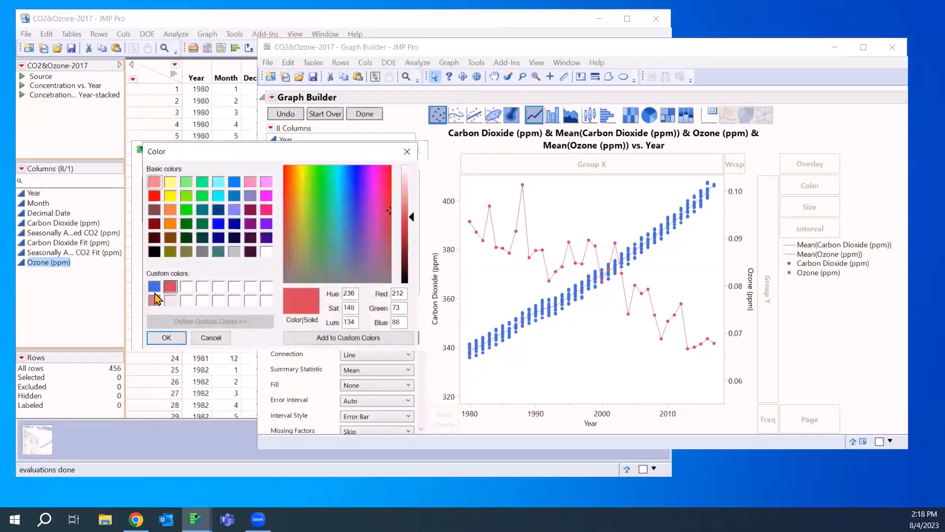
pyautogui.click(154, 286)
pyautogui.click(166, 338)
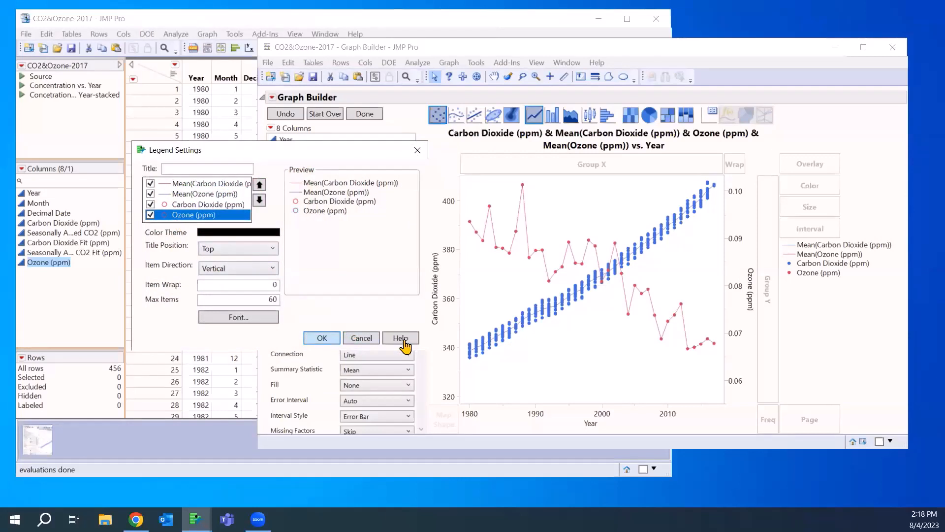
pyautogui.press('Return')
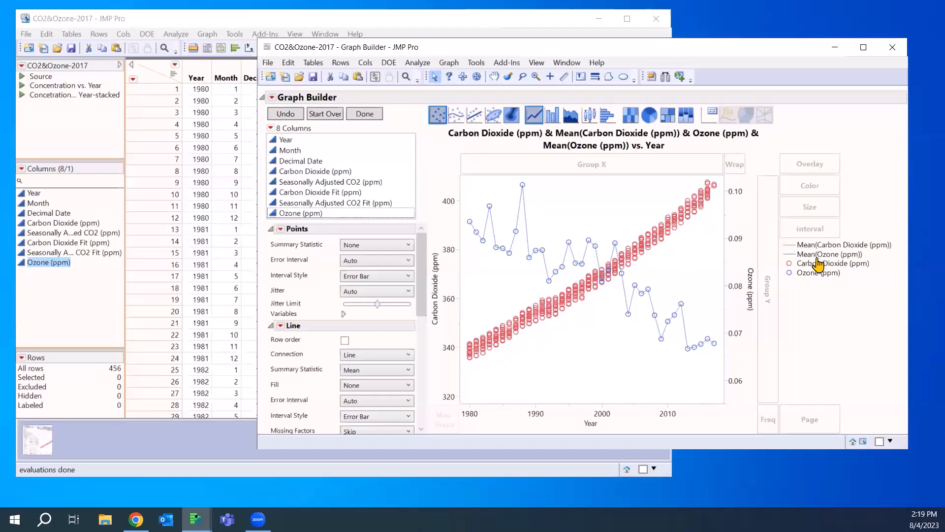
pyautogui.moveTo(668, 230)
pyautogui.rightClick(789, 246)
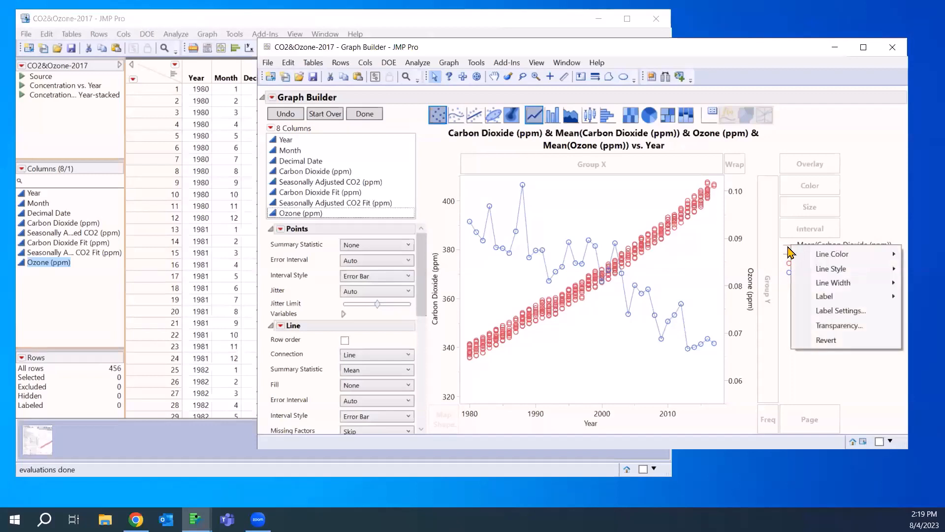
pyautogui.moveTo(832, 298)
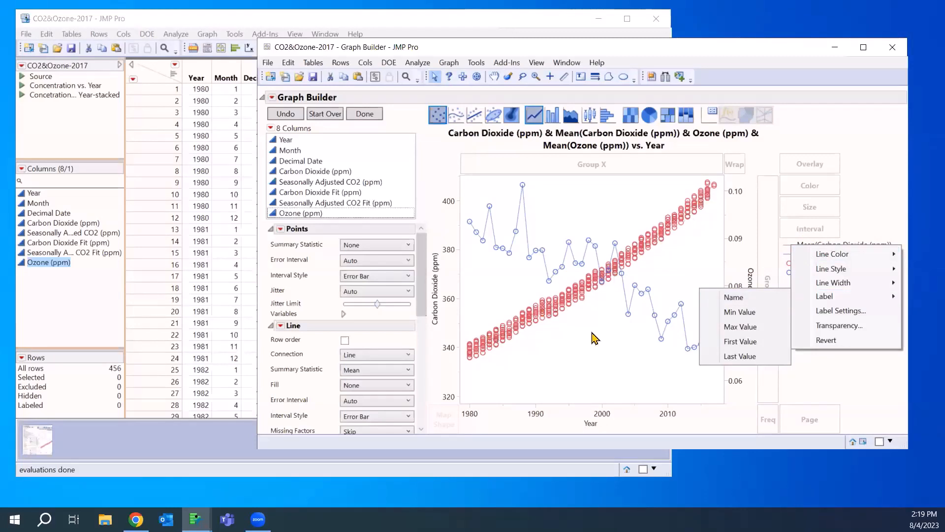
pyautogui.click(829, 382)
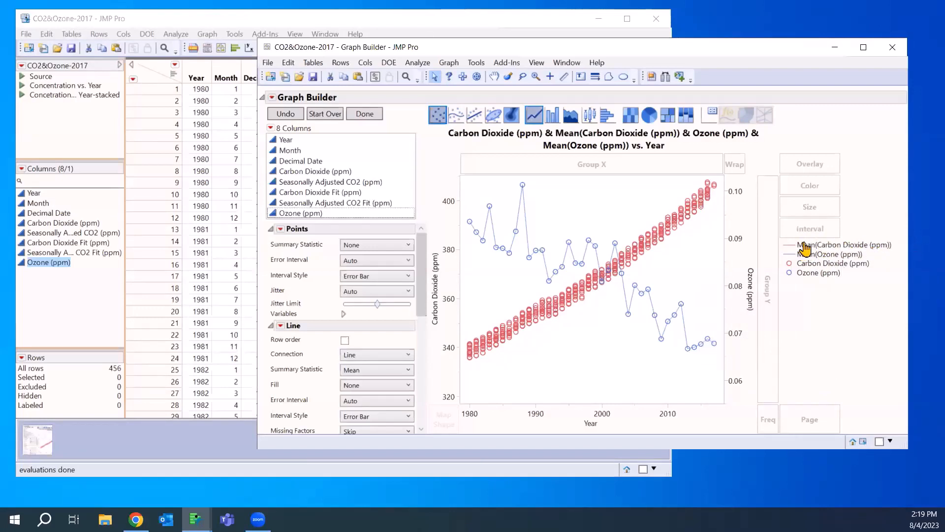
pyautogui.rightClick(806, 244)
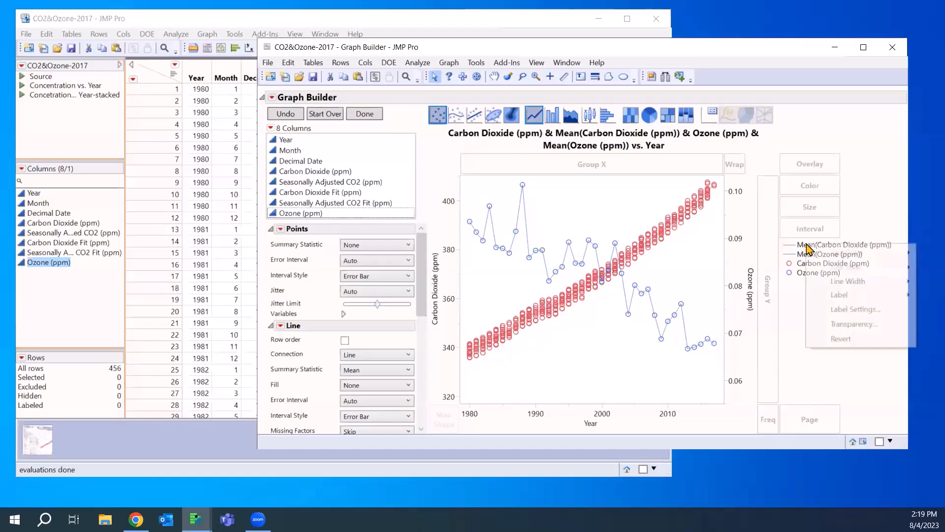
# Step: Reopen the legend settings and rename the mean carbon dioxide line's entry as CO2
pyautogui.click(272, 99)
pyautogui.click(272, 98)
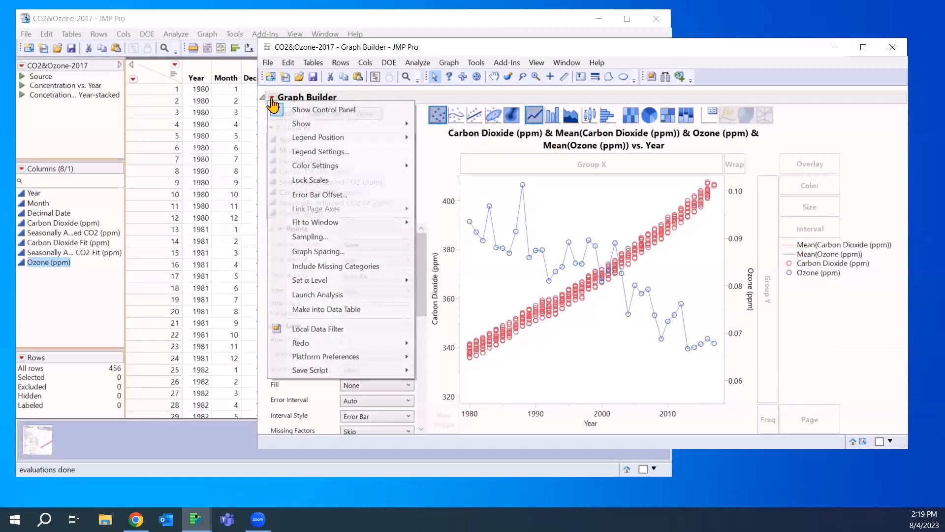
pyautogui.click(271, 99)
pyautogui.click(271, 99)
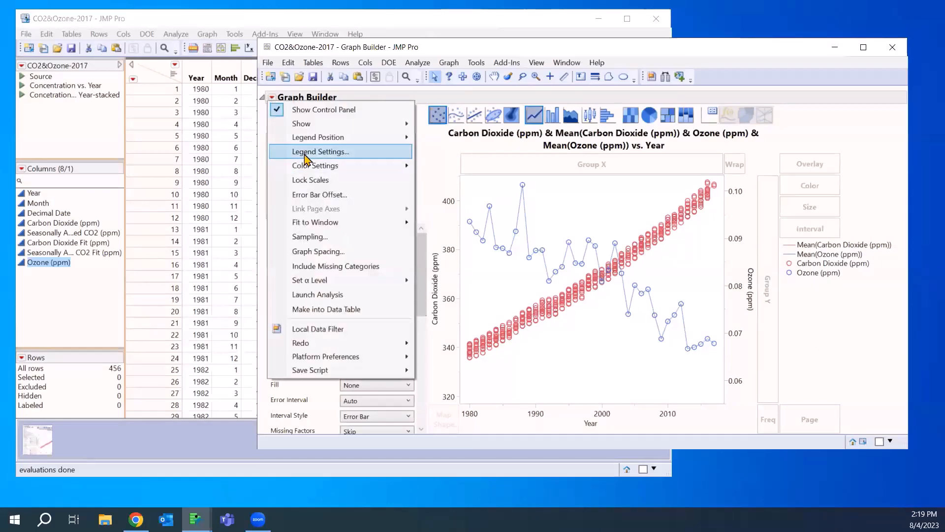
pyautogui.click(310, 151)
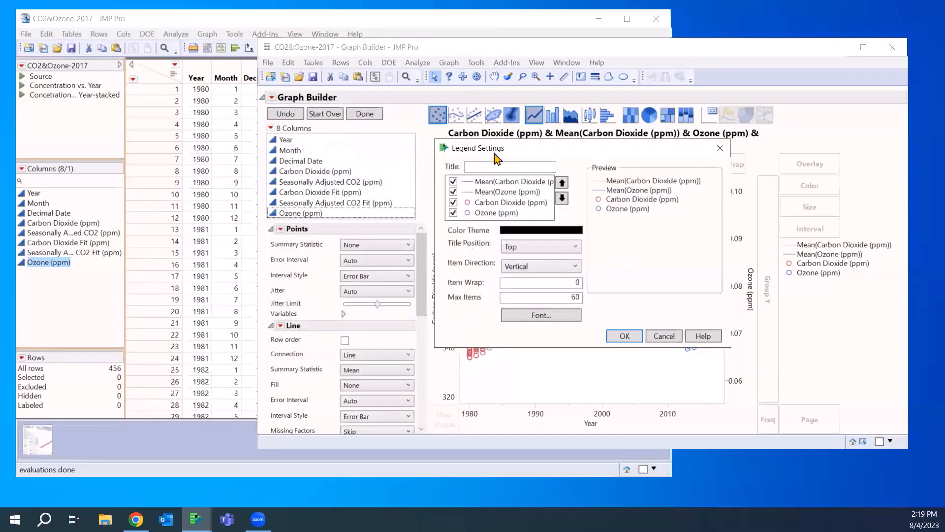
pyautogui.moveTo(494, 153); pyautogui.dragTo(260, 185)
pyautogui.click(260, 215)
pyautogui.click(261, 215)
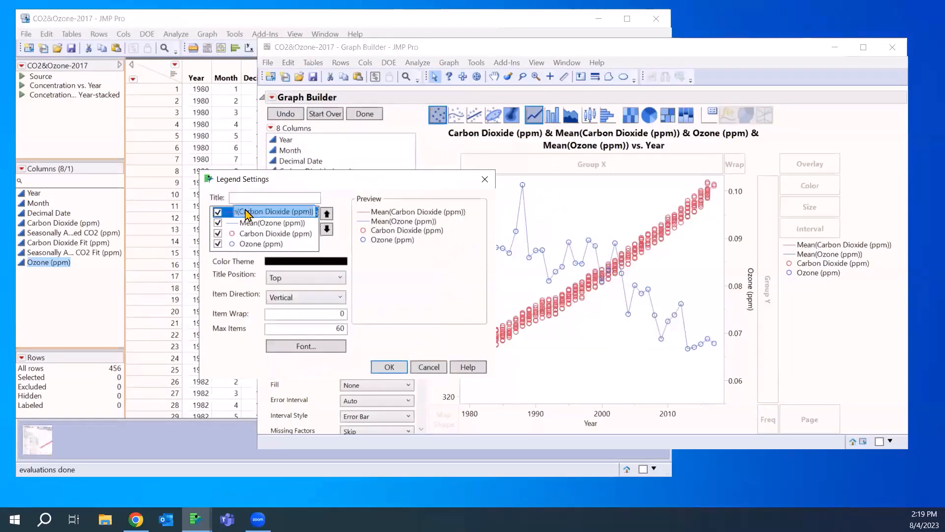
pyautogui.click(244, 211)
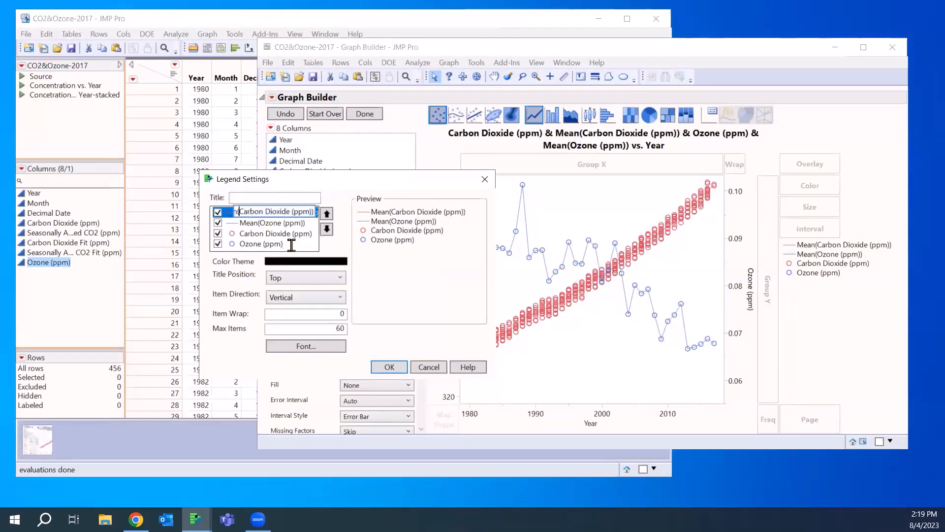
pyautogui.press('BackSpace')
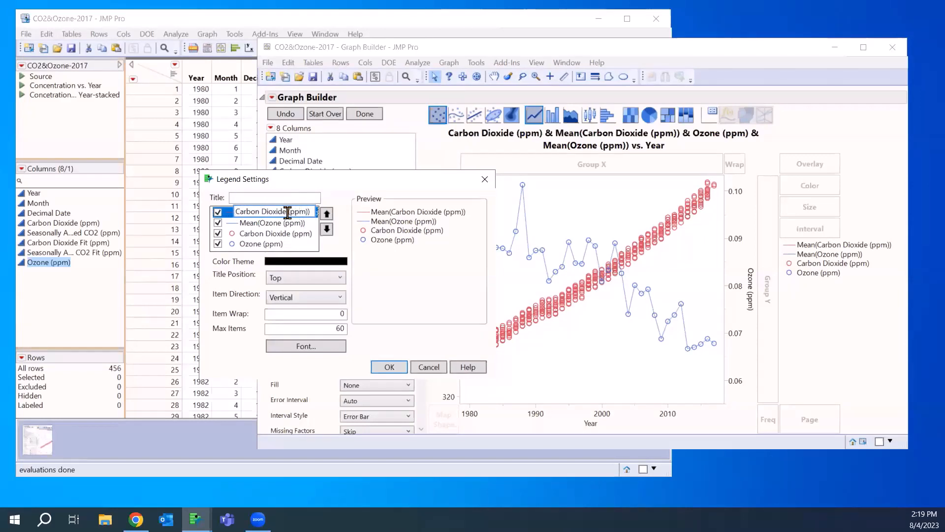
pyautogui.moveTo(238, 213); pyautogui.dragTo(328, 218)
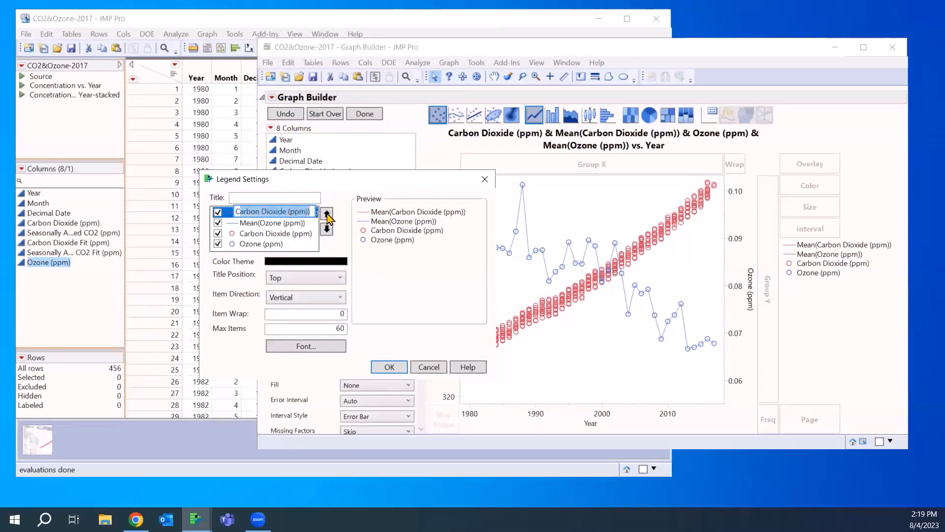
pyautogui.write('CO2')
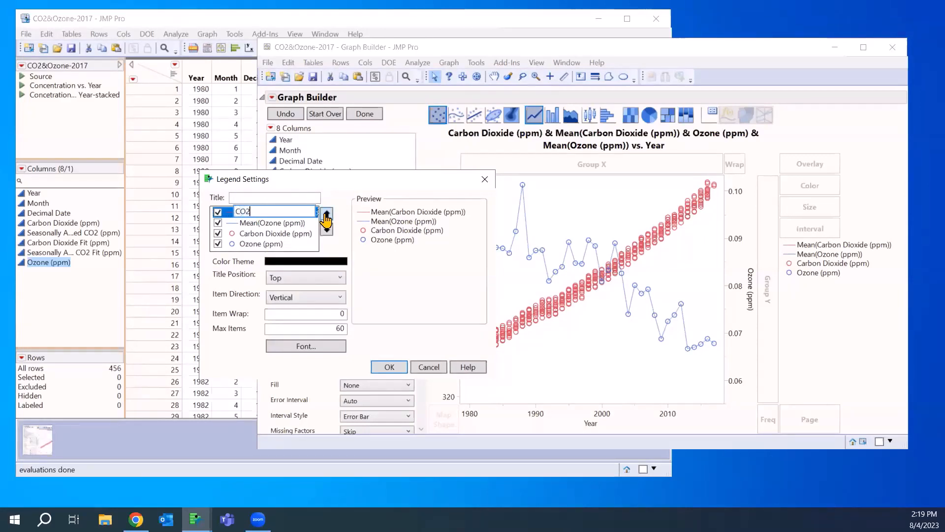
# Step: Rename the mean ozone line's legend entry as O3 and apply the legend settings
pyautogui.click(274, 223)
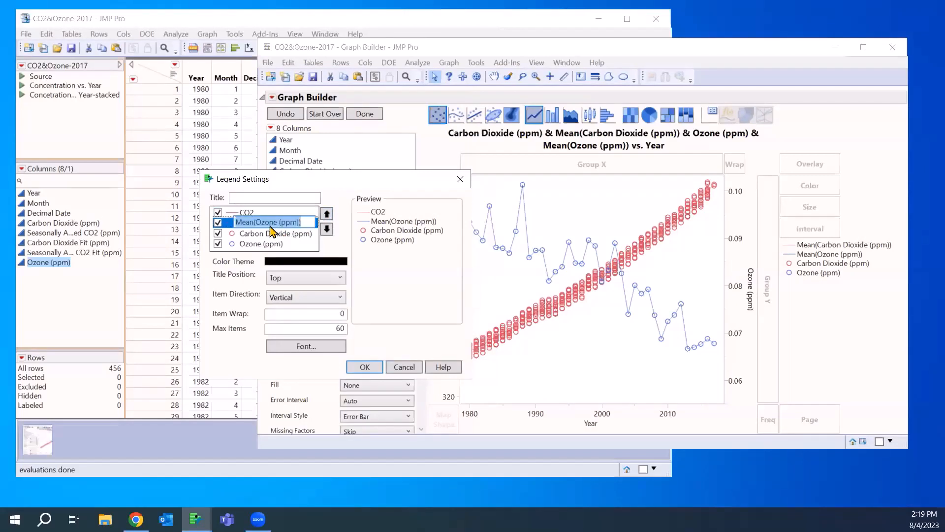
pyautogui.write('O')
pyautogui.click(290, 236)
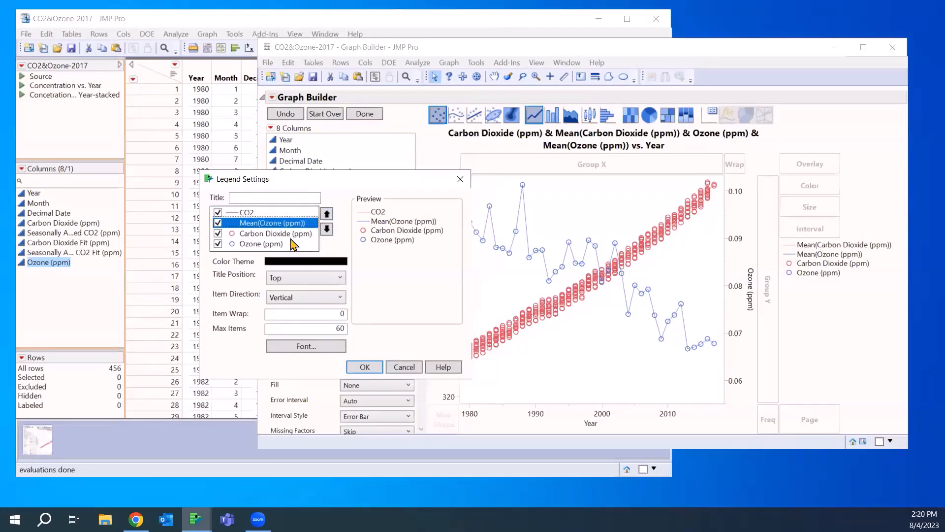
pyautogui.click(365, 367)
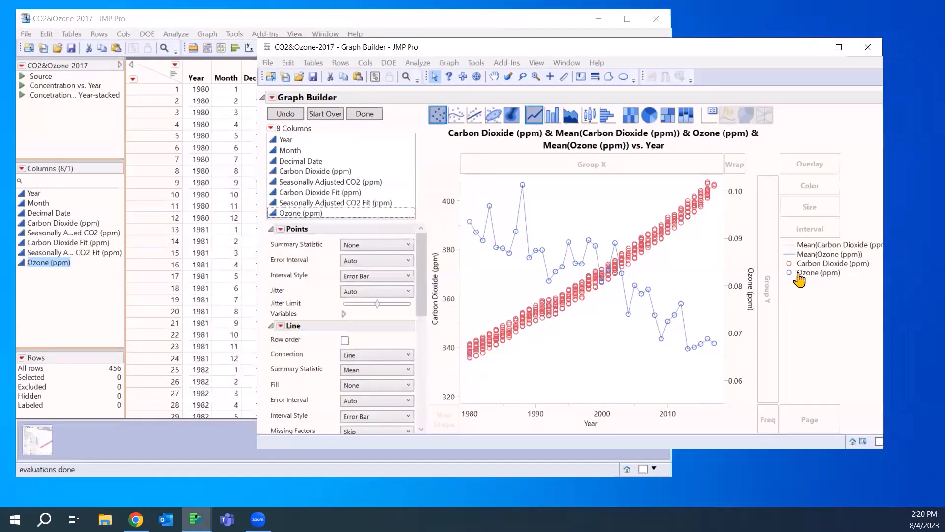
# Step: Label the CO2 line with its name and place the label above the curve, near 2007
pyautogui.rightClick(790, 245)
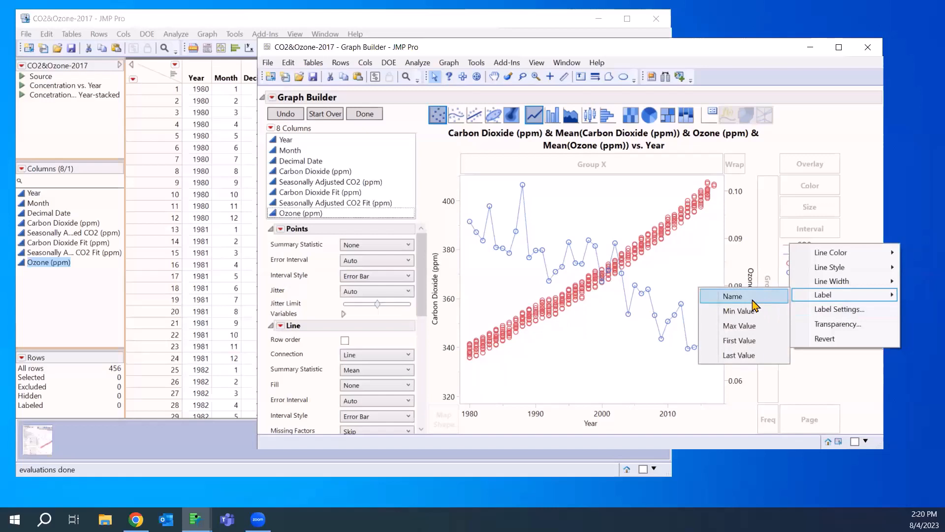
pyautogui.click(753, 304)
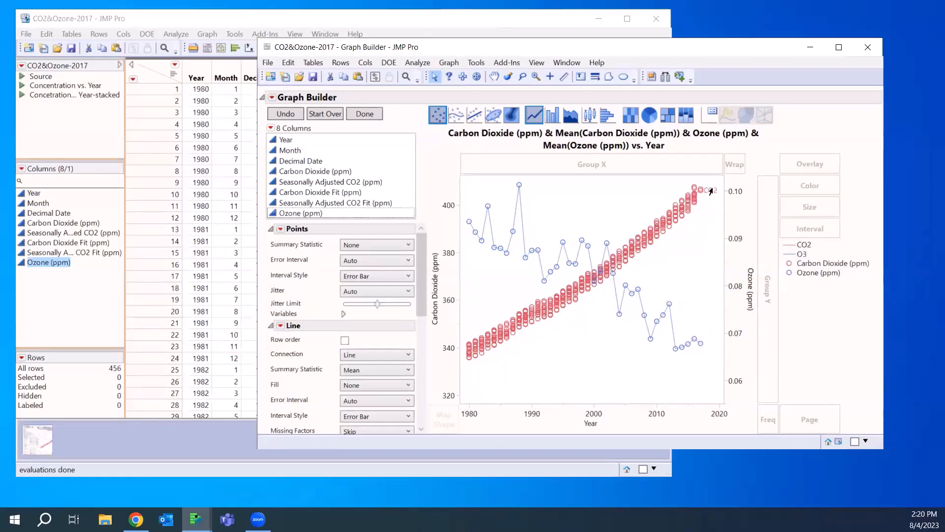
pyautogui.moveTo(660, 202)
pyautogui.mouseDown()
pyautogui.moveTo(640, 202)
pyautogui.moveTo(648, 197)
pyautogui.mouseUp()
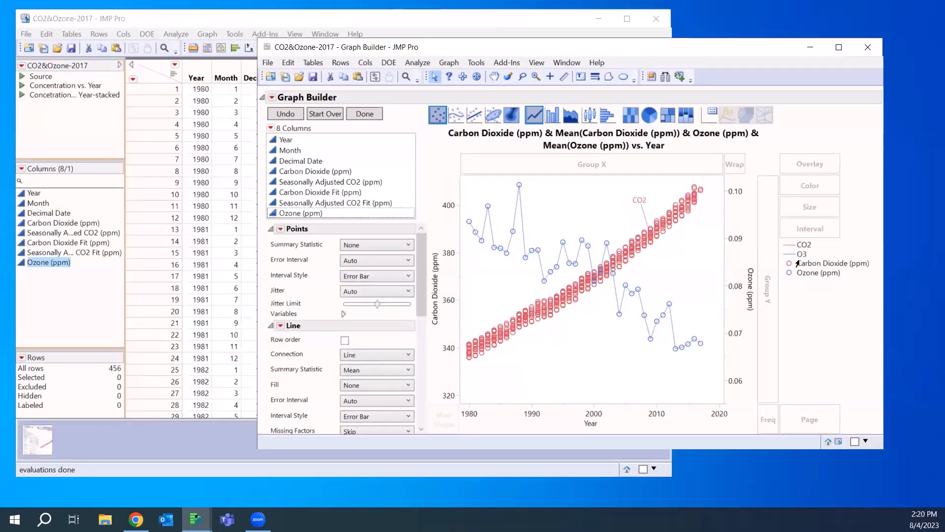
# Step: Label the O3 line with its name and place the label below the curve, near 2007
pyautogui.rightClick(798, 256)
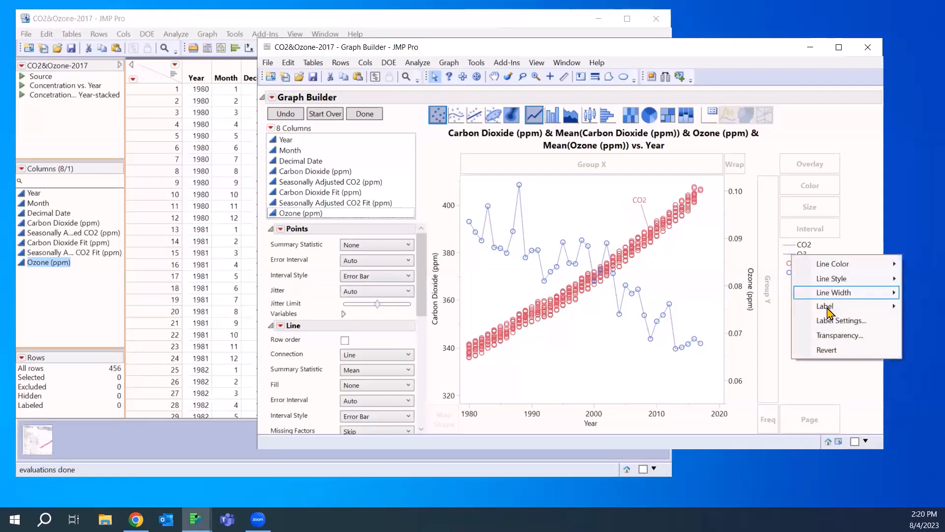
pyautogui.click(753, 303)
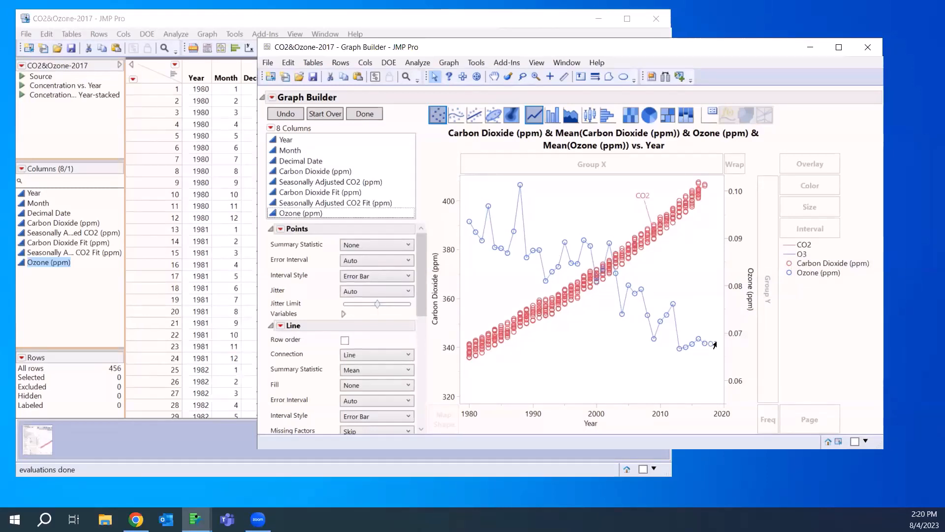
pyautogui.moveTo(715, 345); pyautogui.dragTo(643, 389)
# Step: In the legend settings, hide the CO2, O3, Carbon Dioxide (ppm) and Ozone (ppm) entries and apply the change
pyautogui.click(272, 98)
pyautogui.click(295, 153)
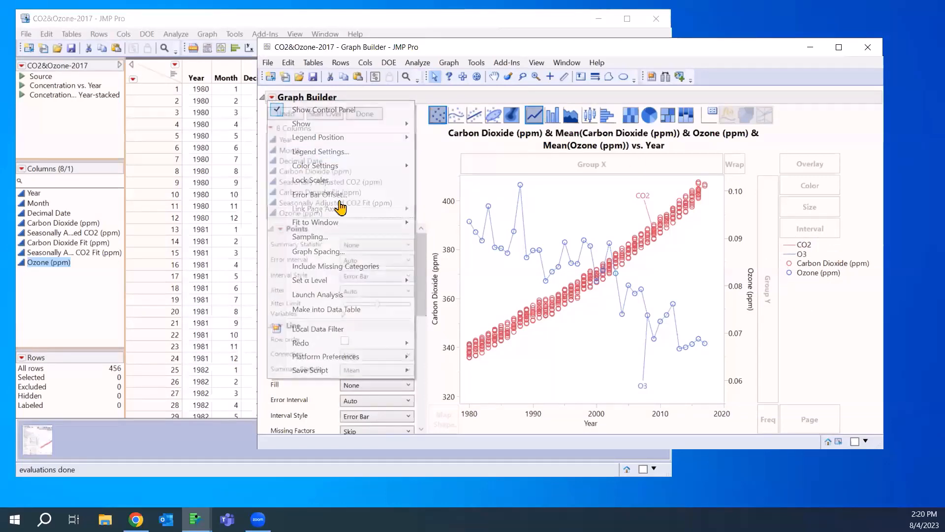
pyautogui.click(452, 181)
pyautogui.click(453, 191)
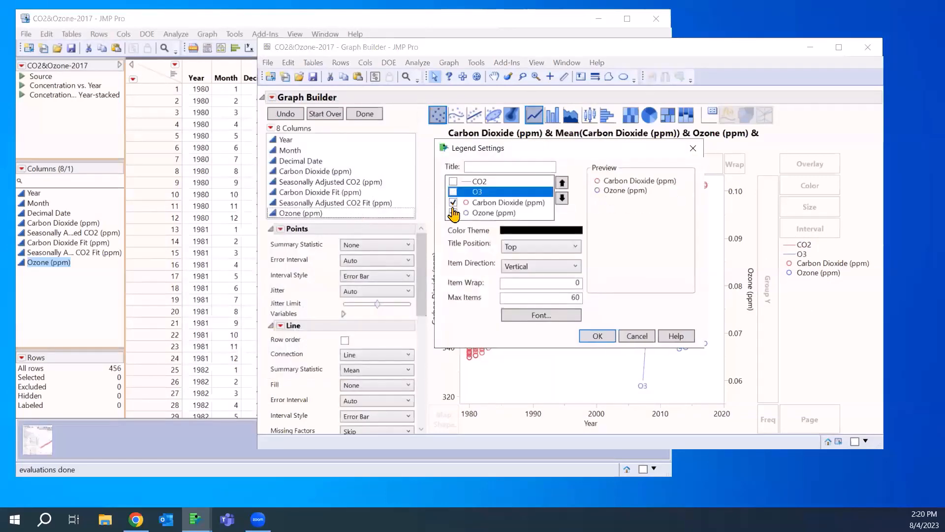
pyautogui.click(557, 338)
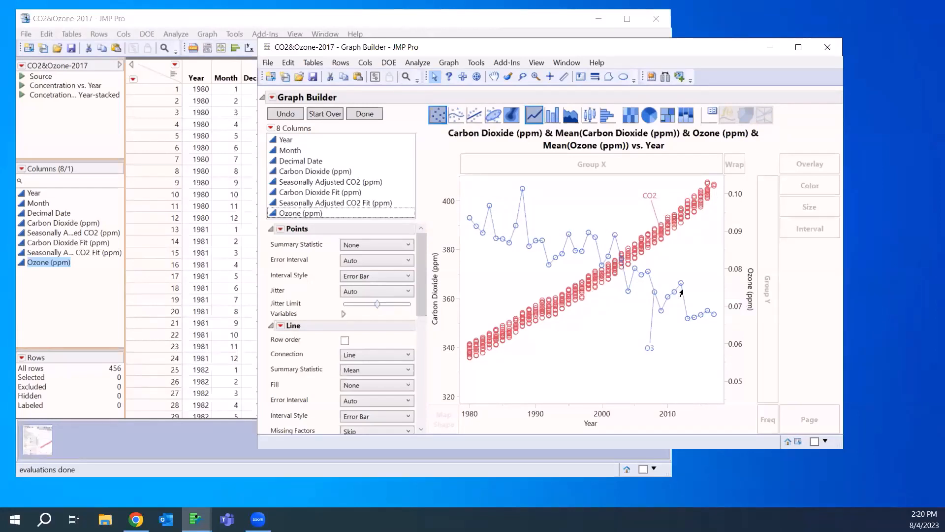
pyautogui.rightClick(448, 203)
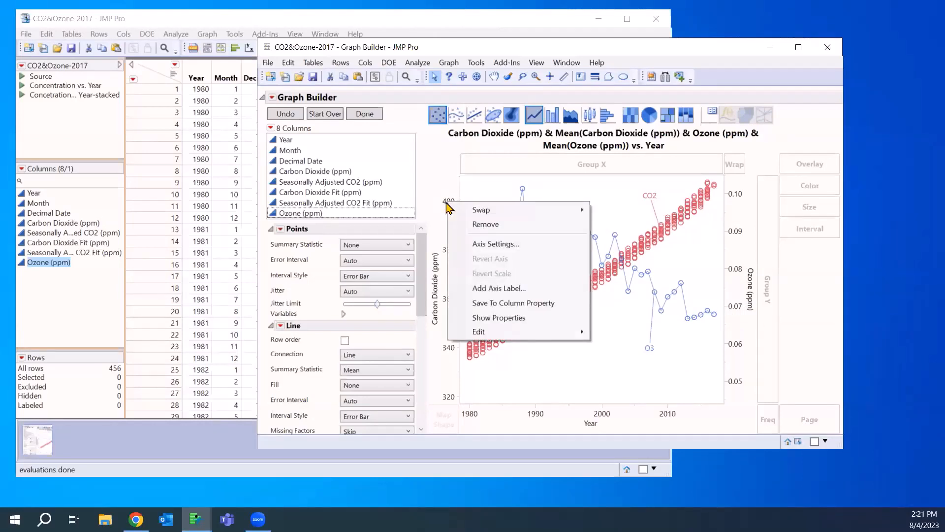
pyautogui.click(441, 199)
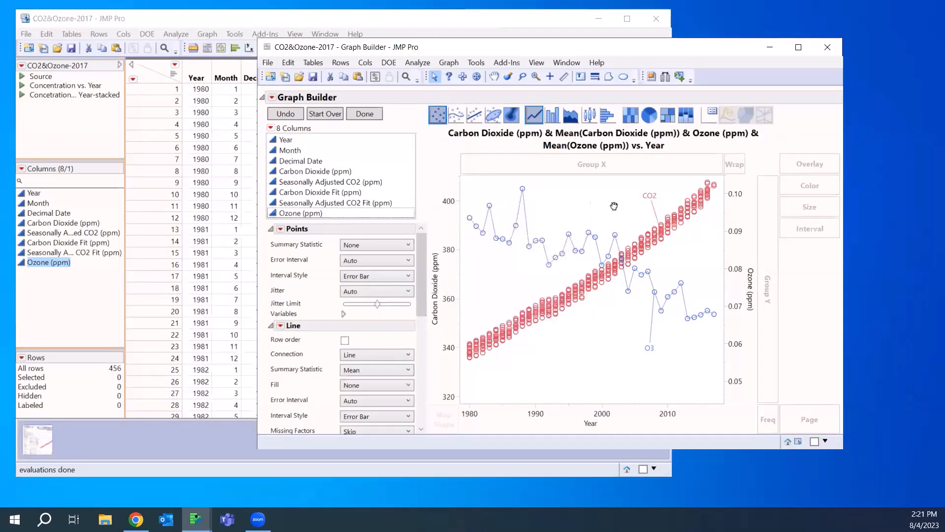
pyautogui.rightClick(579, 207)
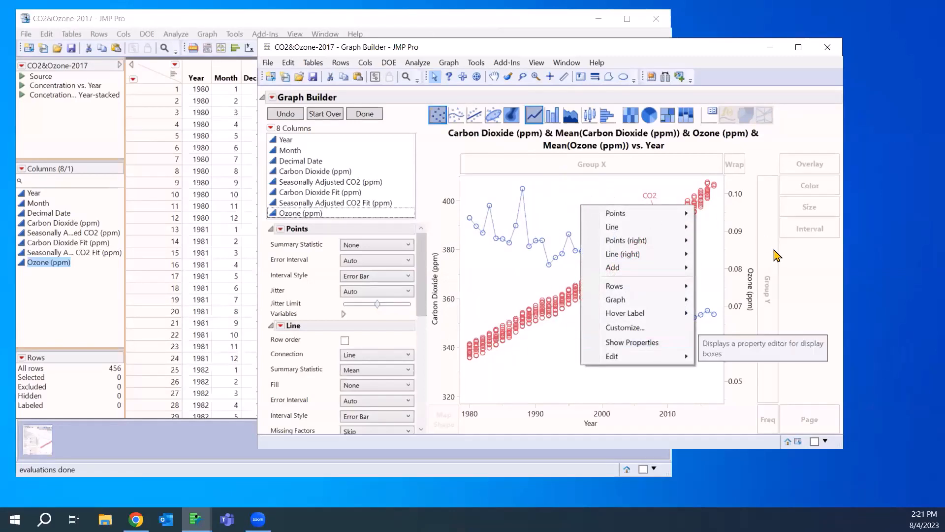
pyautogui.click(801, 265)
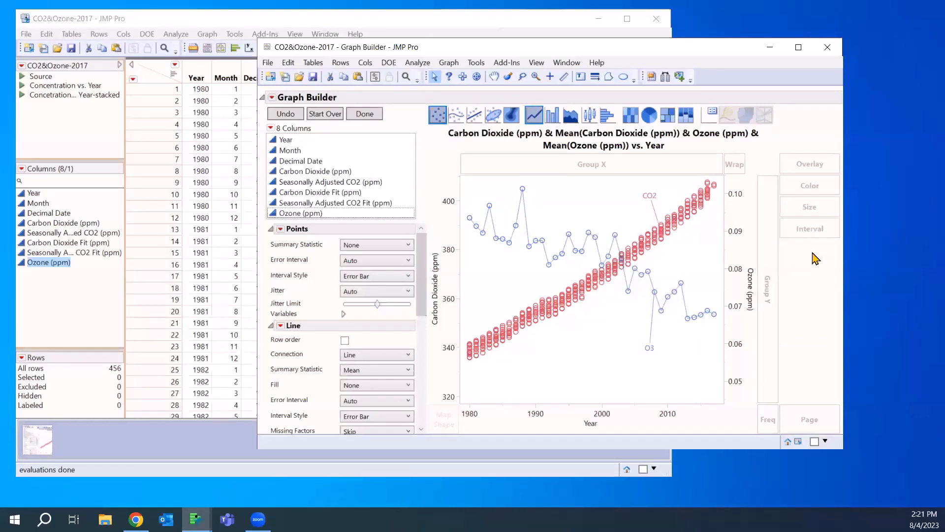
pyautogui.click(272, 97)
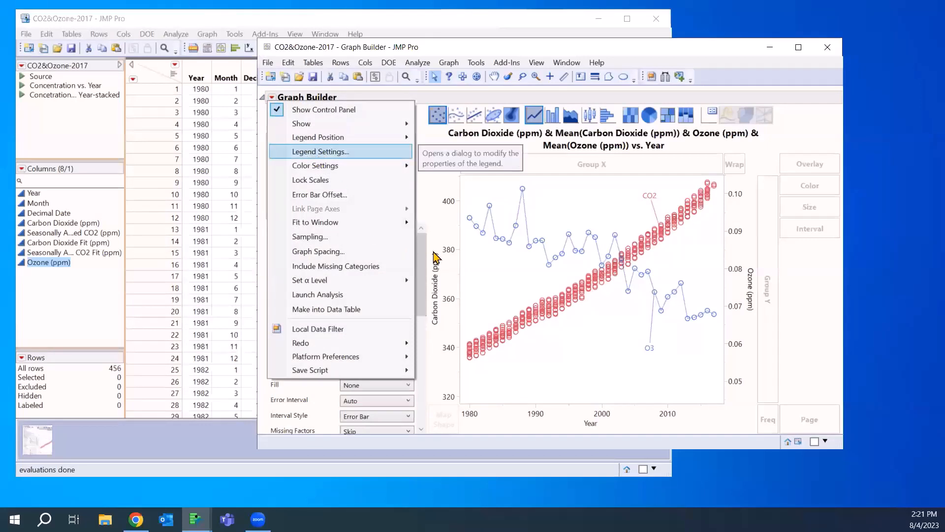
pyautogui.click(496, 301)
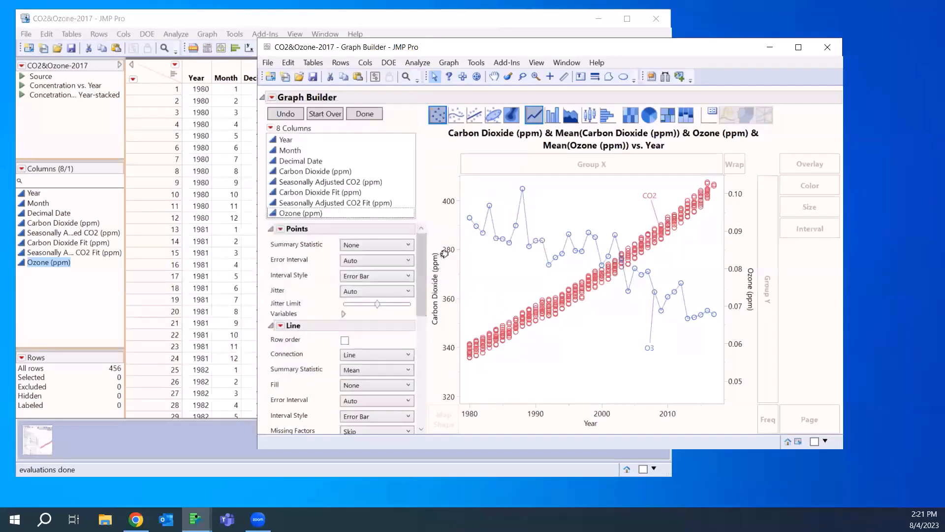
# Step: In the Carbon Dioxide (ppm) axis settings, define a reference line at 400 in the saved custom red
pyautogui.rightClick(444, 253)
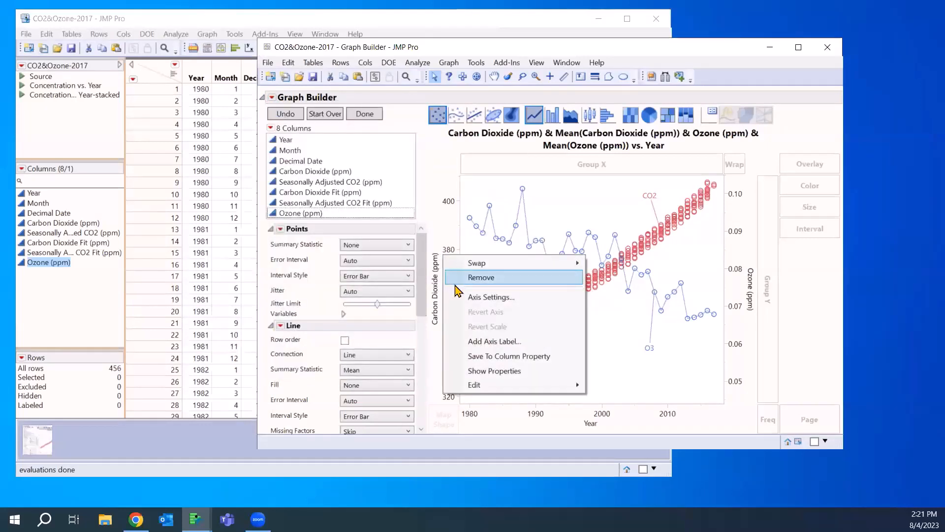
pyautogui.click(486, 300)
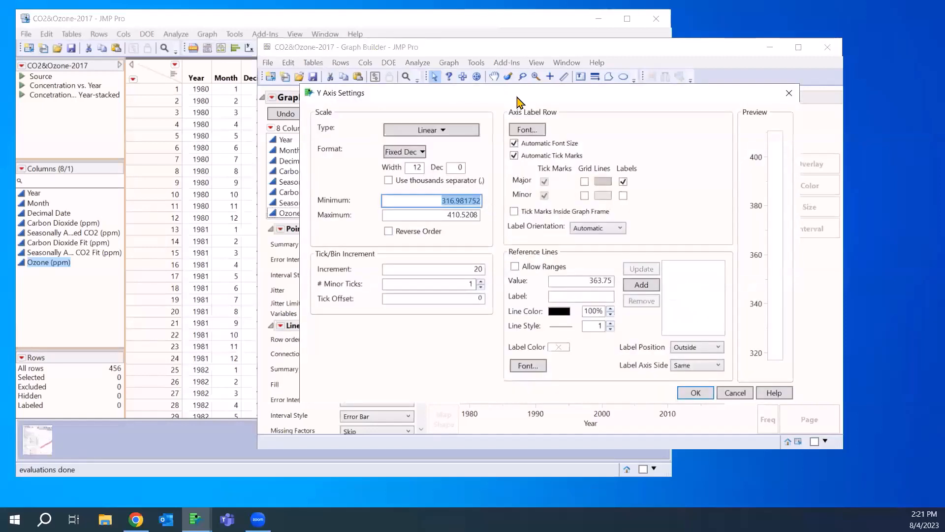
pyautogui.moveTo(409, 264)
pyautogui.mouseDown()
pyautogui.moveTo(321, 347)
pyautogui.moveTo(545, 364)
pyautogui.moveTo(454, 243)
pyautogui.moveTo(383, 248)
pyautogui.mouseUp()
pyautogui.click(404, 303)
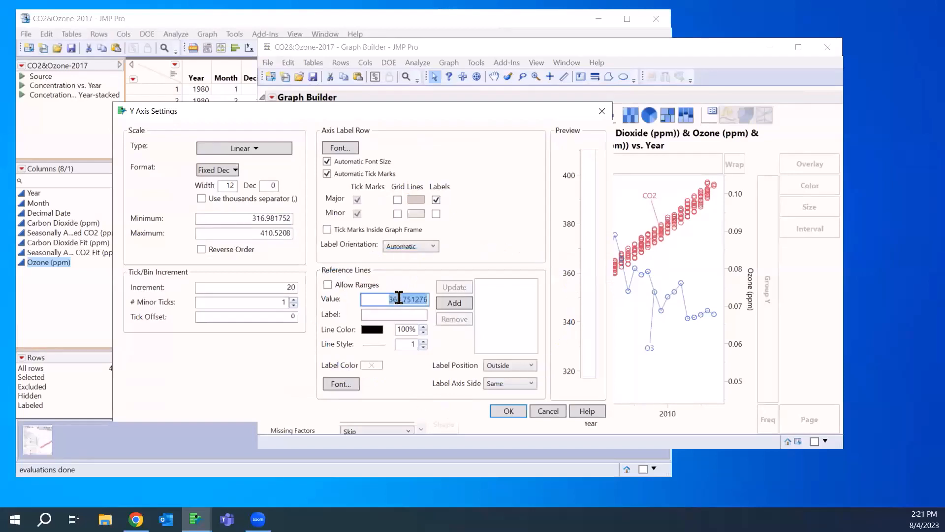
pyautogui.write('400')
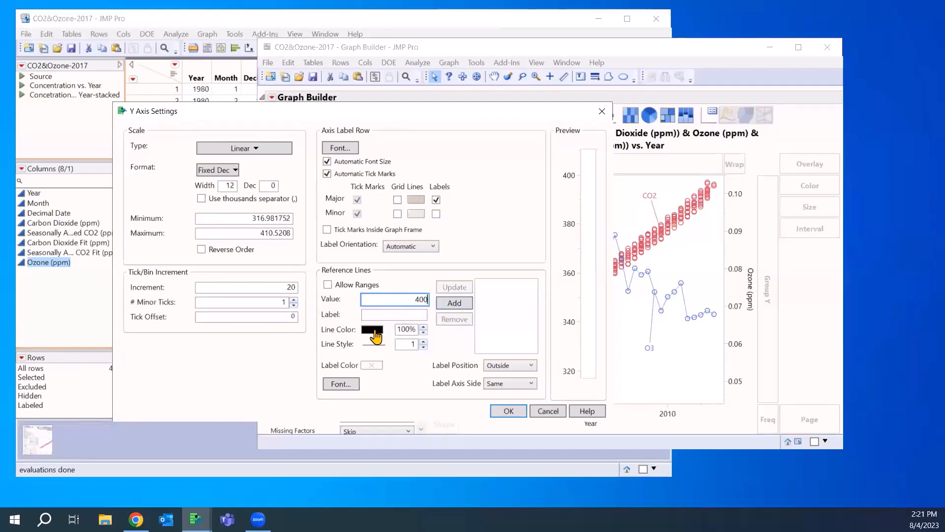
pyautogui.click(375, 330)
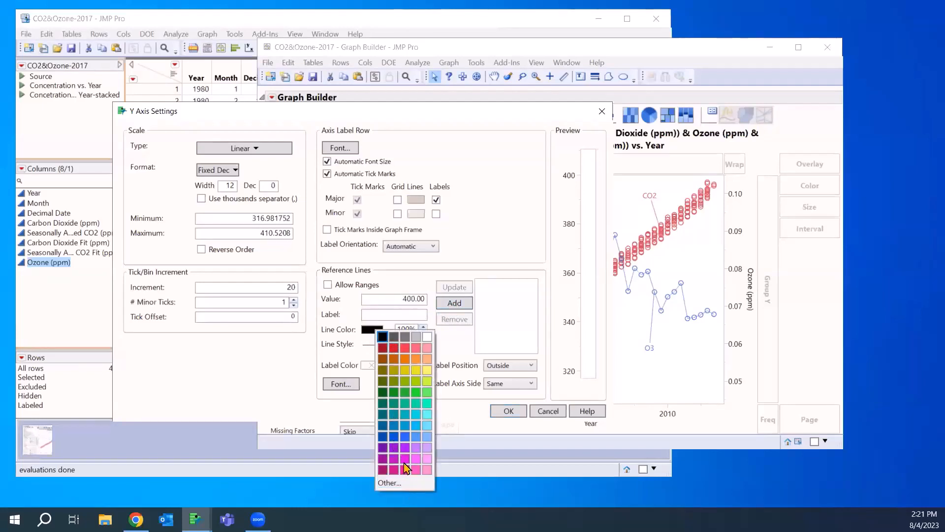
pyautogui.click(389, 482)
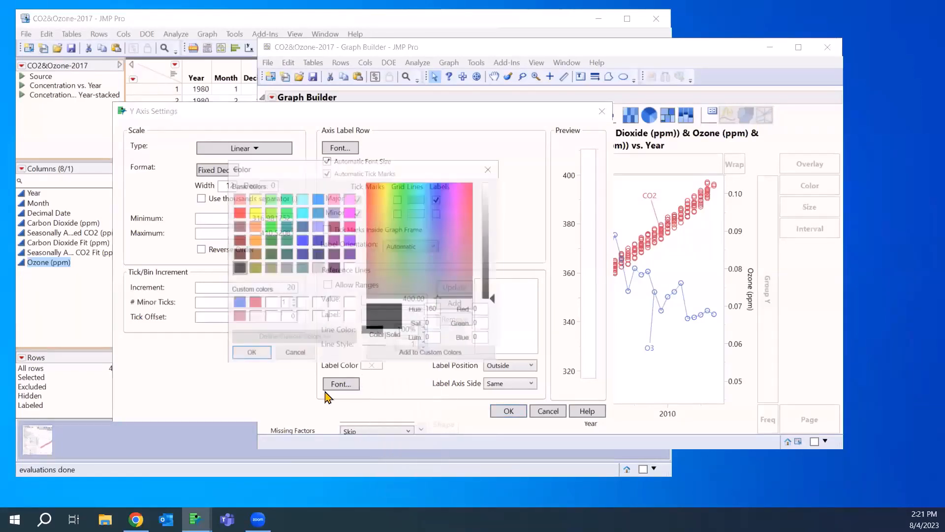
pyautogui.click(253, 302)
pyautogui.click(251, 351)
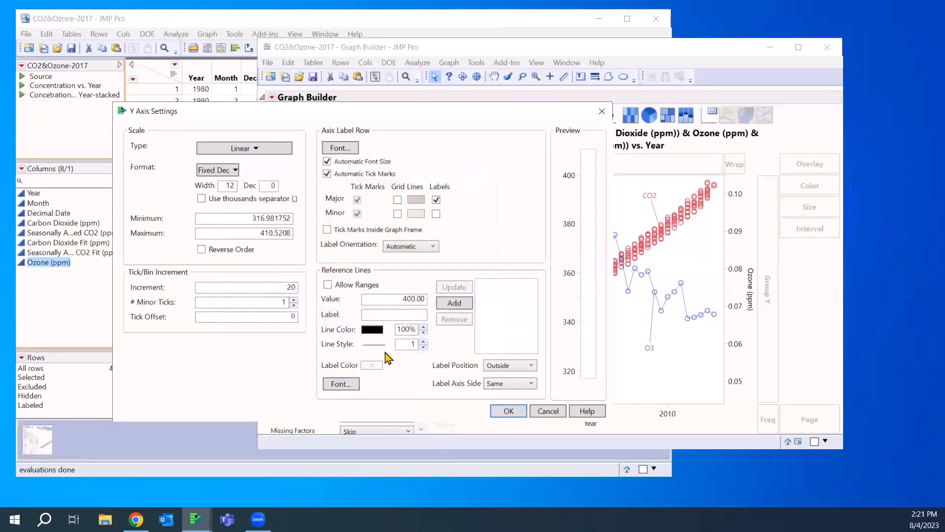
# Step: Give the 400 reference line a dashed style with width 2 and add it to the axis
pyautogui.click(381, 348)
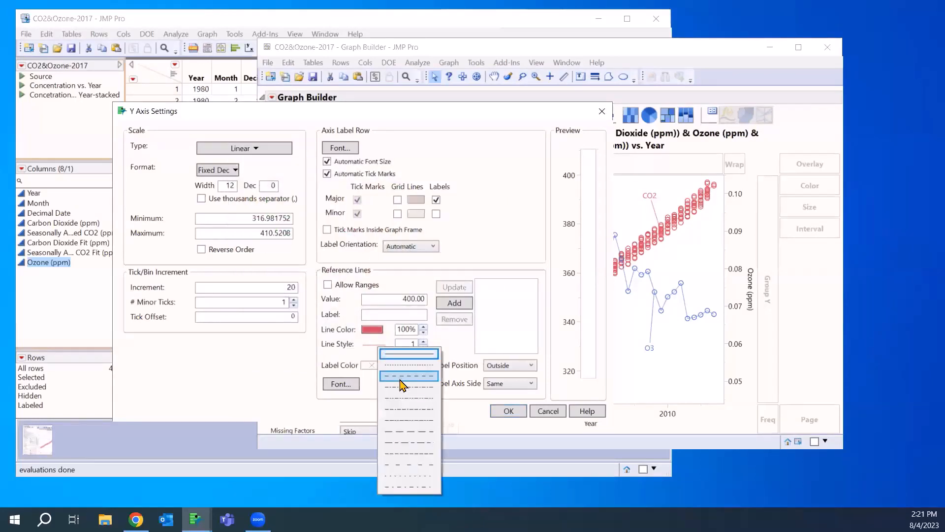
pyautogui.click(398, 355)
pyautogui.click(424, 341)
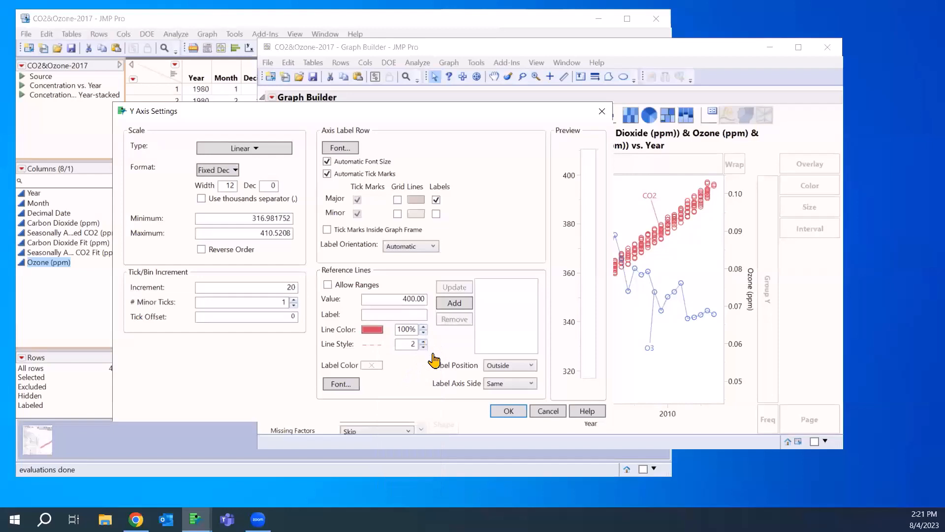
pyautogui.click(455, 307)
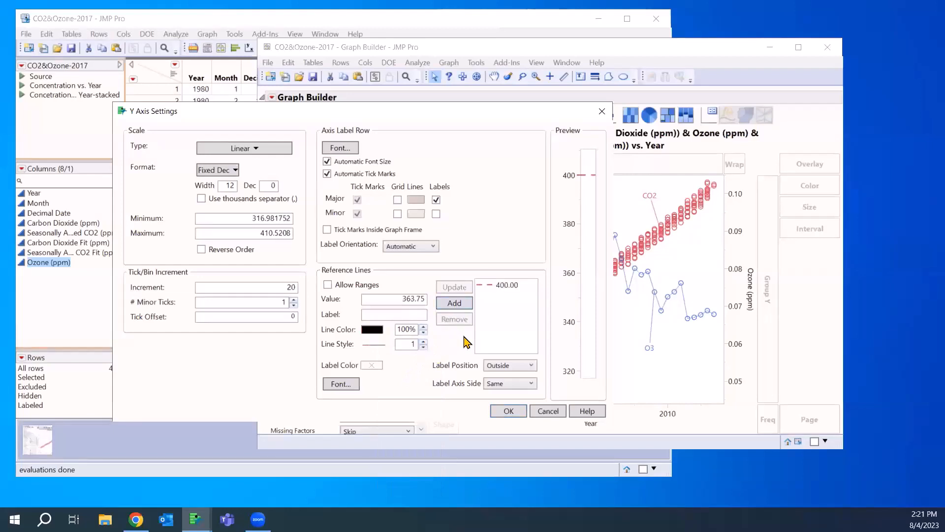
# Step: Try a different width on the 400 reference line, set it back to 2, and apply the axis settings
pyautogui.click(495, 287)
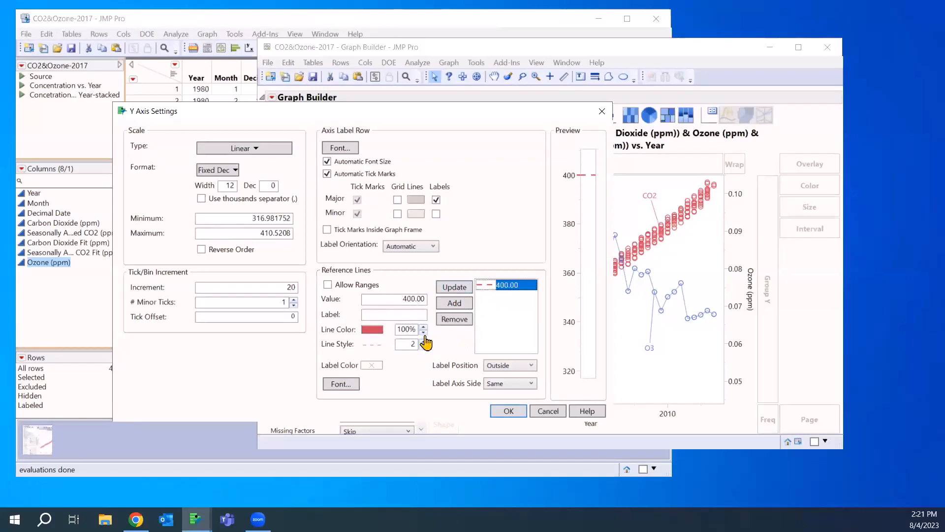
pyautogui.click(423, 347)
pyautogui.click(456, 288)
pyautogui.click(423, 342)
pyautogui.click(454, 287)
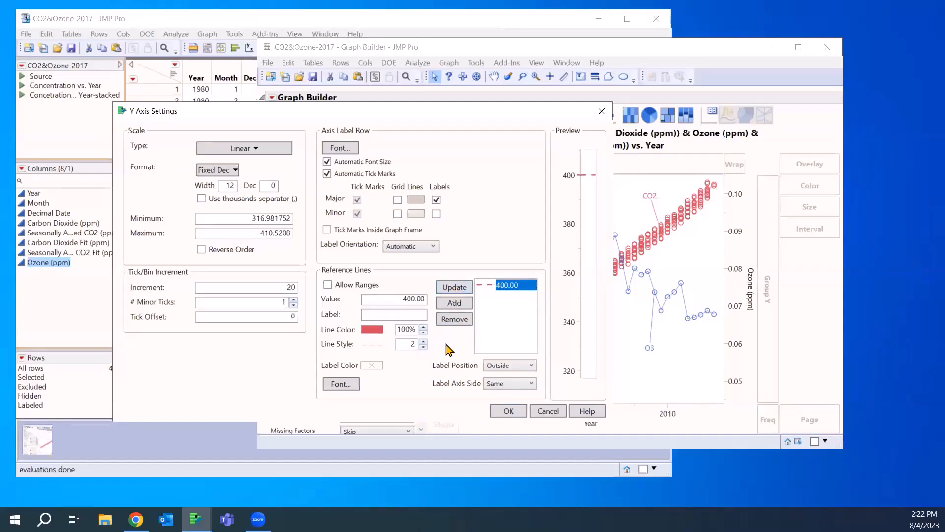
pyautogui.click(507, 412)
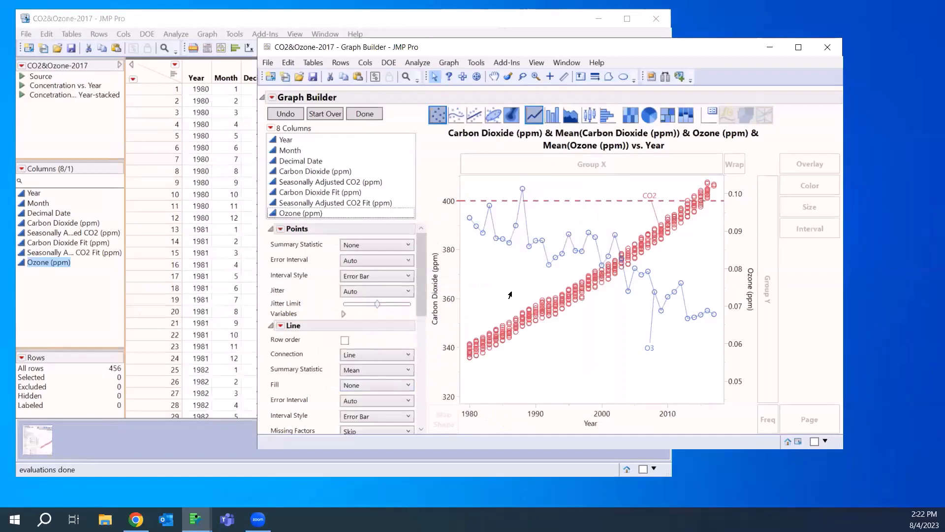
# Step: In the Ozone (ppm) axis settings, add a dashed reference line at 0.075 in the saved custom blue and apply it
pyautogui.rightClick(742, 345)
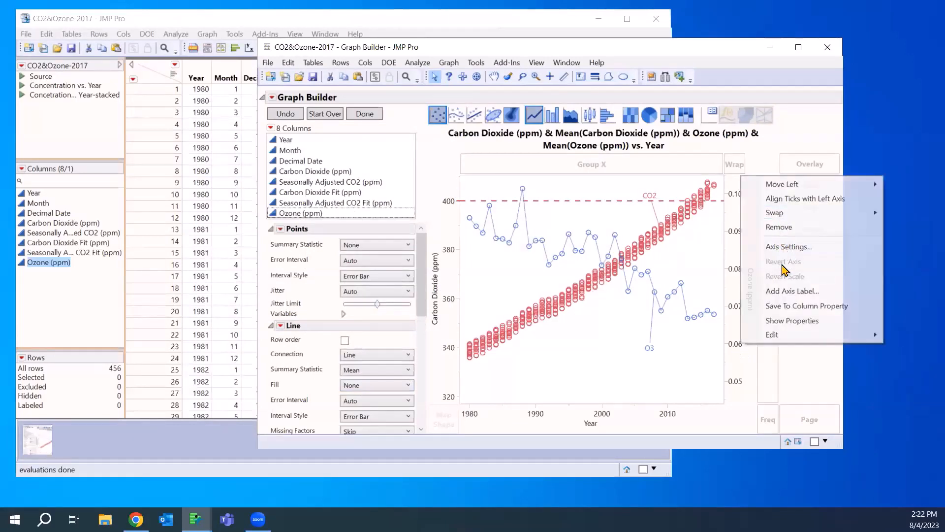
pyautogui.click(786, 247)
pyautogui.click(582, 280)
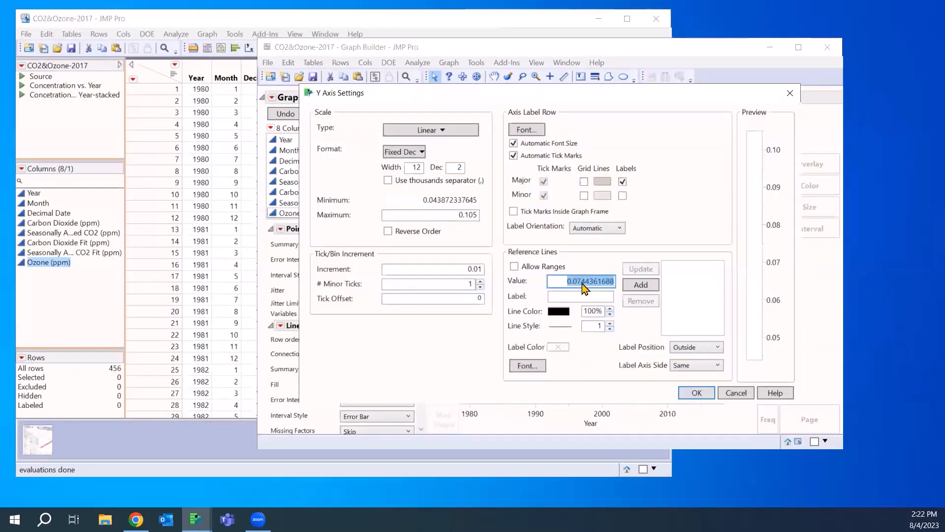
pyautogui.write('0.075')
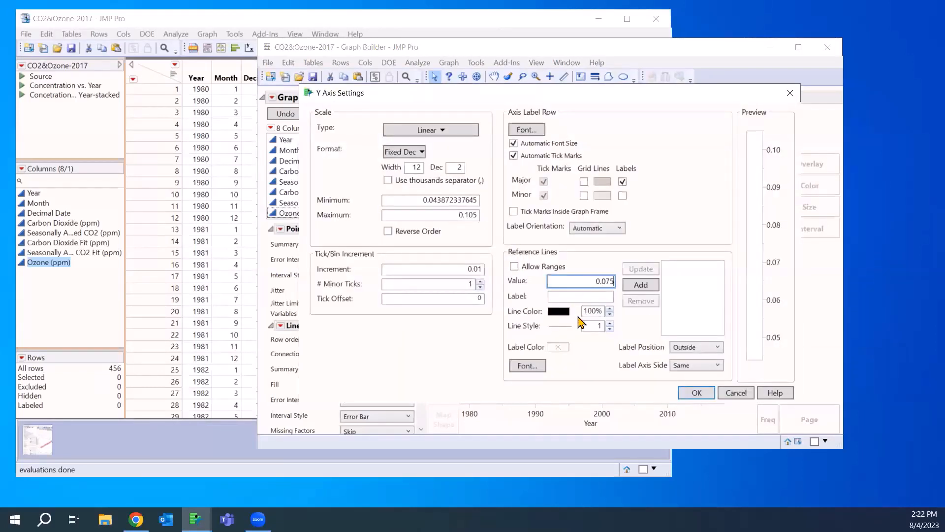
pyautogui.click(561, 311)
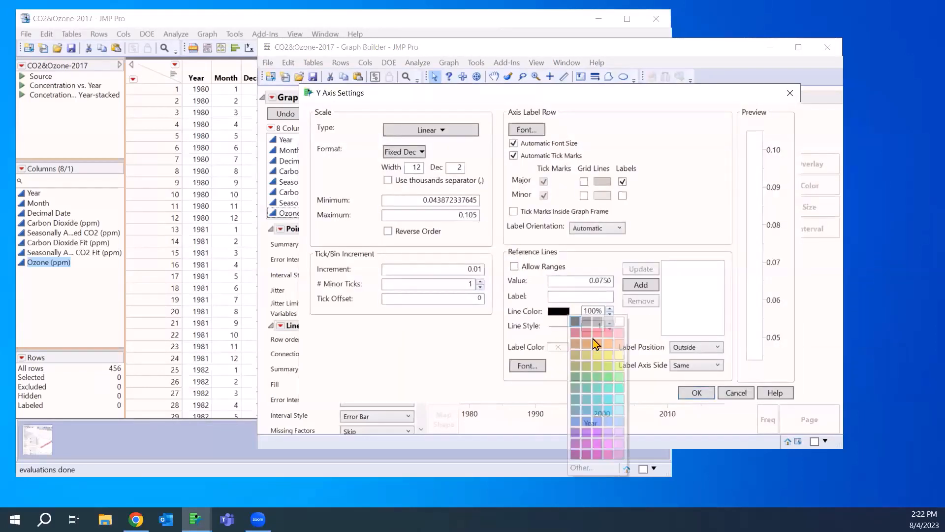
pyautogui.click(586, 468)
pyautogui.click(430, 289)
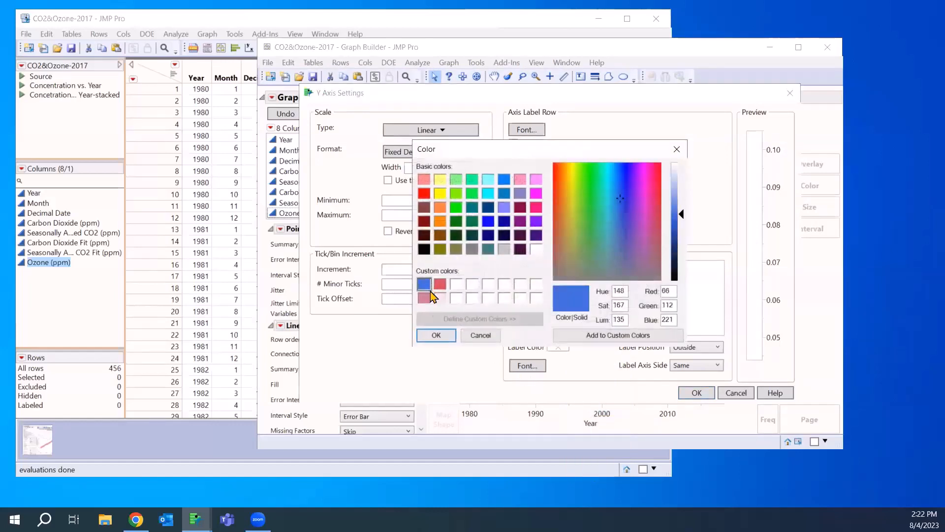
pyautogui.click(437, 335)
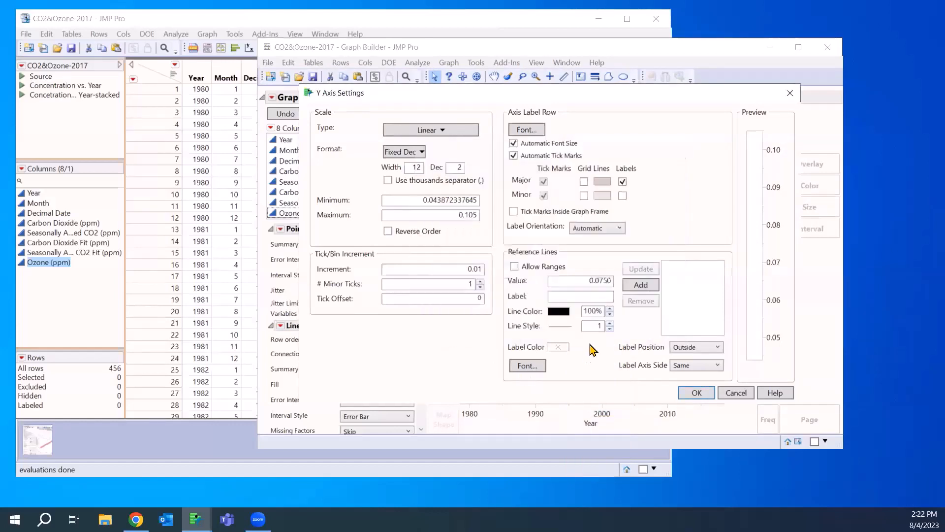
pyautogui.click(561, 327)
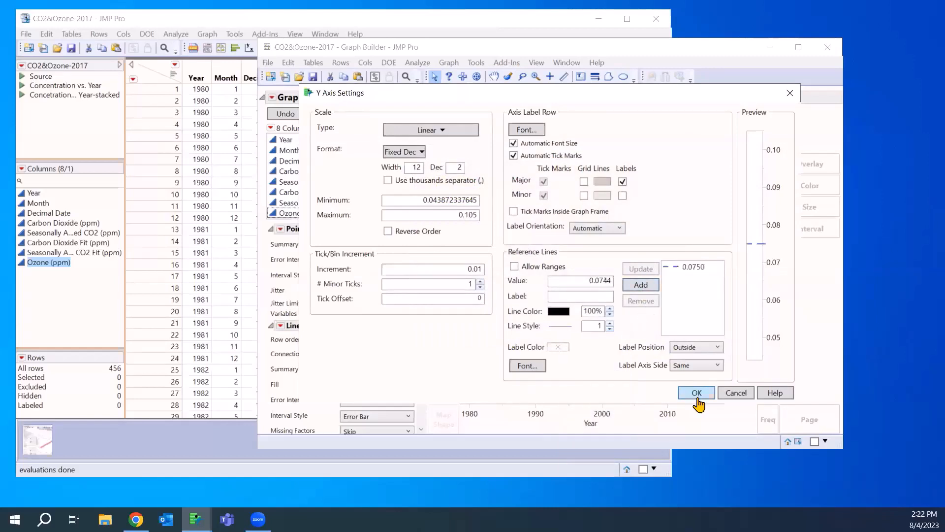
pyautogui.click(693, 393)
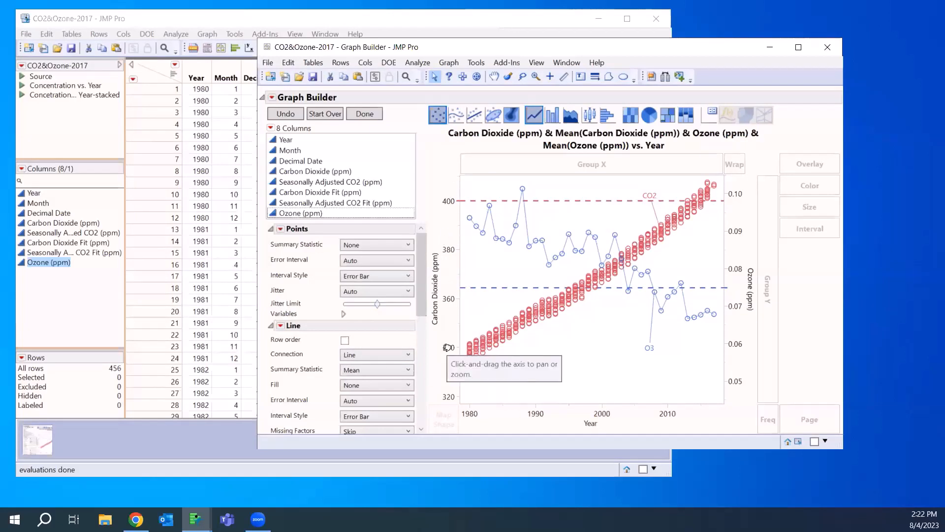
# Step: Review the minimum, maximum and increment in the Carbon Dioxide (ppm) axis settings and close them without changes
pyautogui.rightClick(450, 249)
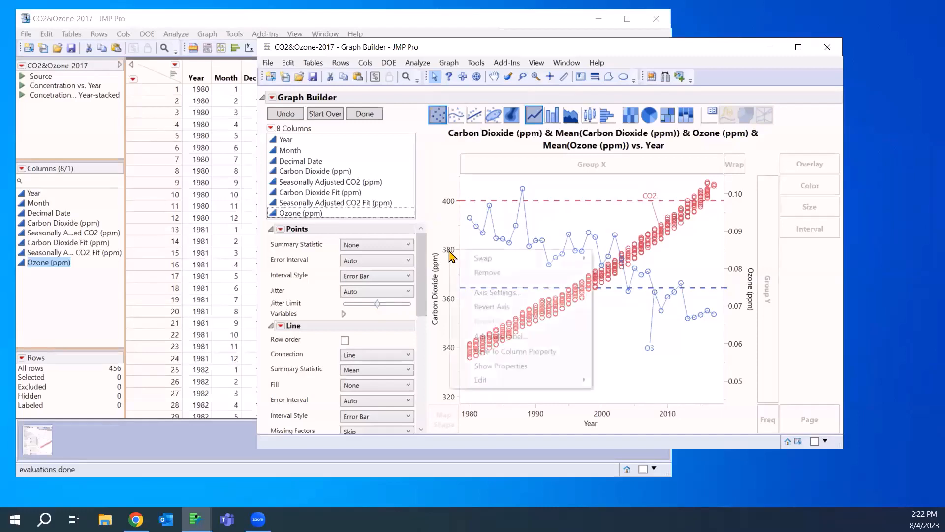
pyautogui.click(521, 301)
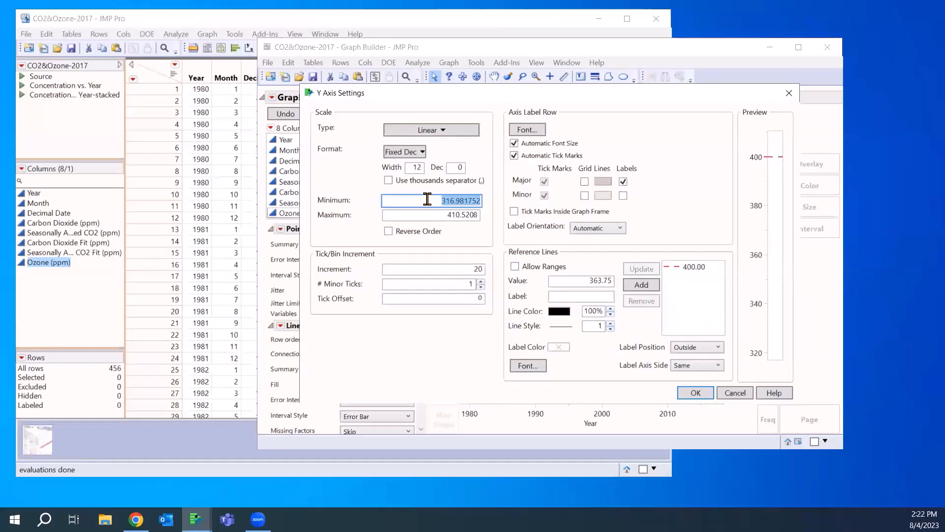
pyautogui.click(427, 198)
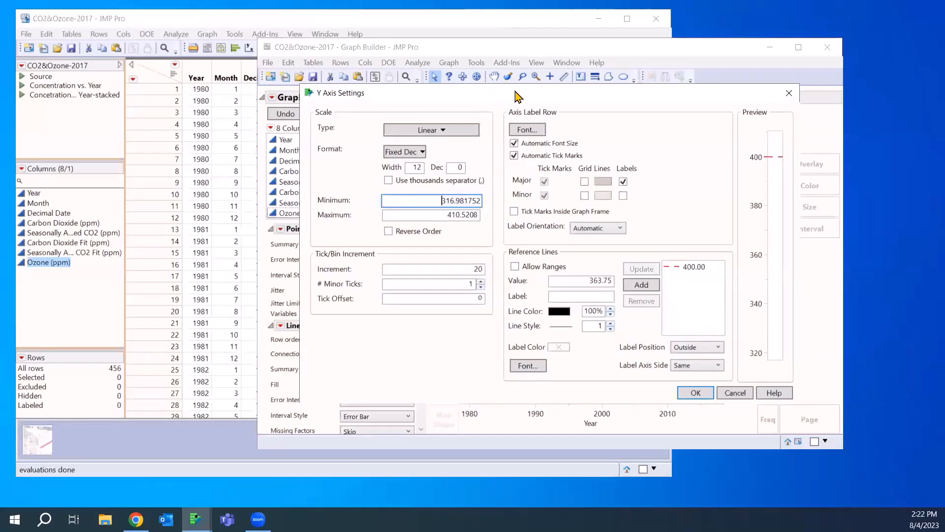
pyautogui.moveTo(515, 91); pyautogui.dragTo(712, 92)
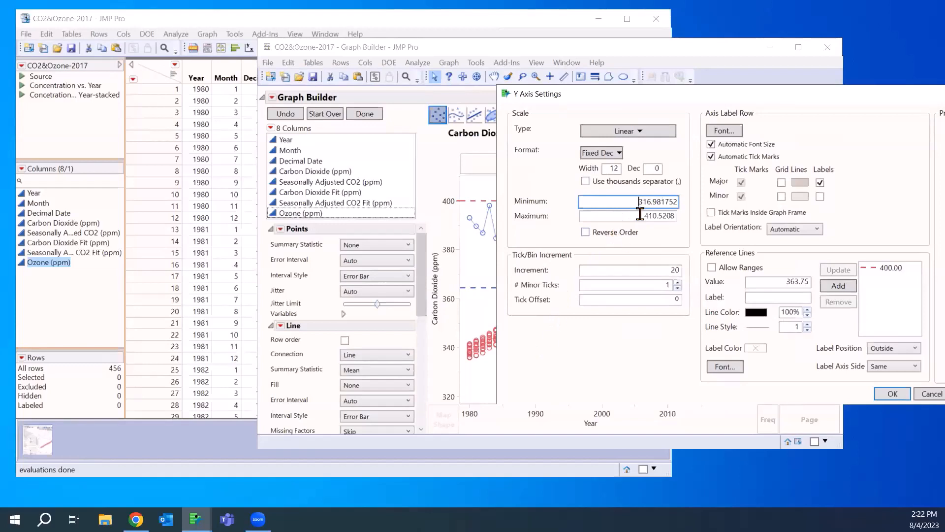
pyautogui.click(642, 272)
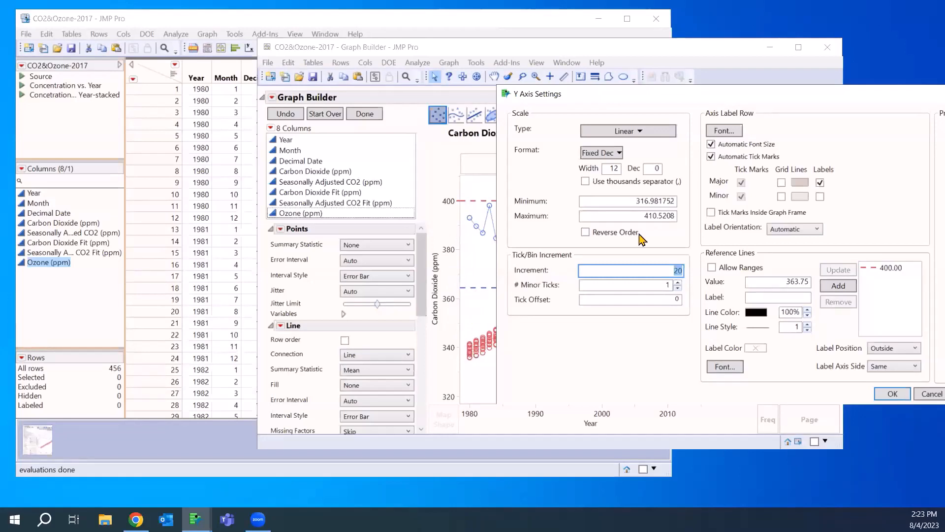
pyautogui.moveTo(774, 101); pyautogui.dragTo(428, 96)
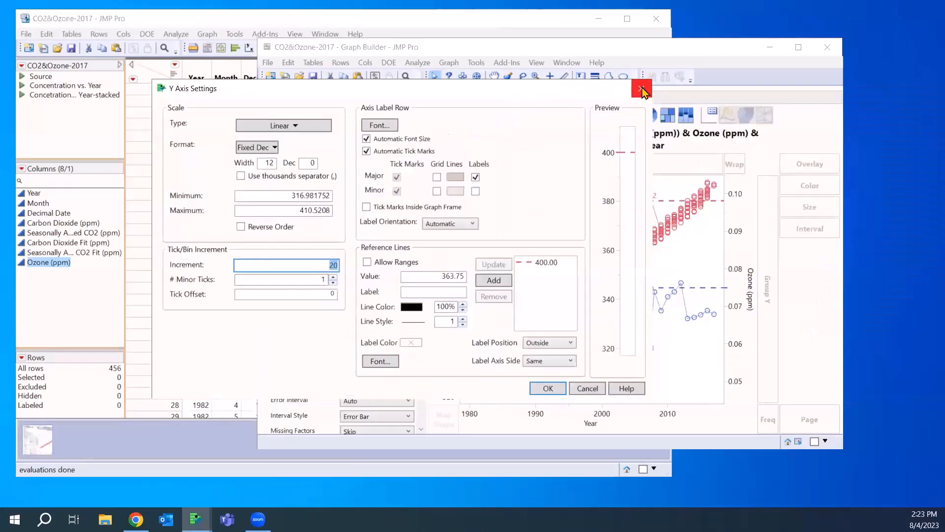
pyautogui.click(642, 91)
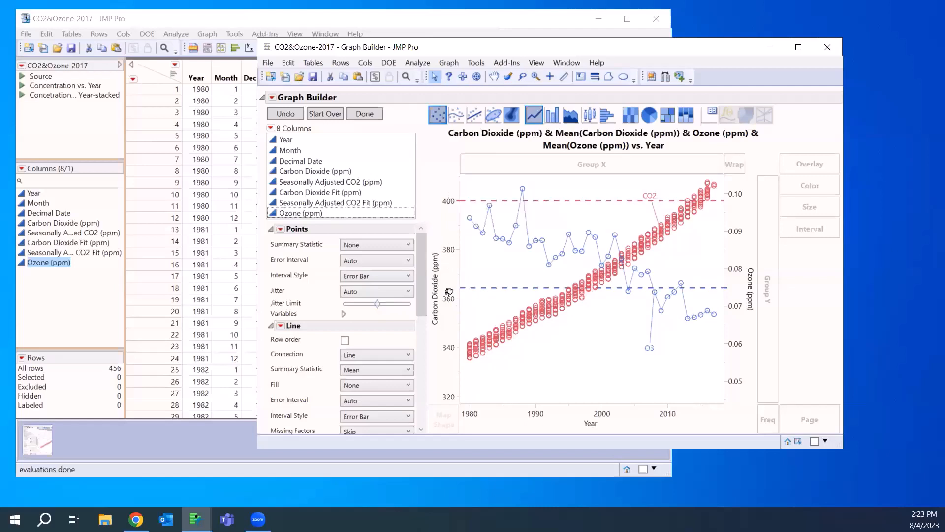
# Step: Pan and rescale the Carbon Dioxide (ppm) axis directly on the graph, leaving room above 400 and keeping major ticks every 20
pyautogui.moveTo(445, 291)
pyautogui.mouseDown()
pyautogui.moveTo(395, 298)
pyautogui.moveTo(497, 301)
pyautogui.moveTo(466, 307)
pyautogui.moveTo(456, 292)
pyautogui.mouseUp()
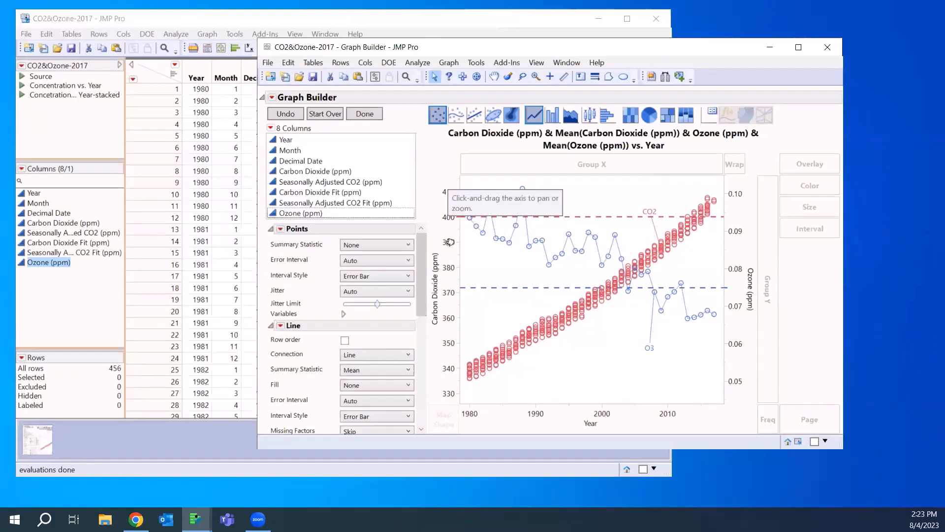
pyautogui.moveTo(450, 183); pyautogui.dragTo(453, 247)
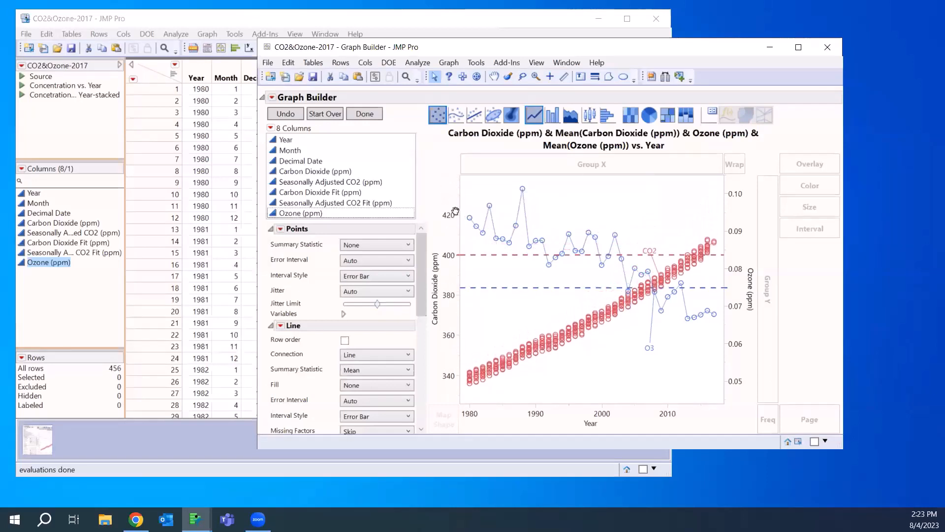
pyautogui.moveTo(452, 212); pyautogui.dragTo(458, 185)
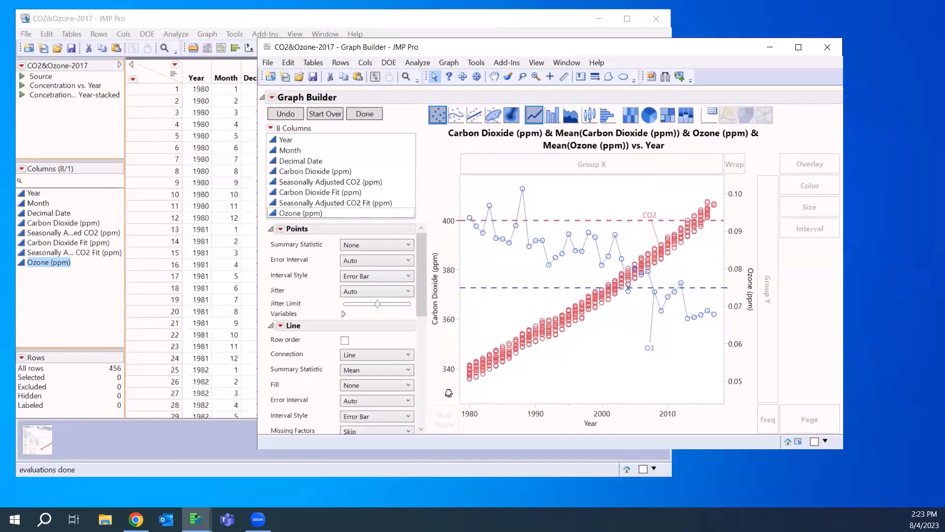
pyautogui.moveTo(449, 390)
pyautogui.mouseDown()
pyautogui.moveTo(453, 366)
pyautogui.moveTo(451, 384)
pyautogui.mouseUp()
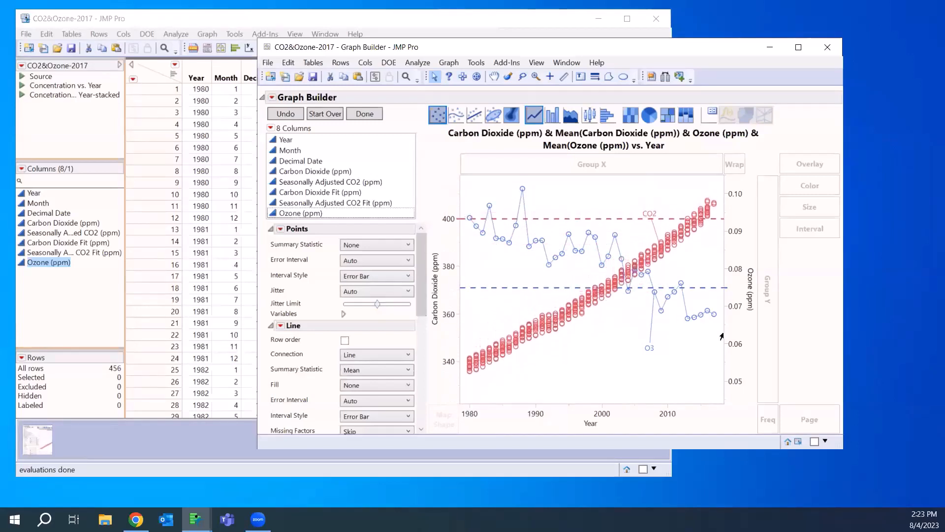
# Step: Rescale the Ozone (ppm) axis to span from just below 0.06 to above 0.10, and stretch the Year axis to five-year ticks
pyautogui.moveTo(734, 375)
pyautogui.mouseDown()
pyautogui.moveTo(734, 408)
pyautogui.moveTo(735, 372)
pyautogui.mouseUp()
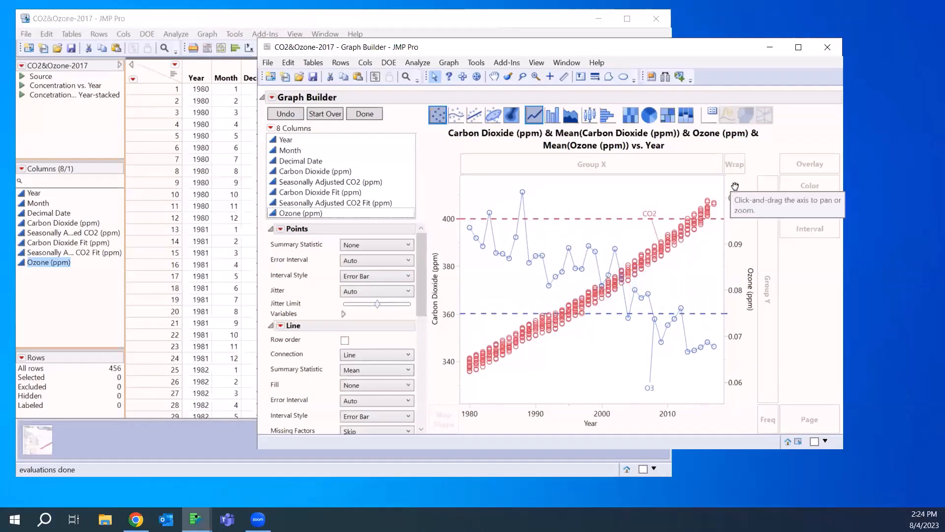
pyautogui.moveTo(730, 188)
pyautogui.mouseDown()
pyautogui.moveTo(735, 215)
pyautogui.moveTo(735, 204)
pyautogui.mouseUp()
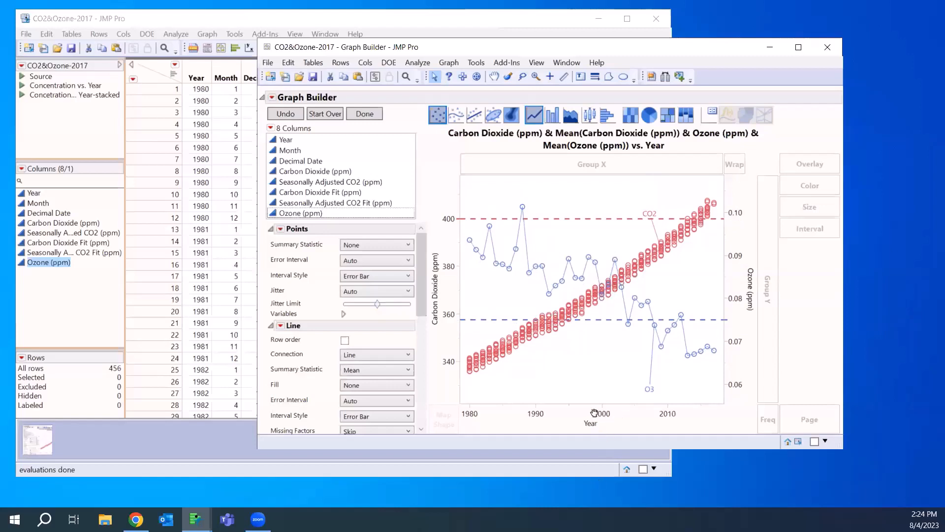
pyautogui.moveTo(594, 394)
pyautogui.mouseDown()
pyautogui.moveTo(596, 383)
pyautogui.moveTo(597, 405)
pyautogui.mouseUp()
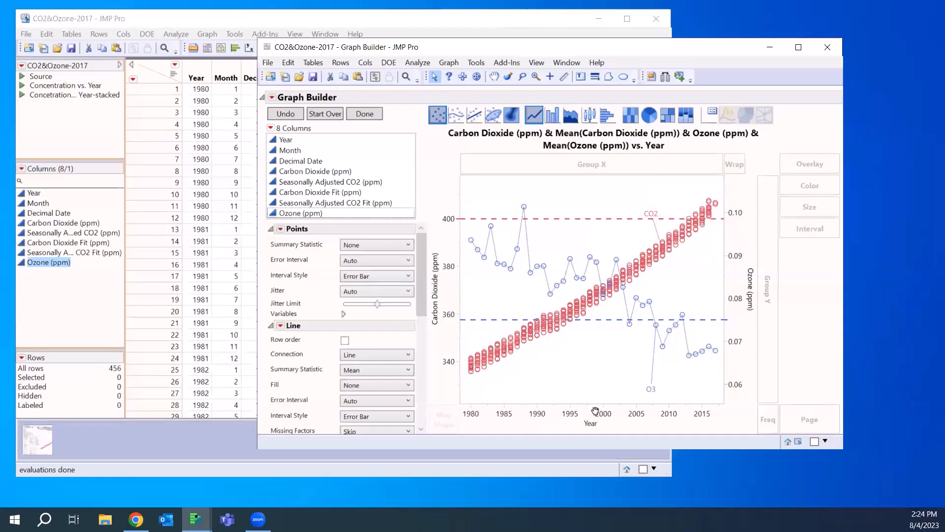
# Step: Review the scale and tick increment in the Year axis settings and close them without changes
pyautogui.rightClick(585, 409)
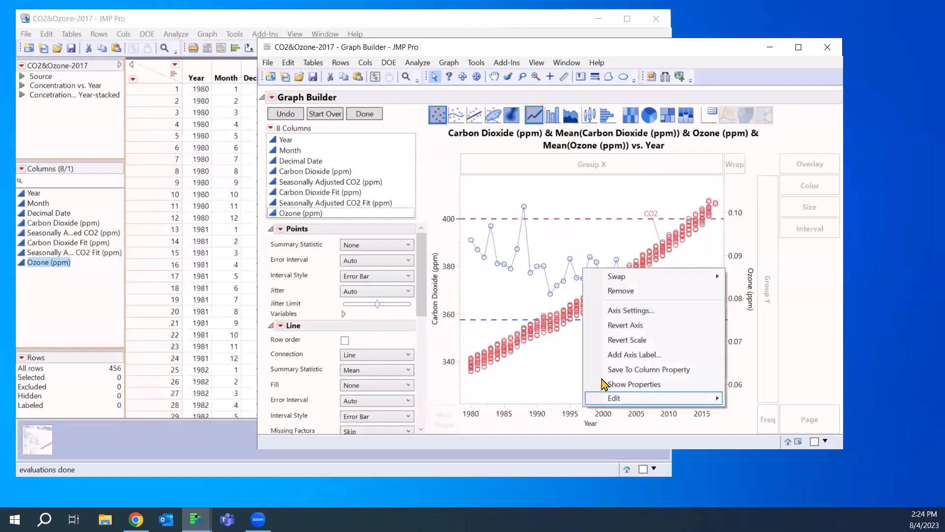
pyautogui.click(635, 316)
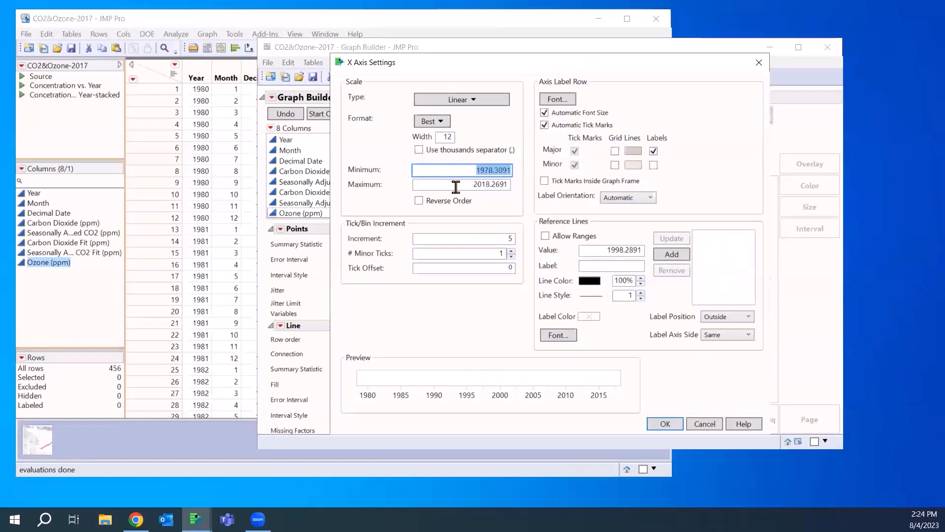
pyautogui.click(758, 62)
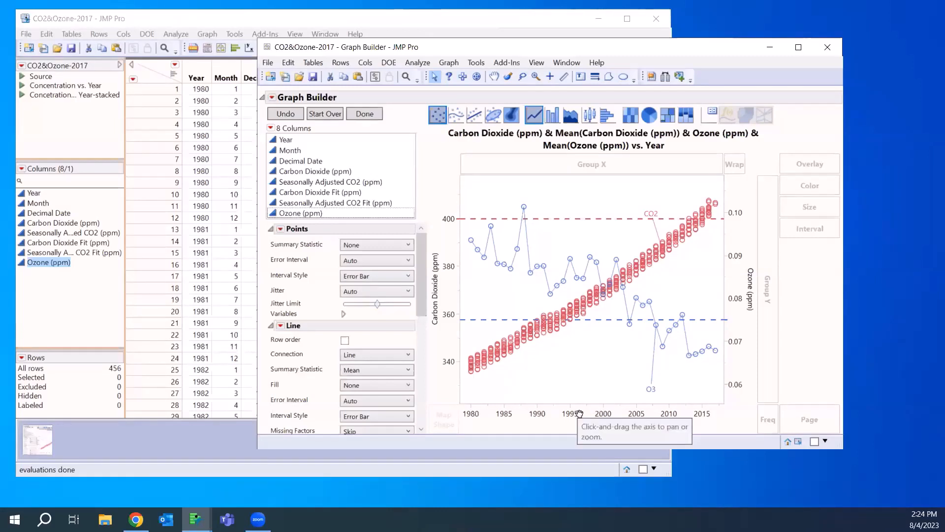
# Step: Finish the graph to hide the control panel and change its title to "Concentration vs. Year"
pyautogui.click(365, 118)
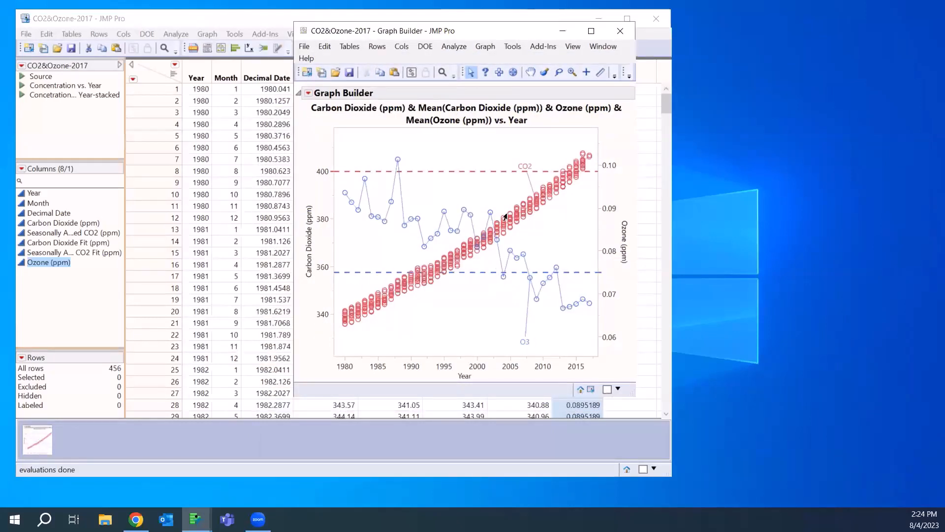
pyautogui.click(488, 115)
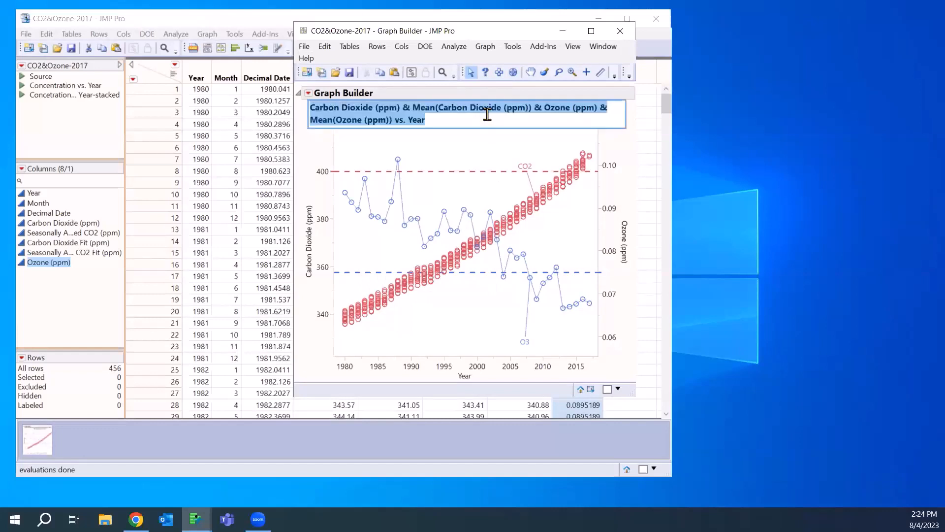
pyautogui.click(393, 120)
pyautogui.moveTo(393, 119); pyautogui.dragTo(312, 106)
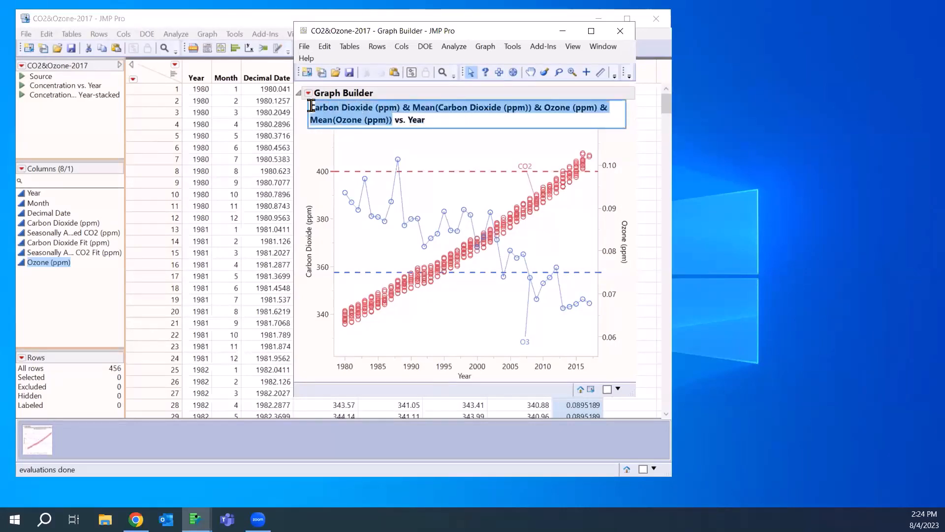
pyautogui.write('Concentr')
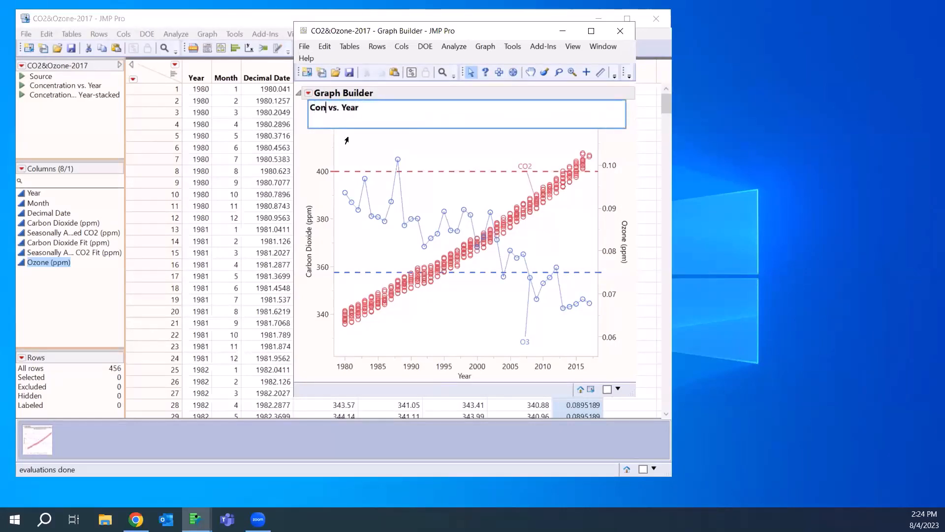
pyautogui.write('ation')
pyautogui.press('Return')
pyautogui.press('Delete')
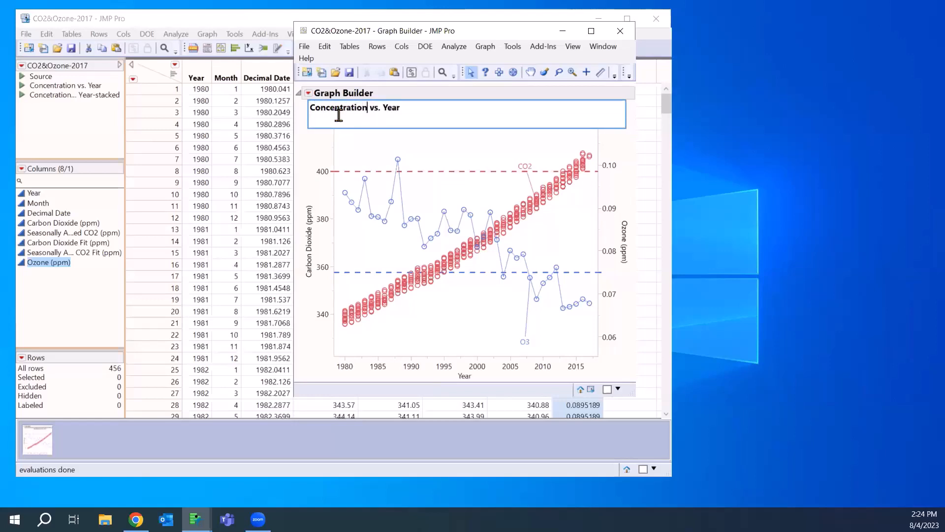
pyautogui.click(307, 152)
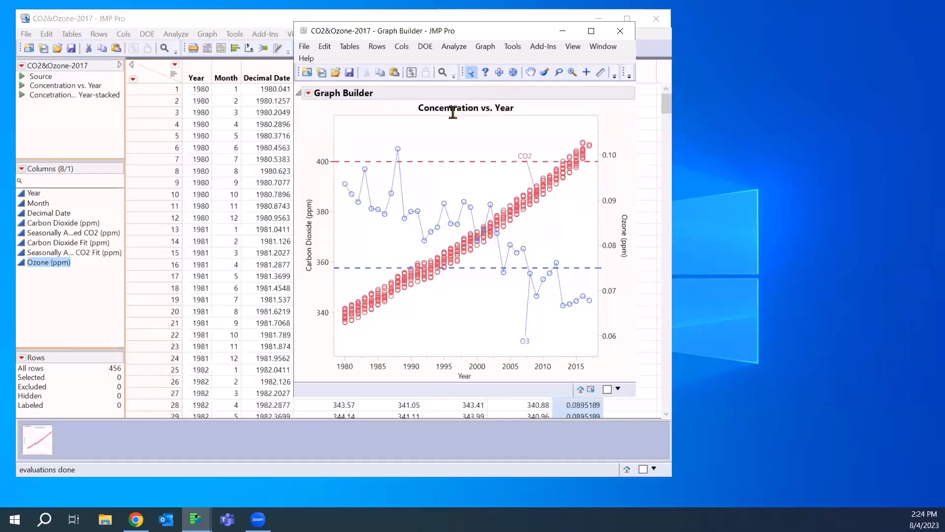
# Step: Bring back the Graph Builder control panel and open the graph title for editing, leaving its text as is
pyautogui.click(309, 96)
pyautogui.press('Escape')
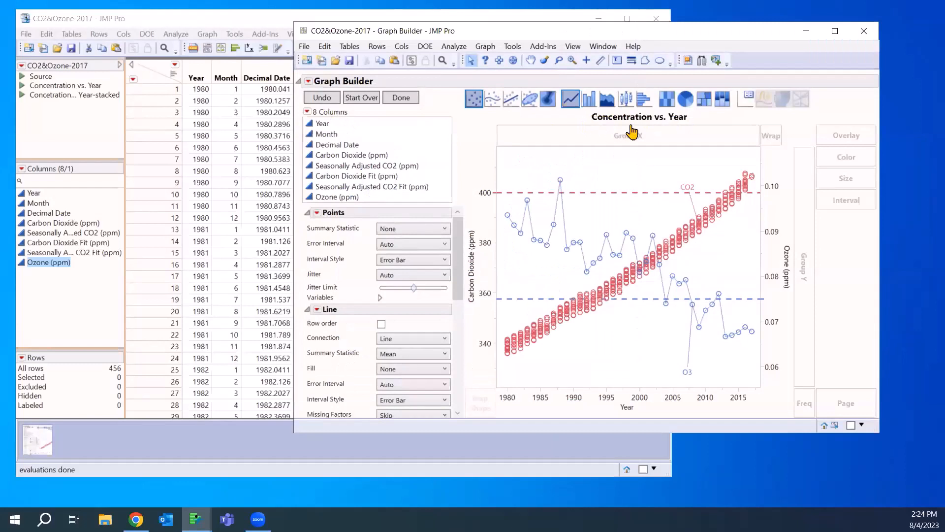
pyautogui.doubleClick(659, 123)
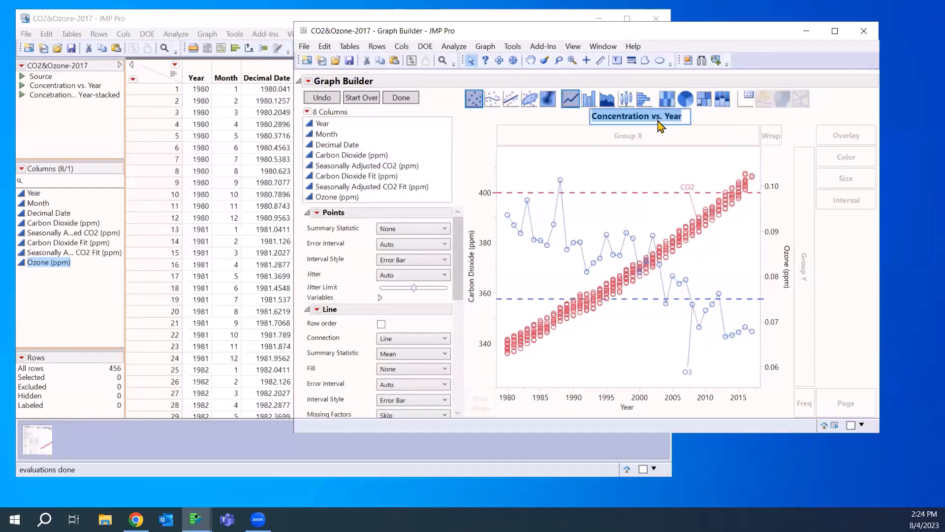
pyautogui.click(570, 117)
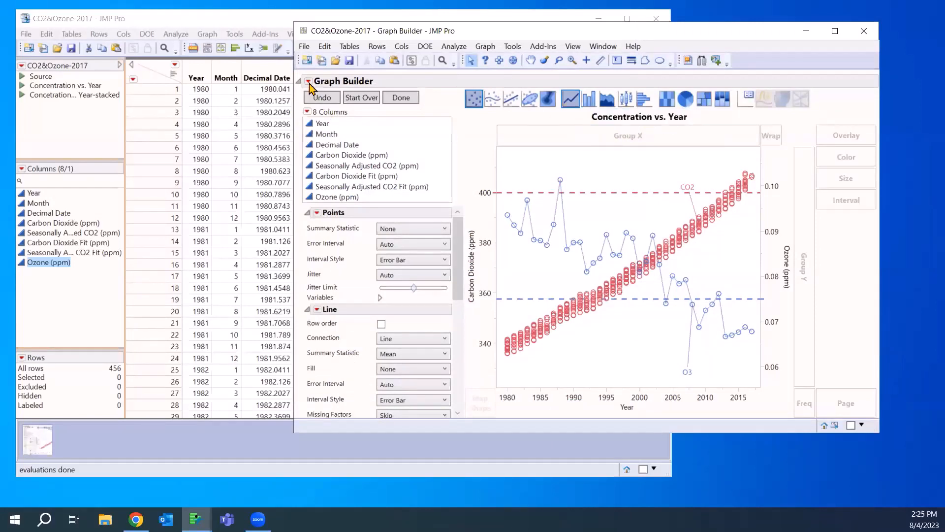
# Step: Turn off the graph's title and finish the graph to hide the control panel
pyautogui.click(310, 88)
pyautogui.moveTo(344, 108)
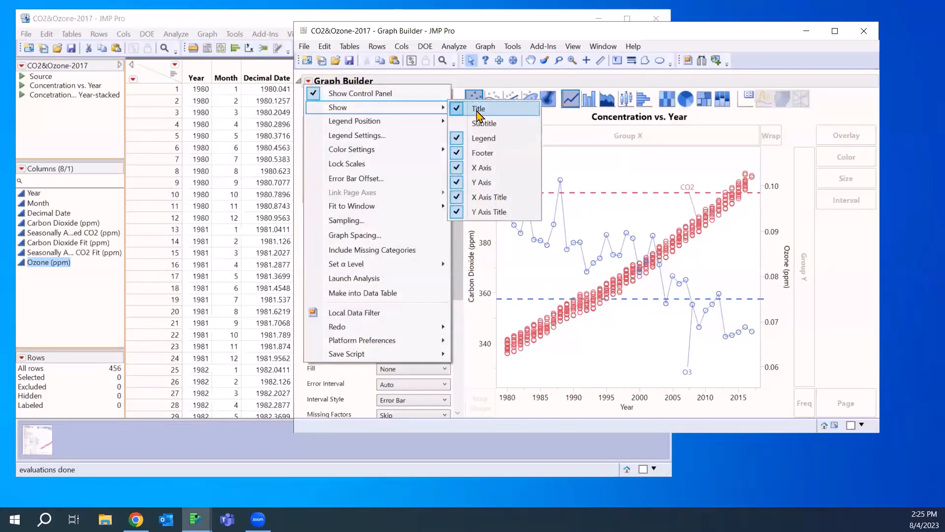
pyautogui.click(477, 109)
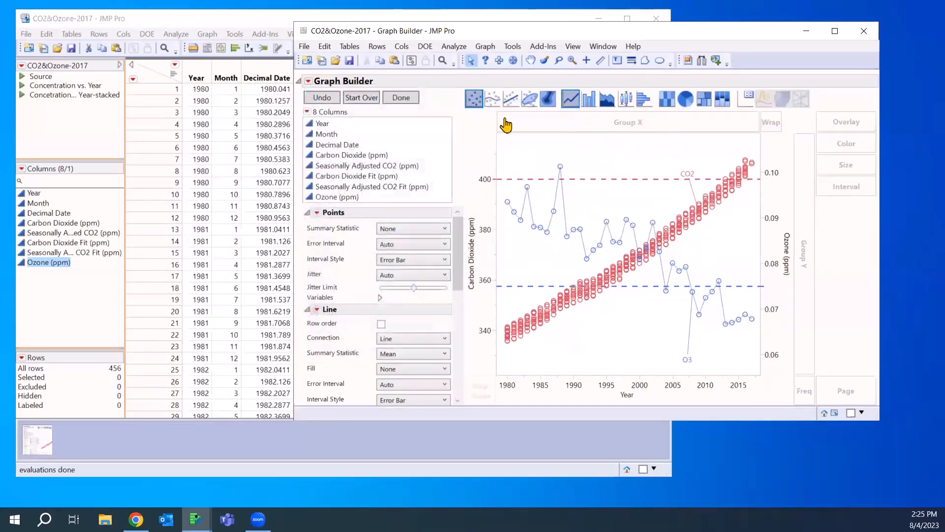
pyautogui.click(413, 97)
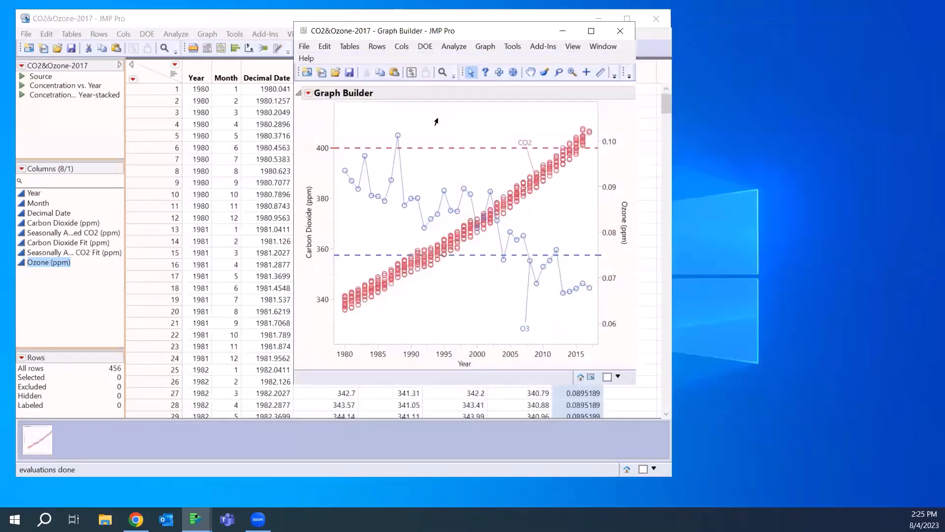
# Step: Turn the graph's title back on in the finished graph
pyautogui.click(308, 92)
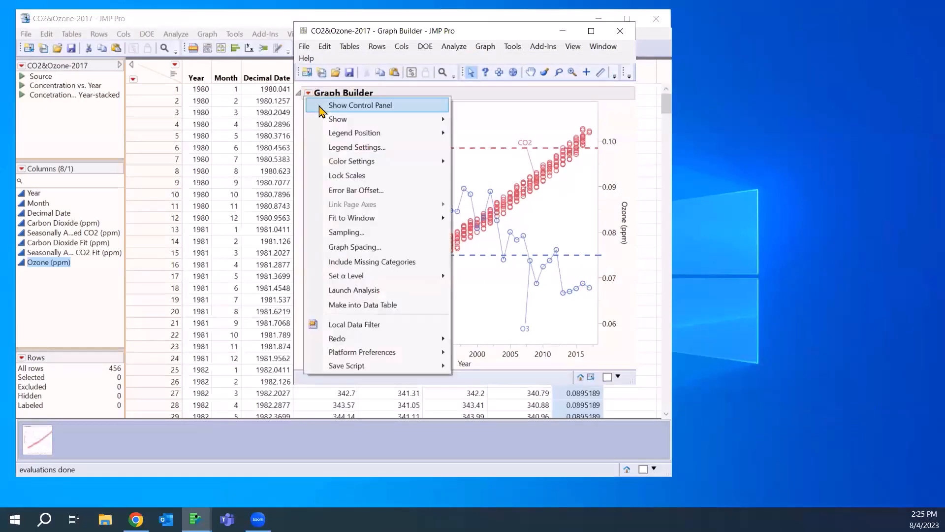
pyautogui.moveTo(345, 118)
pyautogui.click(473, 125)
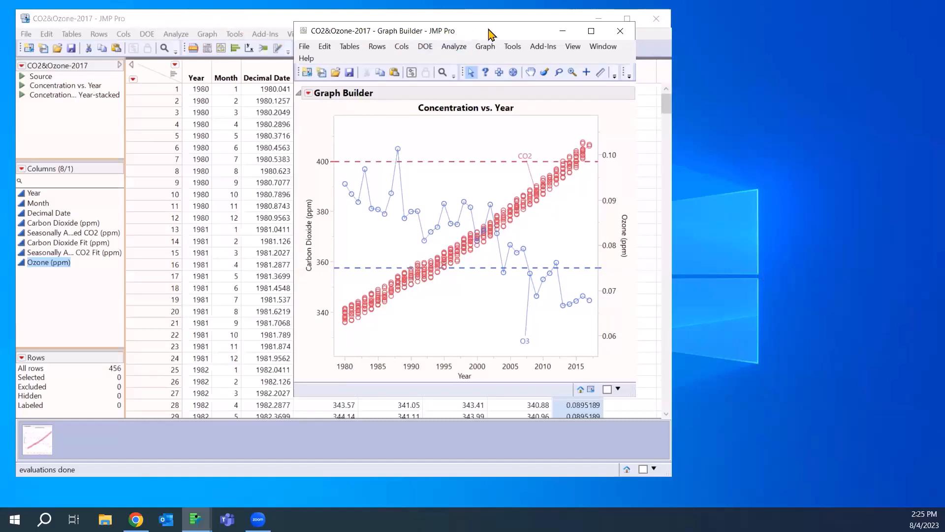
# Step: Close the finished graph and launch a new Graph Builder from the CO2&Ozone-2017 table
pyautogui.moveTo(489, 33); pyautogui.dragTo(606, 34)
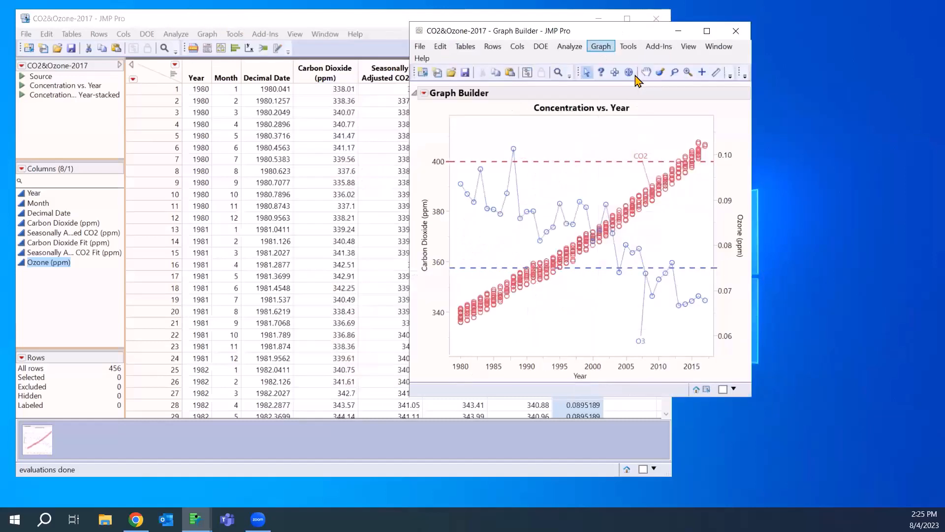
pyautogui.click(735, 35)
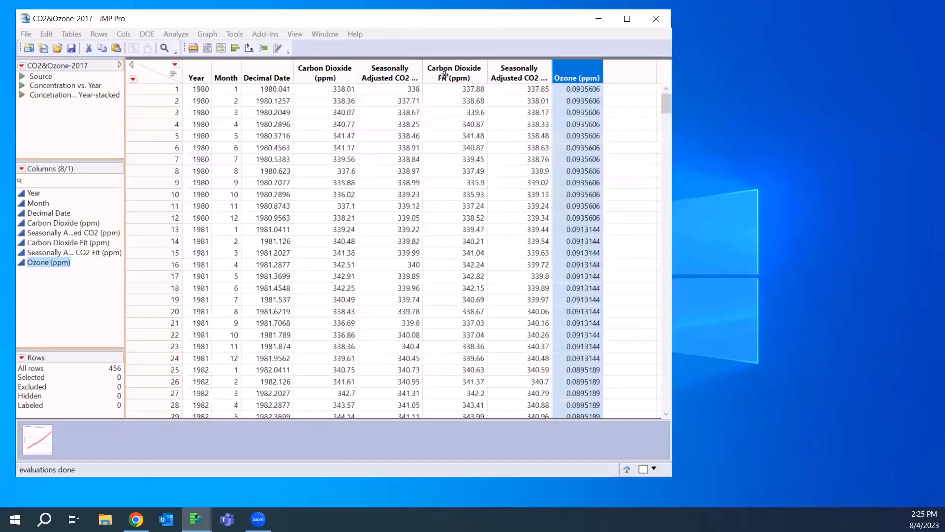
pyautogui.click(207, 34)
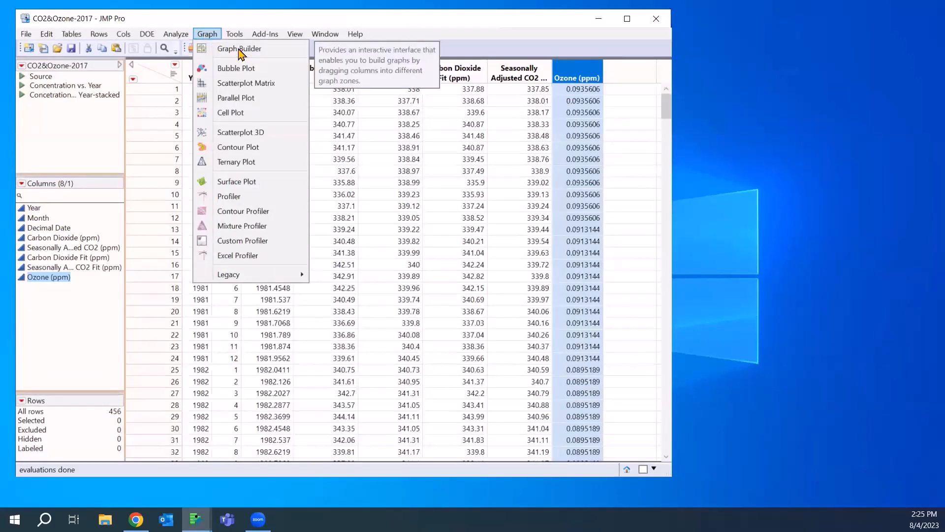
pyautogui.click(239, 49)
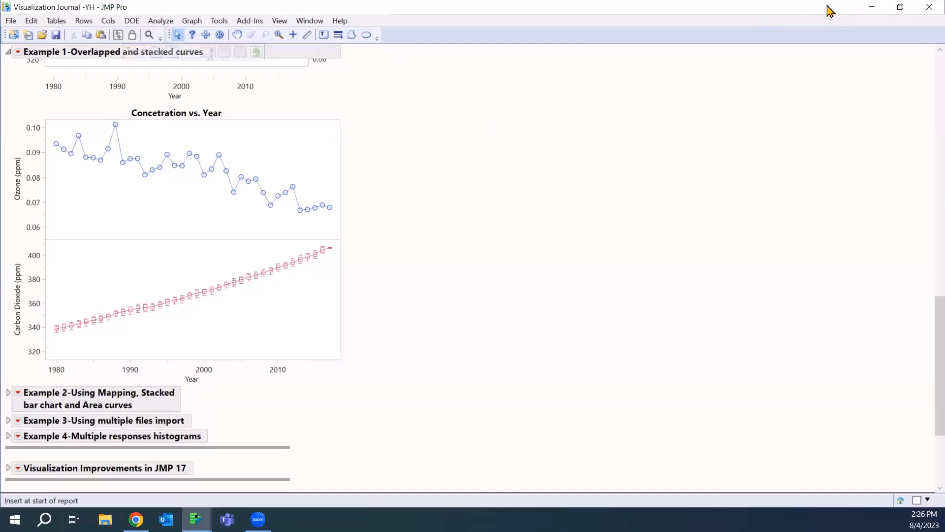
pyautogui.click(863, 7)
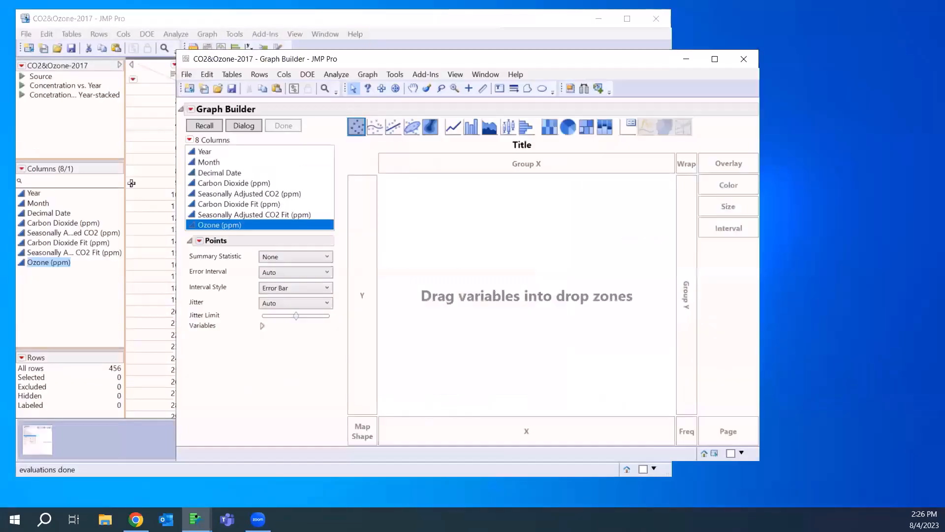
# Step: Assign Year to X and Carbon Dioxide (ppm) to Y, and stack Ozone (ppm) in its own panel above it
pyautogui.moveTo(207, 152); pyautogui.dragTo(512, 431)
pyautogui.click(241, 184)
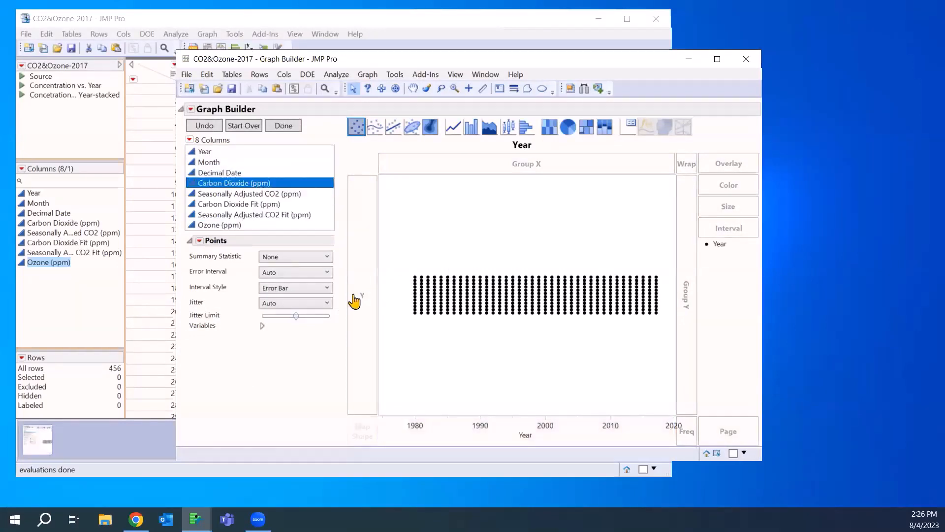
pyautogui.moveTo(354, 301); pyautogui.dragTo(359, 299)
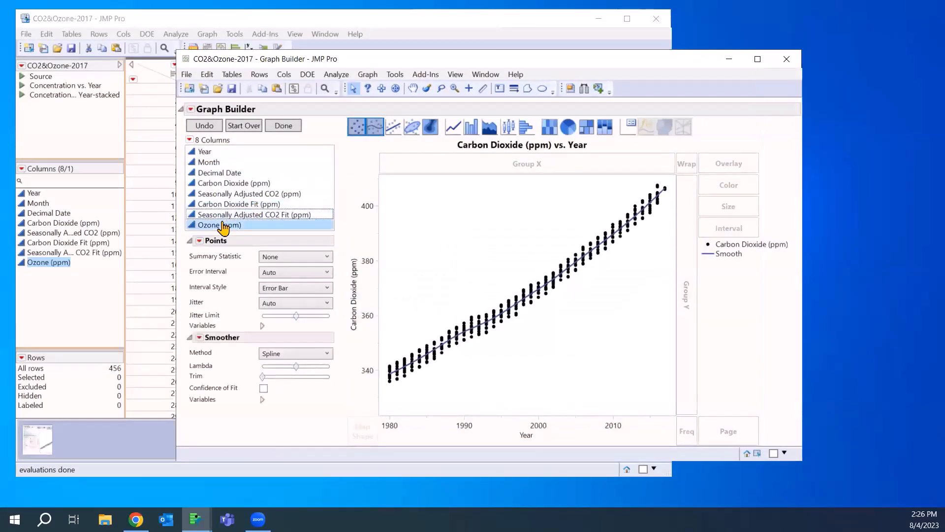
pyautogui.moveTo(223, 228); pyautogui.dragTo(364, 211)
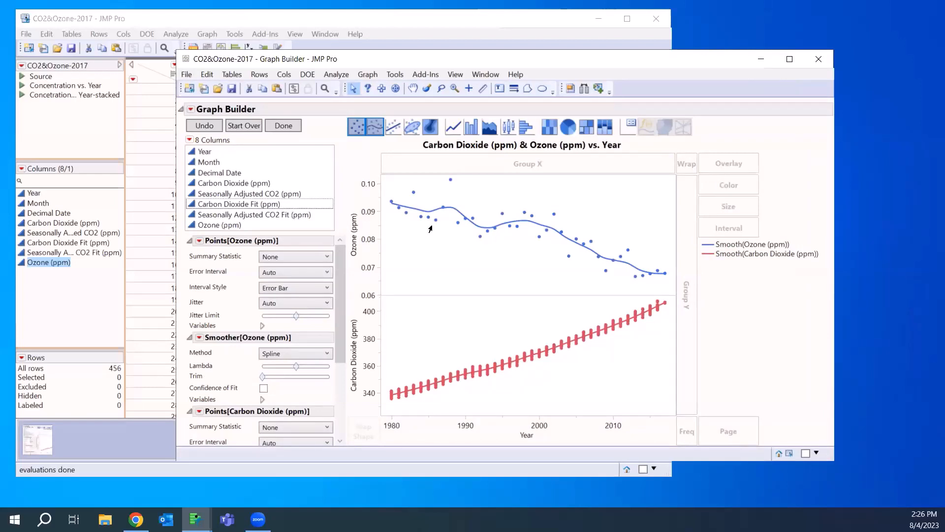
# Step: Remove the smoother from both panels and add a line to the points in each
pyautogui.click(374, 128)
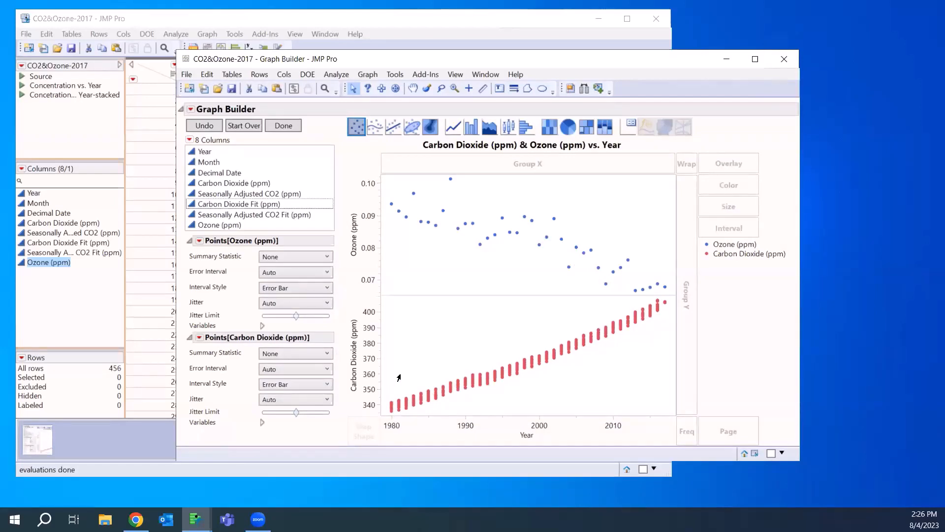
pyautogui.keyDown('shift'); pyautogui.click(453, 129); pyautogui.keyUp('shift')
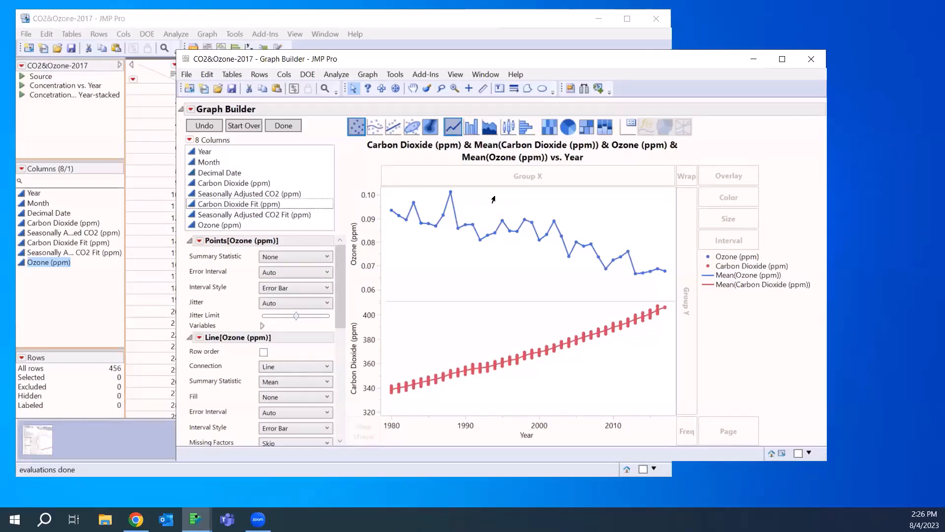
# Step: Remove the lines from both panels and add a line only to the Ozone (ppm) panel
pyautogui.click(454, 130)
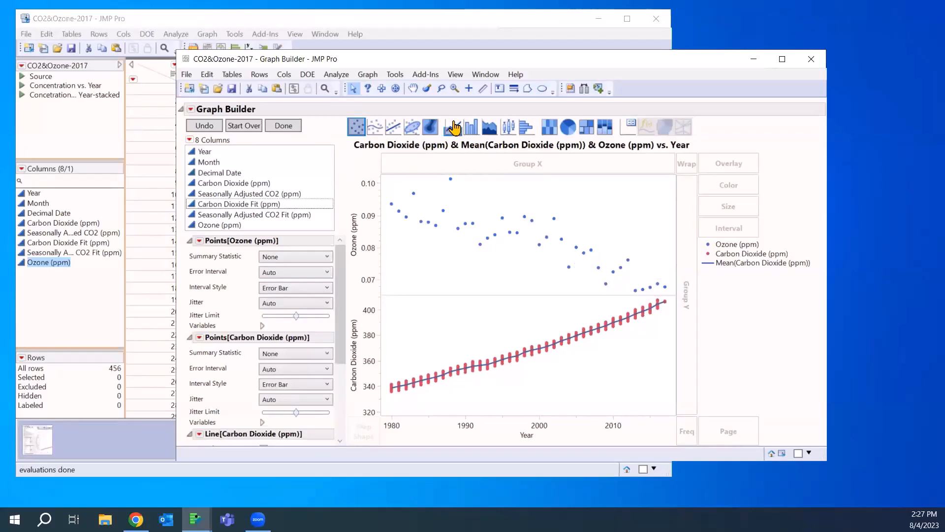
pyautogui.click(454, 131)
pyautogui.moveTo(453, 133); pyautogui.dragTo(459, 161)
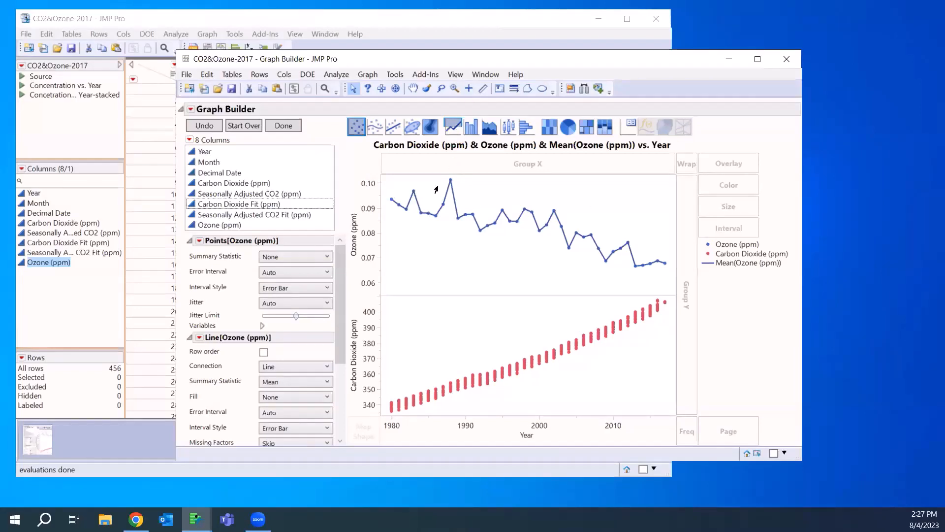
# Step: Replace the Carbon Dioxide (ppm) points with box plots and add a line to that panel
pyautogui.click(509, 139)
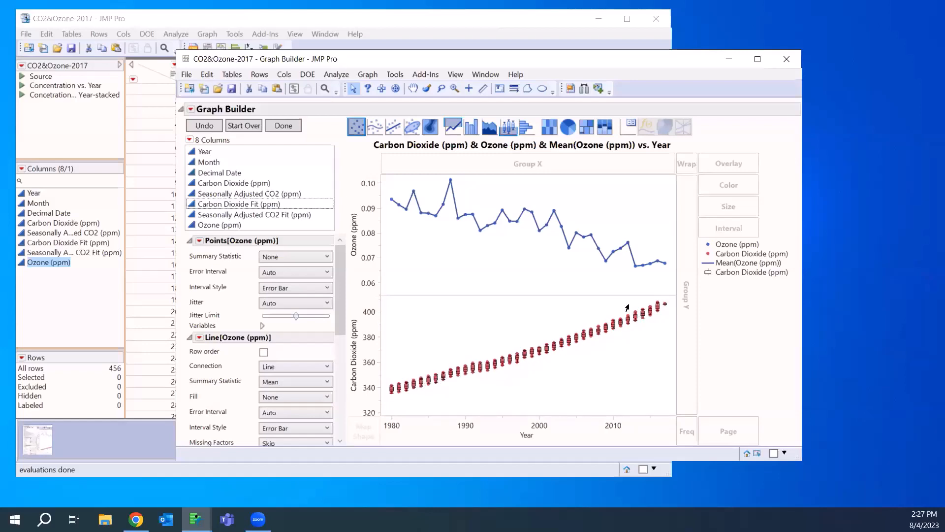
pyautogui.click(355, 130)
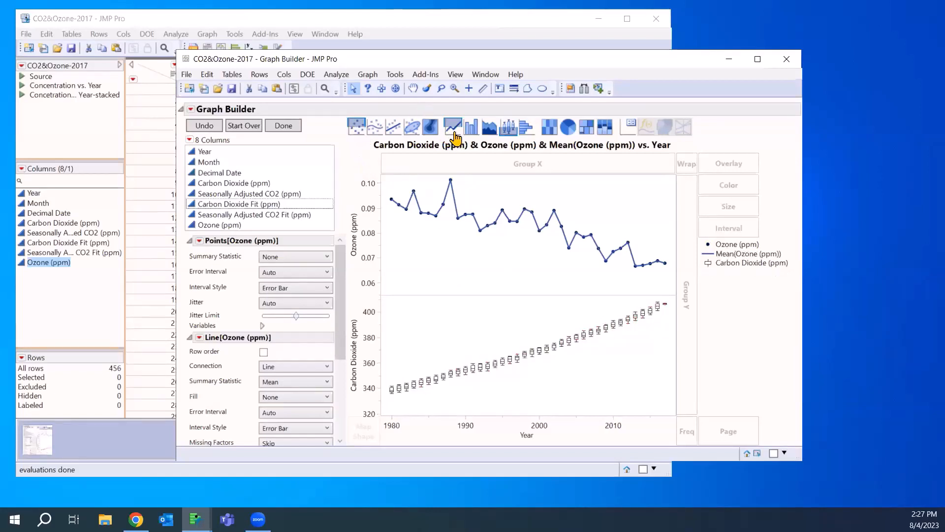
pyautogui.moveTo(474, 237); pyautogui.dragTo(419, 371)
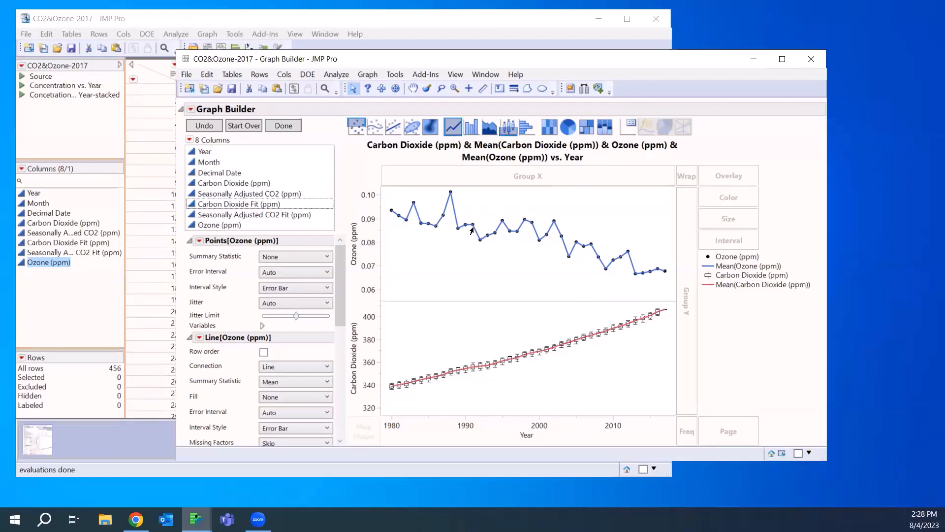
# Step: Change the Ozone (ppm) point marker to an open circle
pyautogui.rightClick(709, 259)
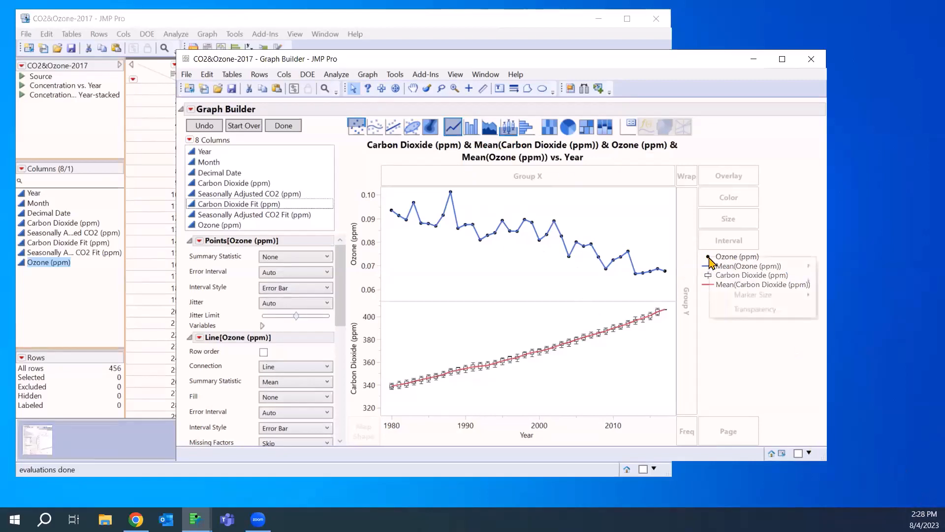
pyautogui.moveTo(752, 282)
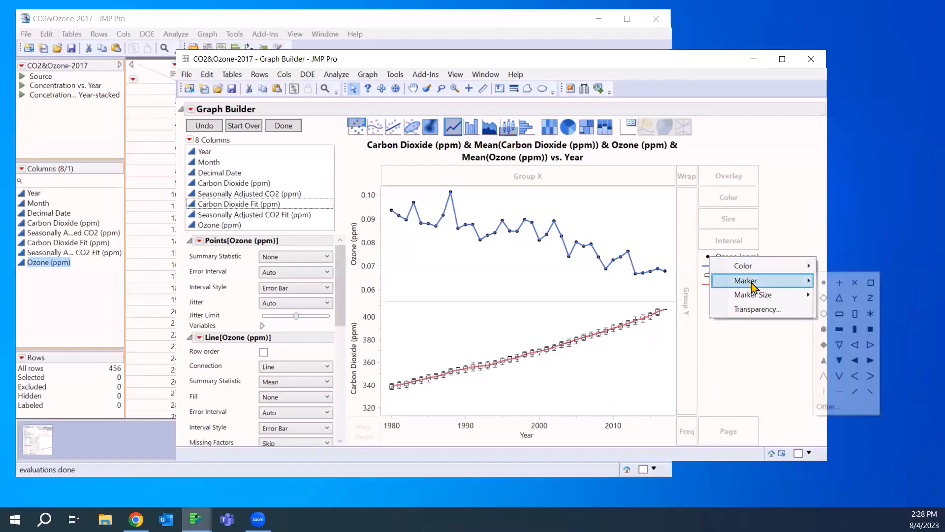
pyautogui.click(786, 327)
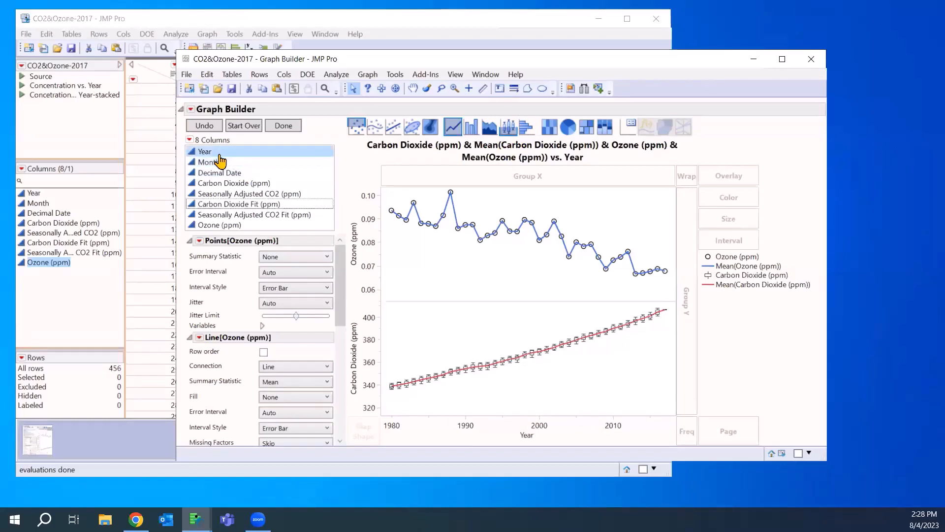
# Step: Add Month as a second X variable beside Year and try box plot and line elements in its Ozone (ppm) panel
pyautogui.moveTo(220, 162); pyautogui.dragTo(623, 425)
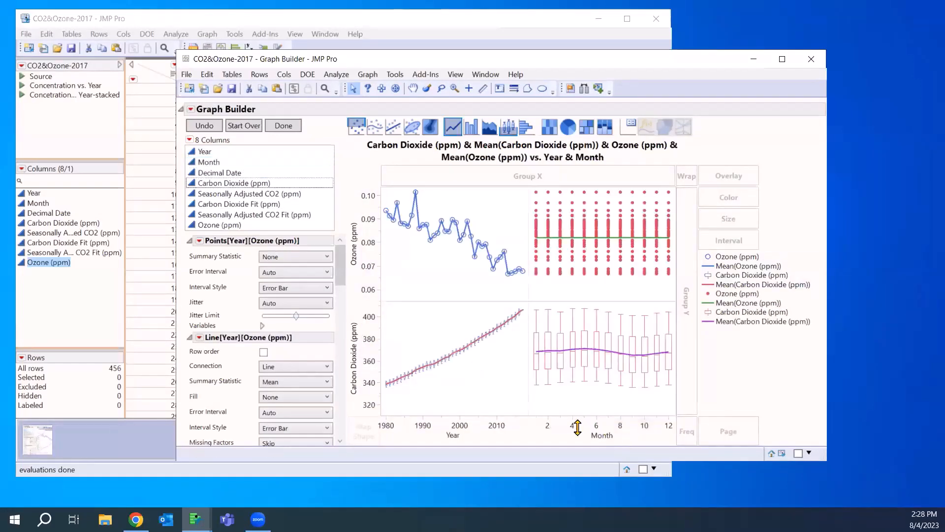
pyautogui.click(514, 130)
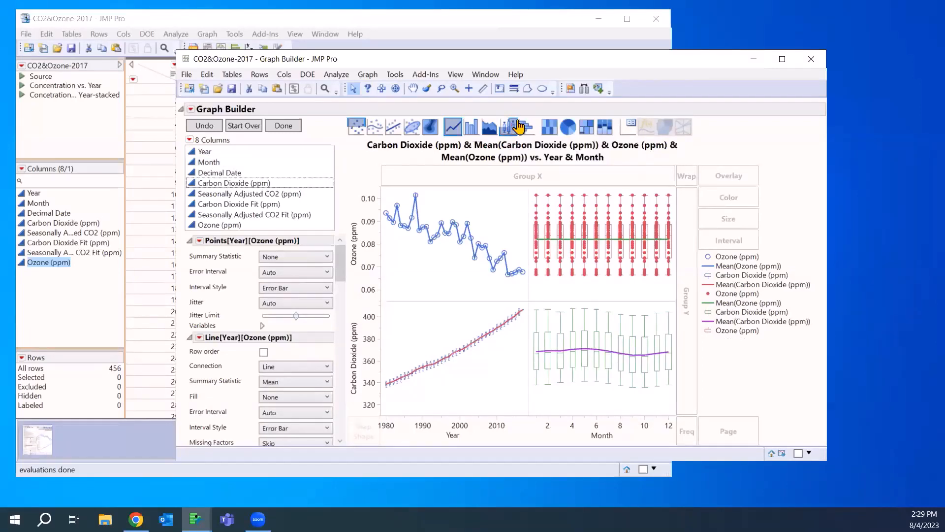
pyautogui.click(460, 129)
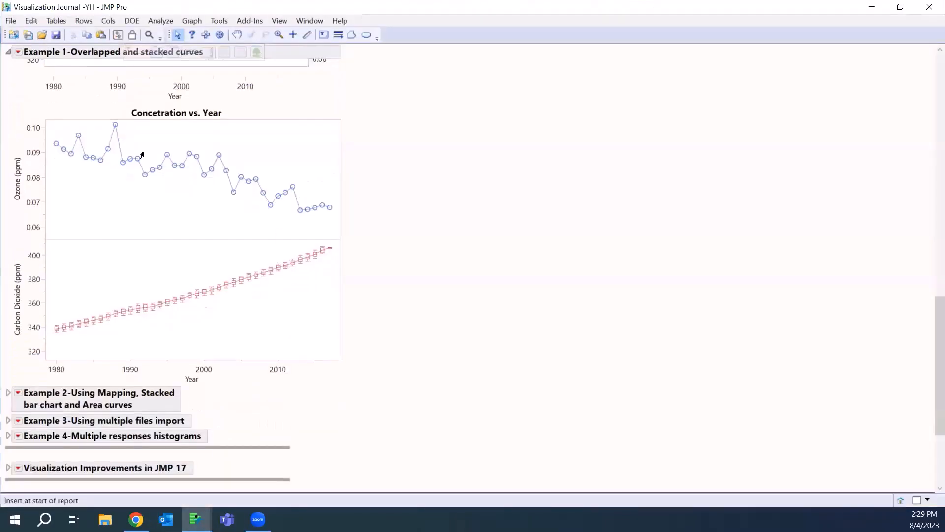
# Step: Compare the graph with the stacked example in the Visualization Journal, then minimize the journal
pyautogui.click(906, 11)
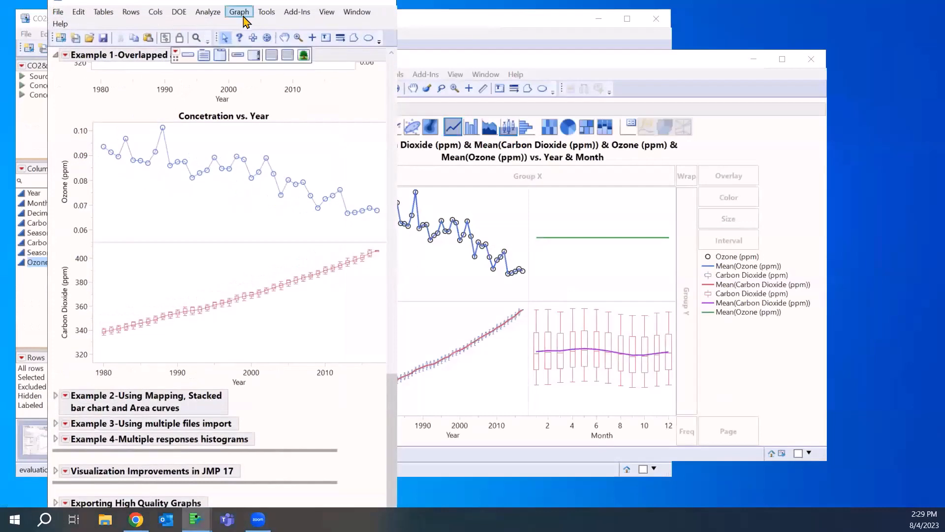
pyautogui.moveTo(230, 5); pyautogui.dragTo(206, 17)
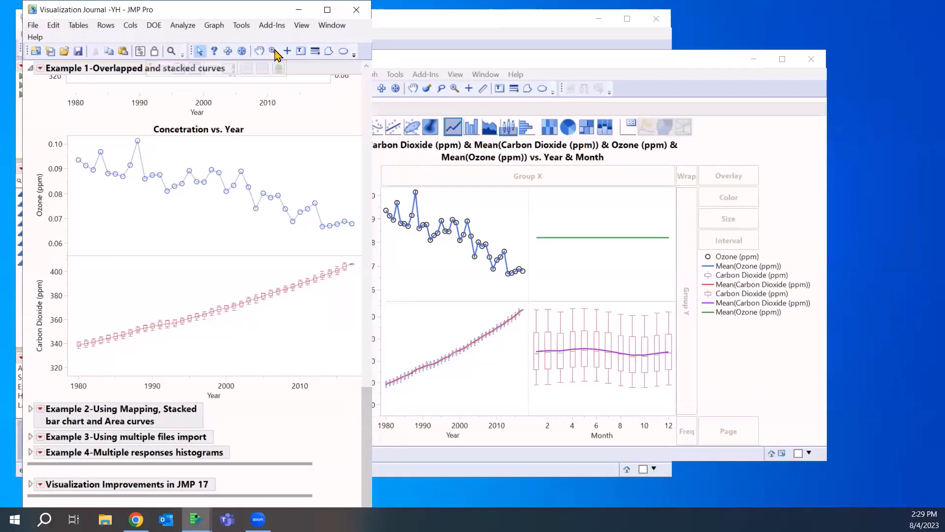
pyautogui.scroll(-1, 232, 236)
pyautogui.click(299, 9)
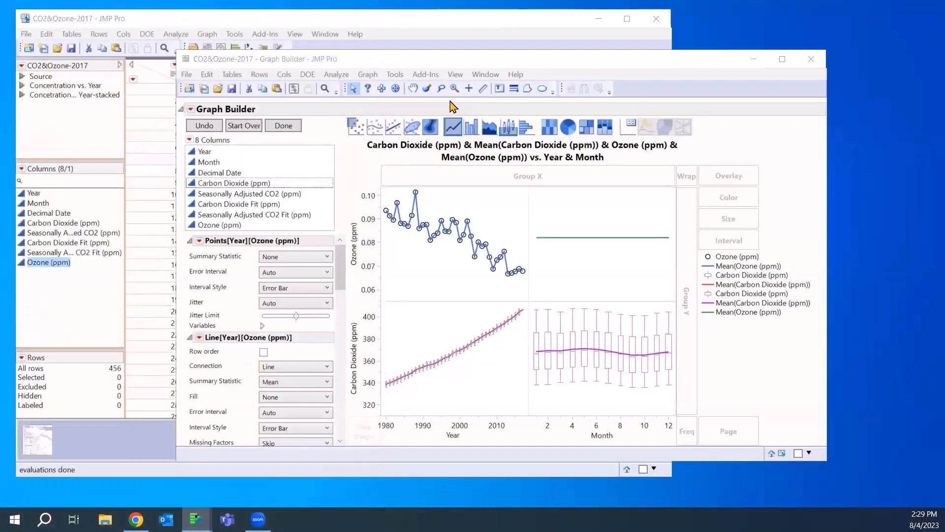
# Step: Close the stacked graph and the CO2&Ozone-2017 table without saving changes
pyautogui.click(812, 59)
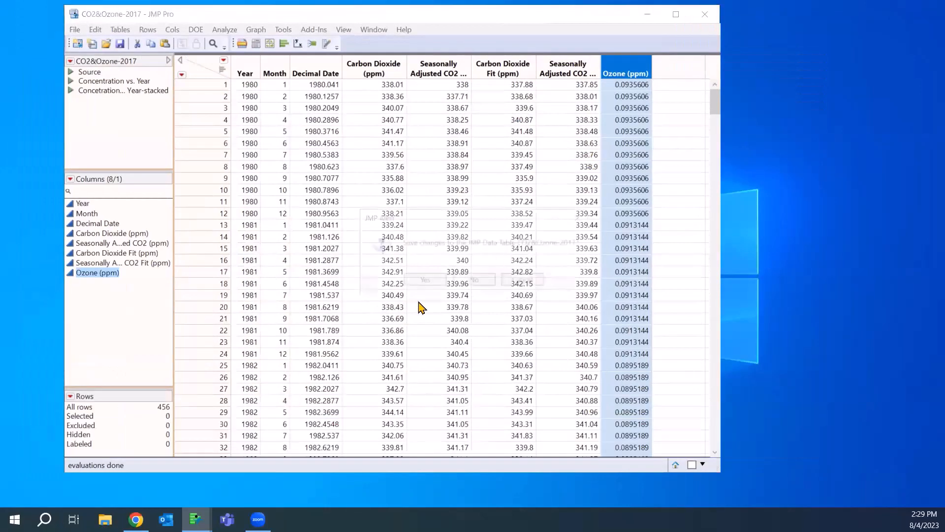
pyautogui.click(466, 279)
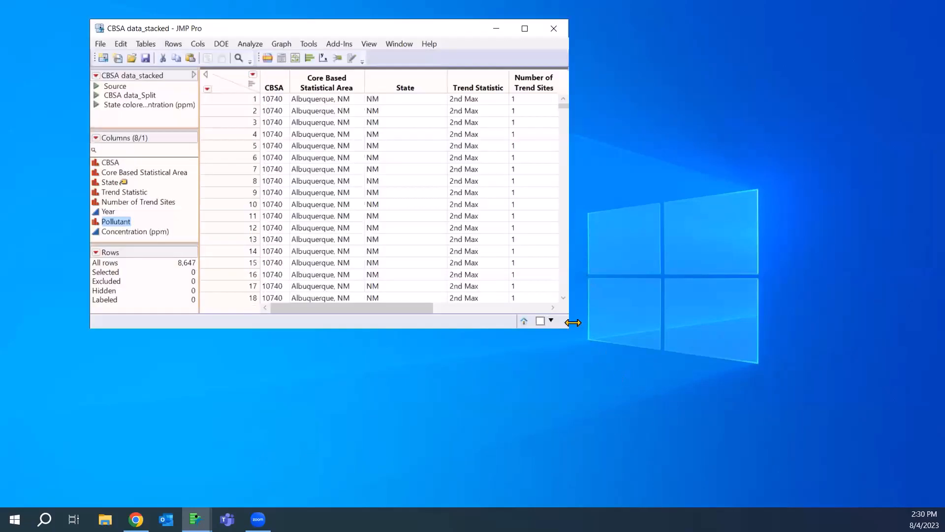
# Step: Enlarge the CBSA data_stacked table window to show all its columns and select the Year column
pyautogui.moveTo(569, 327); pyautogui.dragTo(890, 500)
pyautogui.click(574, 86)
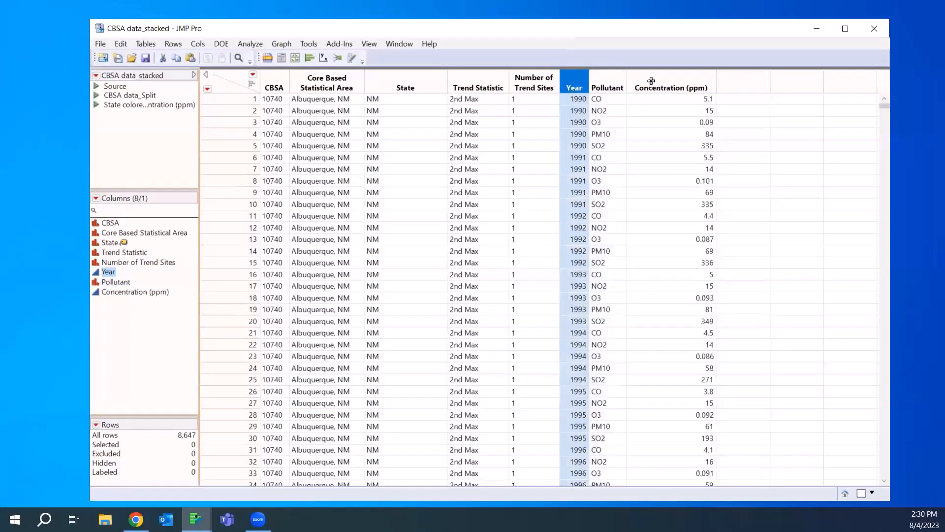
# Step: Select the Concentration (ppm) column and launch Graph Builder on the CBSA data_stacked table
pyautogui.click(669, 87)
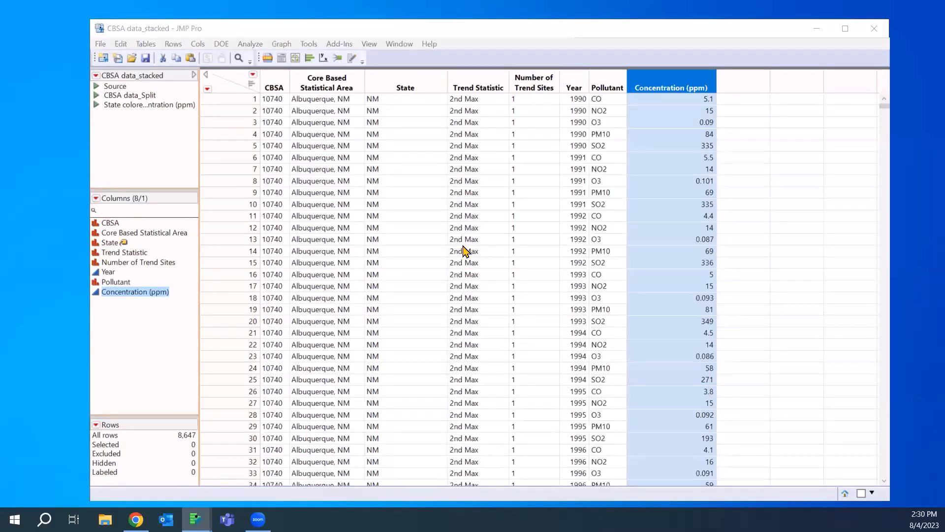
pyautogui.click(282, 47)
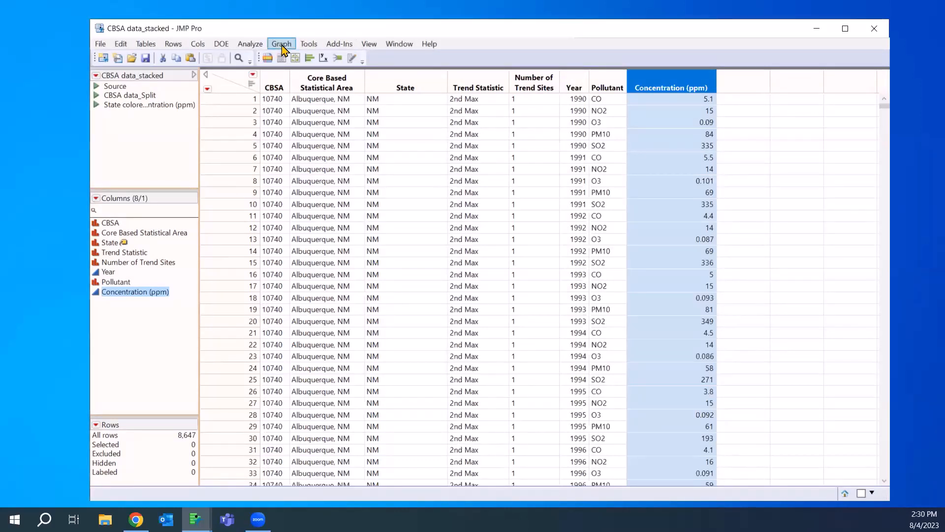
pyautogui.click(282, 46)
pyautogui.click(326, 60)
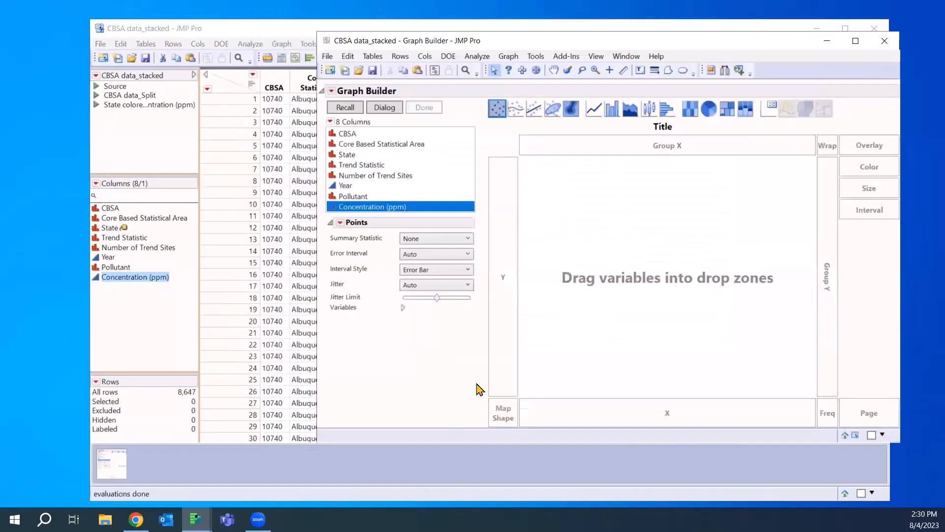
pyautogui.moveTo(528, 426)
pyautogui.mouseDown()
pyautogui.moveTo(521, 385)
pyautogui.moveTo(475, 407)
pyautogui.moveTo(470, 423)
pyautogui.mouseUp()
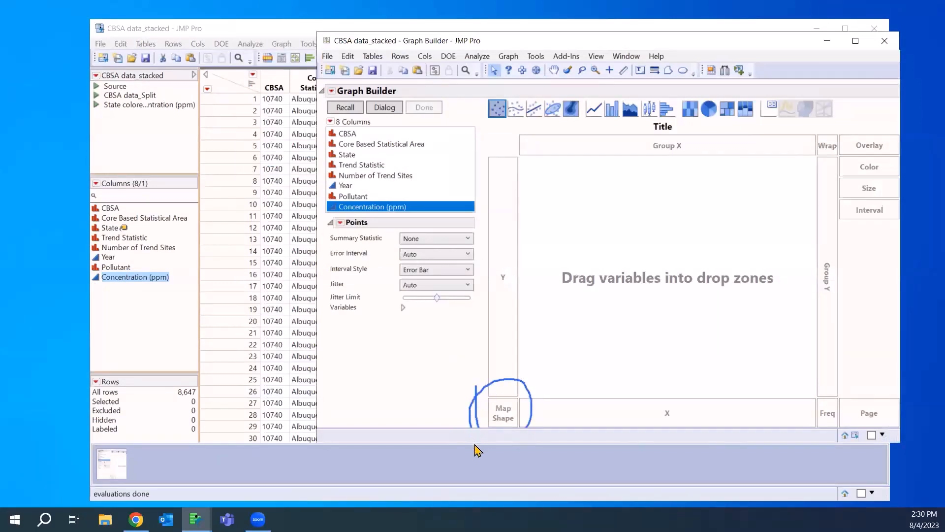
pyautogui.moveTo(475, 447); pyautogui.dragTo(470, 445)
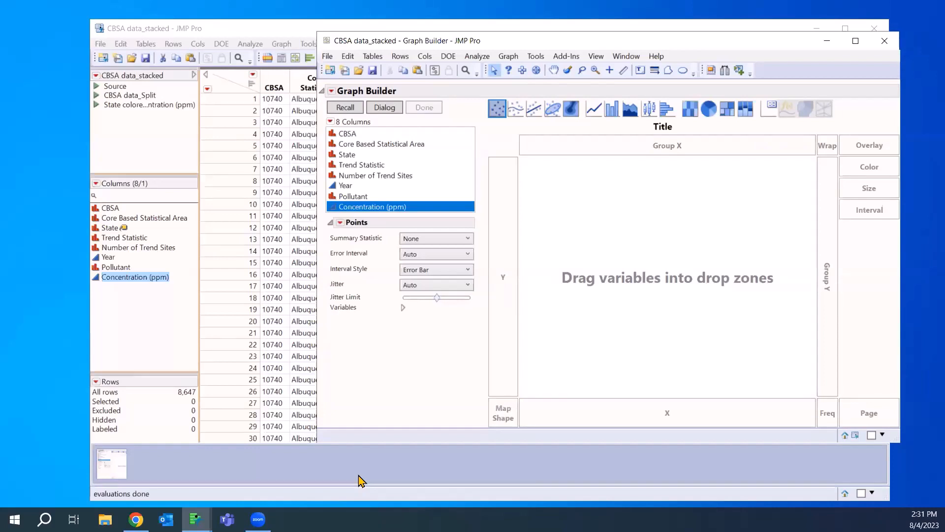
pyautogui.moveTo(476, 393); pyautogui.dragTo(474, 427)
pyautogui.moveTo(539, 427); pyautogui.dragTo(492, 384)
# Step: Arrange the narrowed CBSA data_stacked table and the Graph Builder window side by side, selecting the table's State column
pyautogui.moveTo(550, 44); pyautogui.dragTo(600, 52)
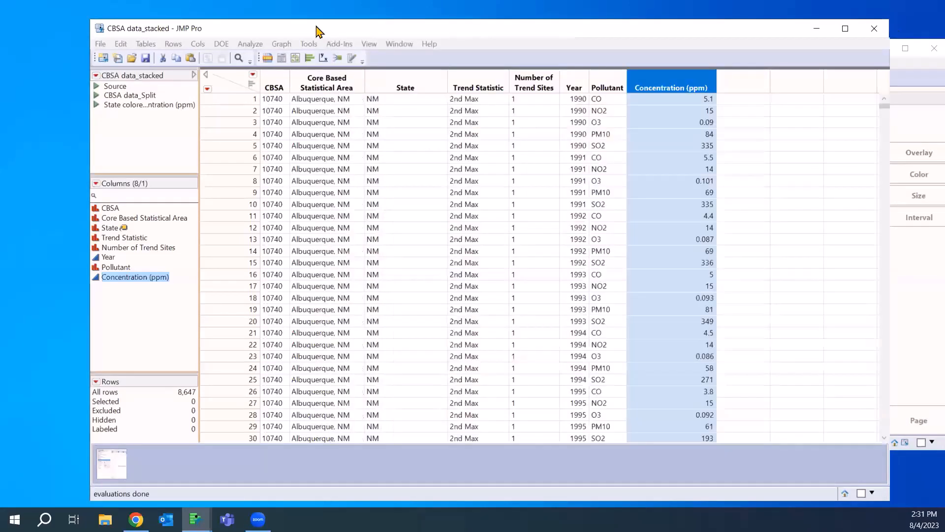
pyautogui.moveTo(394, 26); pyautogui.dragTo(317, 26)
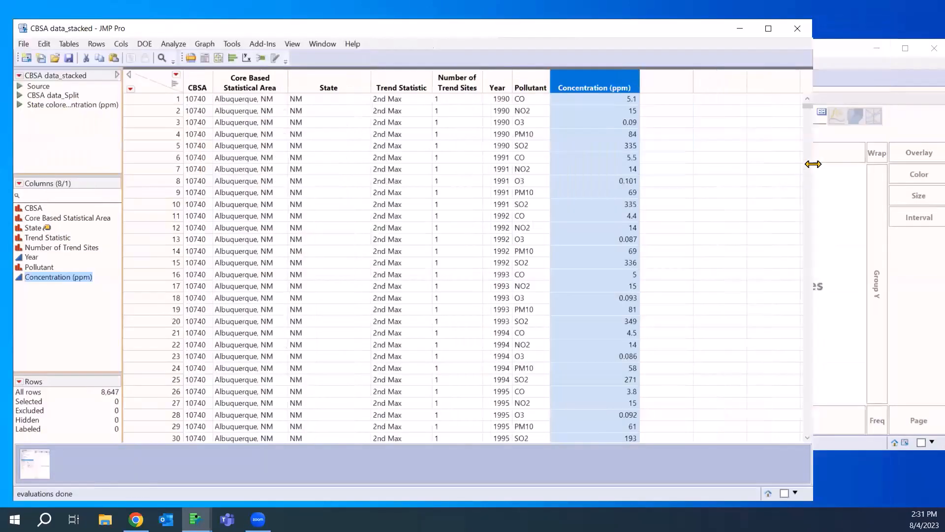
pyautogui.moveTo(813, 163); pyautogui.dragTo(510, 157)
pyautogui.click(315, 89)
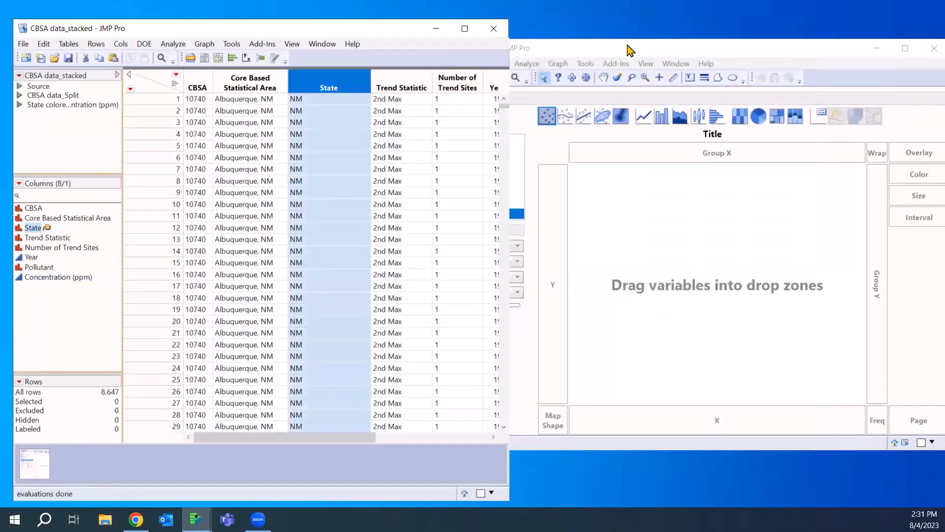
pyautogui.moveTo(630, 49); pyautogui.dragTo(632, 42)
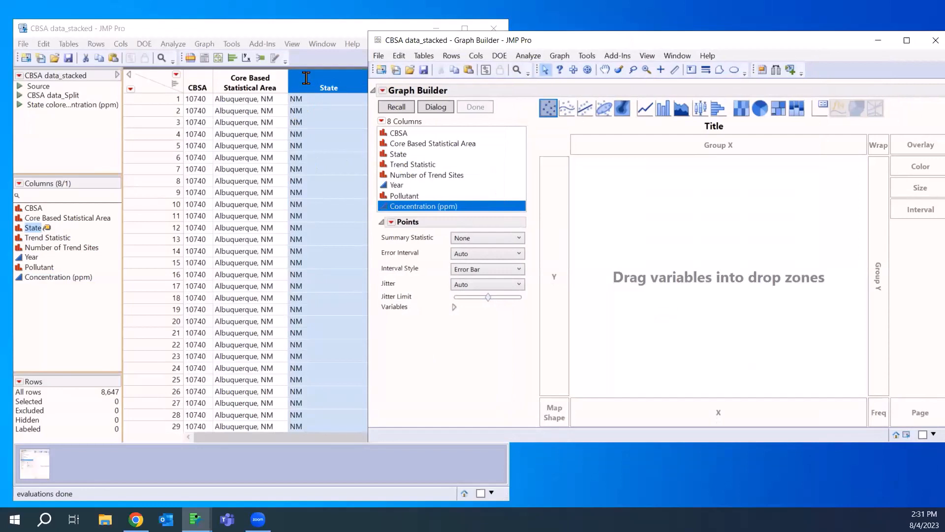
# Step: Compare the Core Based Statistical Area and State columns, then show compact header graphs above the table columns
pyautogui.click(329, 88)
pyautogui.click(241, 82)
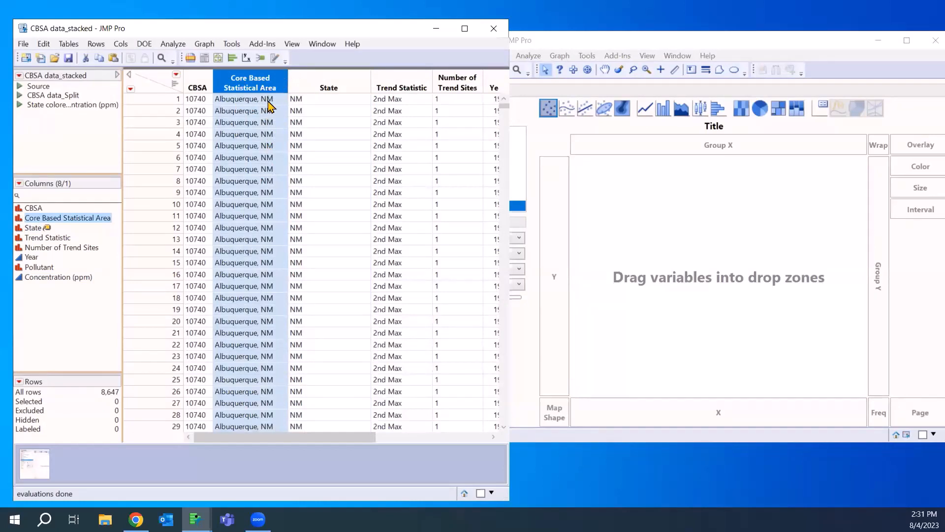
pyautogui.click(318, 87)
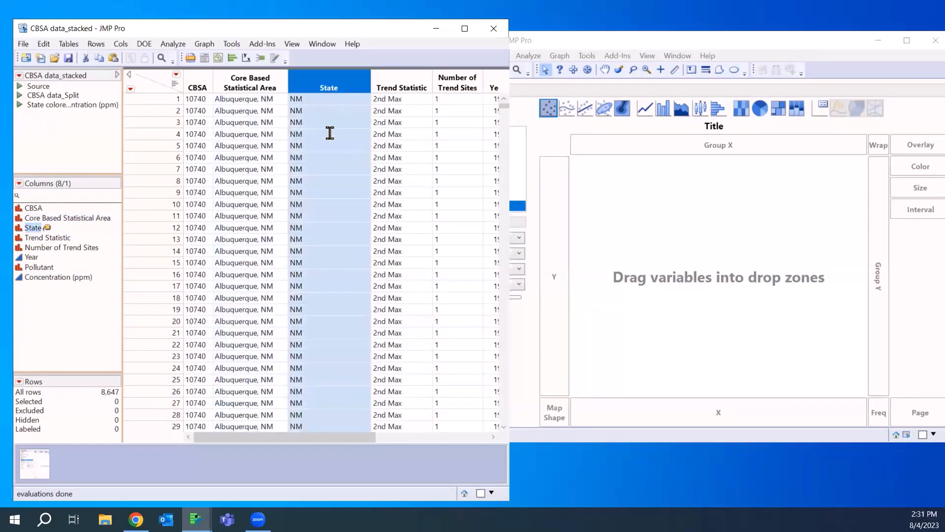
pyautogui.click(176, 85)
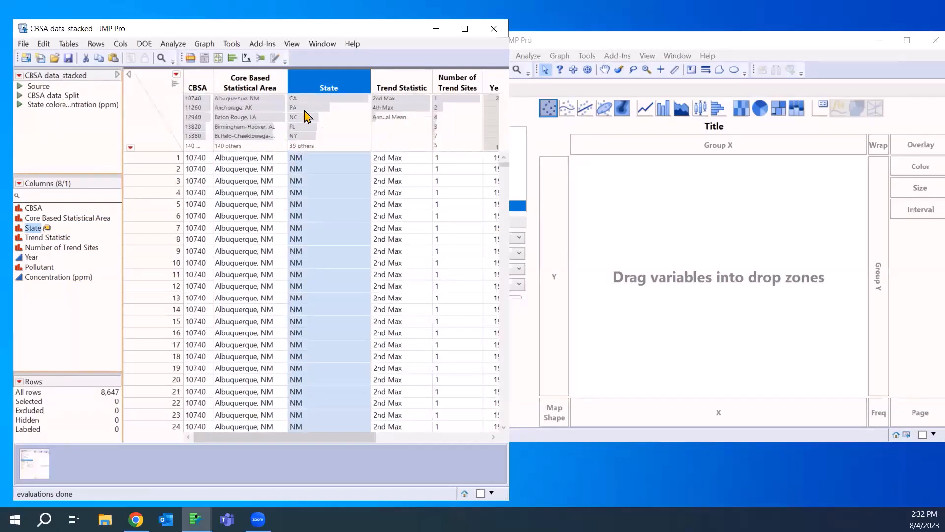
pyautogui.moveTo(304, 155); pyautogui.dragTo(315, 131)
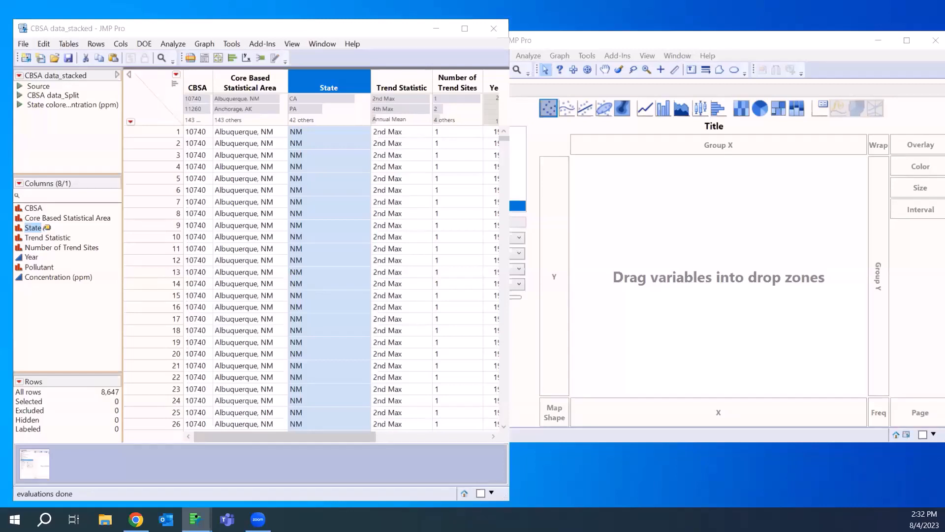
# Step: Check the Example 2 map in the Visualization Journal, then put it away and bring Graph Builder back to the front
pyautogui.click(158, 169)
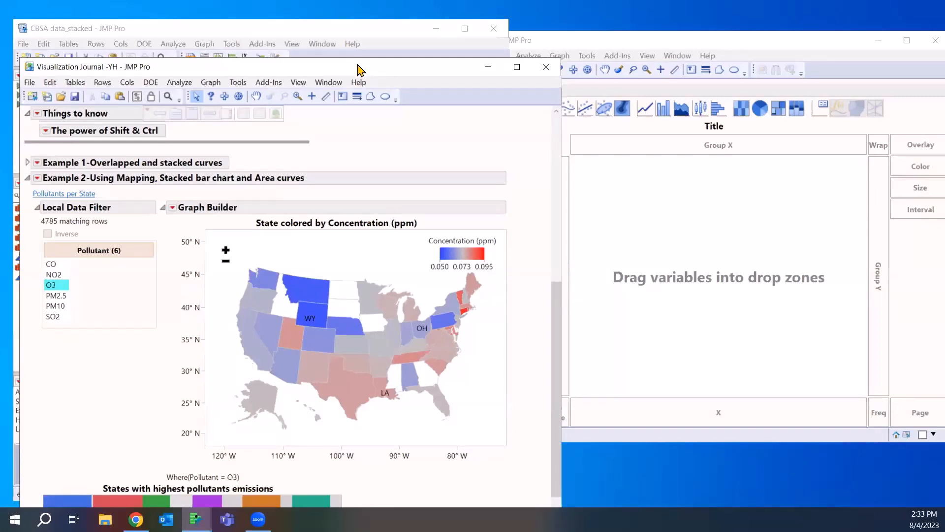
pyautogui.moveTo(358, 65); pyautogui.dragTo(437, 513)
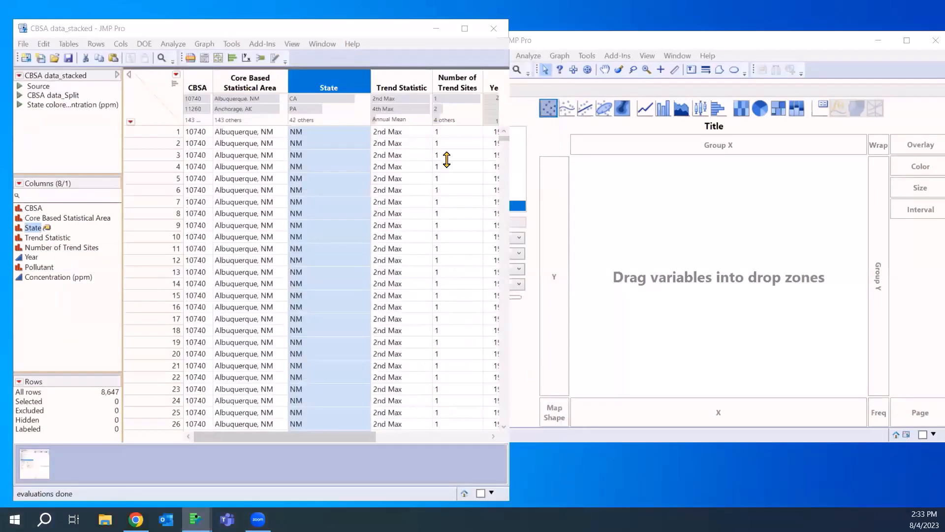
pyautogui.click(596, 47)
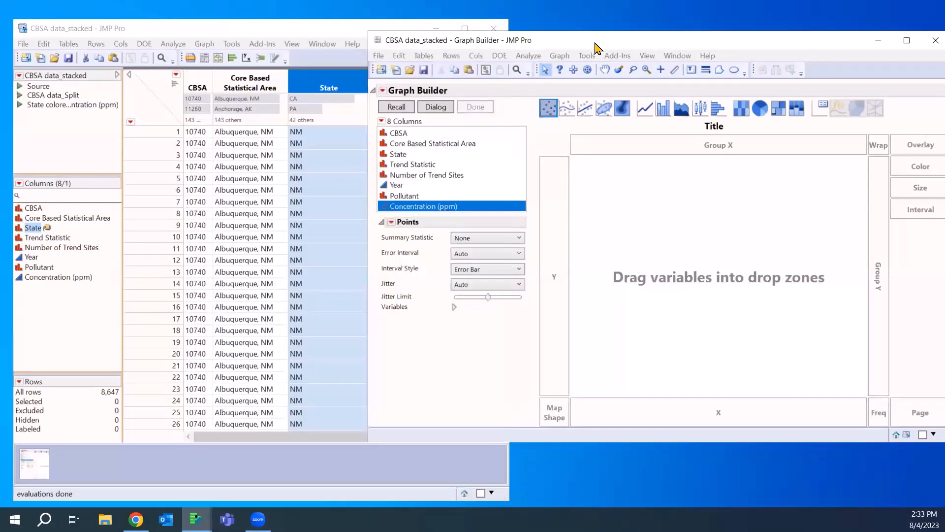
pyautogui.moveTo(596, 47); pyautogui.dragTo(543, 44)
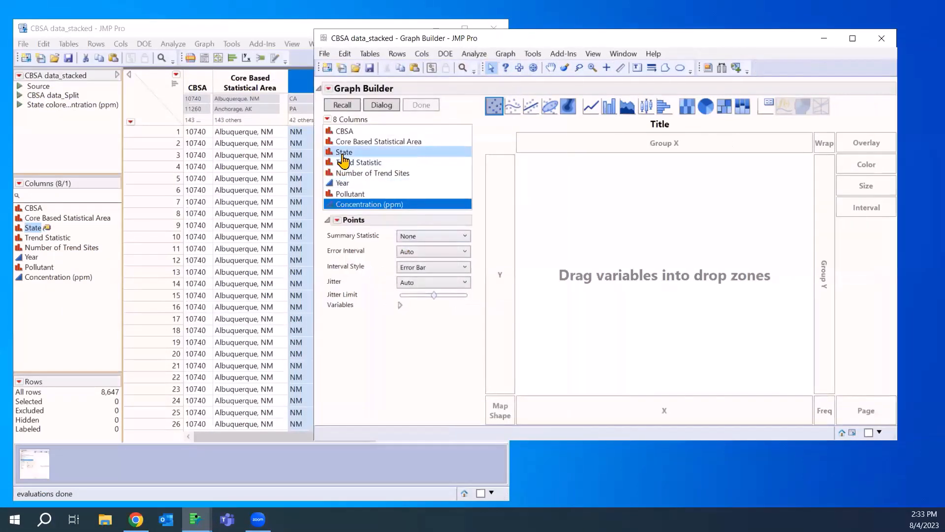
# Step: Assign State as the Map Shape variable and turn on Show Missing Shapes for the map
pyautogui.moveTo(341, 153); pyautogui.dragTo(500, 410)
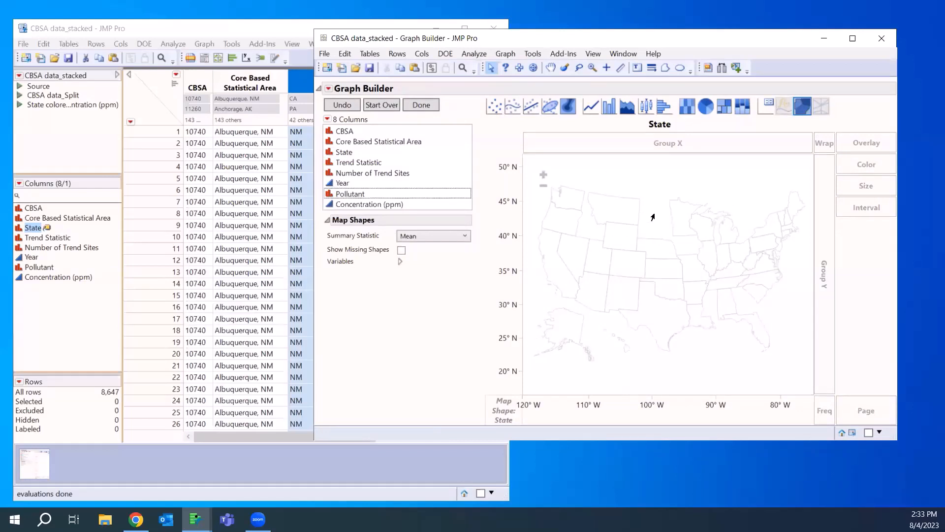
pyautogui.click(278, 30)
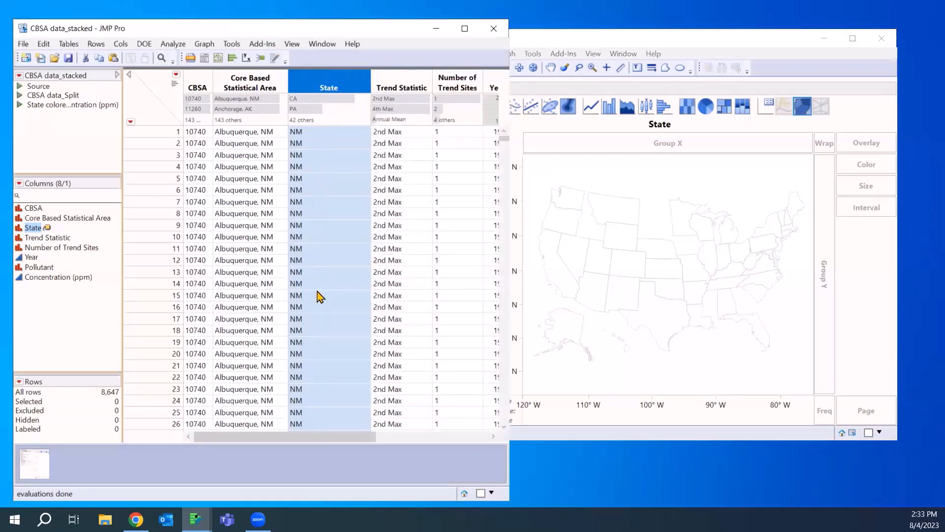
pyautogui.click(632, 44)
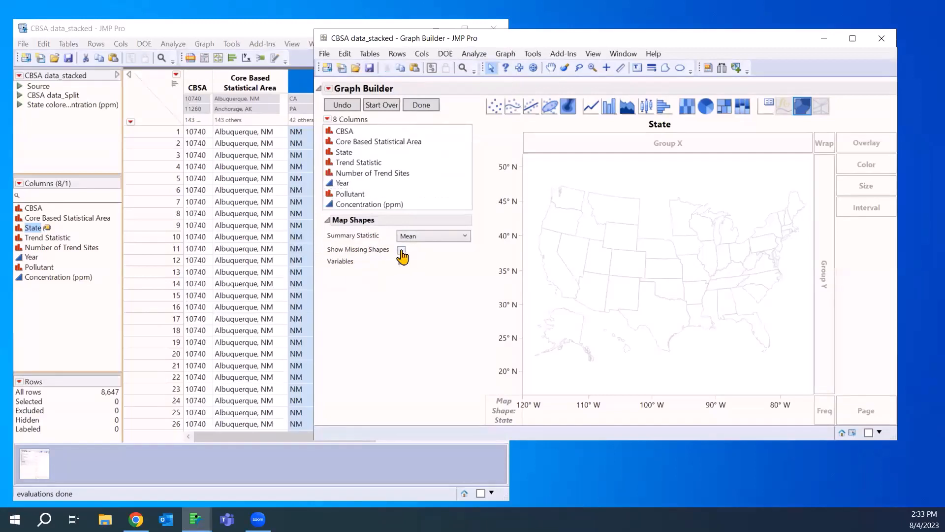
pyautogui.click(402, 250)
pyautogui.moveTo(564, 38); pyautogui.dragTo(540, 70)
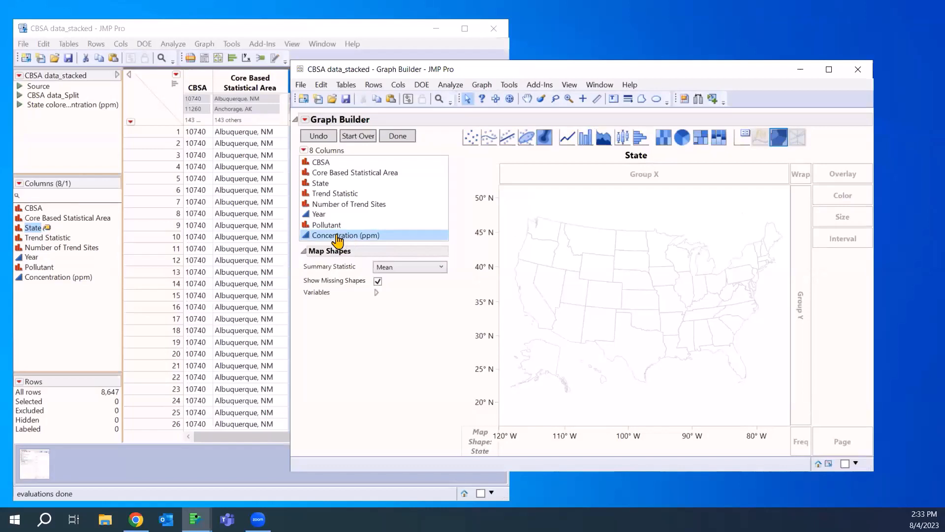
# Step: Color the state map by Concentration (ppm) and finish the graph so its control panel is hidden
pyautogui.moveTo(337, 239); pyautogui.dragTo(832, 195)
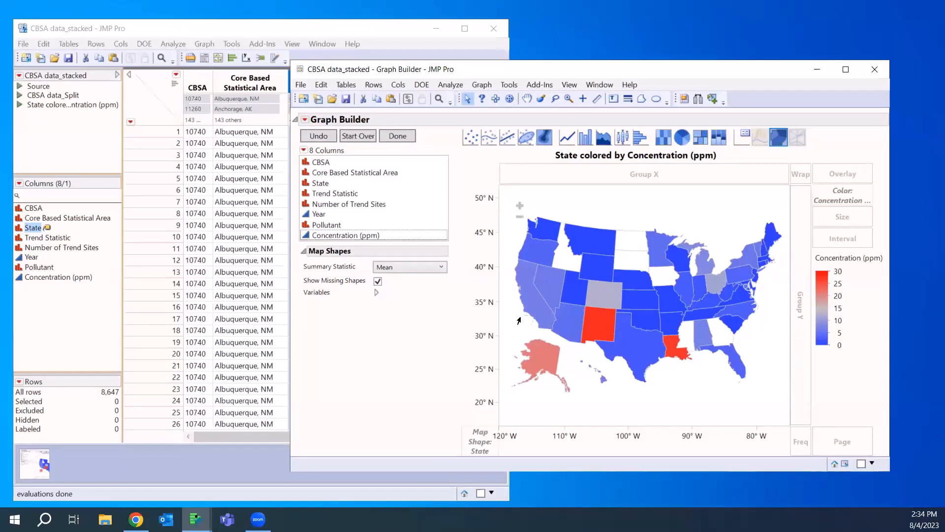
pyautogui.click(404, 138)
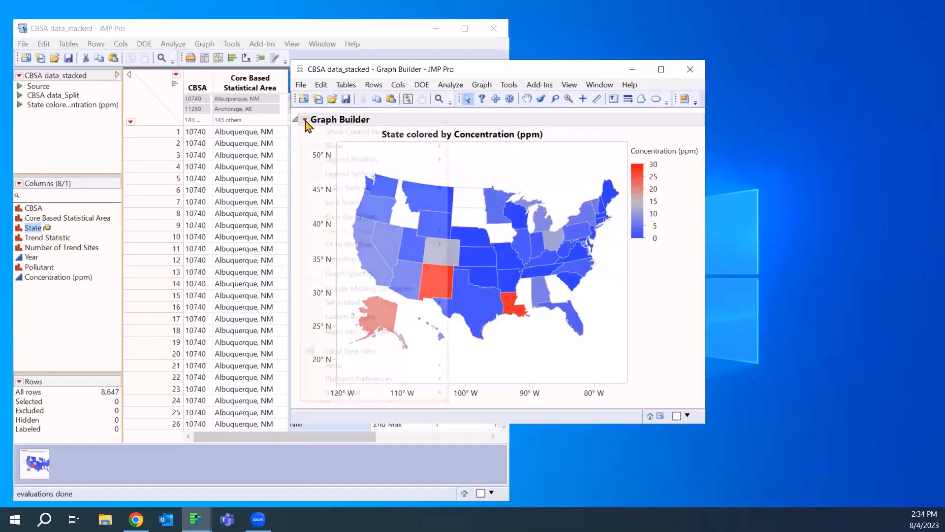
# Step: Add a Local Data Filter to the state concentration map
pyautogui.click(305, 121)
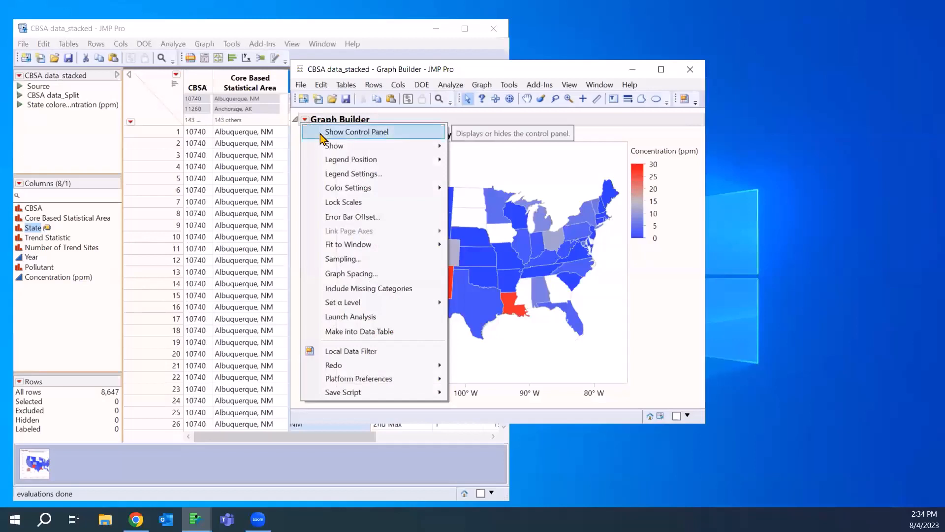
pyautogui.click(354, 352)
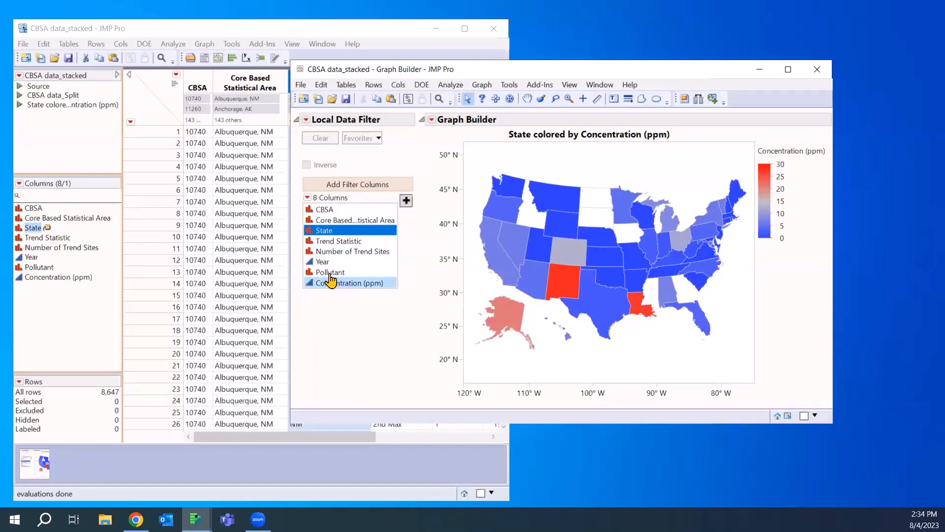
# Step: Add Pollutant to the local data filter and filter the map through CO, NO2, O3, PM2.5, PM10 and SO2
pyautogui.click(330, 274)
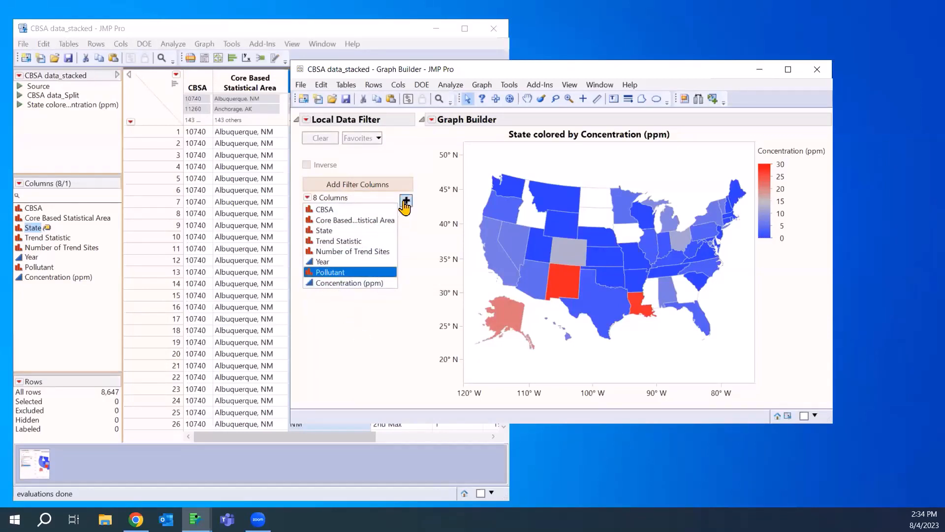
pyautogui.click(405, 202)
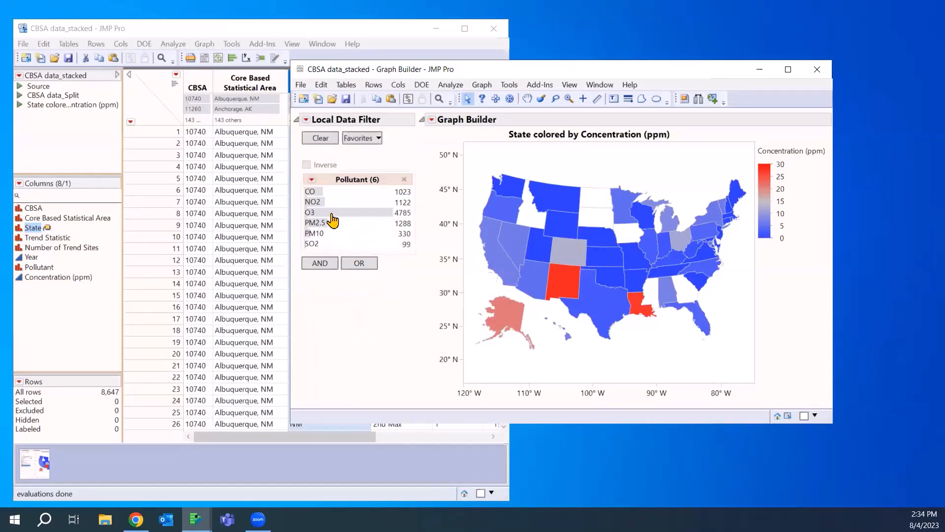
pyautogui.click(311, 192)
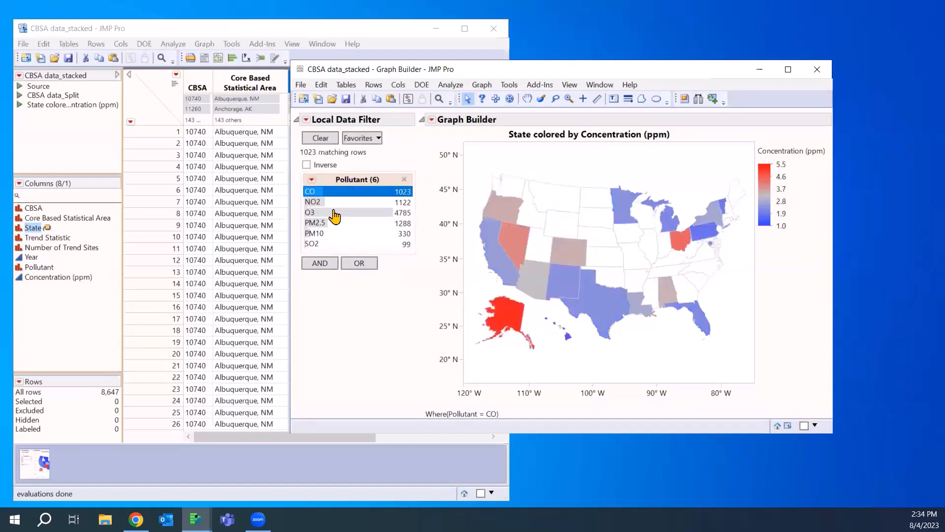
pyautogui.click(316, 202)
pyautogui.click(326, 214)
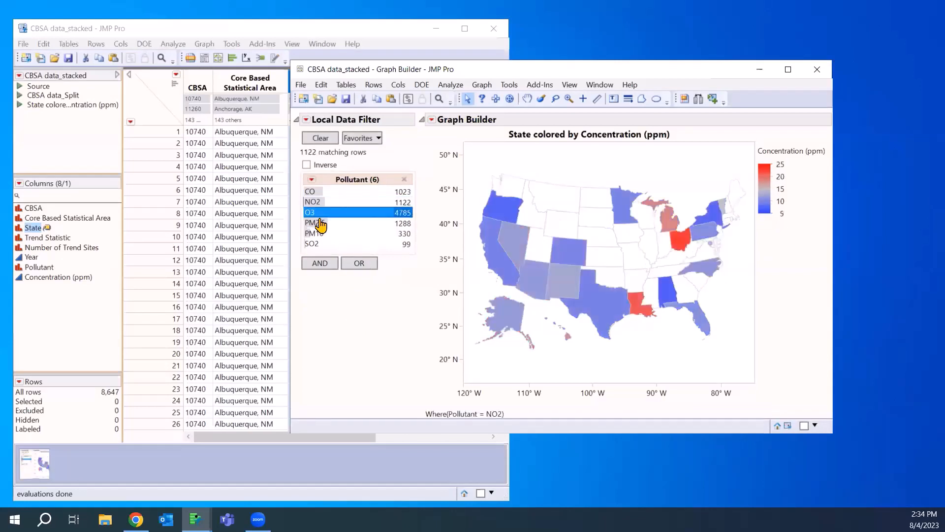
pyautogui.click(317, 224)
pyautogui.click(313, 233)
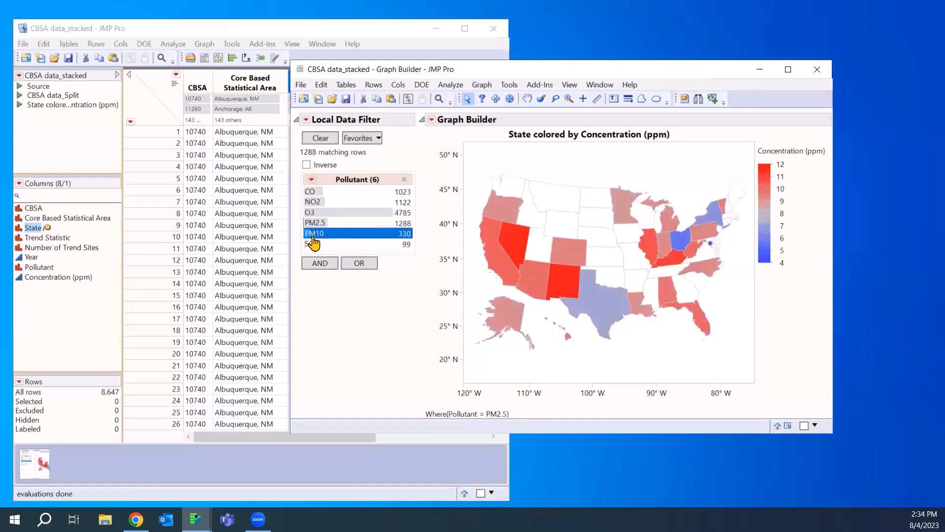
pyautogui.click(311, 244)
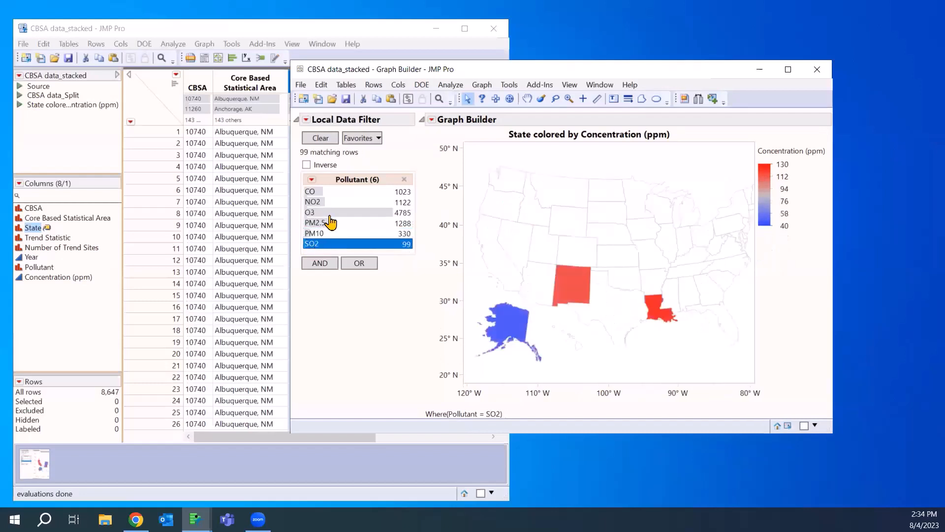
# Step: Filter the map by CO and O3 for comparison, ending on PM2.5 with New Mexico inspected
pyautogui.click(314, 191)
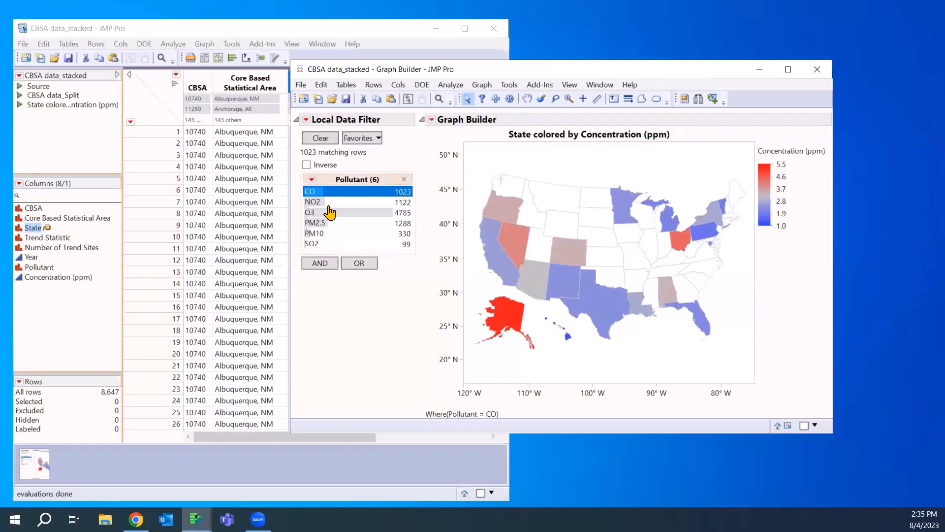
pyautogui.click(319, 213)
pyautogui.click(319, 223)
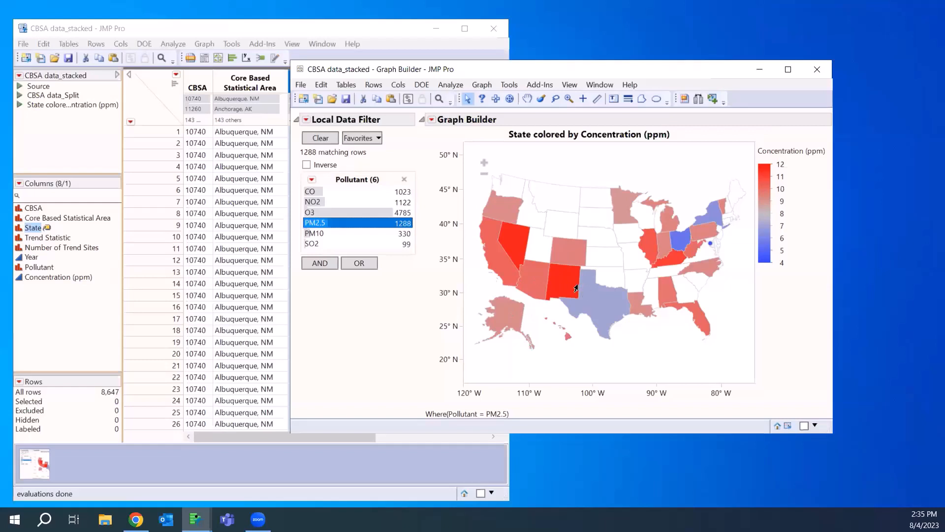
pyautogui.moveTo(564, 285)
# Step: Remove the label role from the State column and return to the map
pyautogui.click(33, 229)
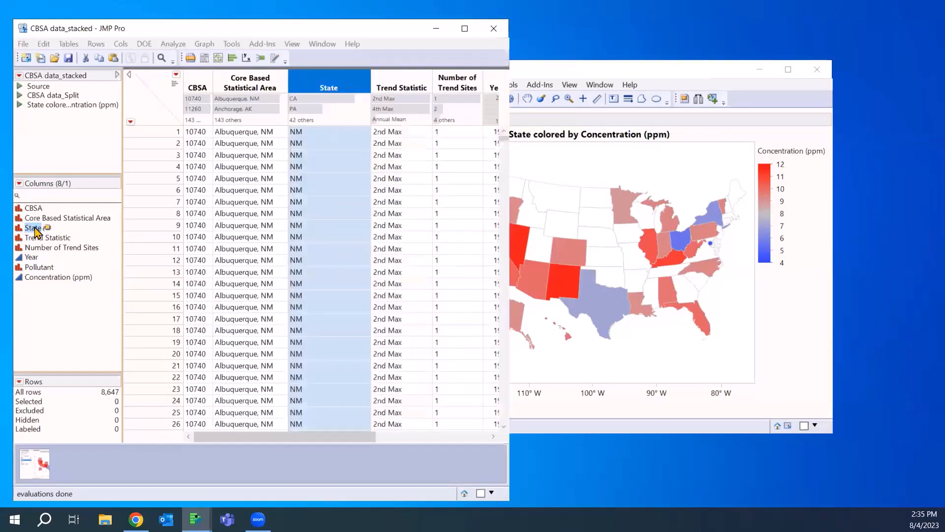
pyautogui.click(58, 257)
pyautogui.rightClick(33, 228)
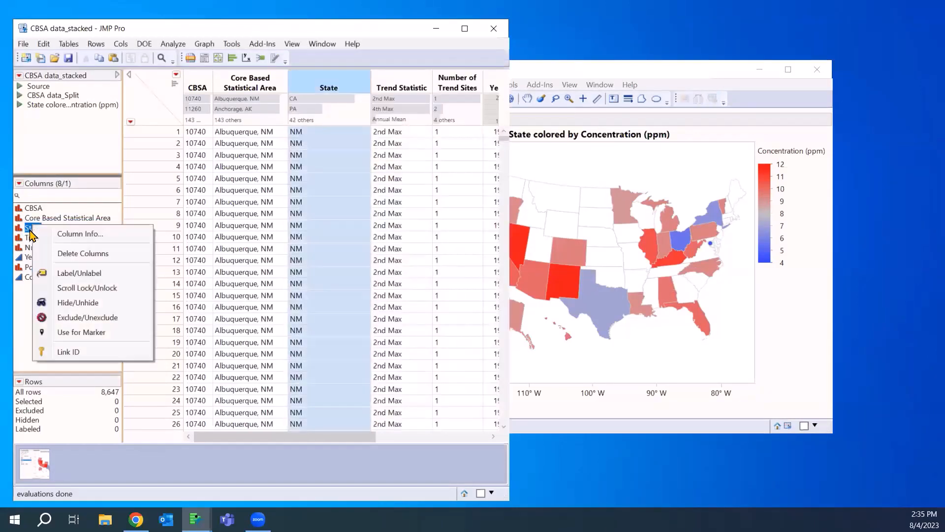
pyautogui.click(192, 281)
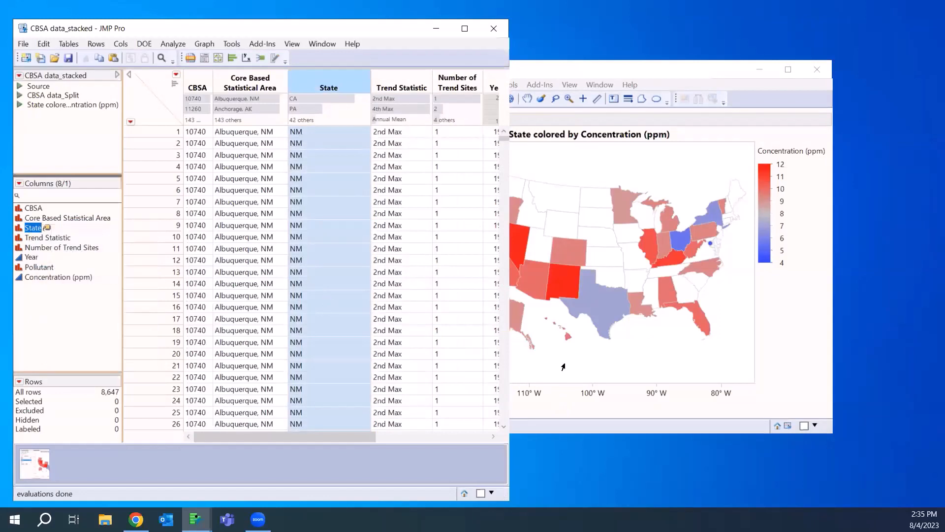
pyautogui.click(549, 372)
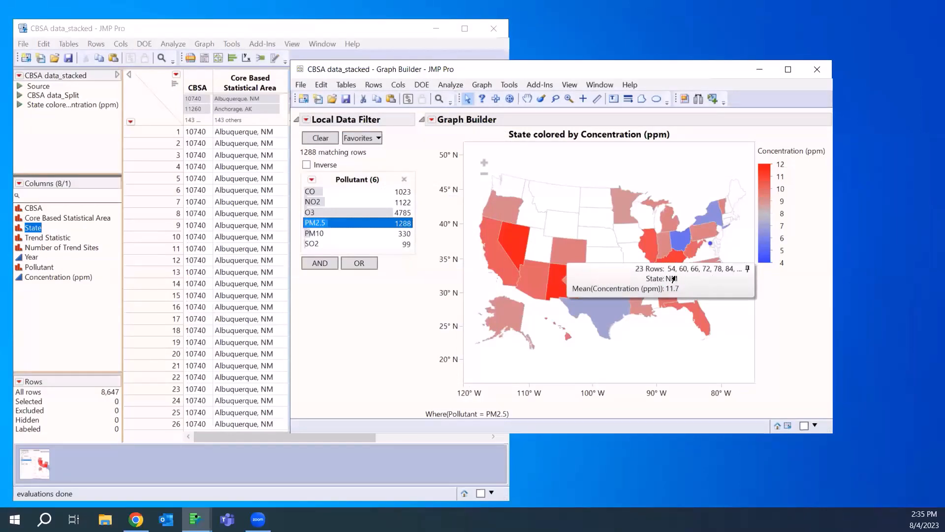
# Step: Turn the State column's label role back on and bring the map to the front
pyautogui.rightClick(30, 229)
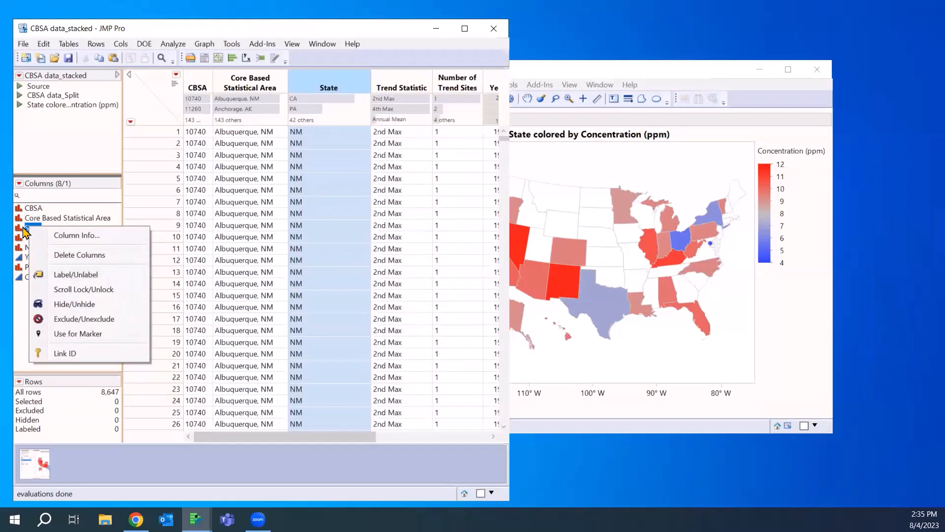
pyautogui.click(75, 274)
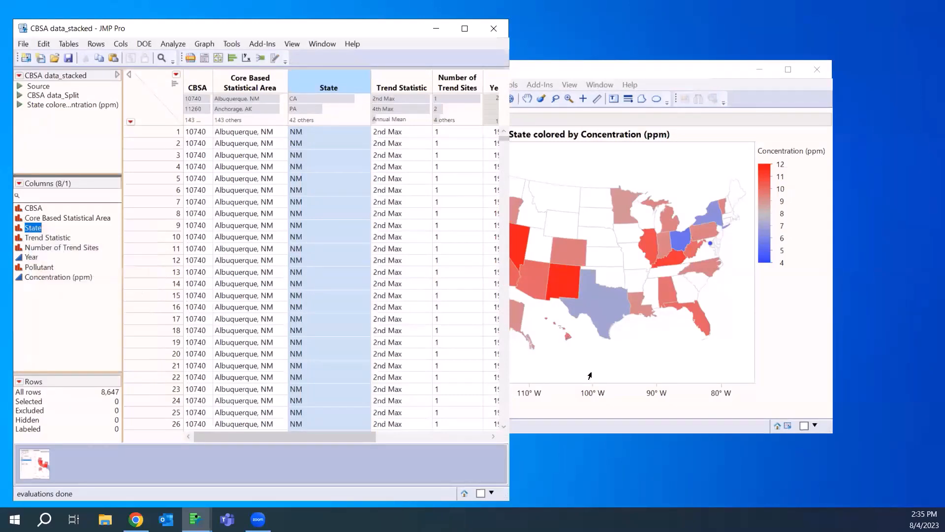
pyautogui.click(560, 370)
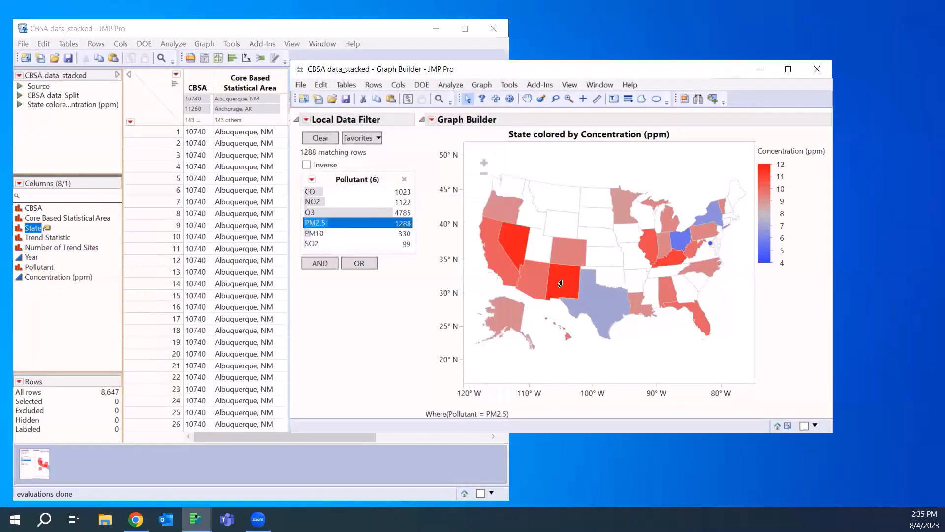
# Step: Pin New Mexico's information tag and move it into the blank area below Texas
pyautogui.moveTo(560, 283)
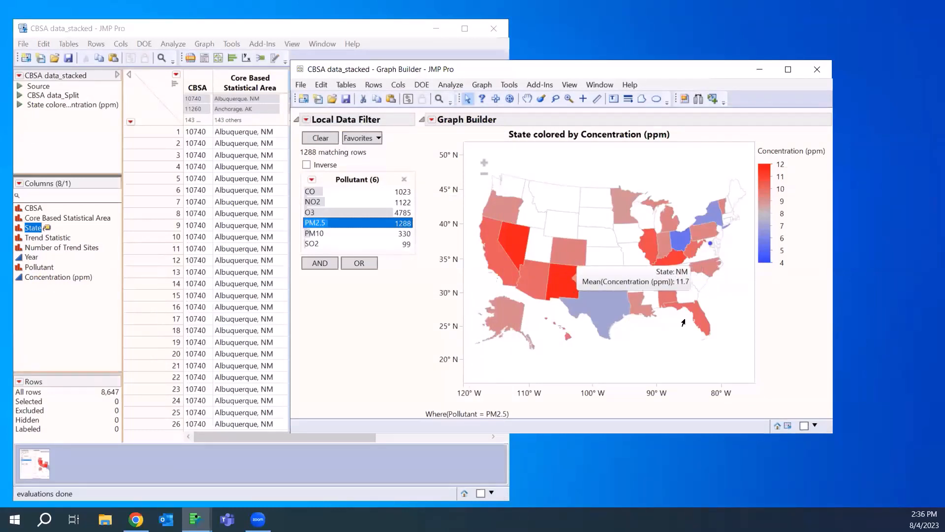
pyautogui.click(696, 273)
pyautogui.moveTo(644, 284); pyautogui.dragTo(615, 369)
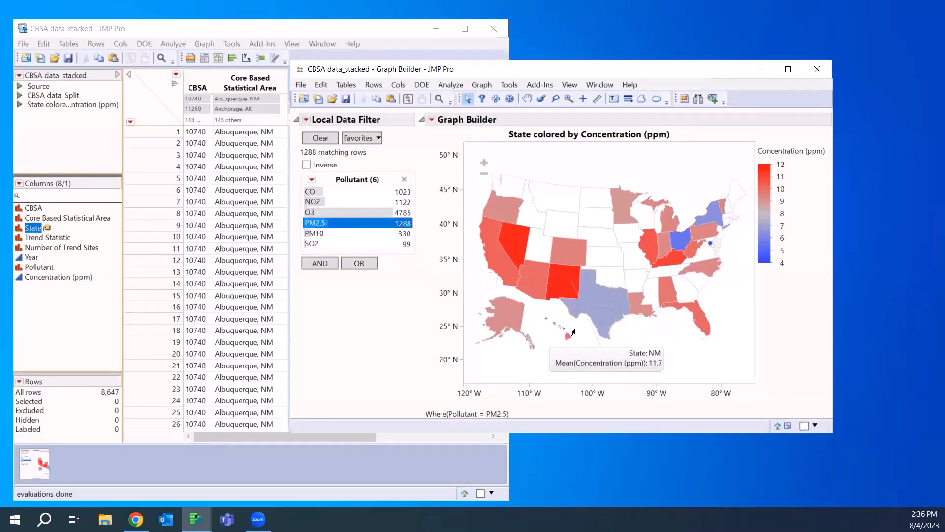
# Step: Turn off the fill and the tag line of the pinned New Mexico tag
pyautogui.rightClick(607, 365)
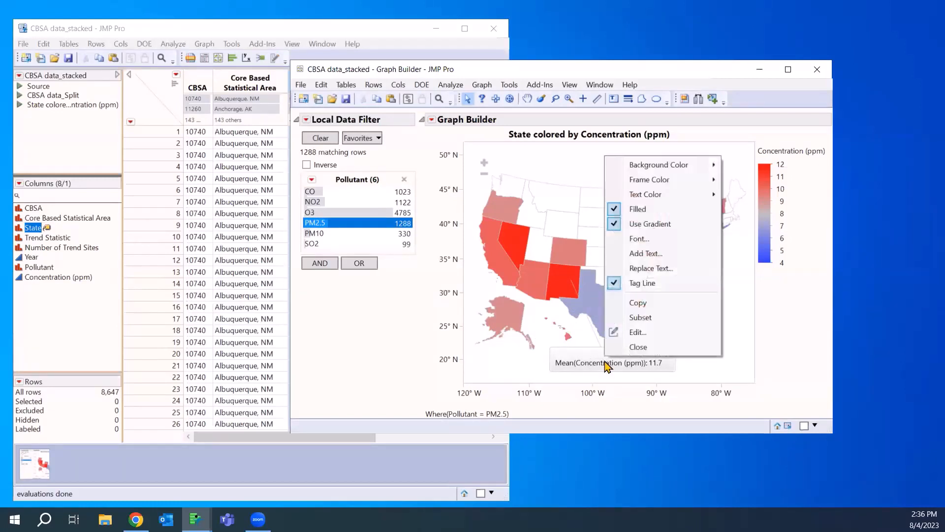
pyautogui.click(640, 209)
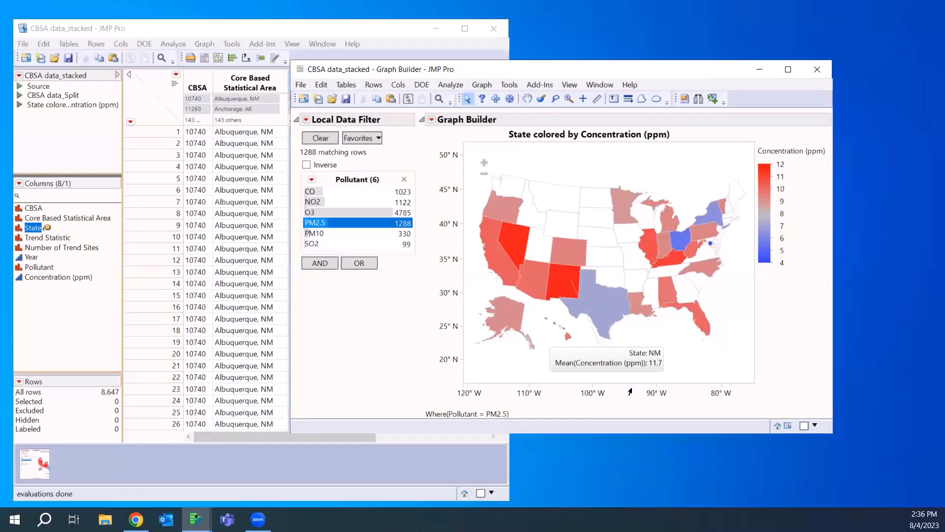
pyautogui.rightClick(604, 363)
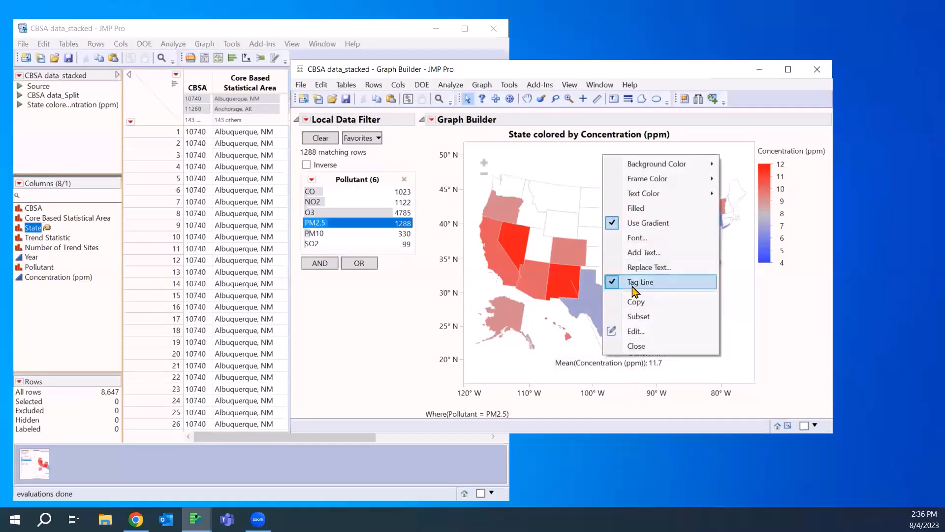
pyautogui.click(633, 285)
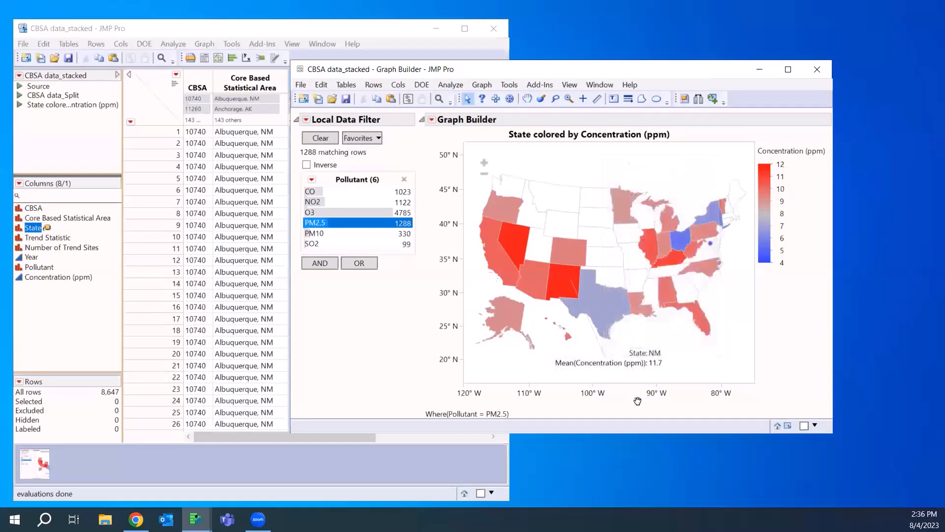
# Step: Replace the pinned tag's text with NM and place it over New Mexico on the map
pyautogui.rightClick(636, 362)
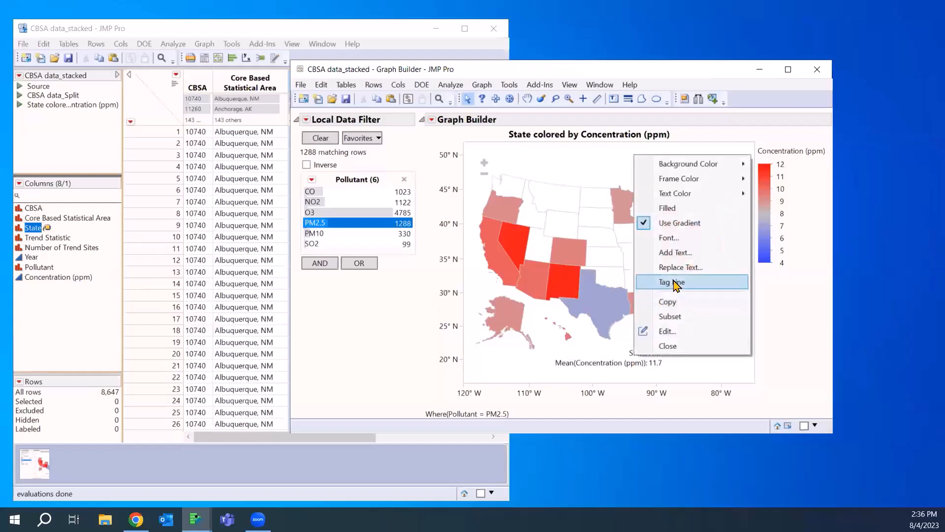
pyautogui.click(680, 266)
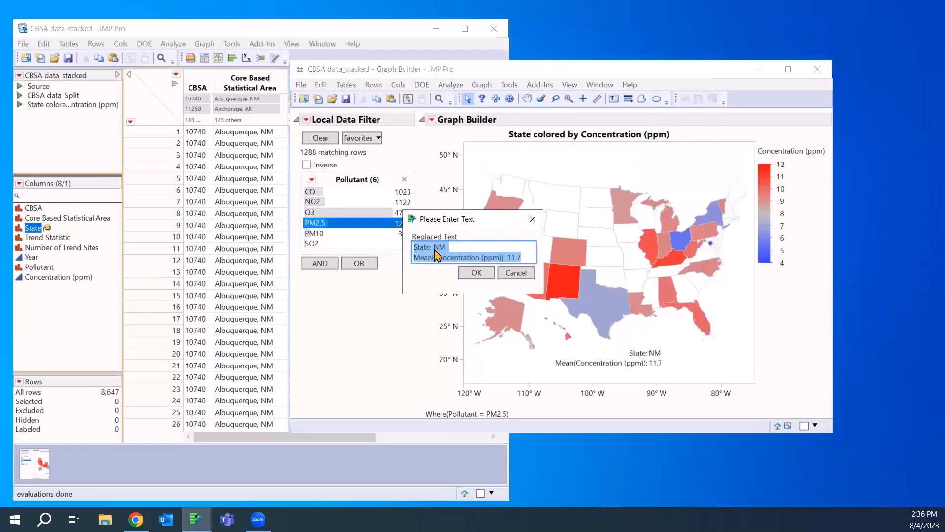
pyautogui.click(434, 251)
pyautogui.moveTo(432, 246); pyautogui.dragTo(529, 257)
pyautogui.press('BackSpace')
pyautogui.press('BackSpace')
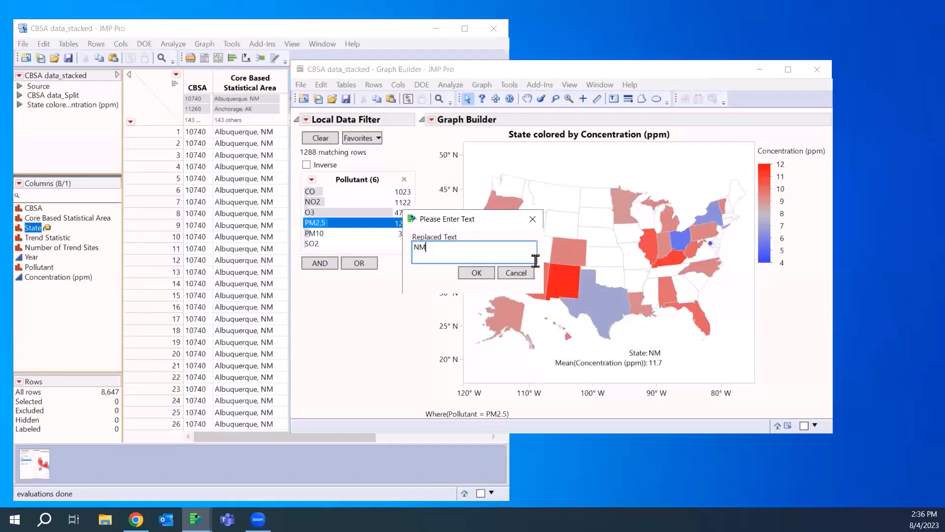
pyautogui.click(480, 273)
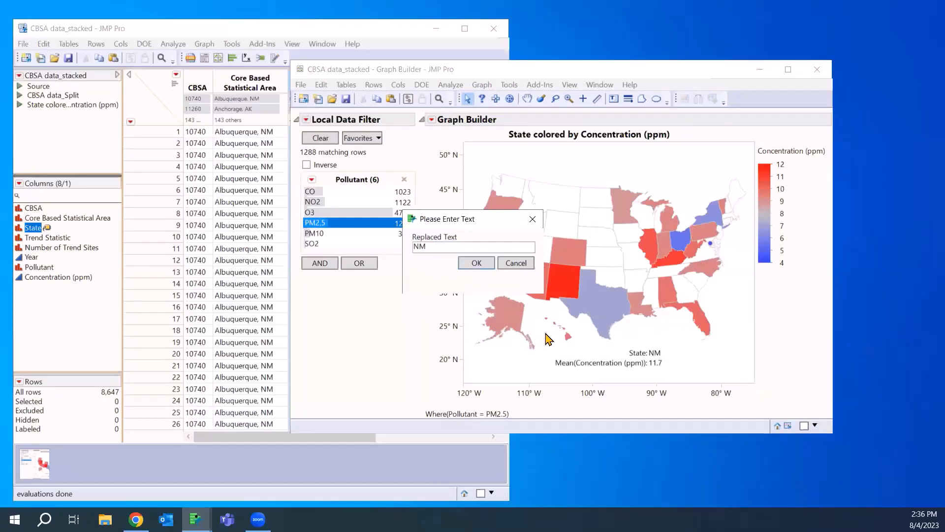
pyautogui.click(477, 263)
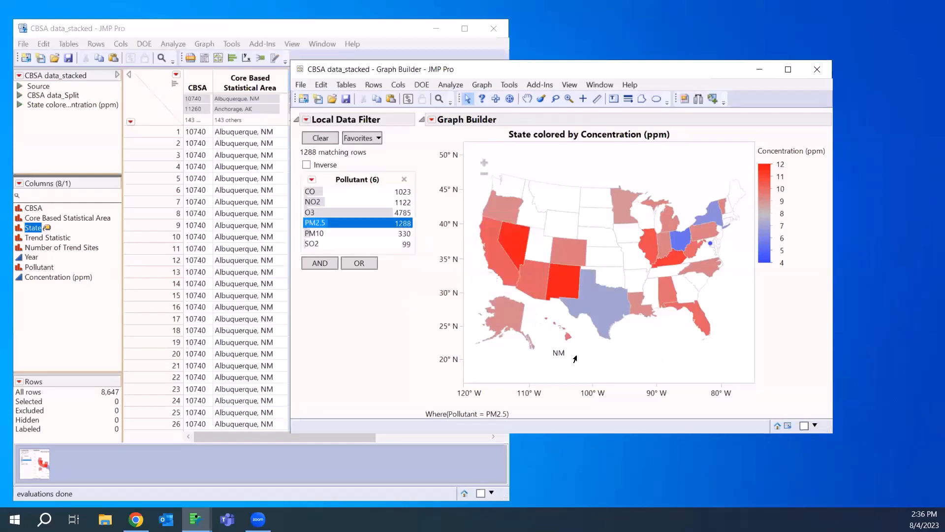
pyautogui.moveTo(559, 354); pyautogui.dragTo(559, 282)
# Step: View the map filtered by CO, NO2 and PM10, and return the filter to PM2.5
pyautogui.click(322, 193)
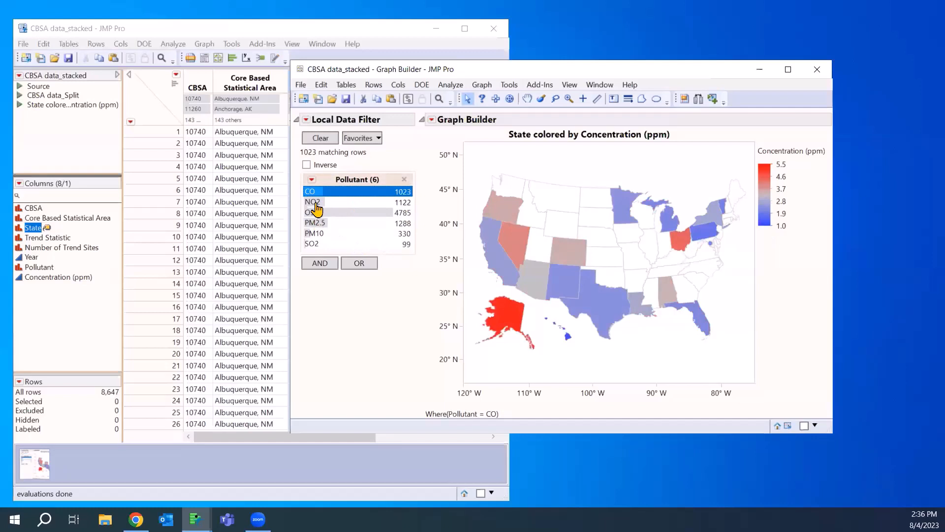
pyautogui.click(317, 203)
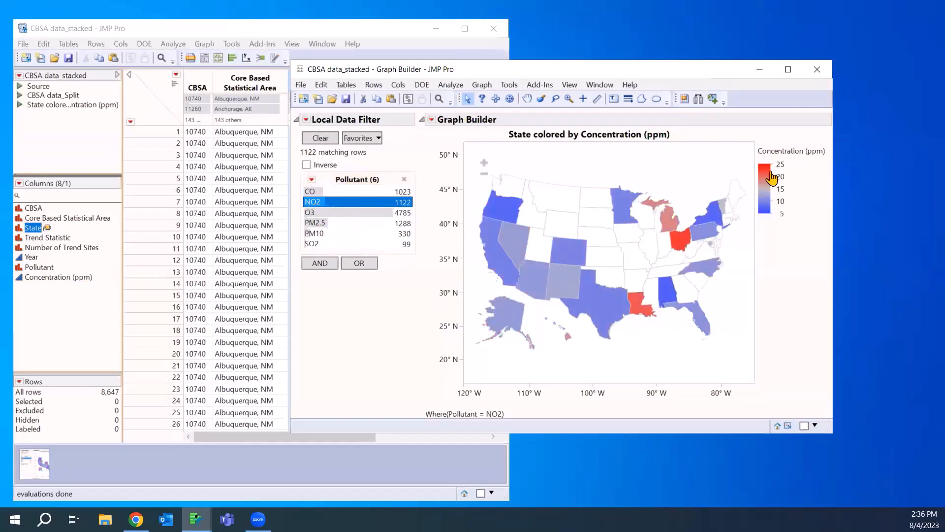
pyautogui.click(329, 233)
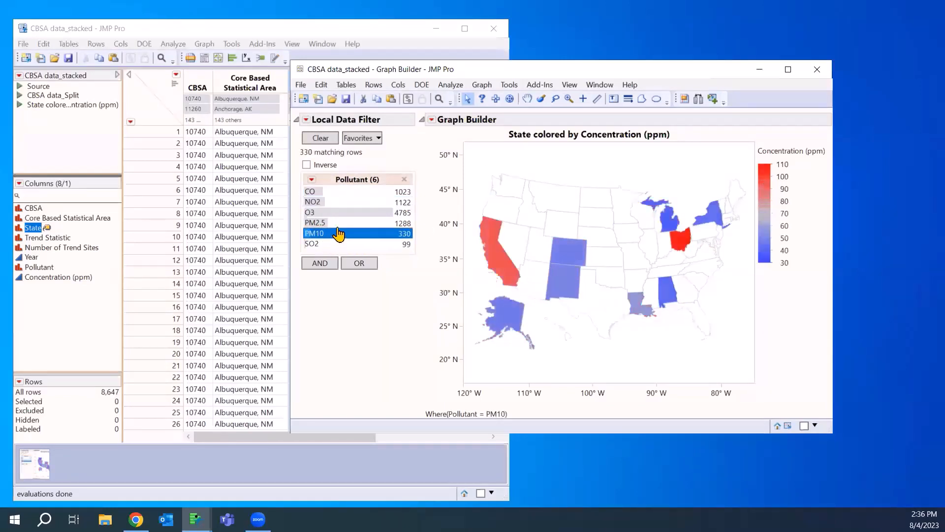
pyautogui.click(332, 223)
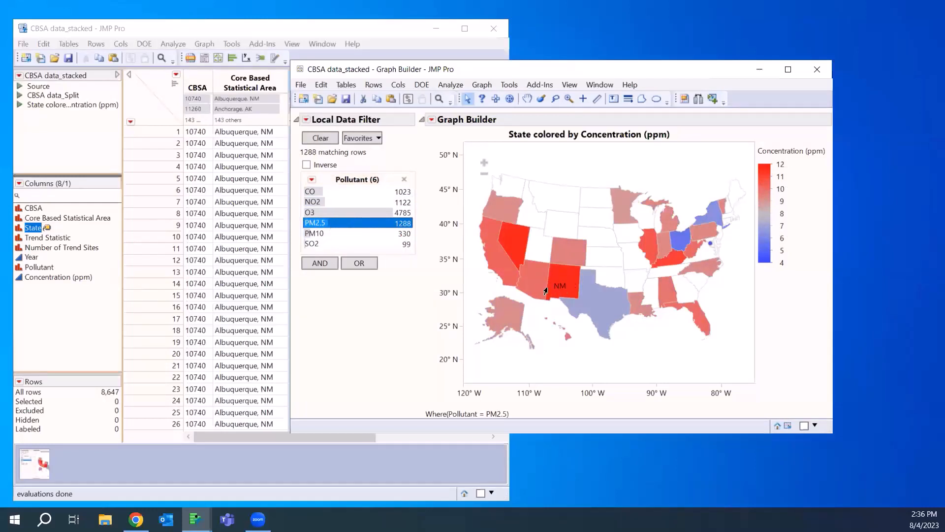
pyautogui.moveTo(545, 290)
# Step: Move the concentration legend inside the map's upper right area and make its gradient horizontal with three labels
pyautogui.moveTo(766, 189); pyautogui.dragTo(683, 124)
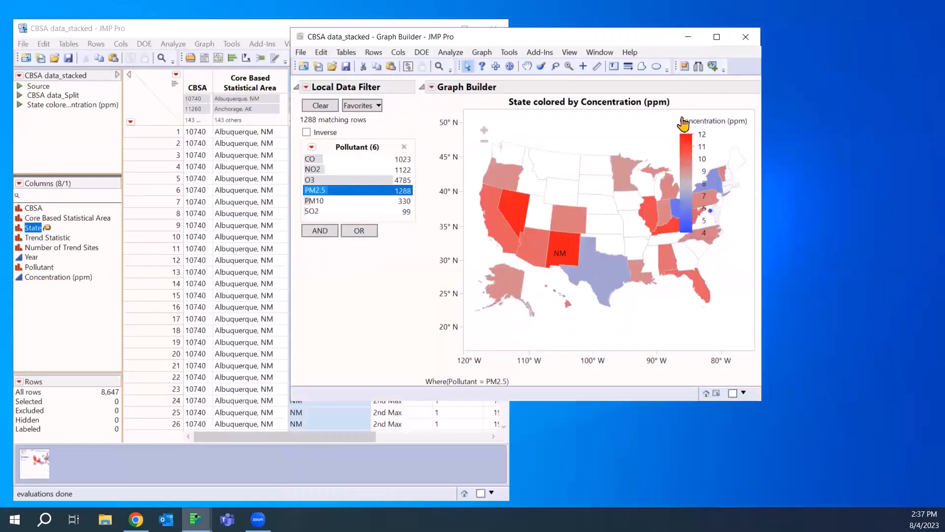
pyautogui.rightClick(688, 166)
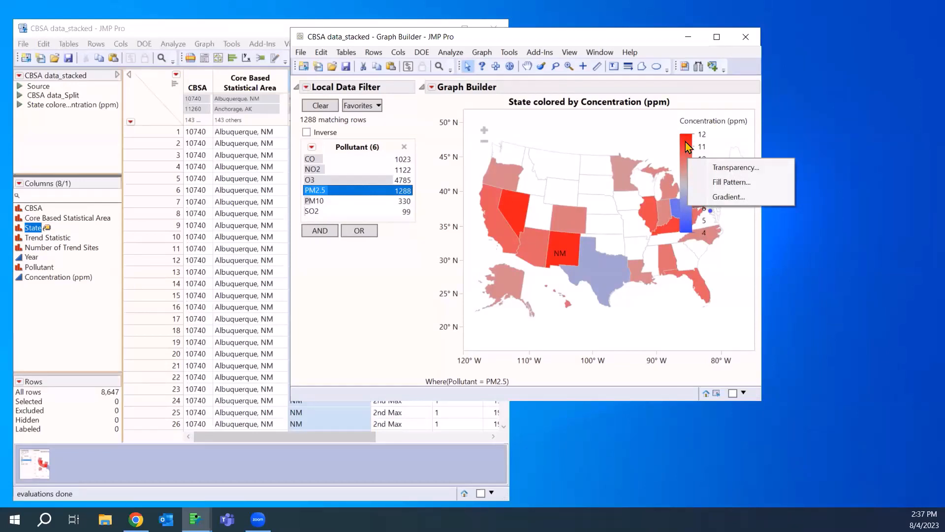
pyautogui.click(714, 199)
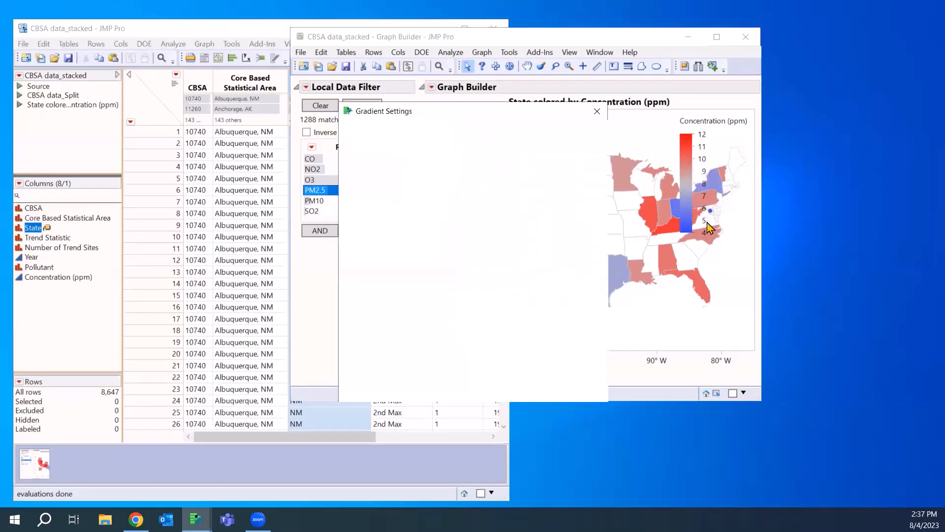
pyautogui.moveTo(339, 330)
pyautogui.mouseDown()
pyautogui.moveTo(340, 343)
pyautogui.moveTo(400, 344)
pyautogui.mouseUp()
pyautogui.click(356, 339)
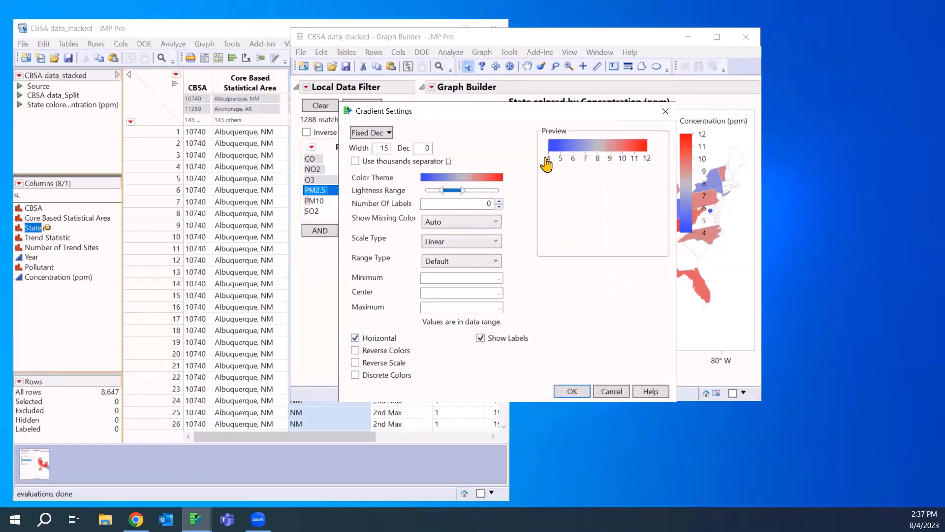
pyautogui.click(499, 201)
pyautogui.click(499, 201)
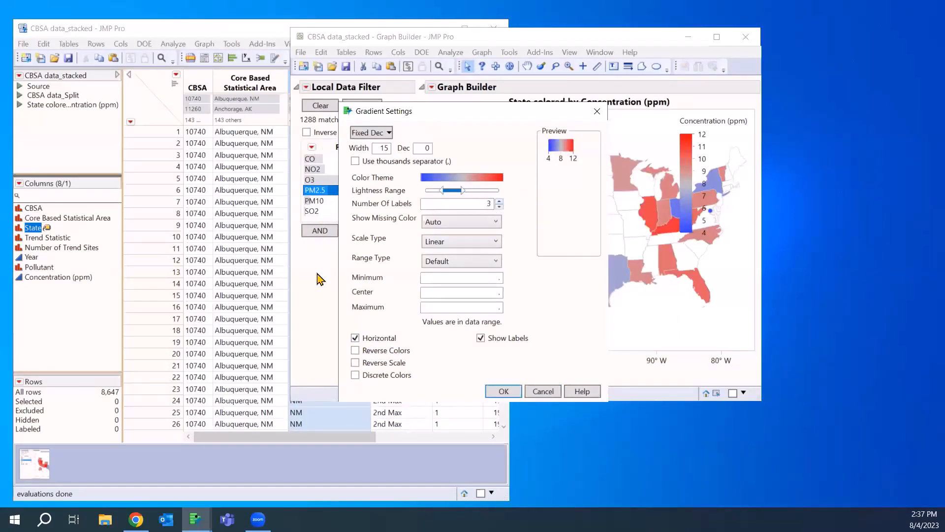
pyautogui.click(500, 392)
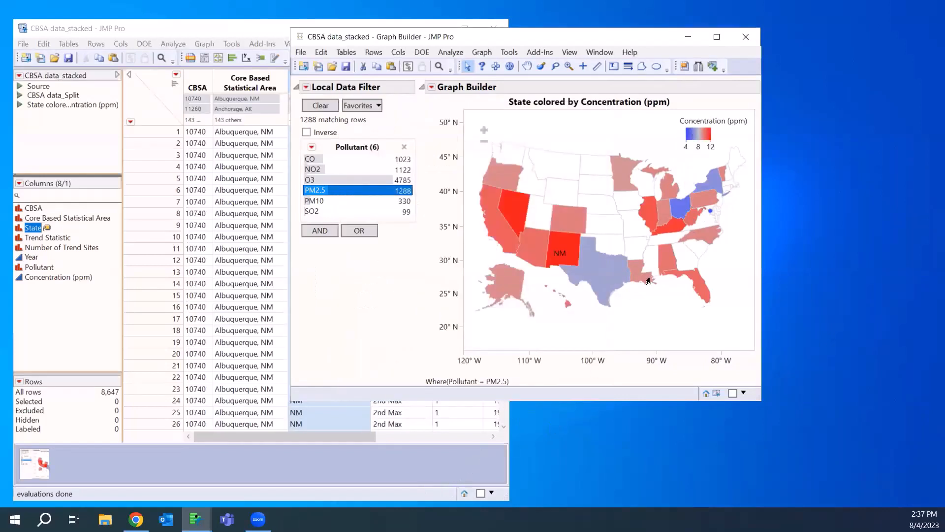
# Step: Reopen the legend's gradient settings to review the available options, and accept them as they are
pyautogui.rightClick(697, 132)
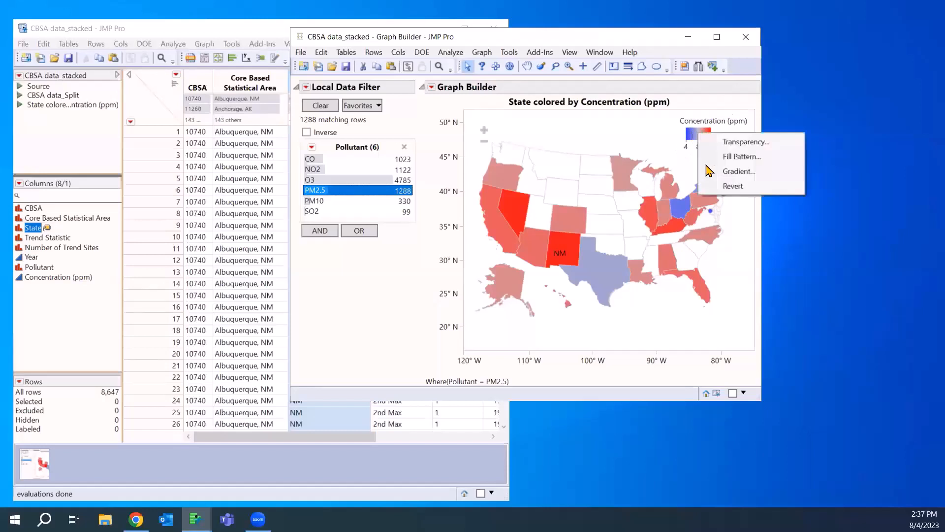
pyautogui.click(734, 172)
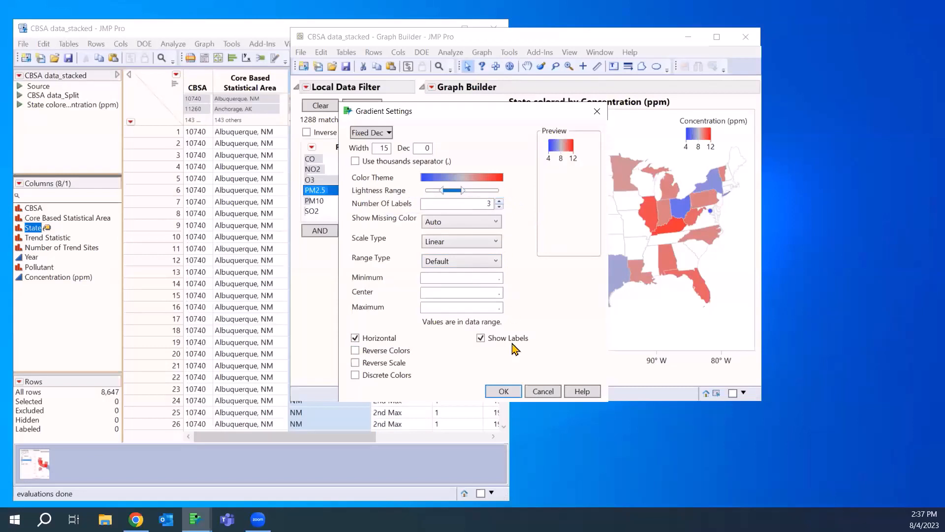
pyautogui.click(504, 391)
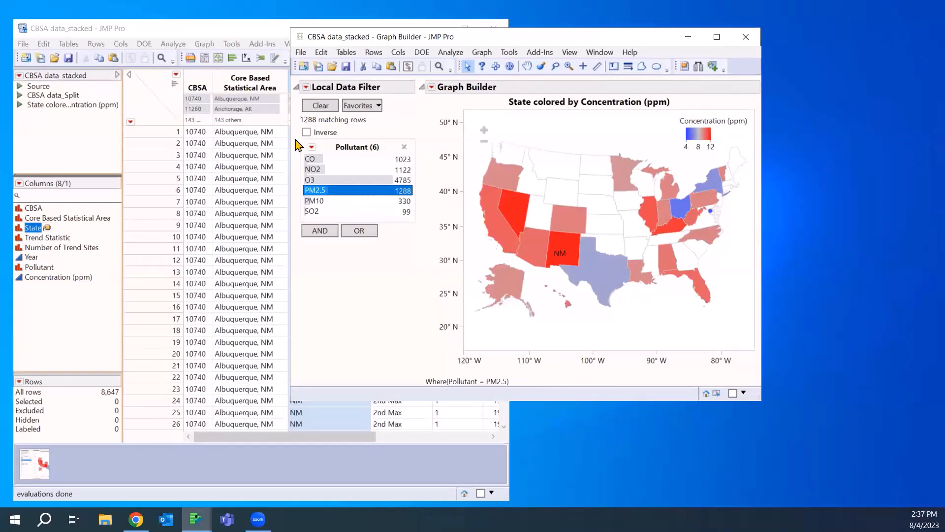
# Step: View the map filtered by different pollutants, ending on SO2, and close the map's graph window
pyautogui.click(319, 159)
pyautogui.click(321, 181)
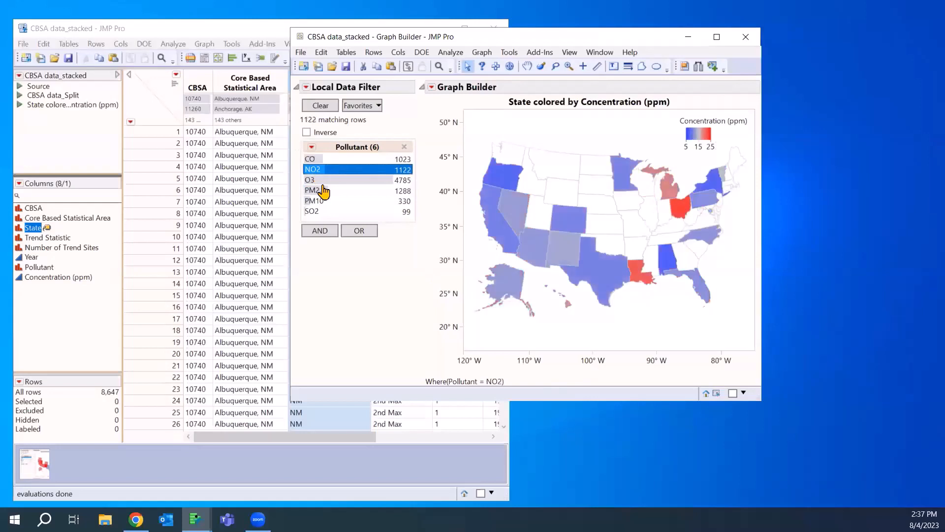
pyautogui.click(322, 191)
pyautogui.click(323, 201)
pyautogui.click(323, 212)
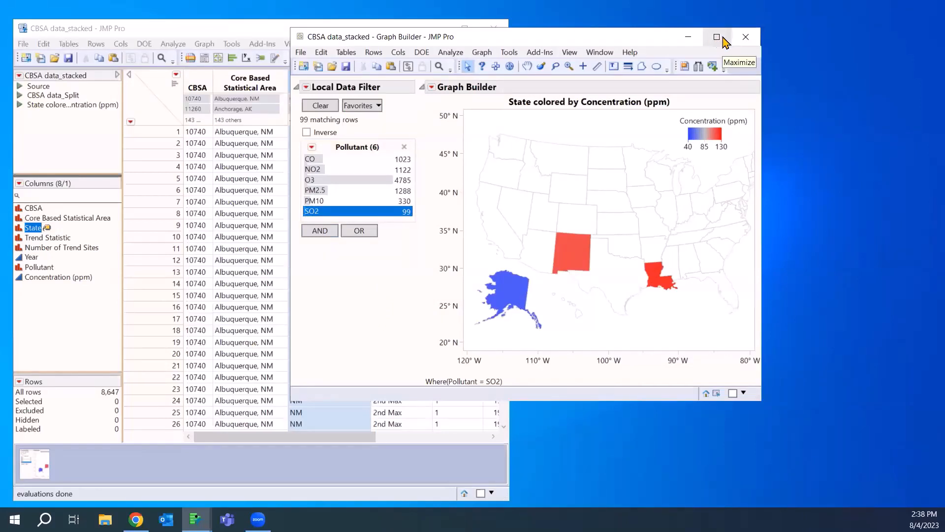
pyautogui.click(746, 36)
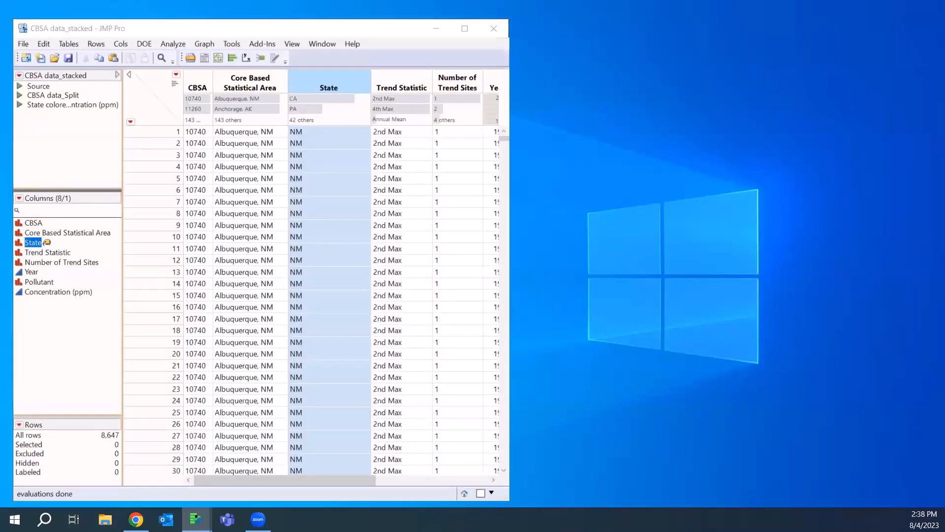
# Step: Examine the Example 2 state bar chart and pollutant area chart in the Visualization Journal, and return to the CBSA data_stacked table
pyautogui.scroll(10, 329, 236)
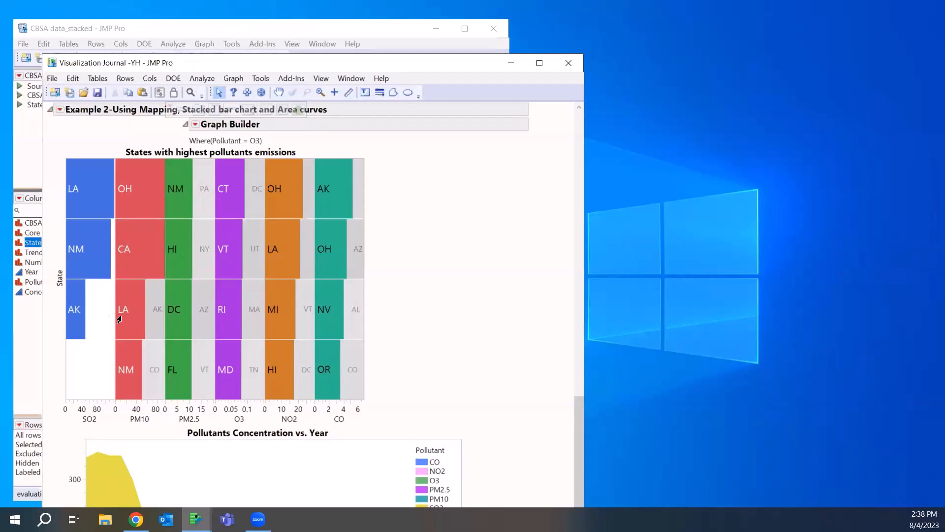
pyautogui.scroll(-5, 127, 323)
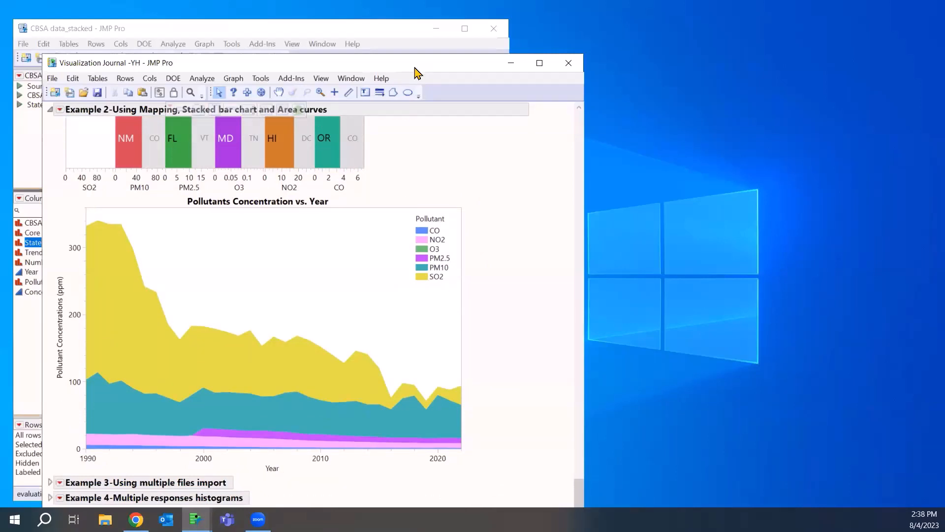
pyautogui.moveTo(415, 68); pyautogui.dragTo(341, 243)
pyautogui.click(340, 31)
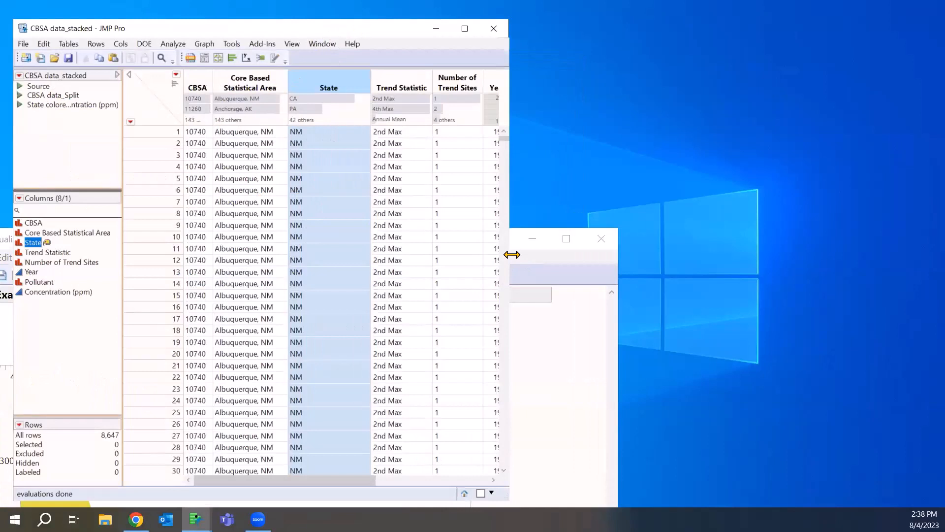
# Step: Widen the CBSA data_stacked table to show all its columns, select the Pollutant column and look at the table operations including Split
pyautogui.moveTo(512, 254); pyautogui.dragTo(737, 254)
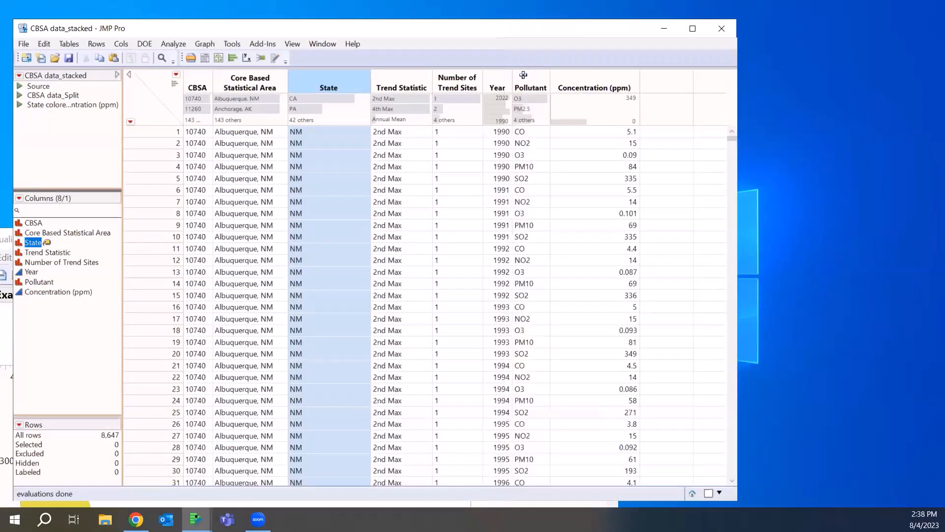
pyautogui.click(523, 75)
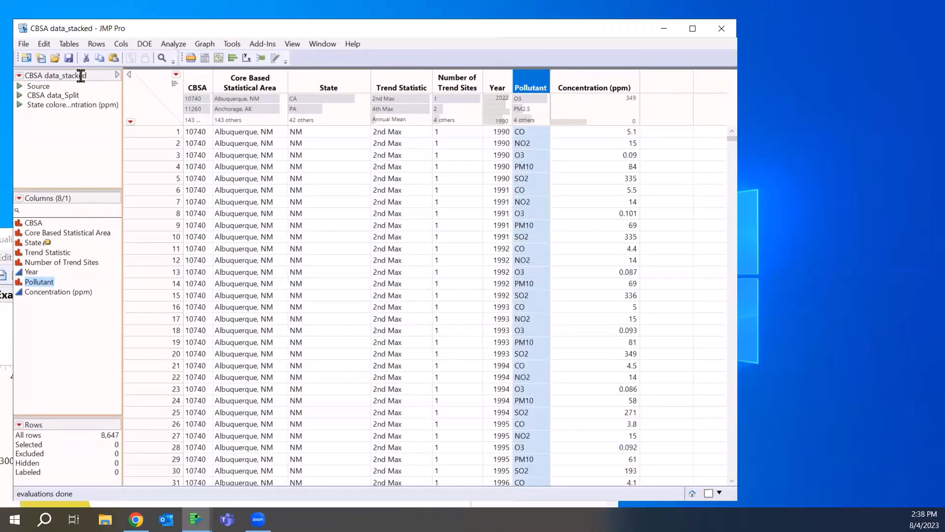
pyautogui.click(69, 43)
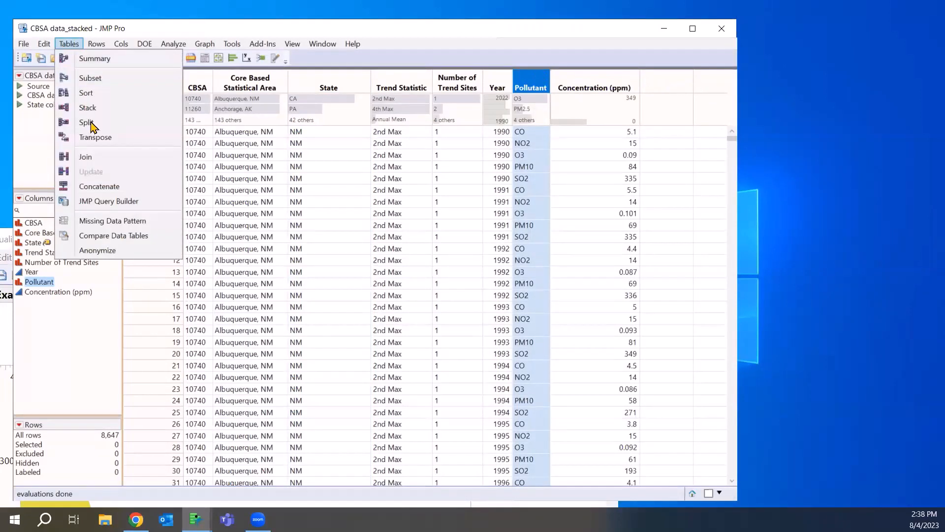
pyautogui.click(394, 38)
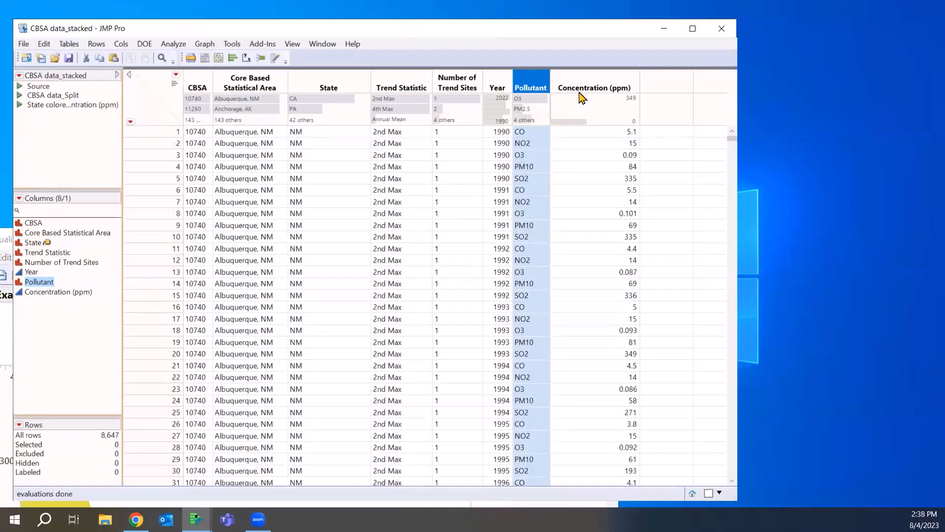
# Step: Run the saved CBSA data_Split script, and reposition and widen the split table to show every pollutant column
pyautogui.click(20, 96)
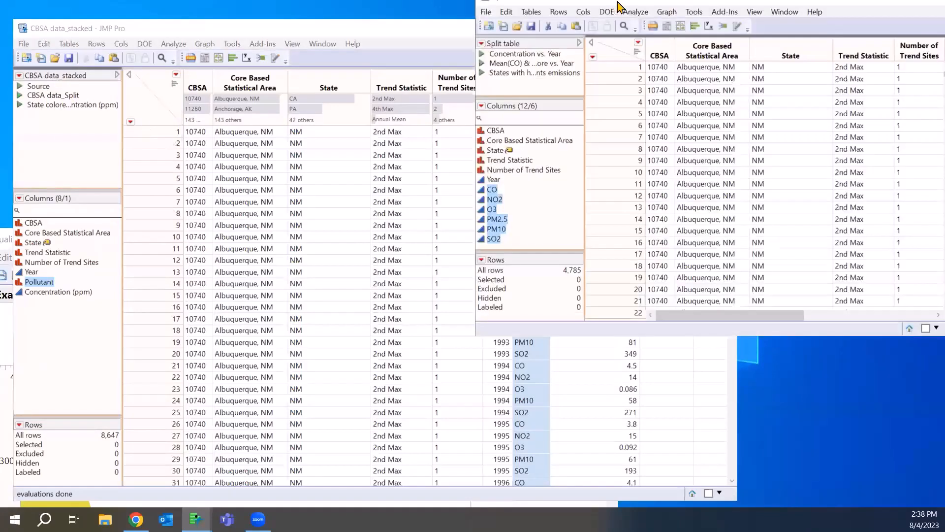
pyautogui.moveTo(544, 17); pyautogui.dragTo(463, 60)
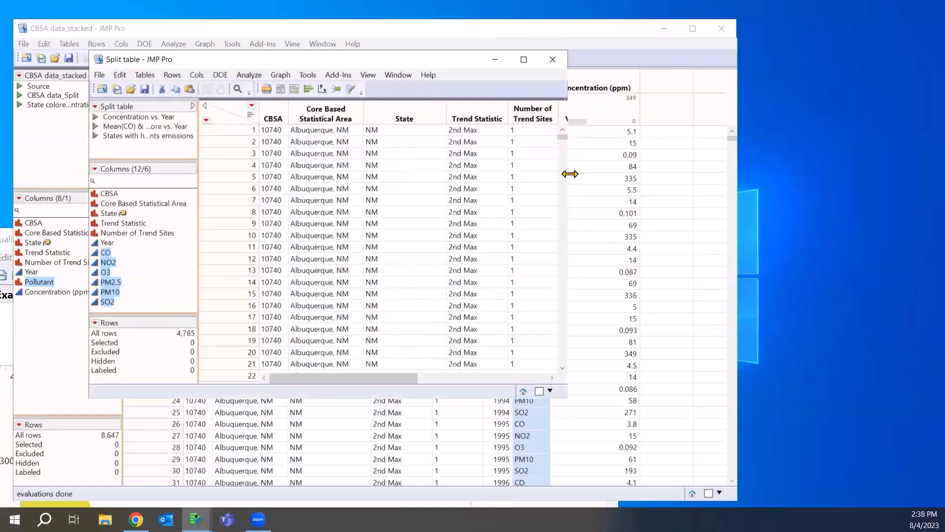
pyautogui.moveTo(569, 174); pyautogui.dragTo(834, 174)
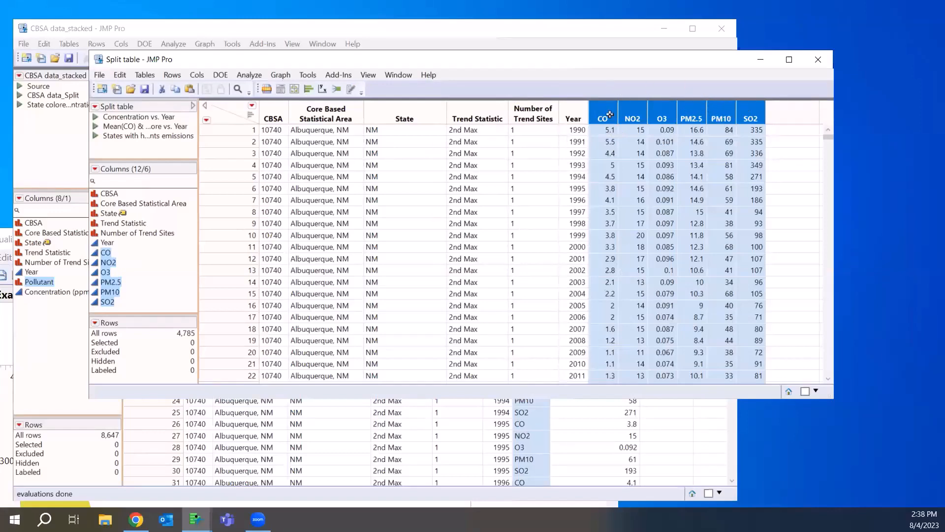
# Step: Clear the stacked table and journal away from the split table, and check the journal's chart of states with highest pollutants emissions
pyautogui.click(664, 28)
pyautogui.click(58, 242)
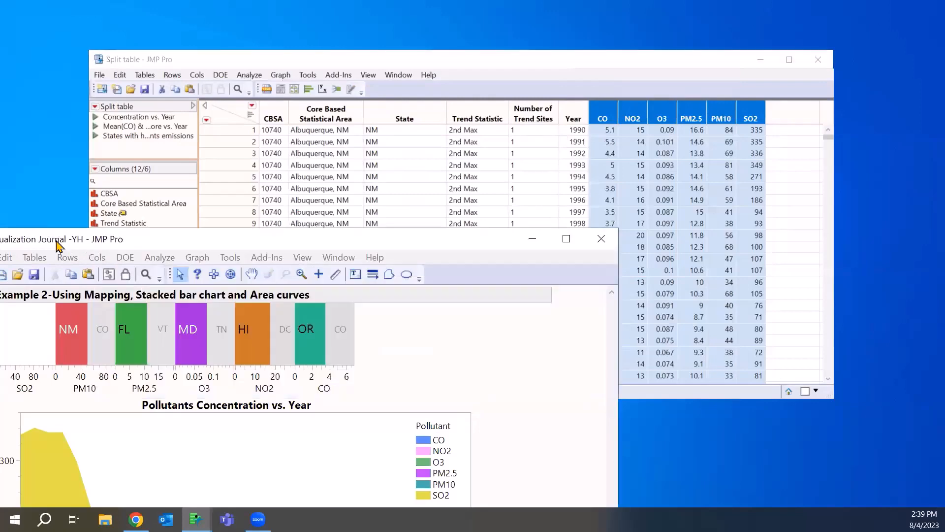
pyautogui.click(532, 239)
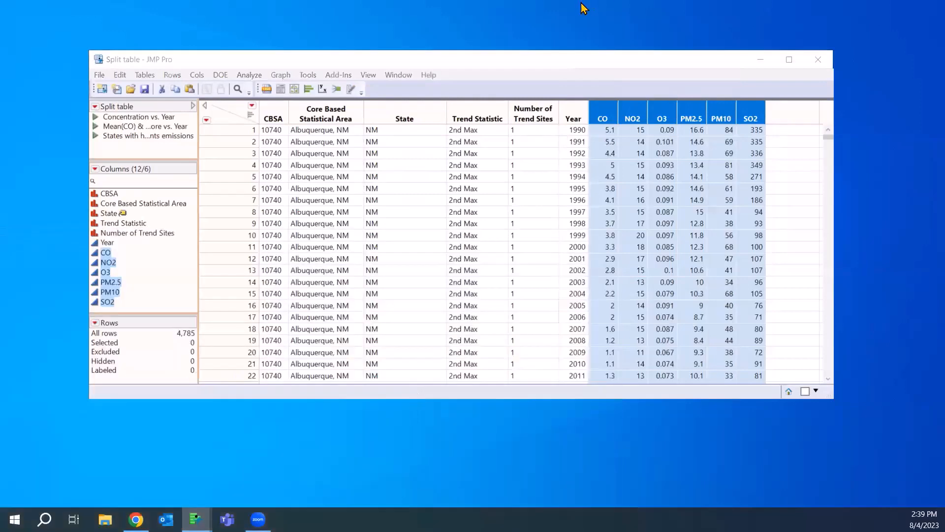
pyautogui.click(539, 60)
pyautogui.moveTo(542, 64); pyautogui.dragTo(467, 17)
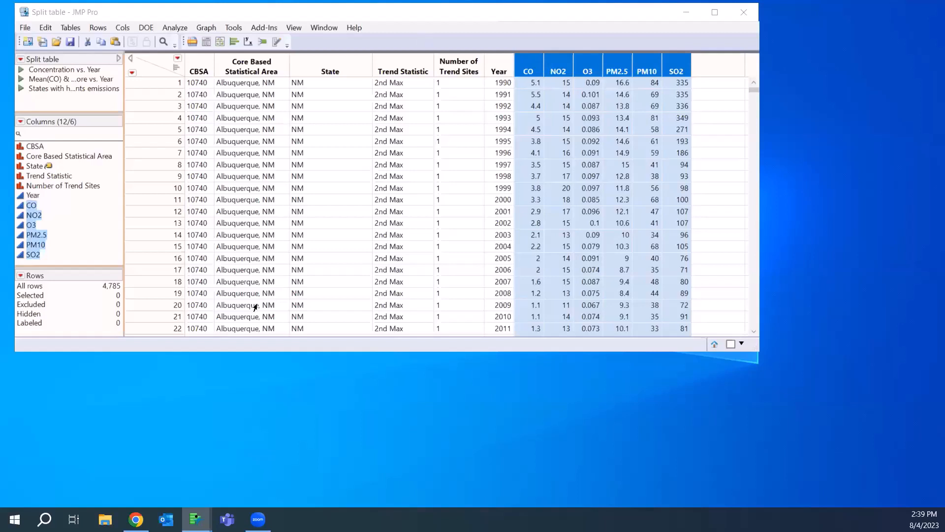
pyautogui.hotkey('alt', 'Tab')
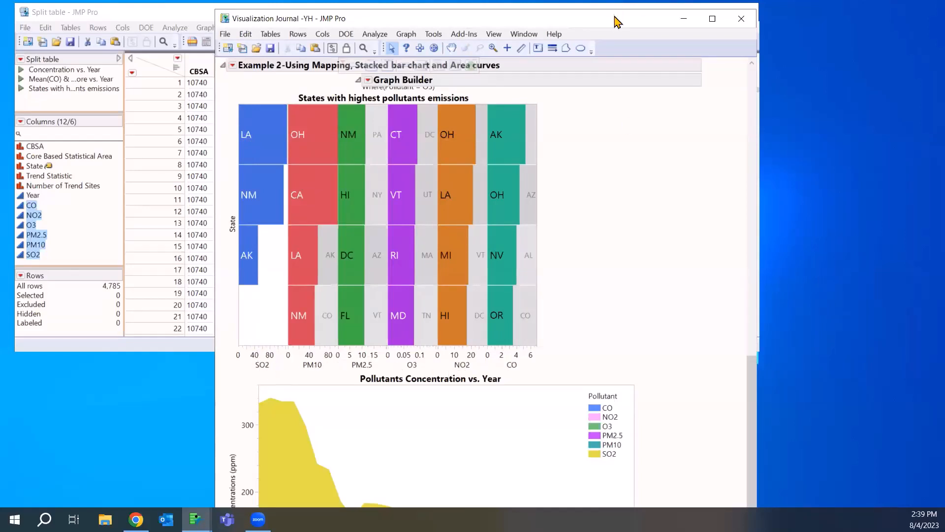
pyautogui.moveTo(615, 22); pyautogui.dragTo(608, 530)
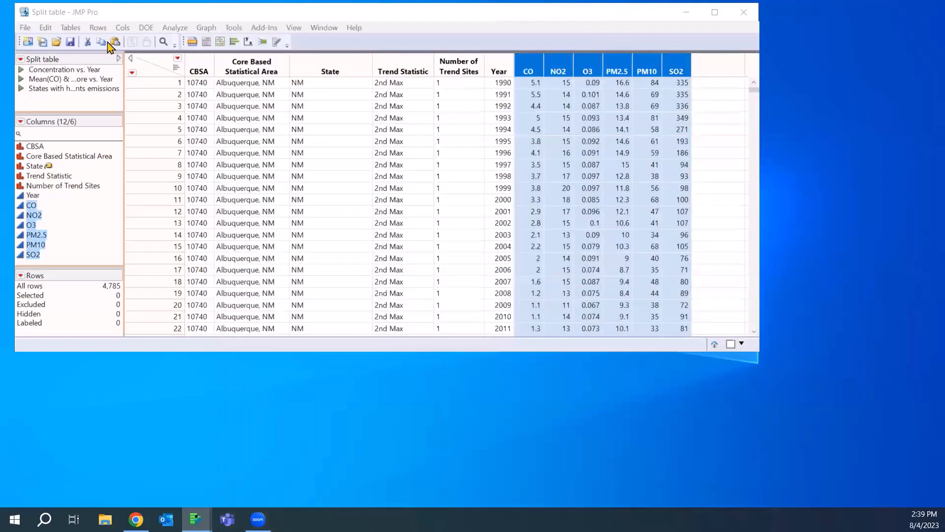
# Step: Start a Graph Builder graph from the split table with CO, NO2, O3, PM2.5, PM10 and SO2 on separate side-by-side X axes
pyautogui.click(204, 28)
pyautogui.click(206, 28)
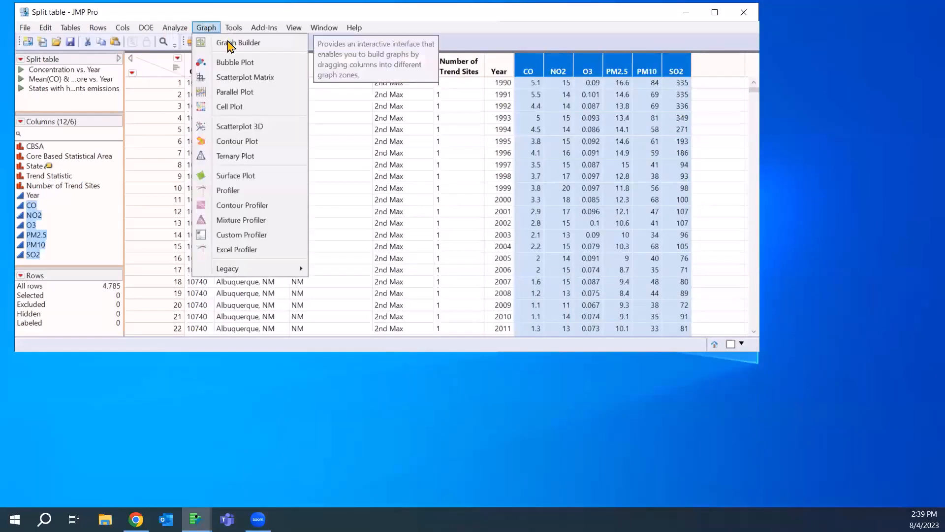
pyautogui.click(461, 131)
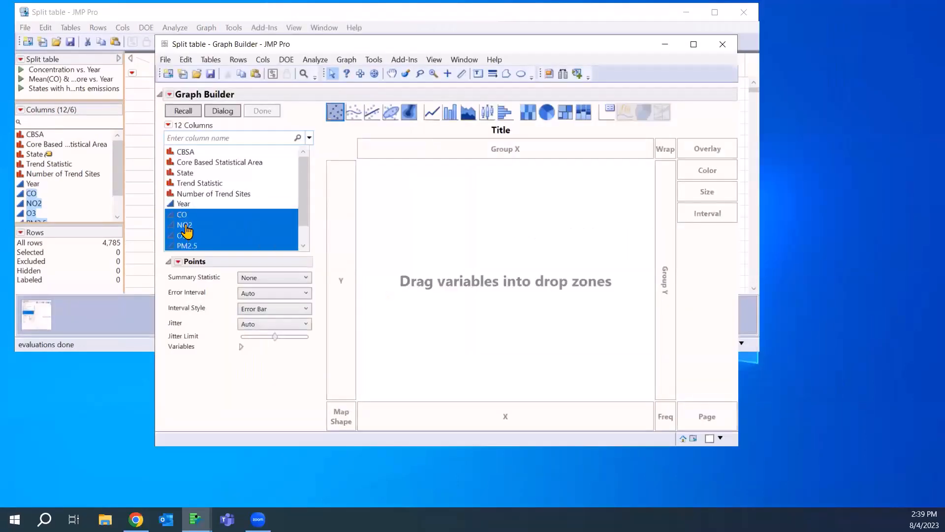
pyautogui.moveTo(186, 235); pyautogui.dragTo(469, 422)
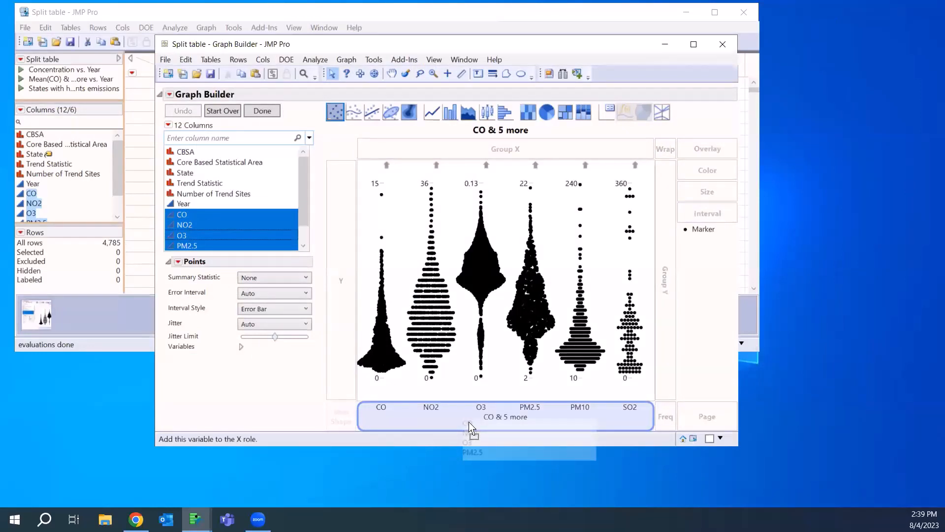
pyautogui.moveTo(469, 421)
pyautogui.mouseDown()
pyautogui.moveTo(335, 419)
pyautogui.moveTo(332, 409)
pyautogui.moveTo(457, 411)
pyautogui.mouseUp()
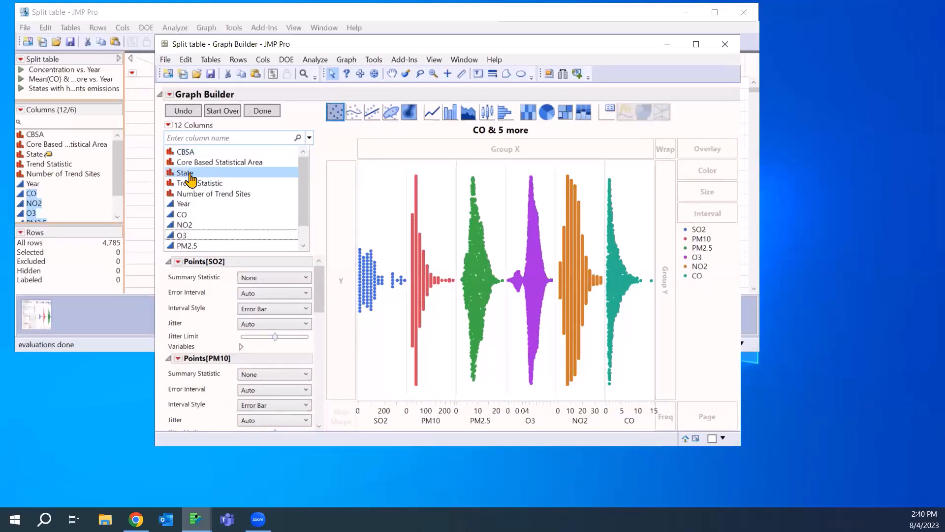
# Step: Place State on the Y axis and change the graph from points to bars
pyautogui.moveTo(184, 175); pyautogui.dragTo(344, 223)
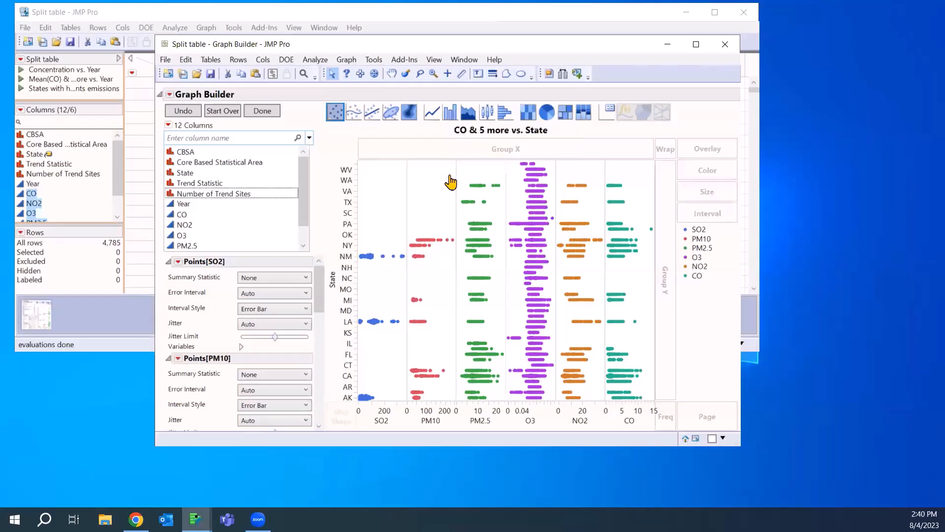
pyautogui.moveTo(451, 182); pyautogui.dragTo(448, 173)
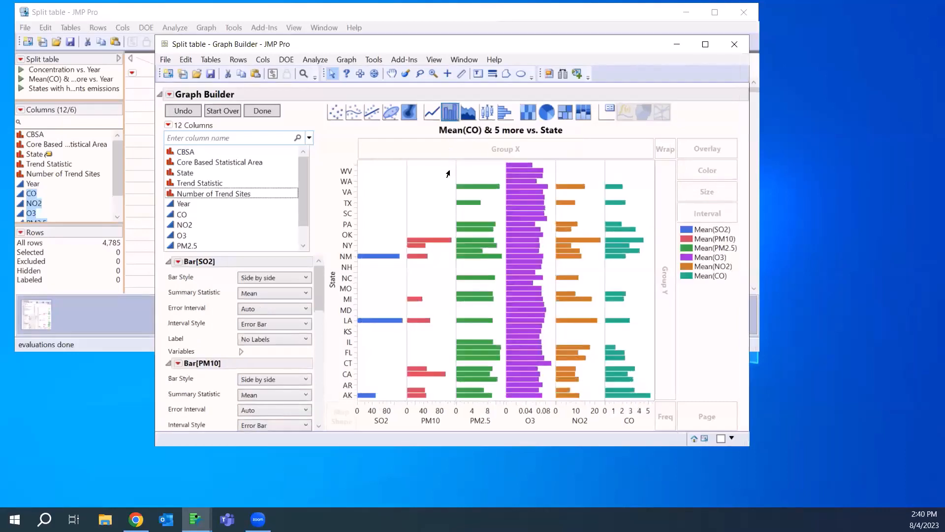
# Step: Set the bar style of the SO2 and PM10 bars to Packed
pyautogui.click(271, 281)
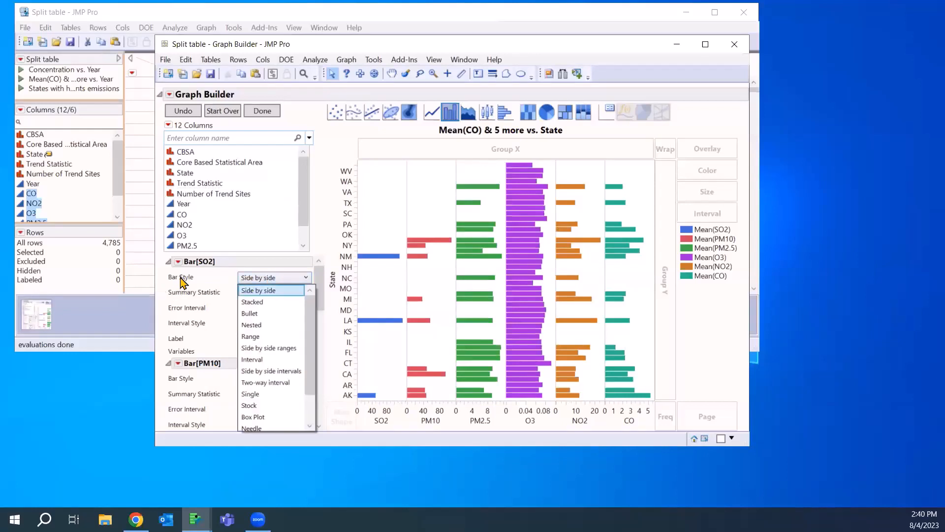
pyautogui.scroll(-1, 272, 375)
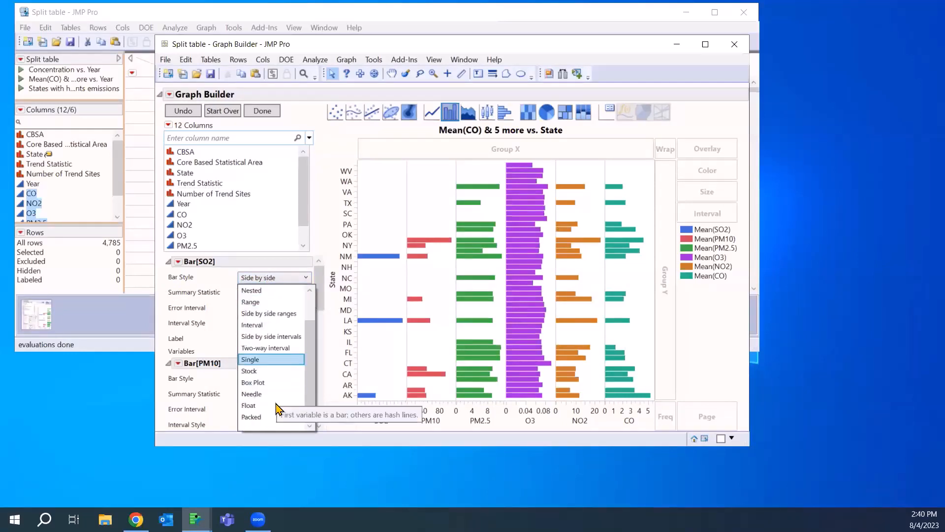
pyautogui.click(254, 418)
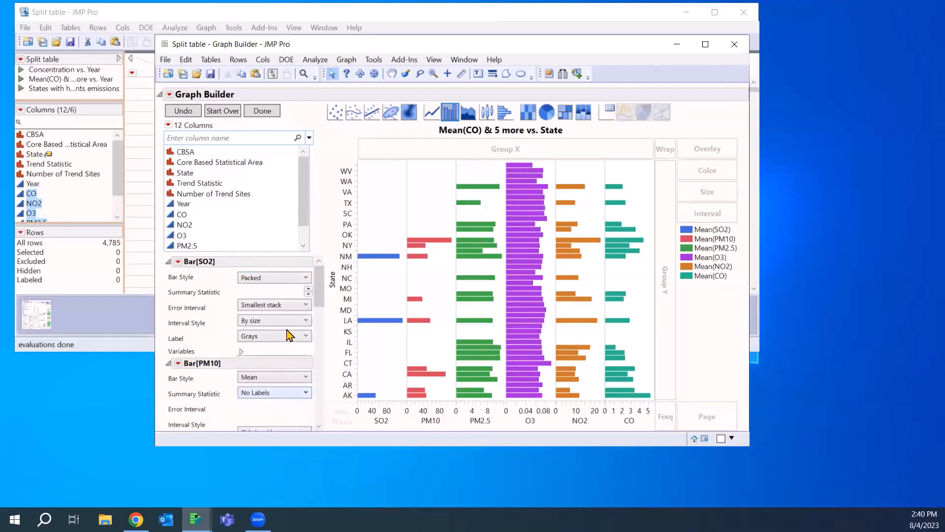
pyautogui.scroll(-3, 269, 374)
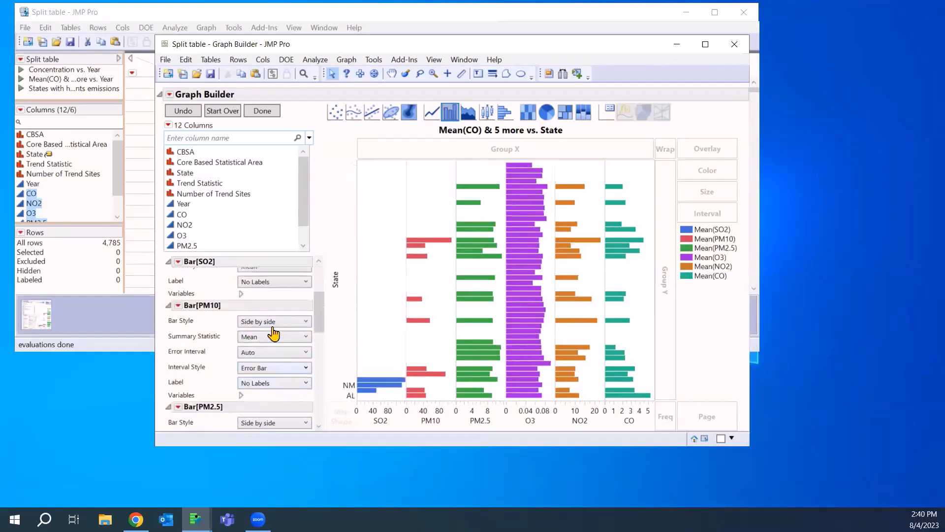
pyautogui.click(273, 322)
pyautogui.scroll(-1, 257, 466)
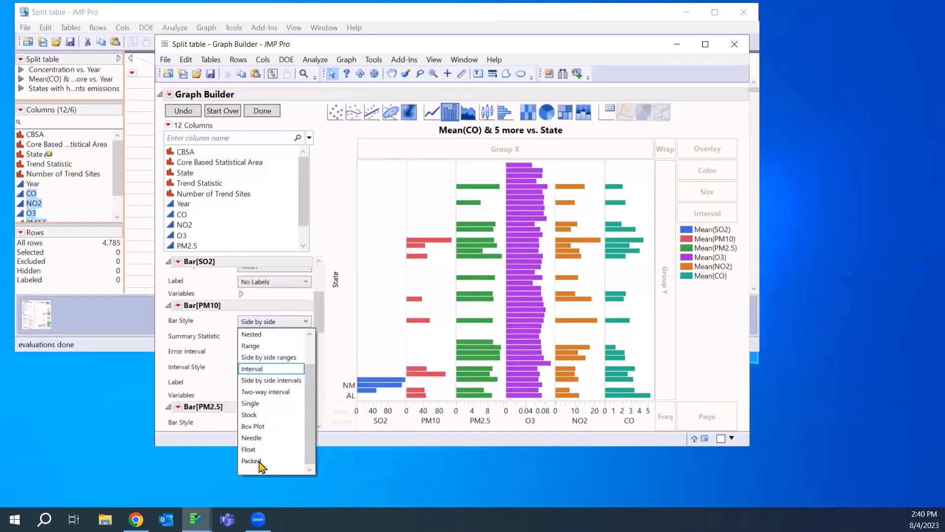
pyautogui.click(270, 457)
# Step: Change the PM2.5 and NO2 bars from side-by-side to the Packed bar style
pyautogui.scroll(-2, 285, 388)
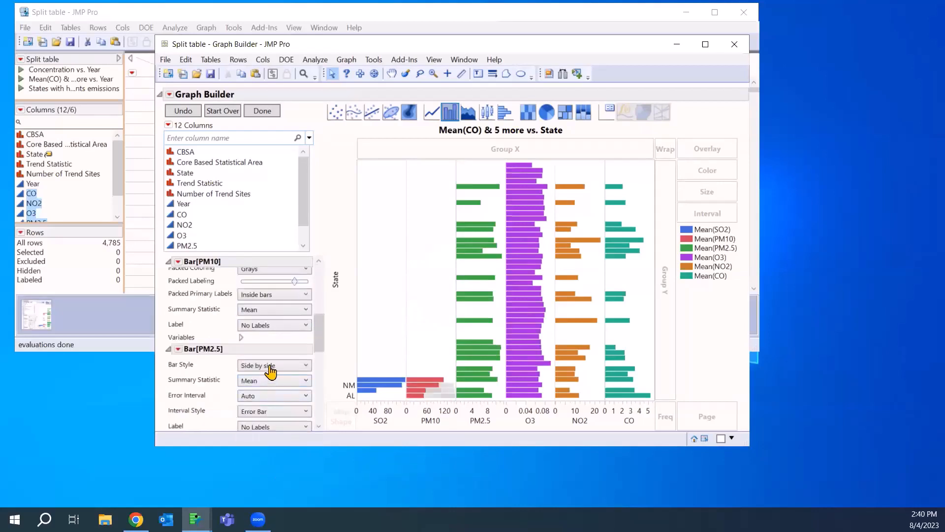
pyautogui.click(273, 365)
pyautogui.scroll(-3, 274, 483)
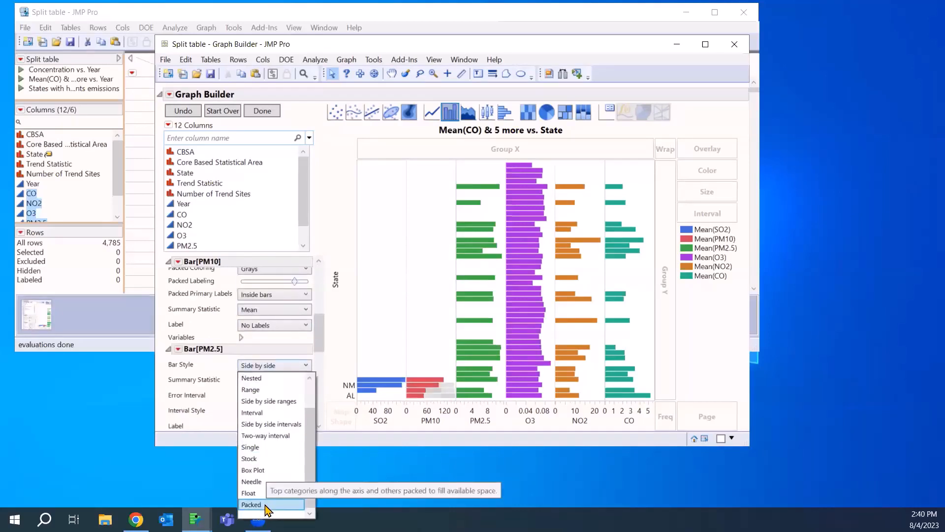
pyautogui.click(270, 511)
pyautogui.scroll(-5, 276, 403)
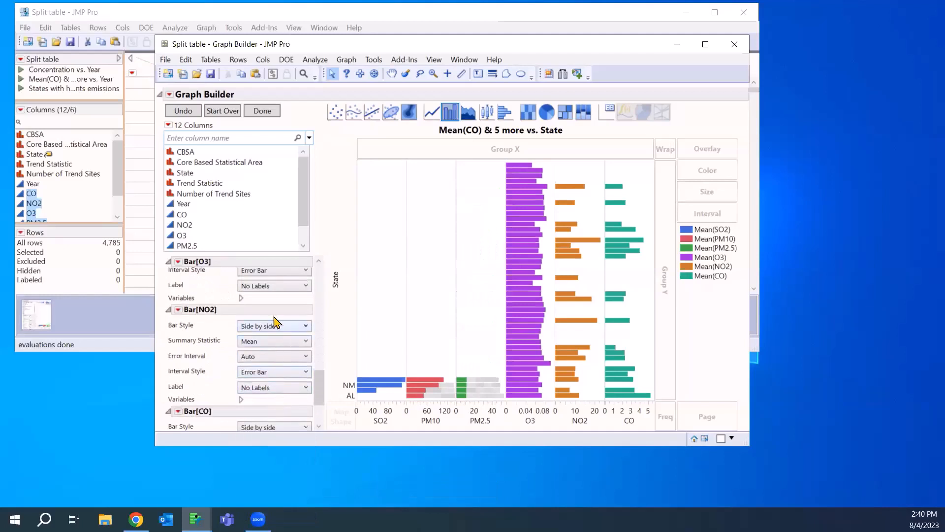
pyautogui.click(273, 326)
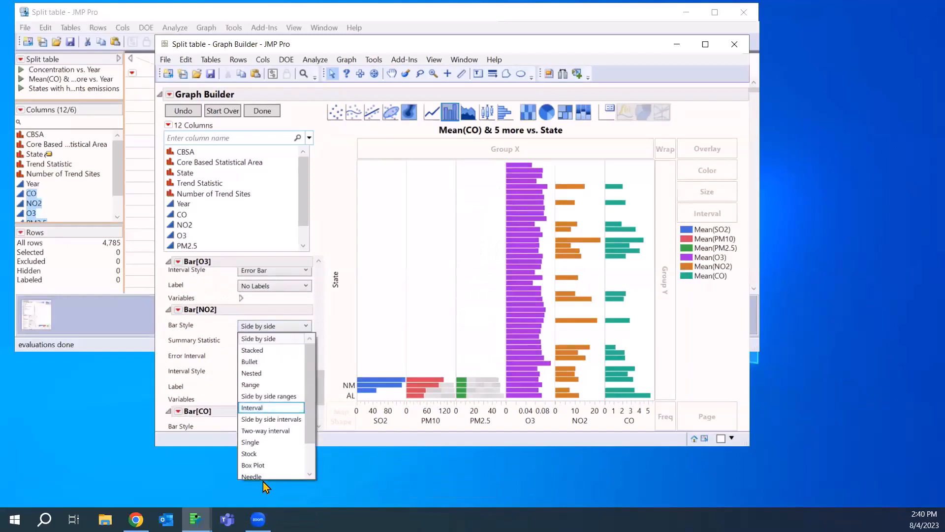
pyautogui.scroll(-2, 263, 481)
pyautogui.click(261, 465)
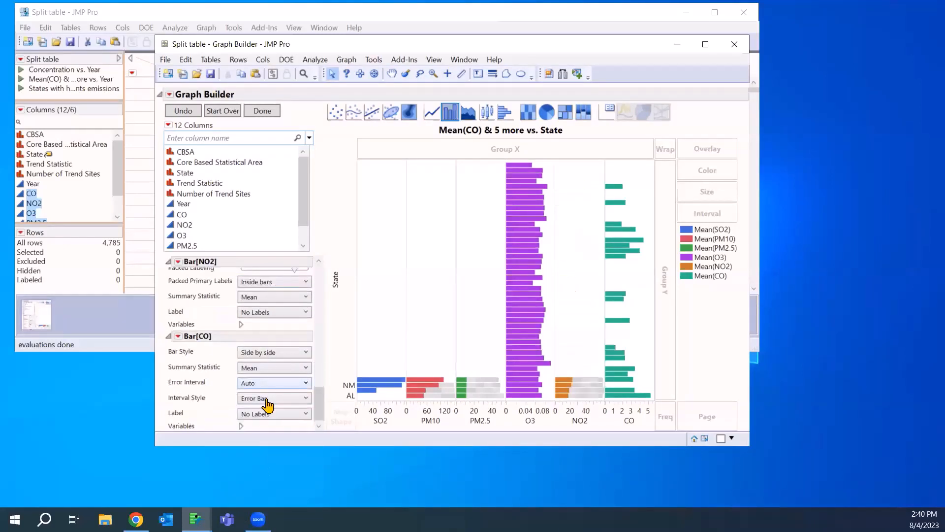
# Step: Apply the Packed bar style to the CO and O3 bars as well
pyautogui.scroll(-3, 268, 406)
pyautogui.scroll(-2, 266, 499)
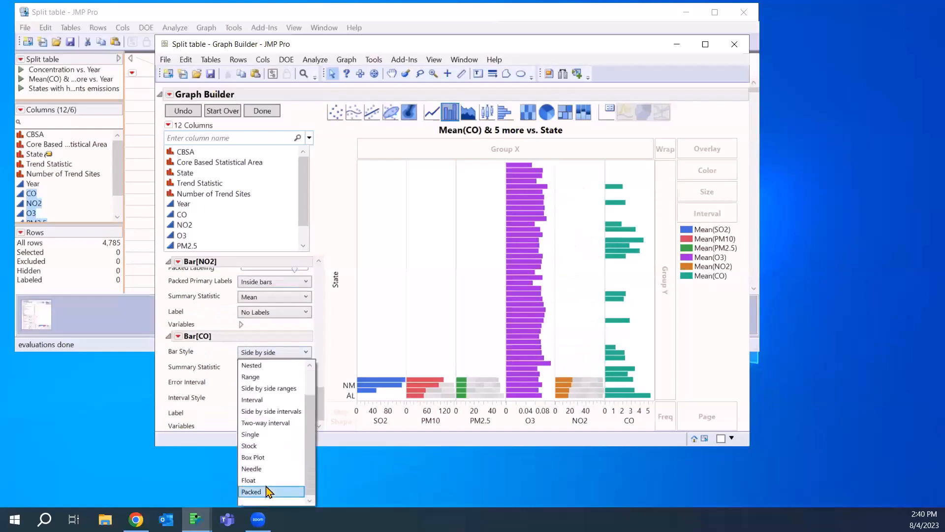
pyautogui.click(261, 493)
pyautogui.scroll(-2, 267, 380)
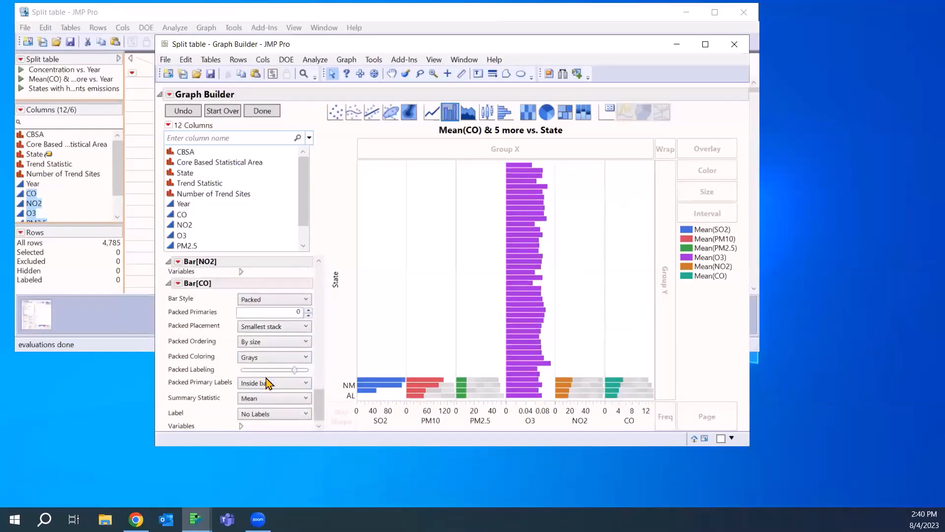
pyautogui.scroll(3, 267, 368)
pyautogui.scroll(4, 269, 365)
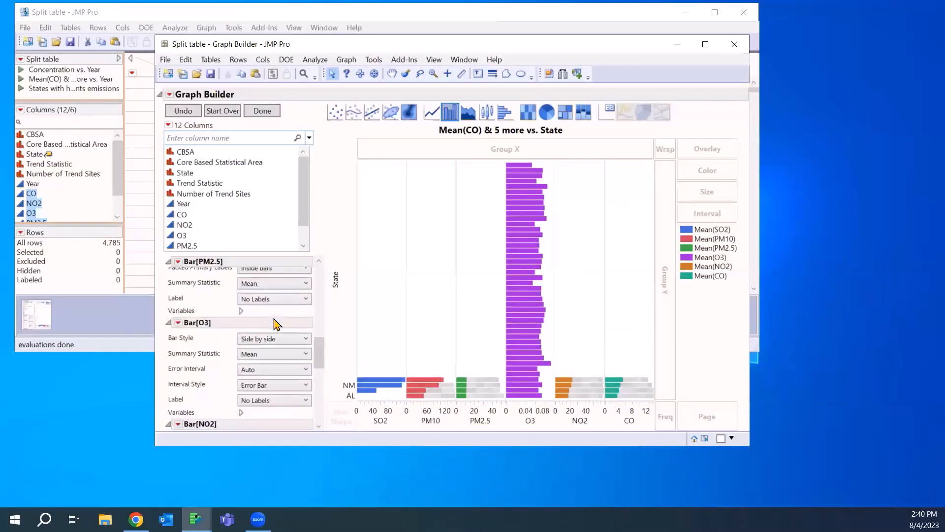
pyautogui.click(275, 339)
pyautogui.scroll(-3, 263, 473)
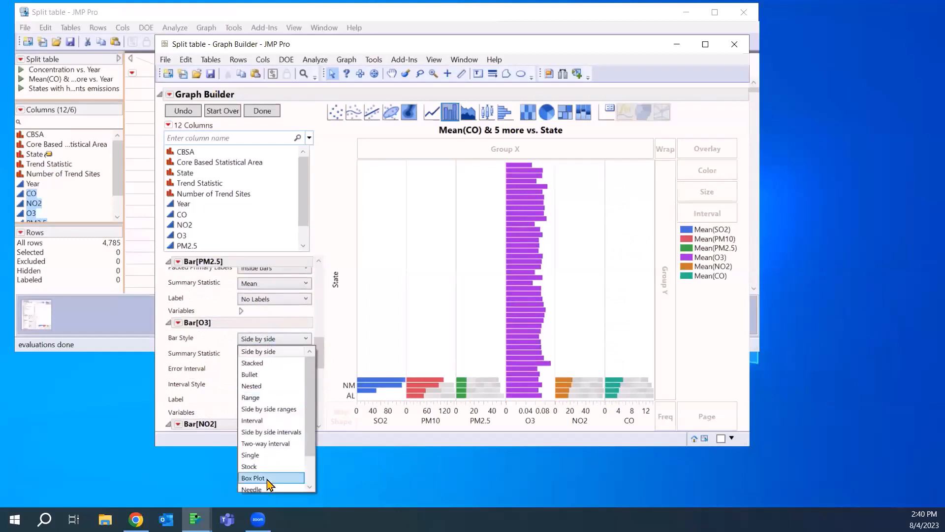
pyautogui.click(256, 478)
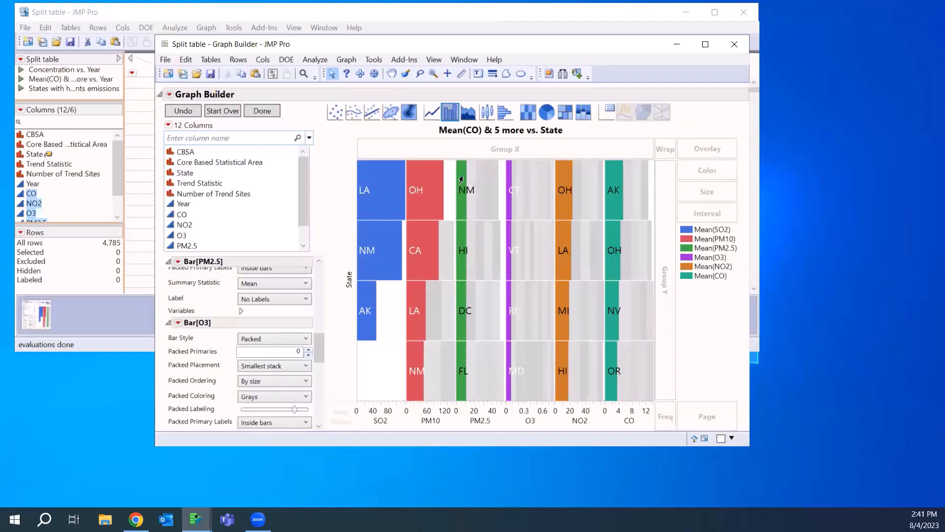
pyautogui.scroll(1, 291, 339)
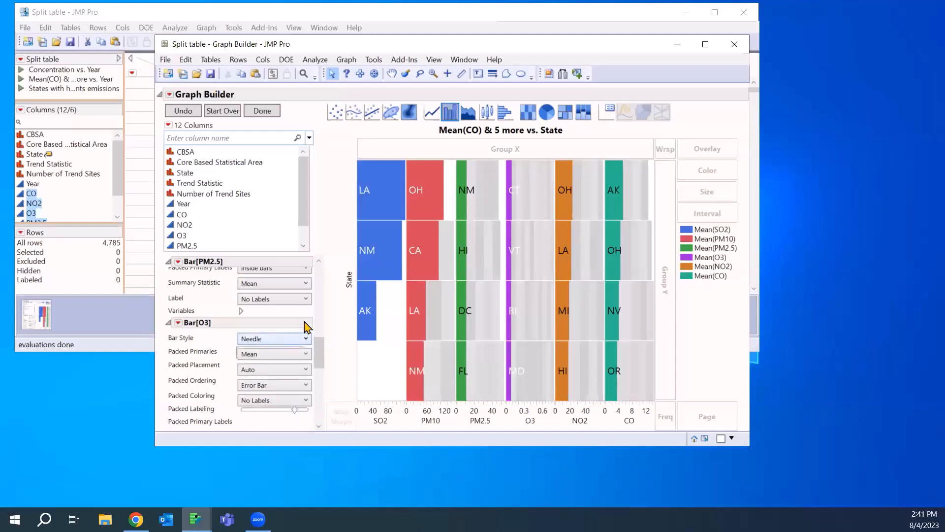
pyautogui.scroll(-1, 293, 345)
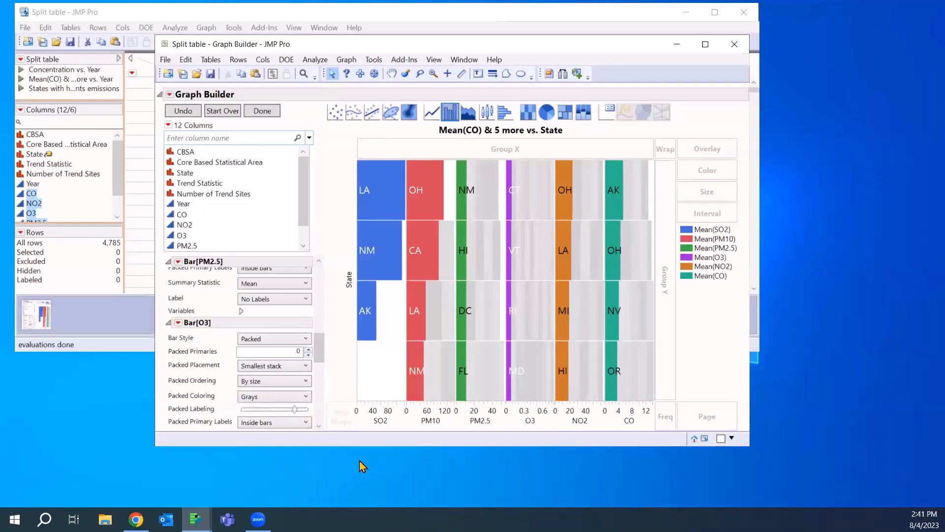
# Step: Exclude all six pollutant means from the legend in the legend settings, and finish the graph to hide its control panel
pyautogui.click(170, 95)
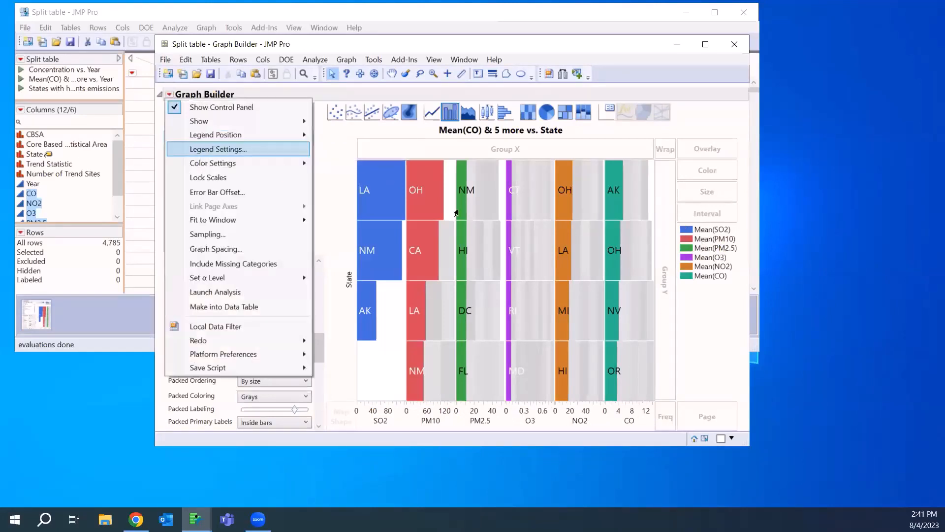
pyautogui.click(202, 151)
pyautogui.click(350, 168)
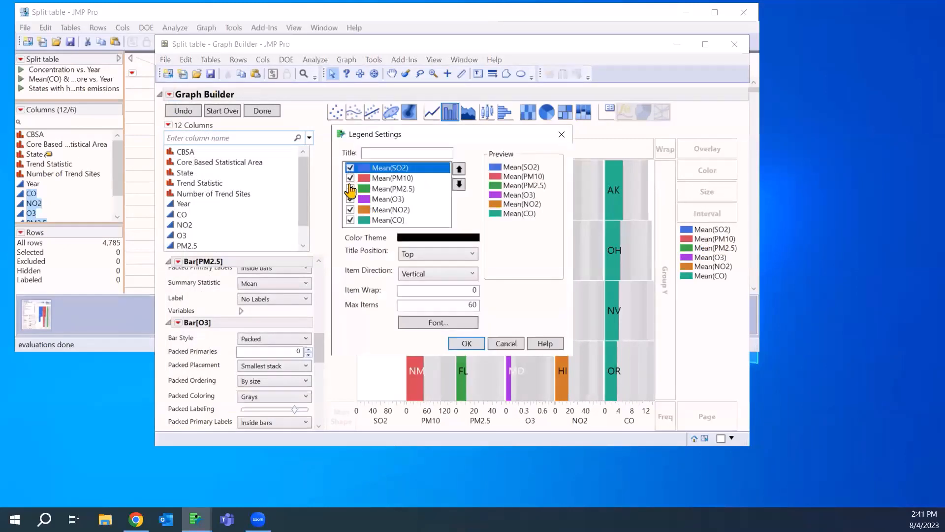
pyautogui.click(350, 178)
pyautogui.click(350, 189)
pyautogui.click(350, 199)
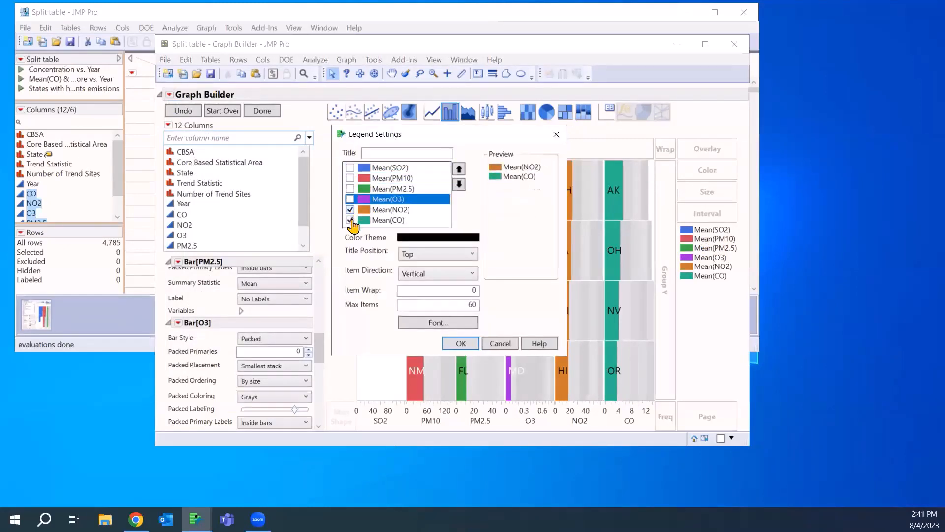
pyautogui.click(350, 209)
pyautogui.click(455, 343)
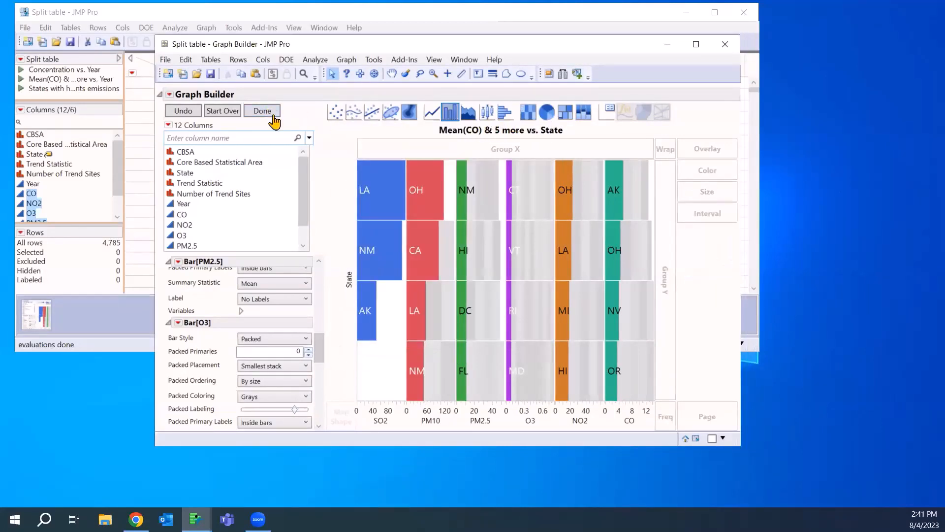
pyautogui.click(274, 116)
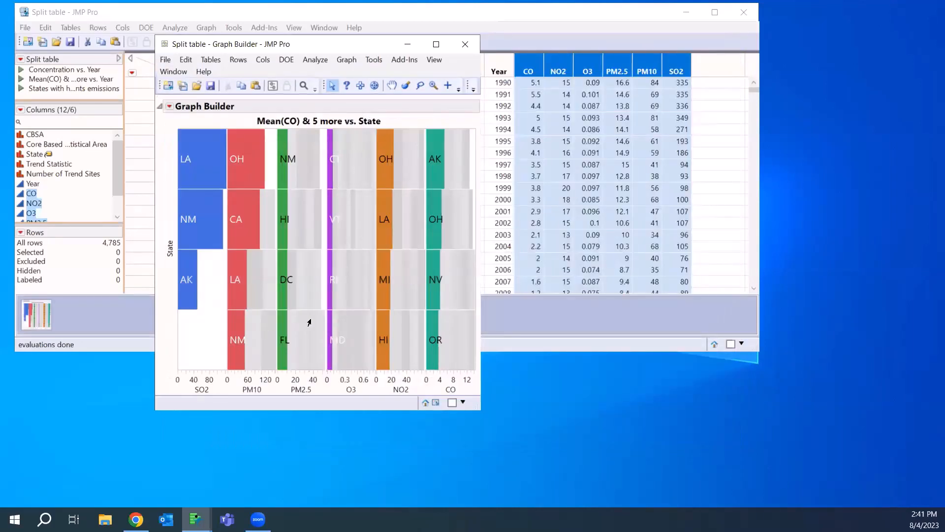
# Step: Rescale the PM2.5, O3, NO2 and CO axes to shorter ranges so the leading states' bars look wider
pyautogui.moveTo(311, 322)
pyautogui.moveTo(316, 373); pyautogui.dragTo(341, 371)
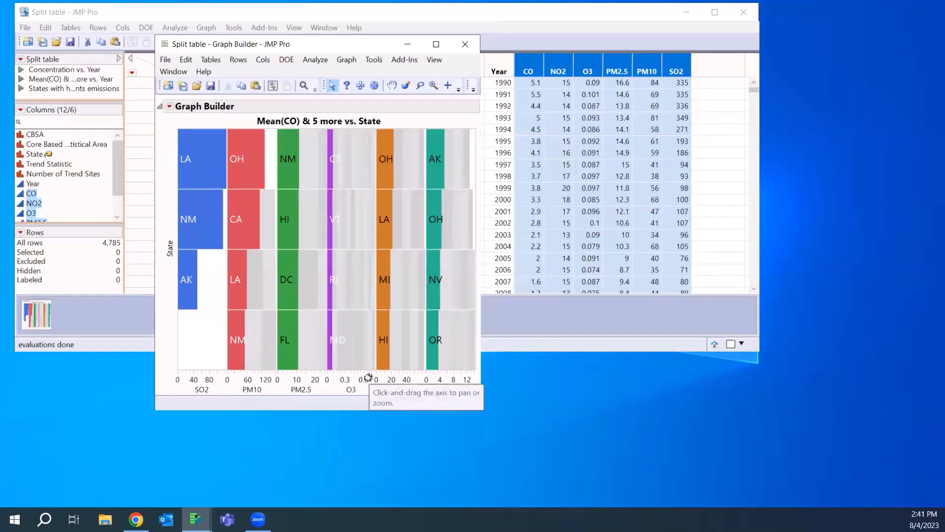
pyautogui.moveTo(372, 380); pyautogui.dragTo(484, 377)
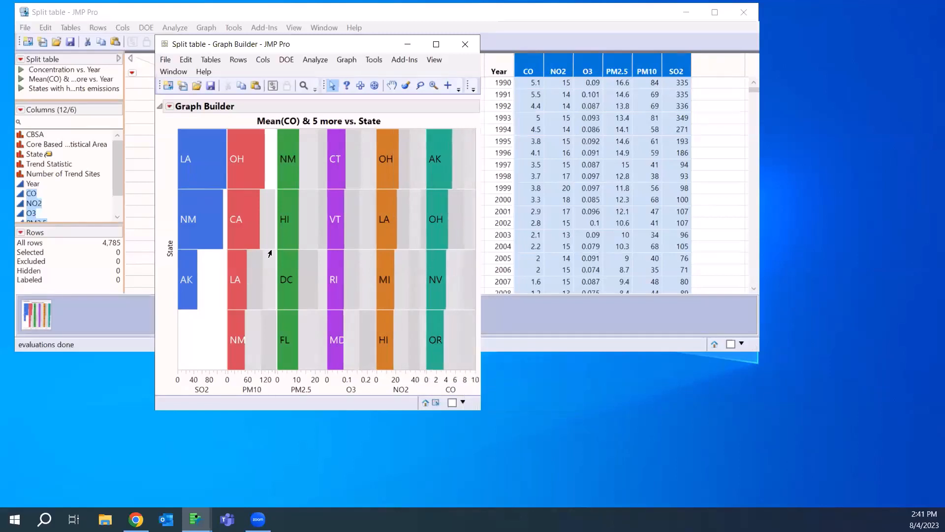
# Step: Show the control panel again, examine the O3 bar style and packed ordering choices without changing them, and finish editing
pyautogui.click(170, 106)
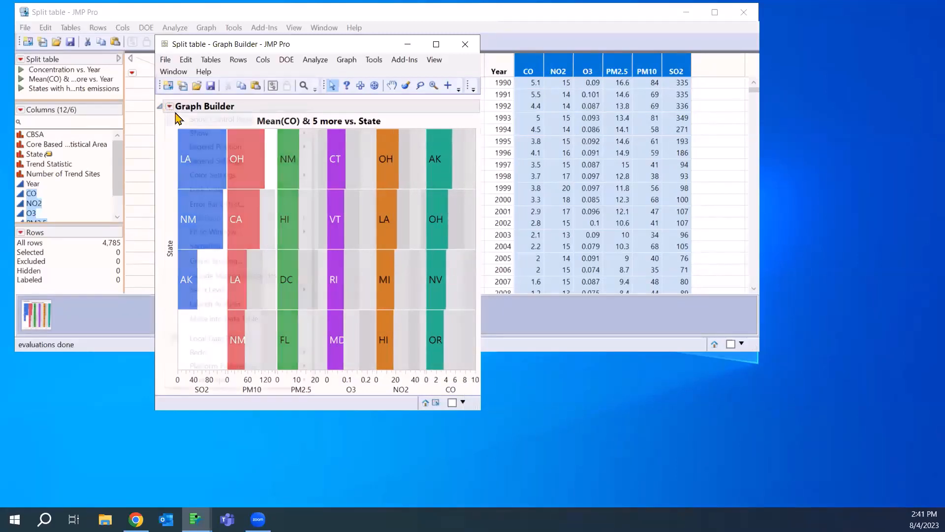
pyautogui.click(183, 119)
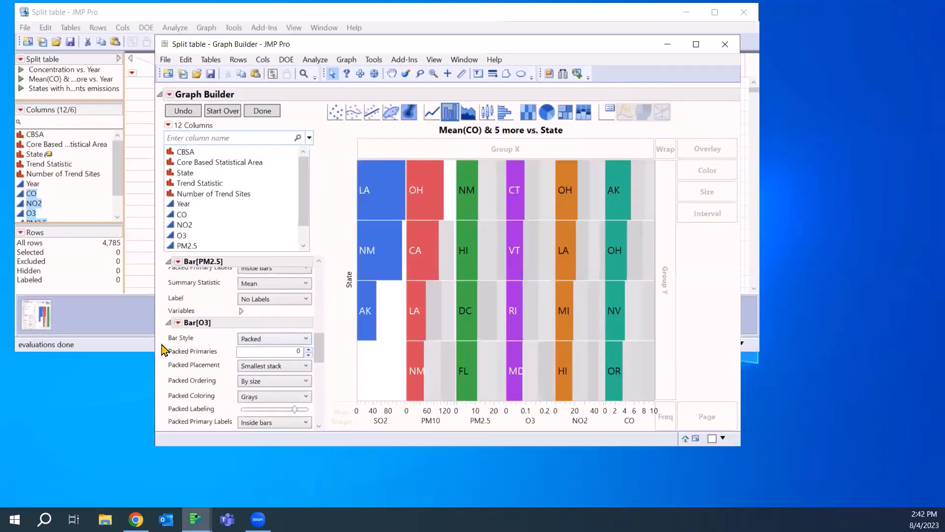
pyautogui.click(293, 340)
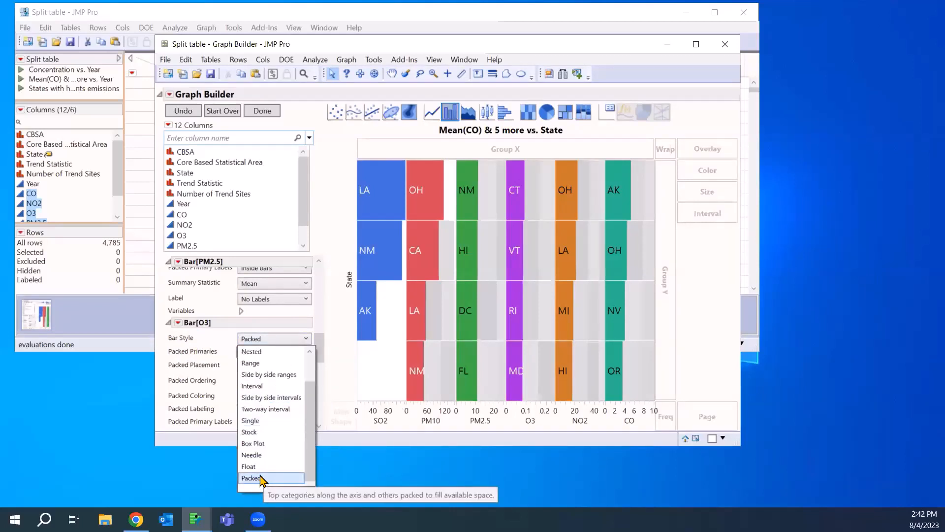
pyautogui.click(337, 355)
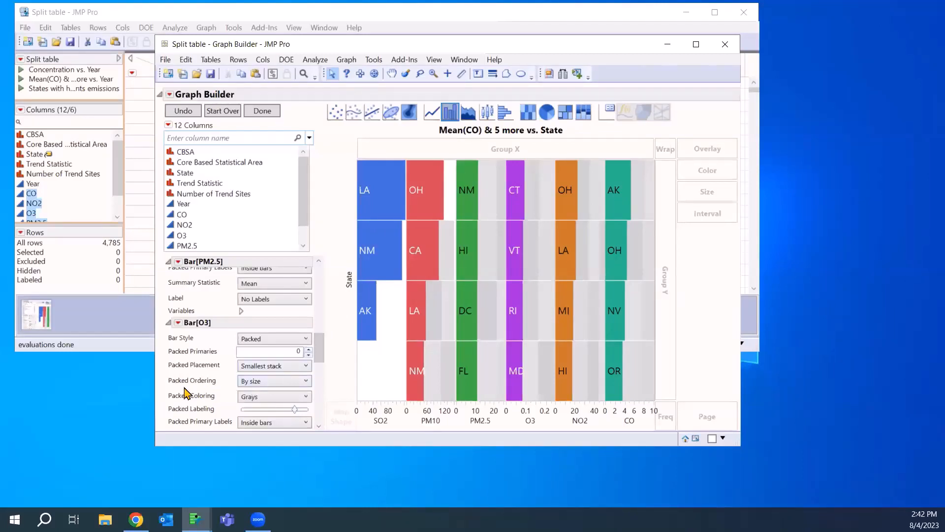
pyautogui.click(274, 382)
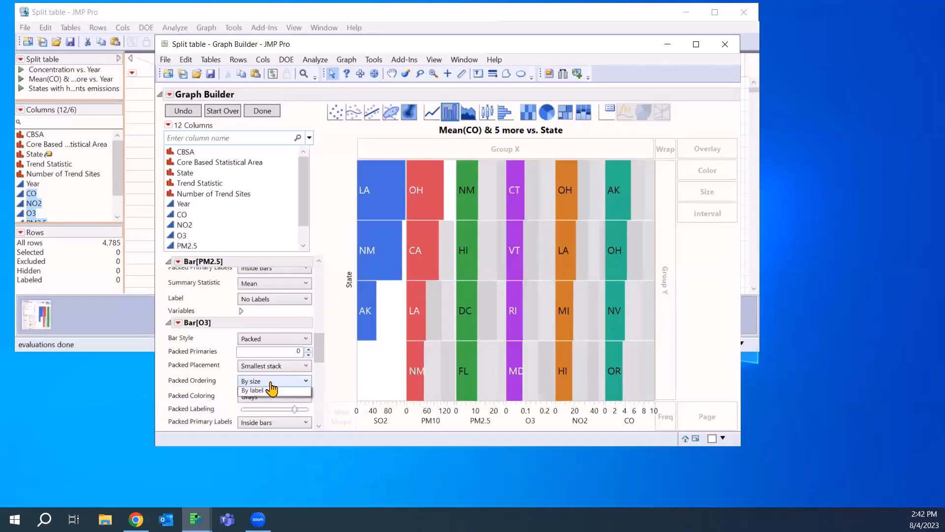
pyautogui.click(309, 386)
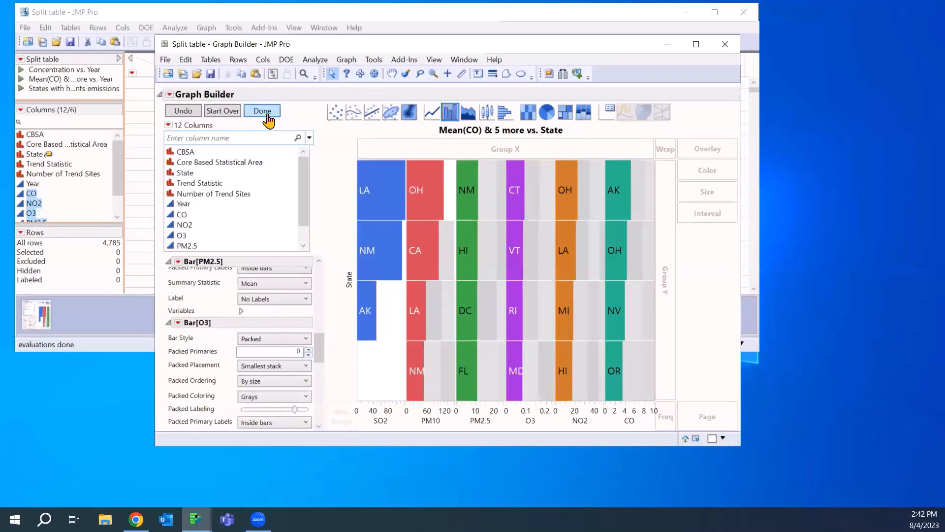
pyautogui.click(272, 122)
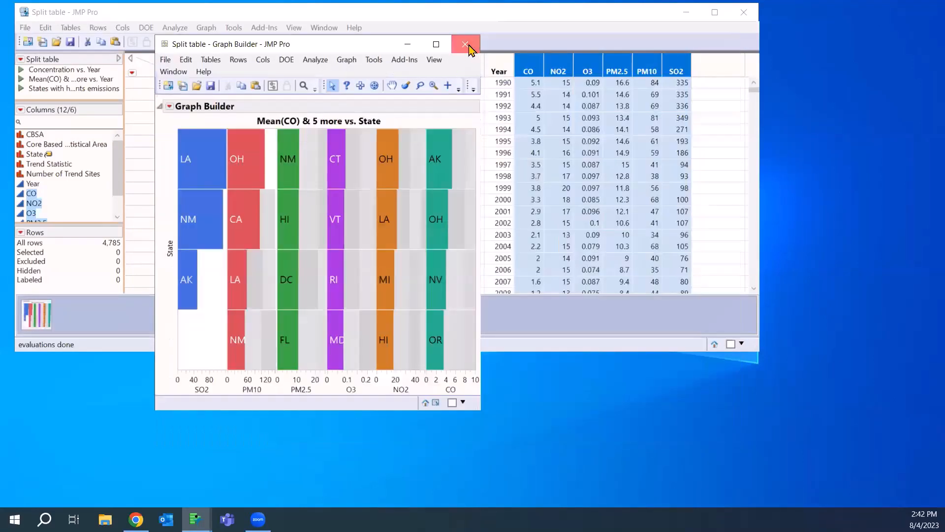
# Step: Close the packed bar graph, and check the journal's Pollutants Concentration vs. Year area chart before returning to the split table
pyautogui.click(465, 44)
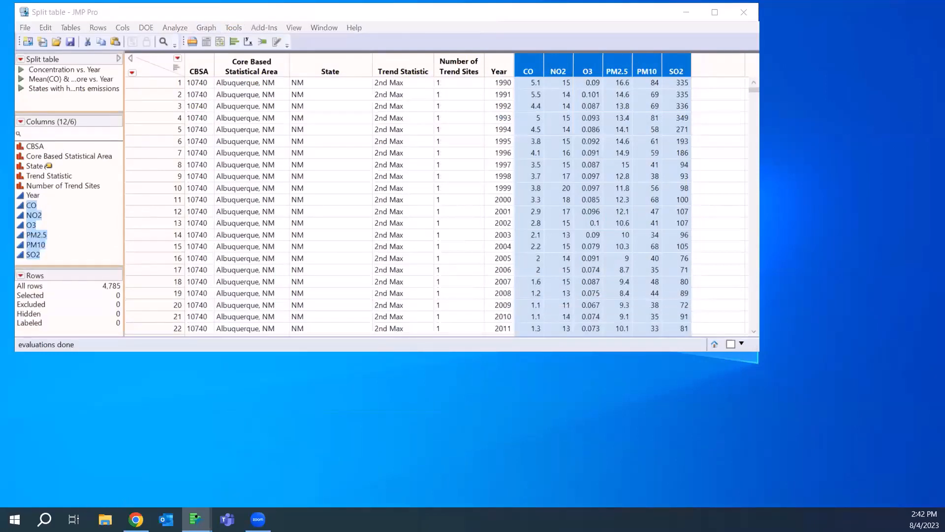
pyautogui.scroll(-6, 278, 402)
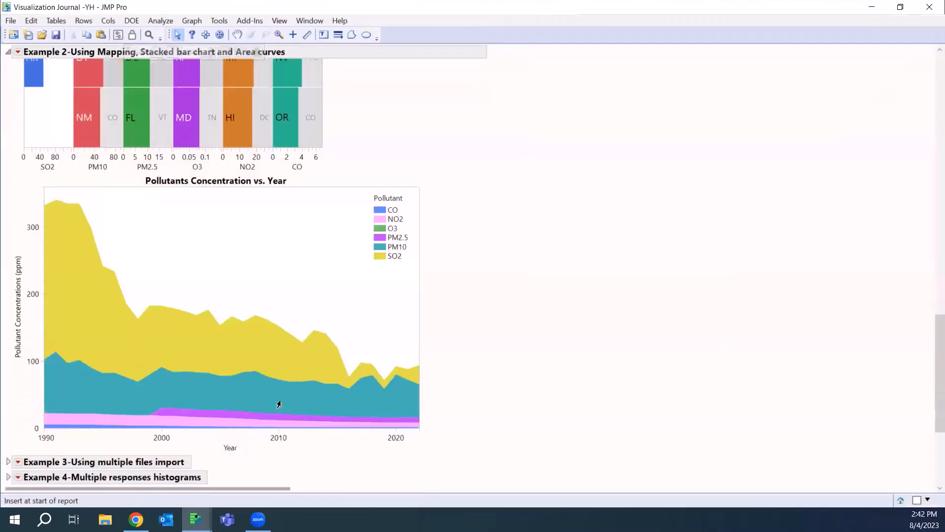
pyautogui.moveTo(449, 225)
pyautogui.mouseDown()
pyautogui.moveTo(184, 125)
pyautogui.moveTo(22, 341)
pyautogui.moveTo(395, 407)
pyautogui.moveTo(435, 304)
pyautogui.mouseUp()
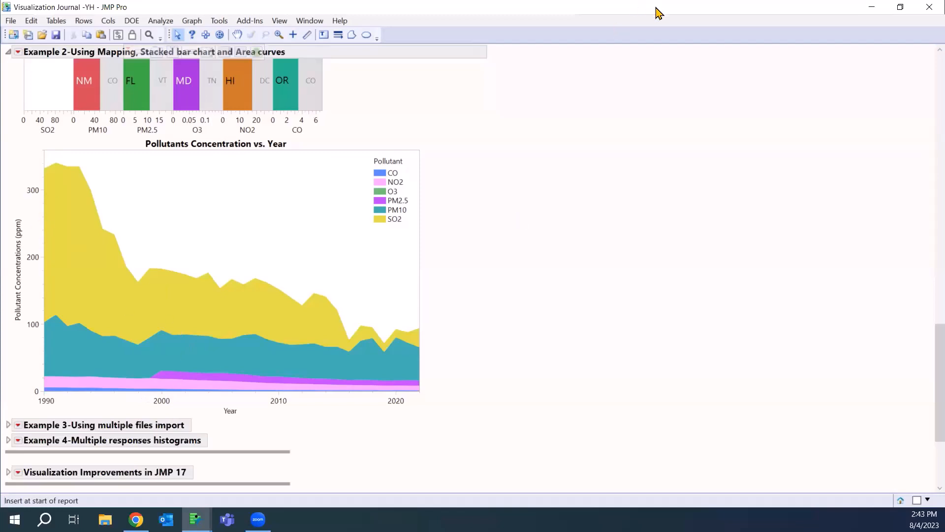
pyautogui.click(871, 7)
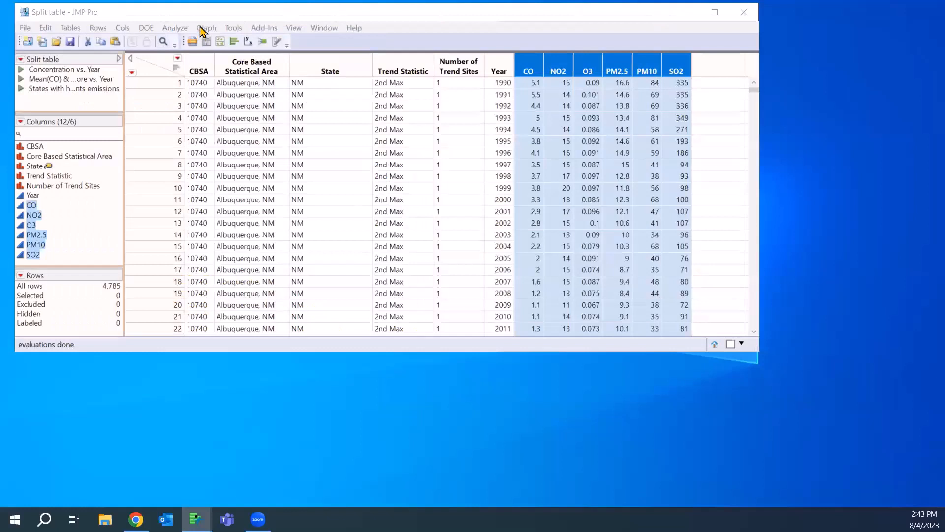
# Step: Build a new Graph Builder area chart with Year on X and the six pollutants CO, NO2, O3, PM2.5, PM10 and SO2 on Y
pyautogui.click(203, 27)
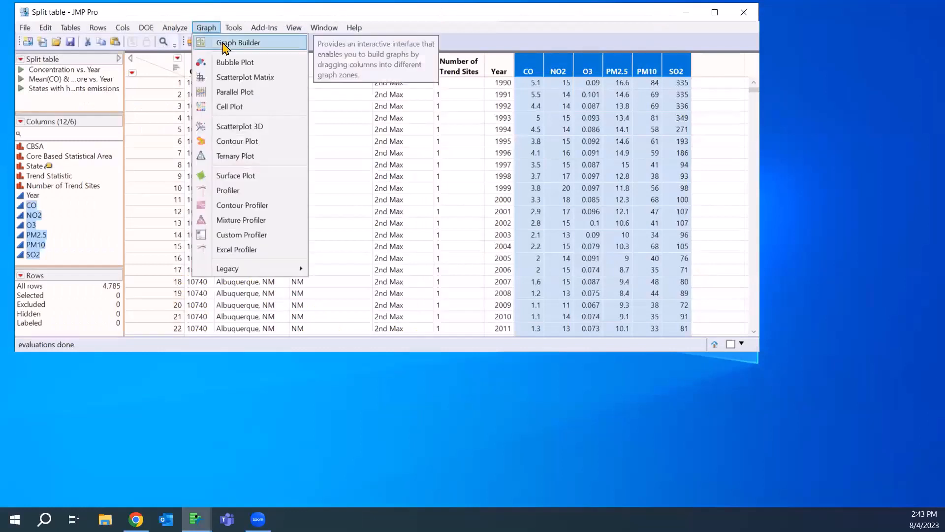
pyautogui.click(219, 44)
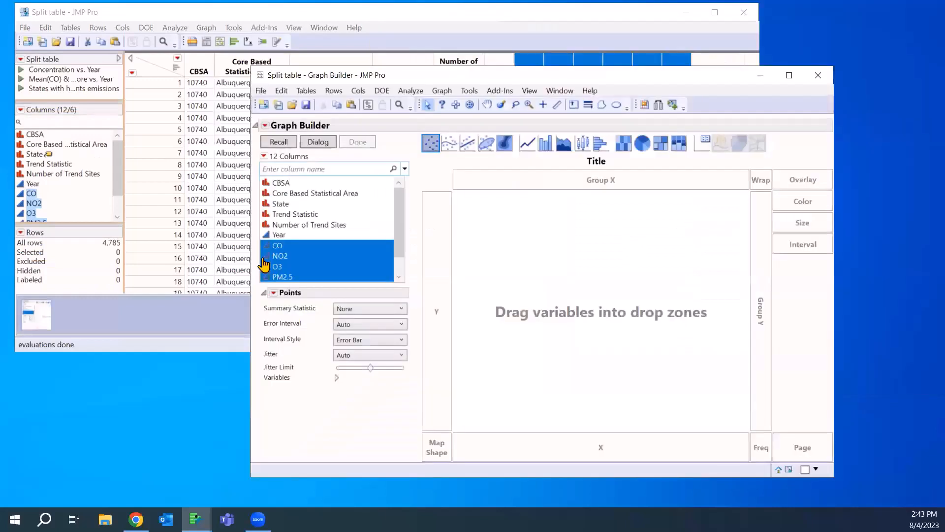
pyautogui.click(283, 237)
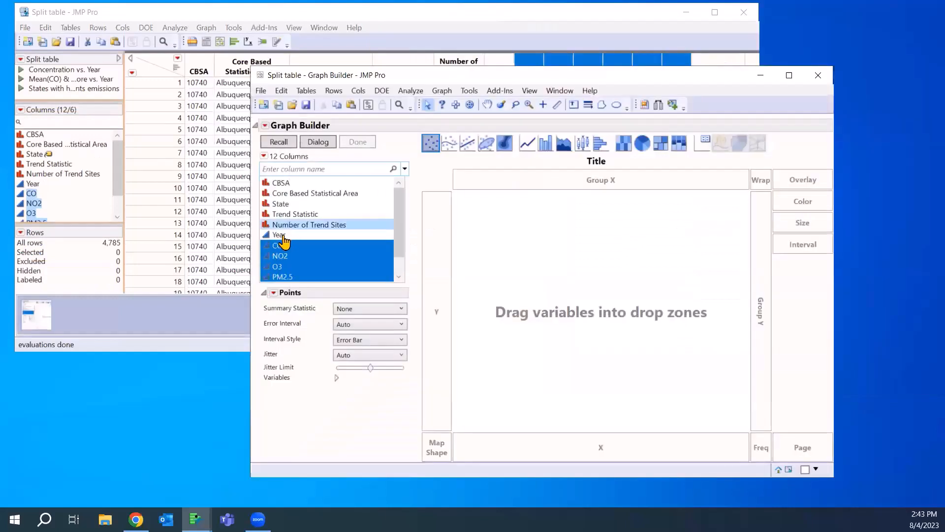
pyautogui.moveTo(283, 240); pyautogui.dragTo(556, 446)
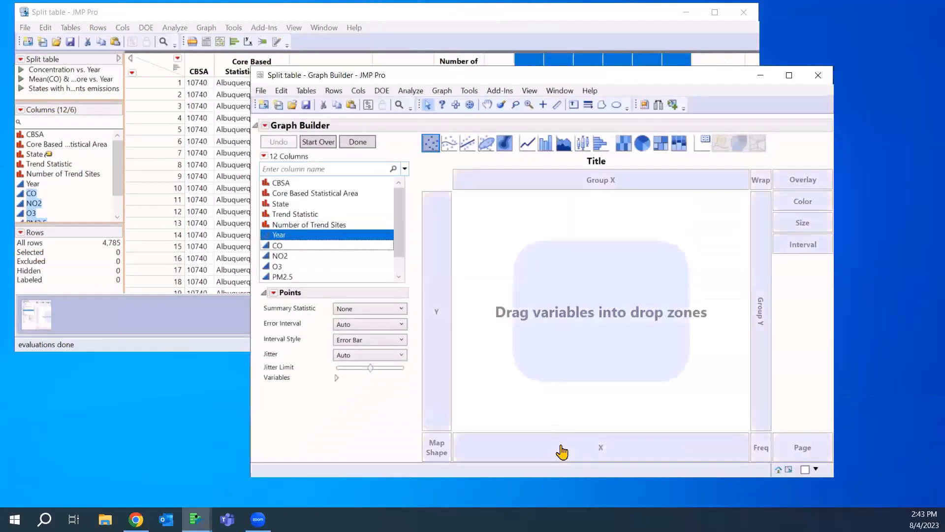
pyautogui.moveTo(305, 245); pyautogui.dragTo(300, 310)
pyautogui.moveTo(308, 255); pyautogui.dragTo(433, 264)
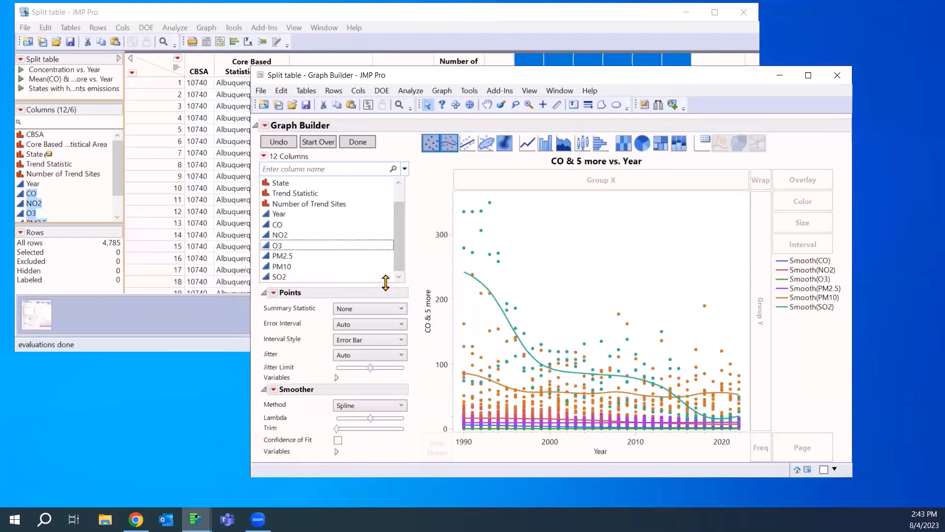
pyautogui.click(564, 144)
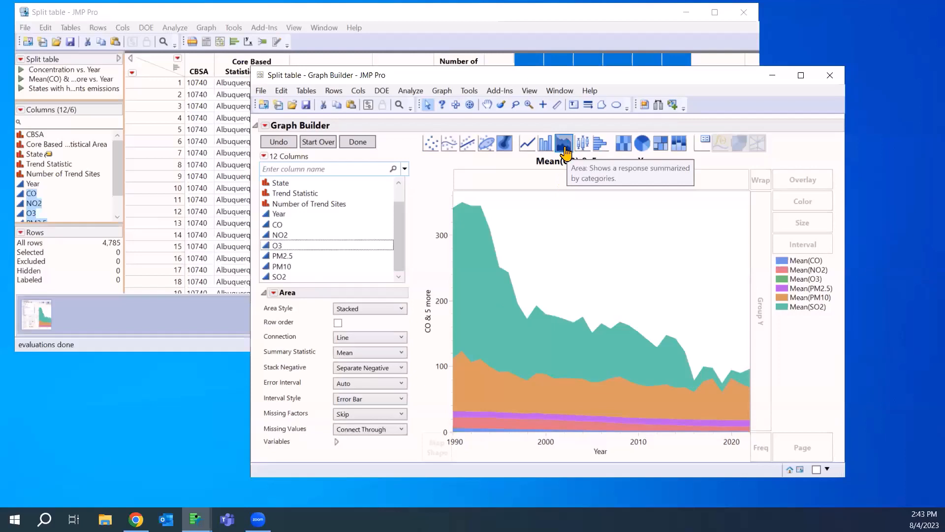
# Step: Check the fill options for the mean CO legend entry without changing them, and finish and close the area graph
pyautogui.rightClick(777, 261)
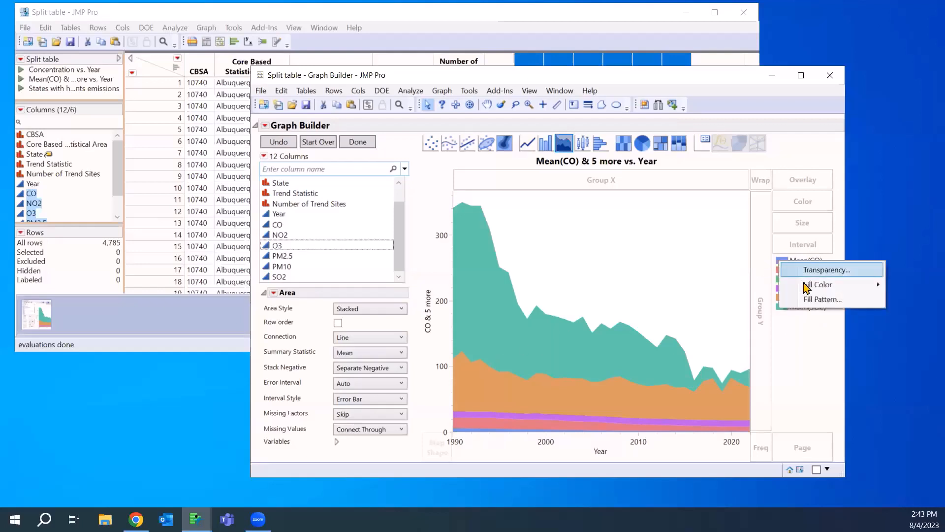
pyautogui.moveTo(806, 287)
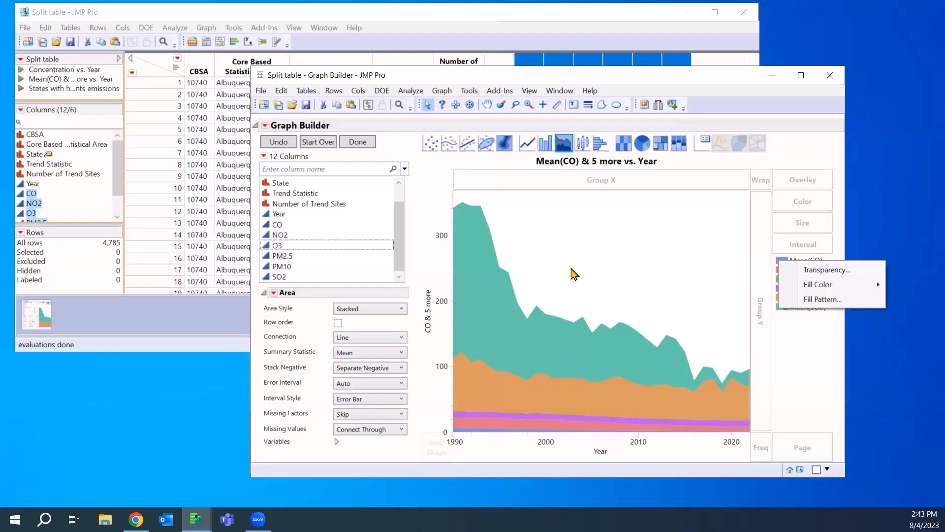
pyautogui.click(569, 270)
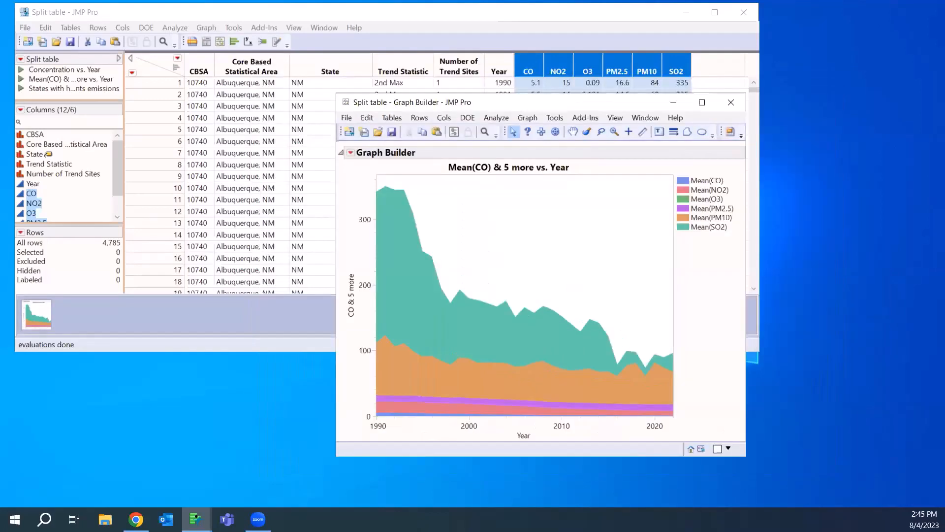
pyautogui.click(731, 102)
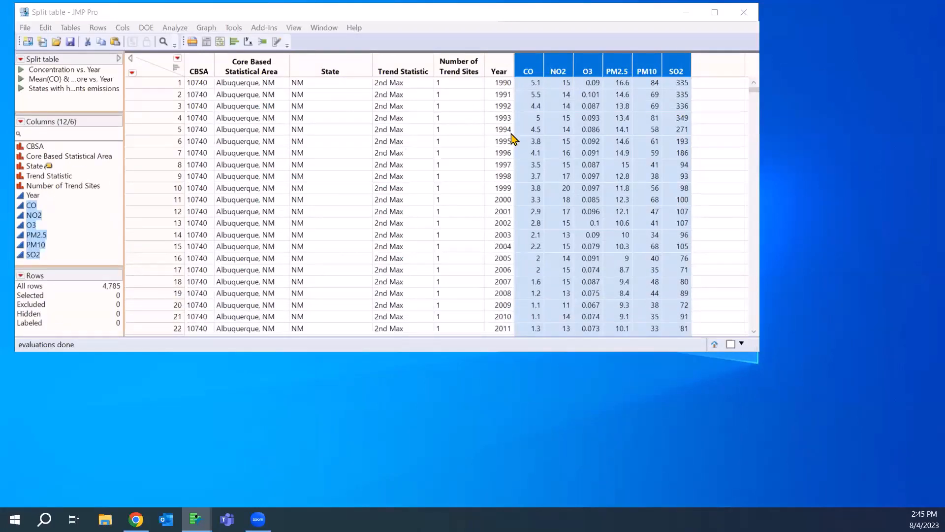
# Step: Return to the Visualization Journal and expand Example 3-Using multiple files import to examine its Stress vs. Strain graph
pyautogui.hotkey('alt', 'Tab')
pyautogui.scroll(-5, 526, 314)
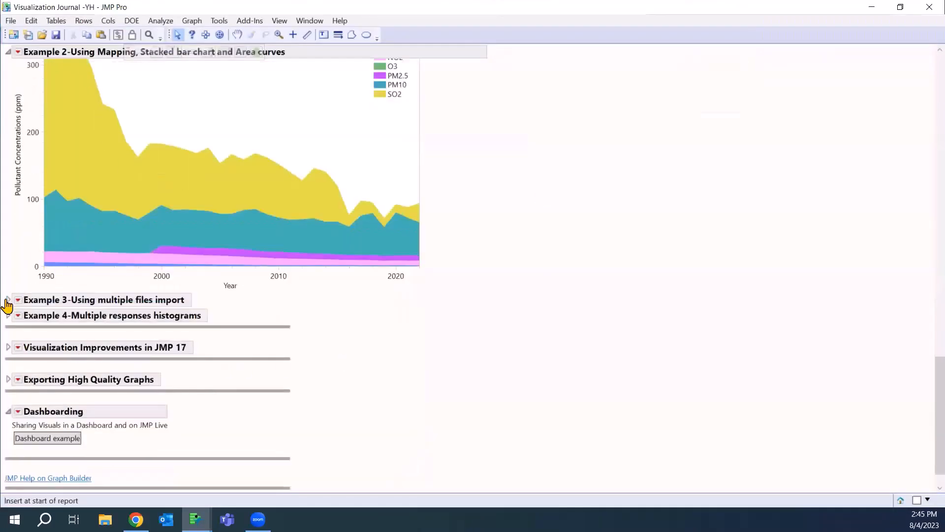
pyautogui.click(7, 304)
pyautogui.scroll(-3, 228, 135)
pyautogui.moveTo(391, 170)
pyautogui.mouseDown()
pyautogui.moveTo(17, 233)
pyautogui.moveTo(477, 323)
pyautogui.mouseUp()
pyautogui.moveTo(419, 139); pyautogui.dragTo(165, 226)
pyautogui.press('Escape')
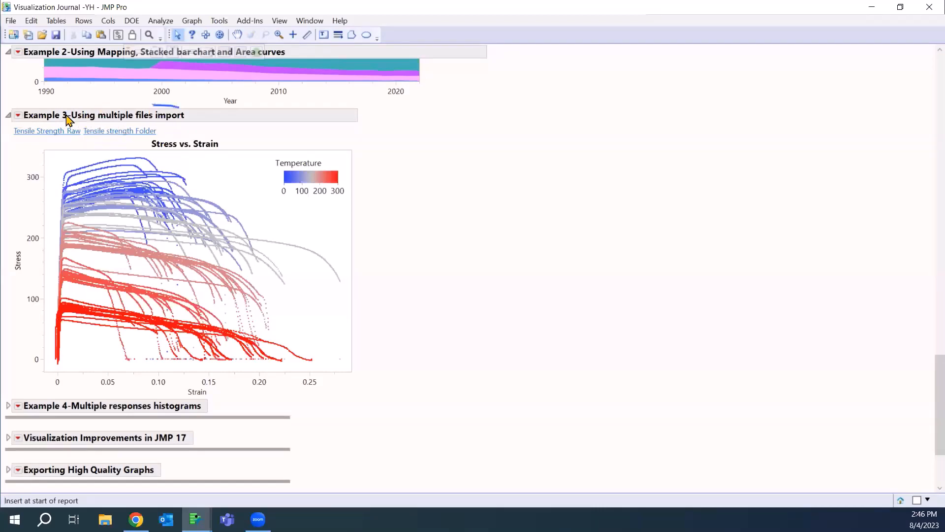
# Step: Start a multiple file import from the Tensile Tests folder and restrict the files by name to *.csv
pyautogui.click(9, 22)
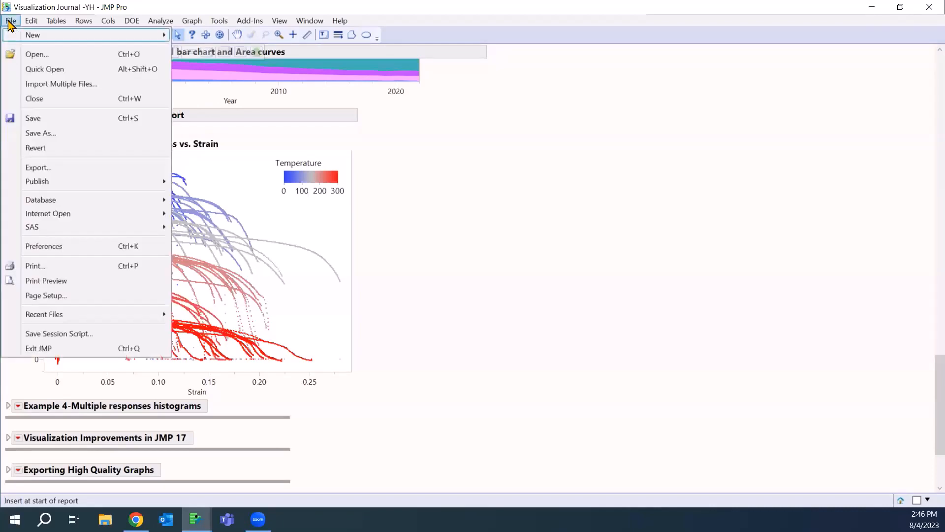
pyautogui.click(46, 85)
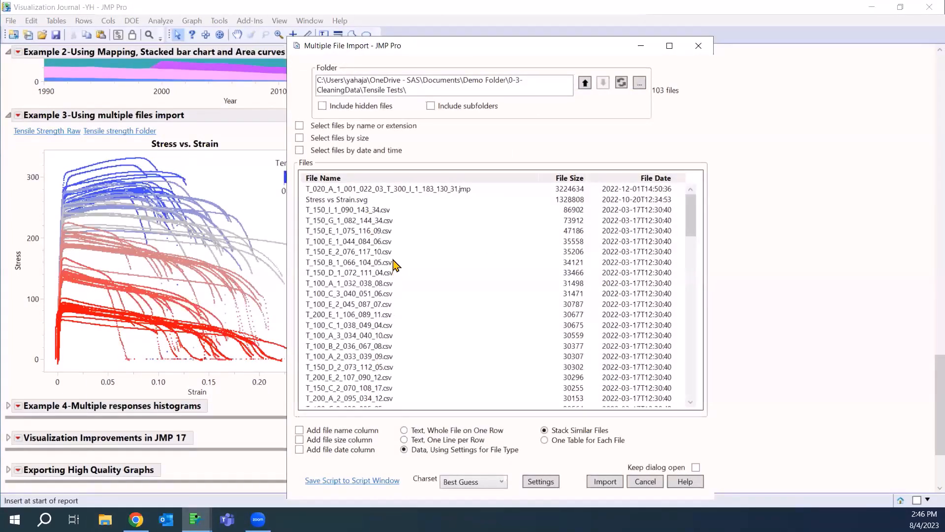
pyautogui.click(300, 137)
pyautogui.click(300, 126)
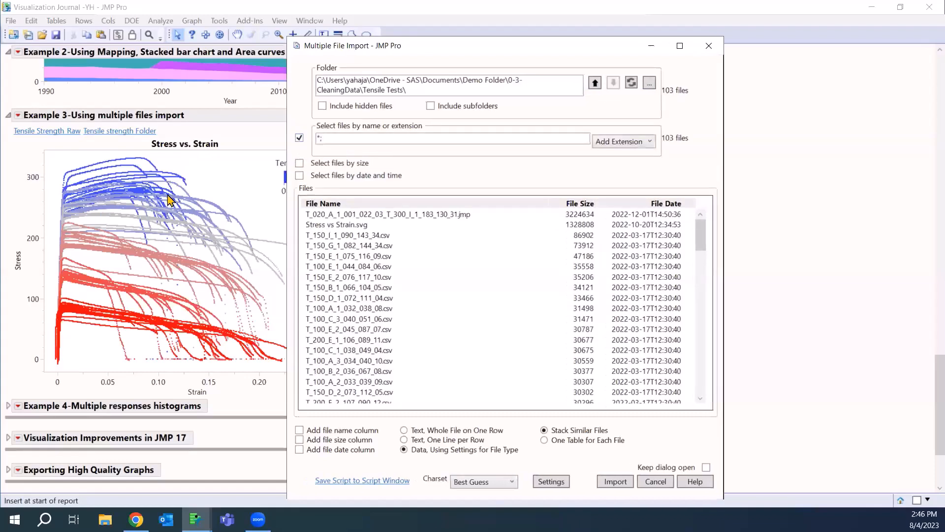
pyautogui.click(325, 142)
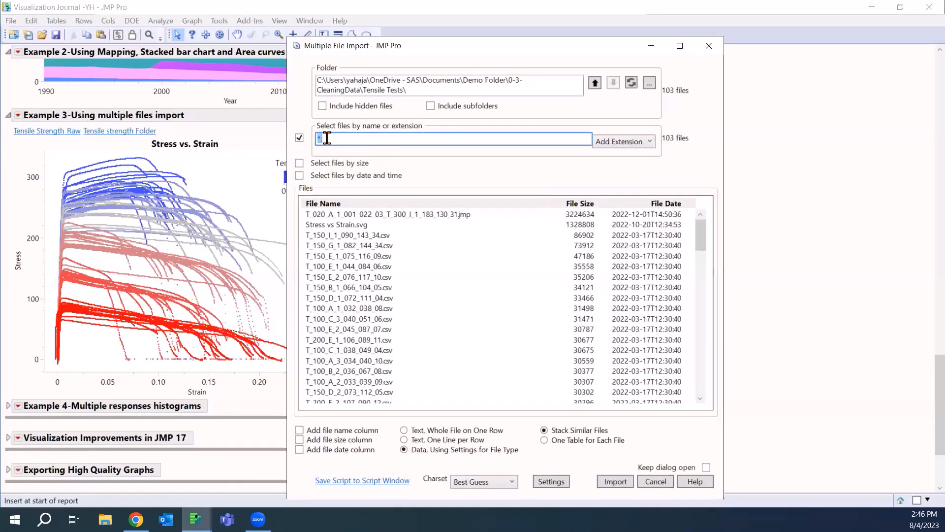
pyautogui.click(321, 140)
pyautogui.click(418, 152)
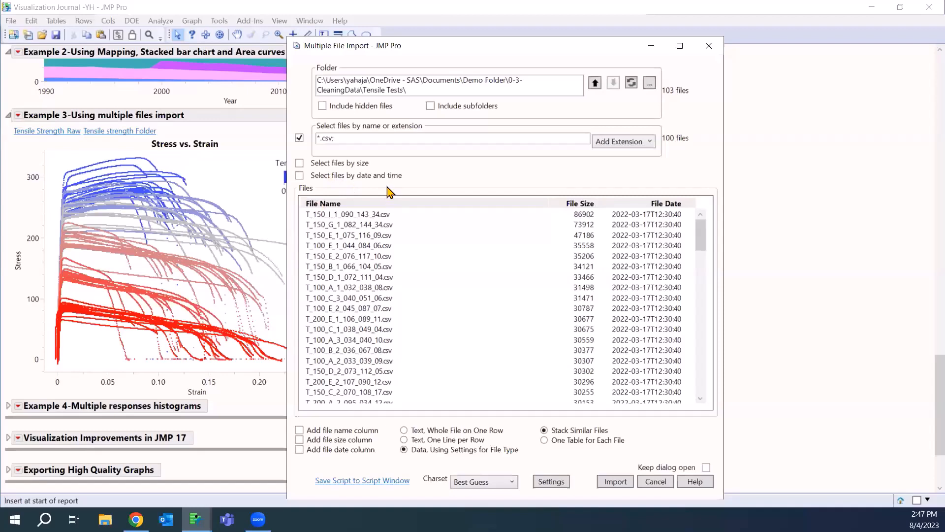
# Step: Add a file name column to the import and import the CSV files
pyautogui.scroll(-5, 441, 299)
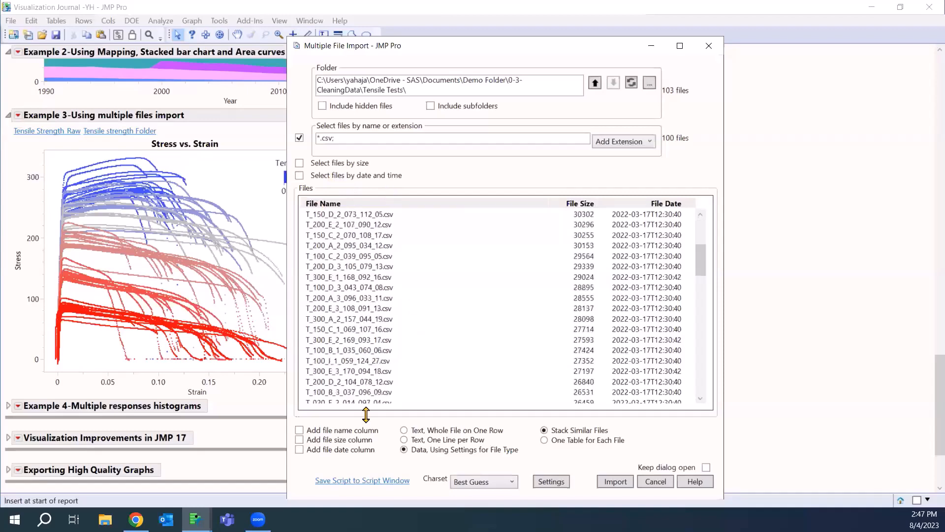
pyautogui.click(315, 433)
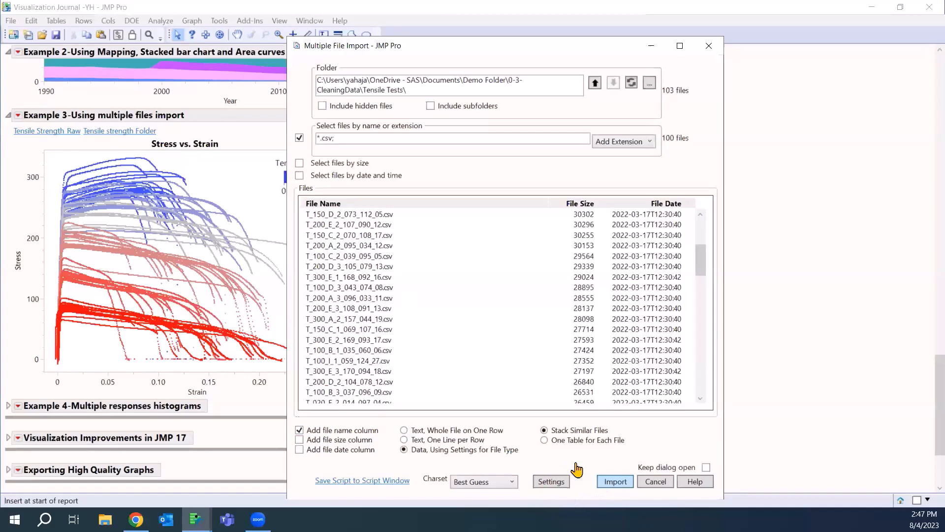
pyautogui.click(614, 481)
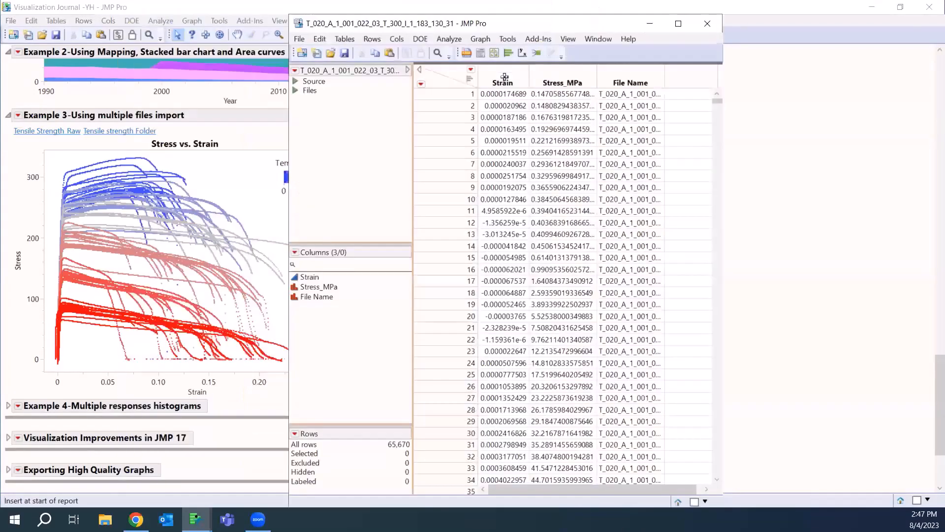
# Step: Review the Strain, Stress_MPa and File Name columns, and open Extract Segment in Recode for the File Name column
pyautogui.click(505, 80)
pyautogui.click(566, 82)
pyautogui.click(643, 82)
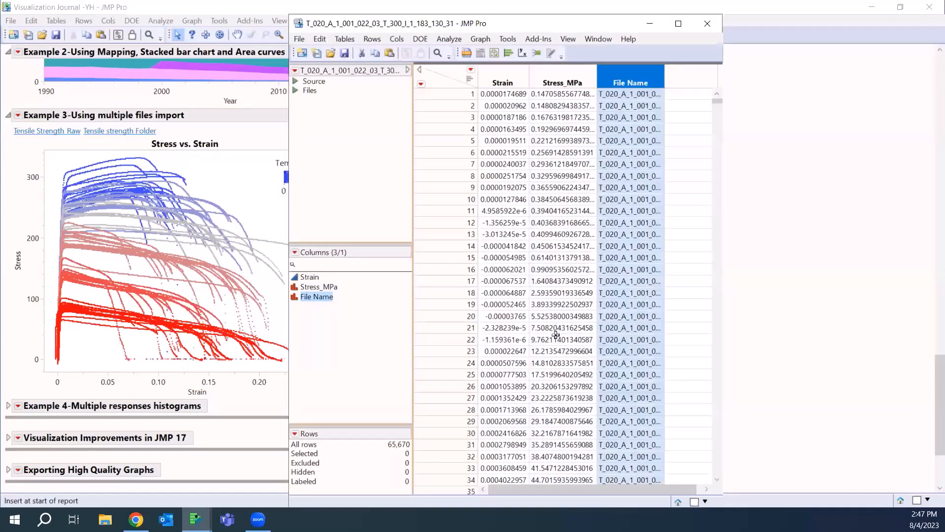
pyautogui.rightClick(623, 81)
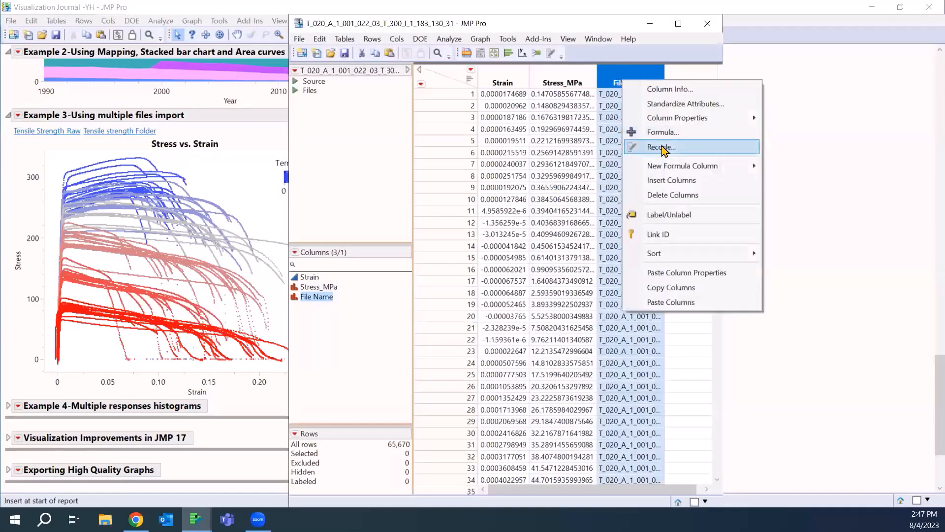
pyautogui.click(661, 147)
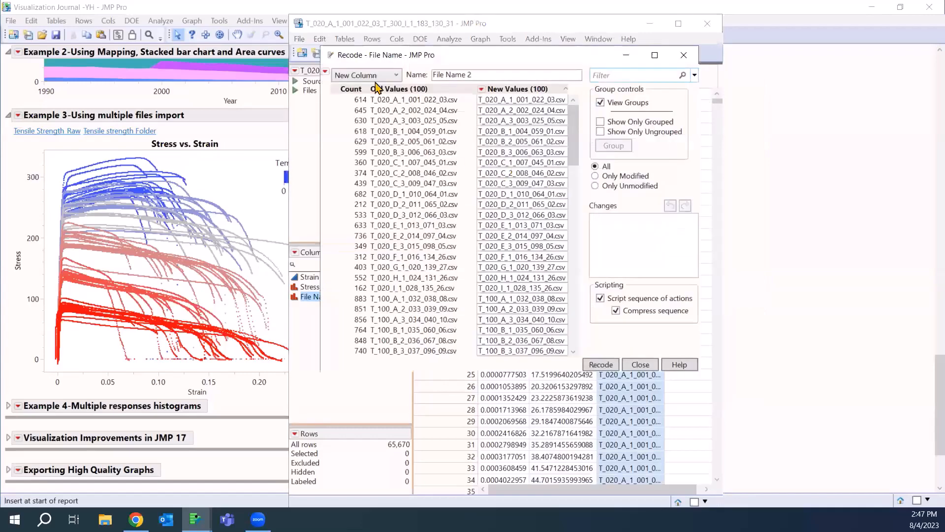
pyautogui.click(325, 73)
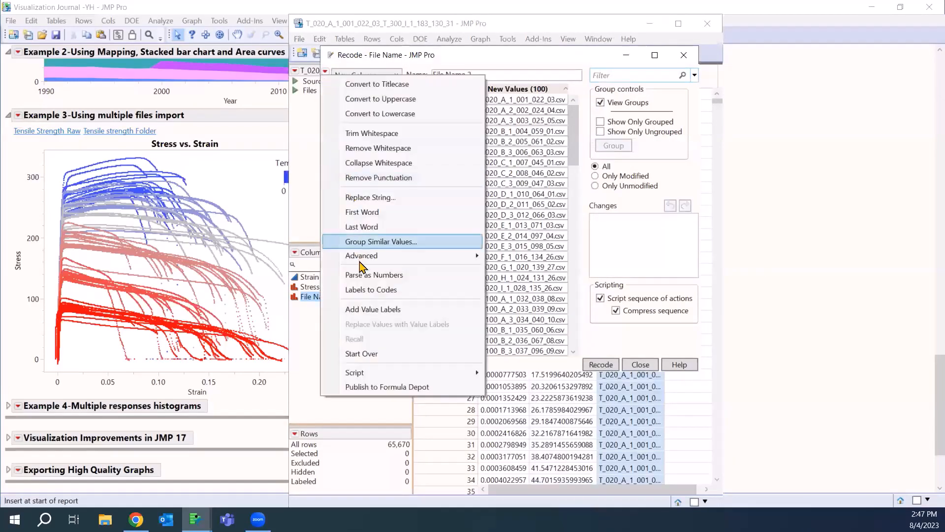
pyautogui.moveTo(363, 258)
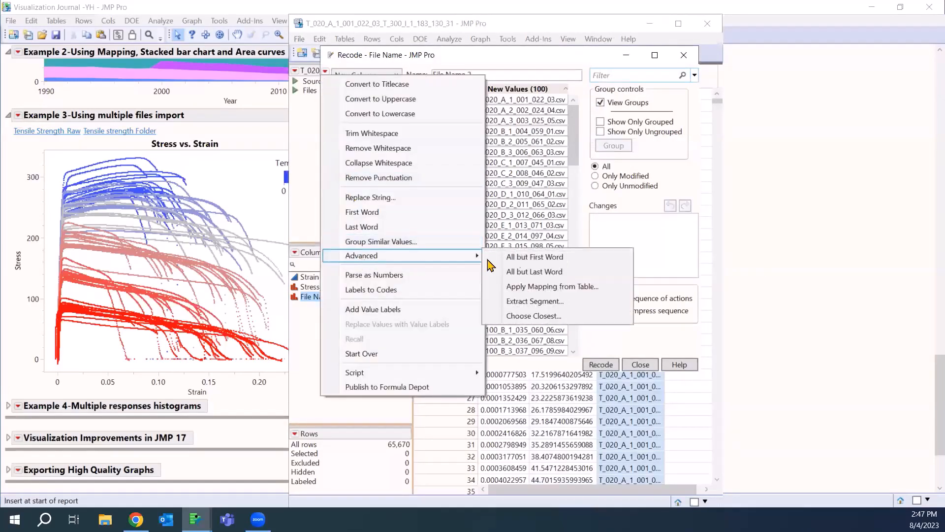
pyautogui.click(535, 302)
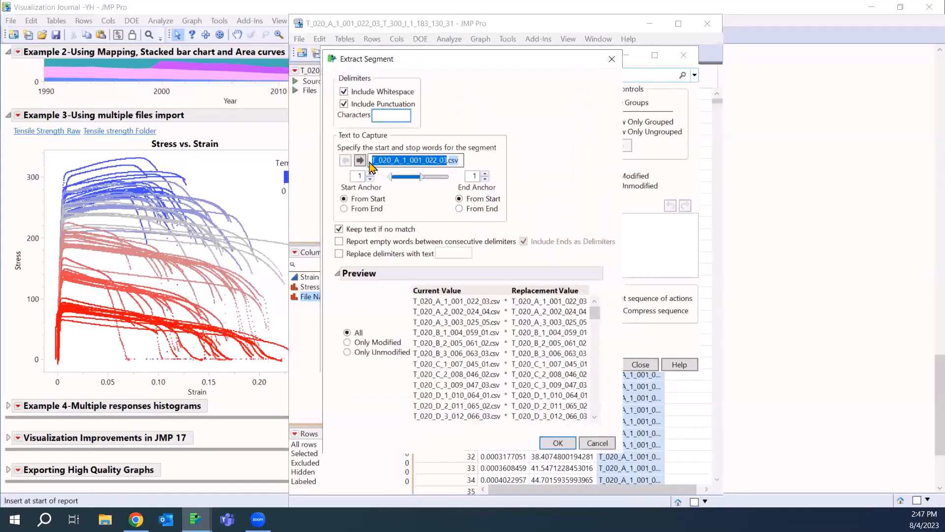
# Step: Extract the second segment of the file names using an underscore as delimiter, and recode it into a new column
pyautogui.click(376, 115)
pyautogui.write('_')
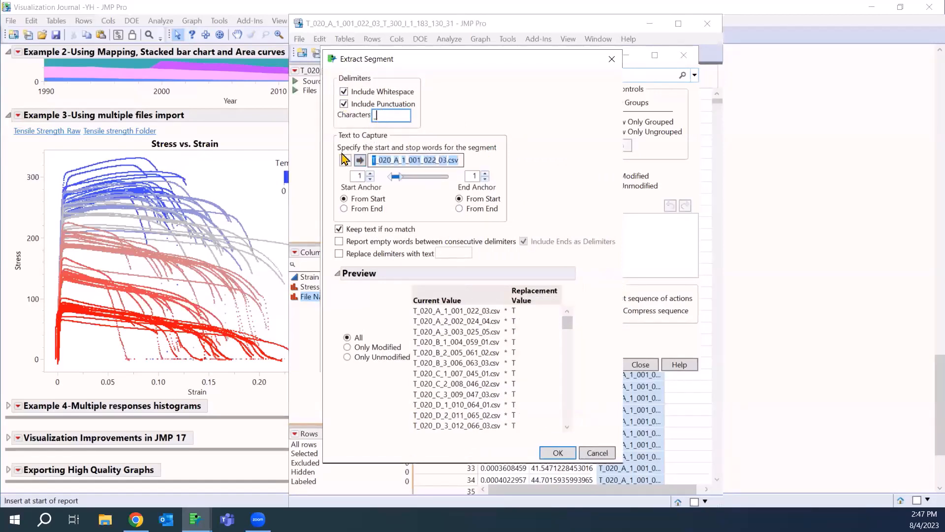
pyautogui.click(370, 174)
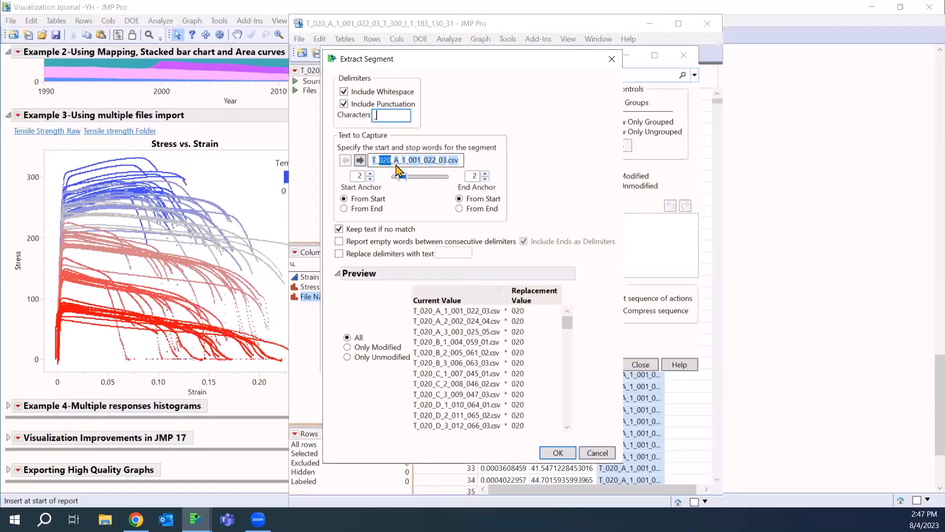
pyautogui.click(560, 453)
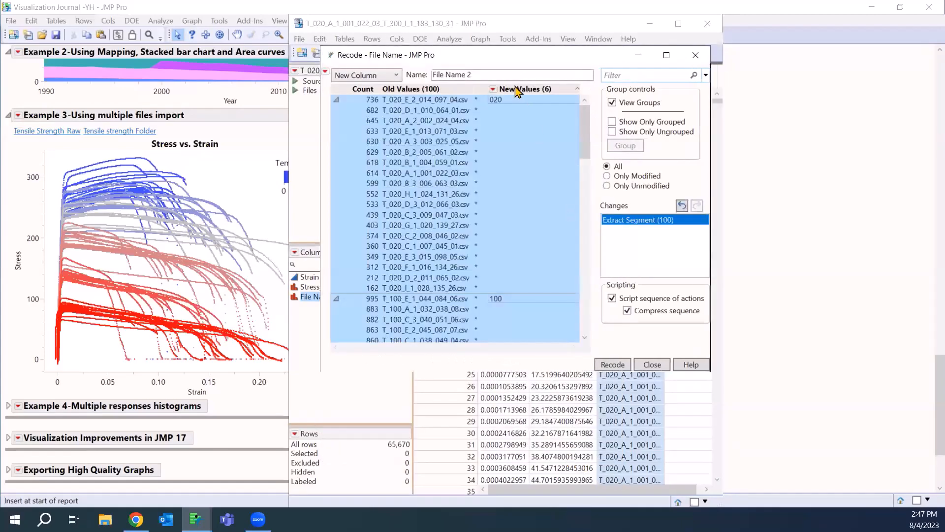
pyautogui.click(613, 365)
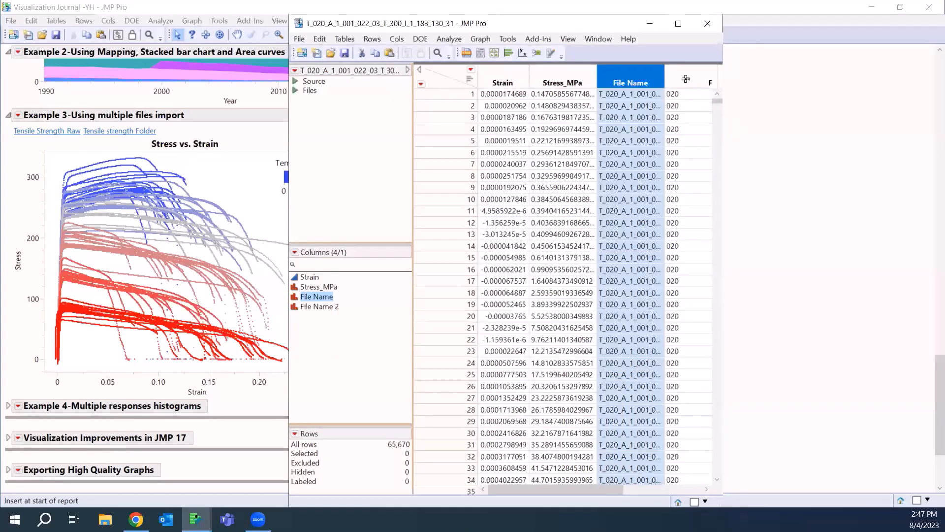
# Step: Widen the File Name 2 column, rename it T, and set its data type to Numeric and modeling type to Continuous
pyautogui.moveTo(723, 124); pyautogui.dragTo(802, 124)
pyautogui.doubleClick(729, 82)
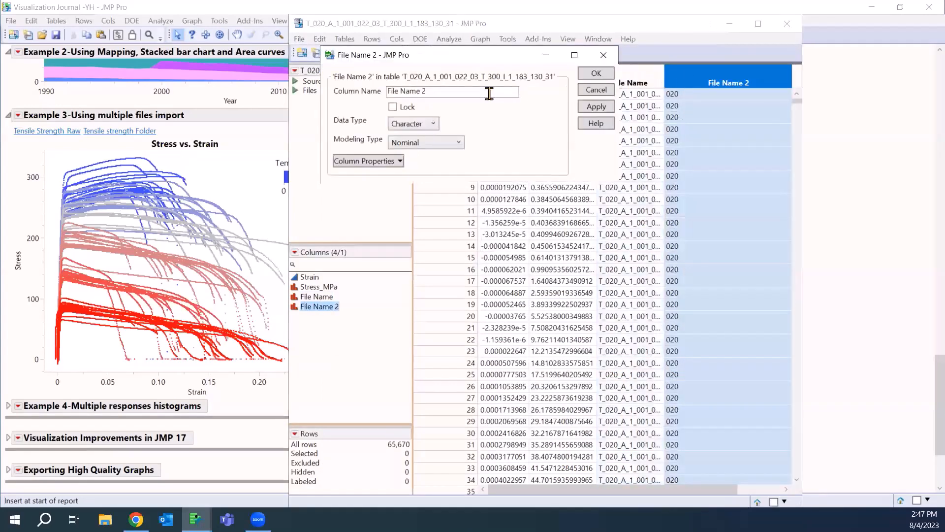
pyautogui.tripleClick(481, 93)
pyautogui.write('T')
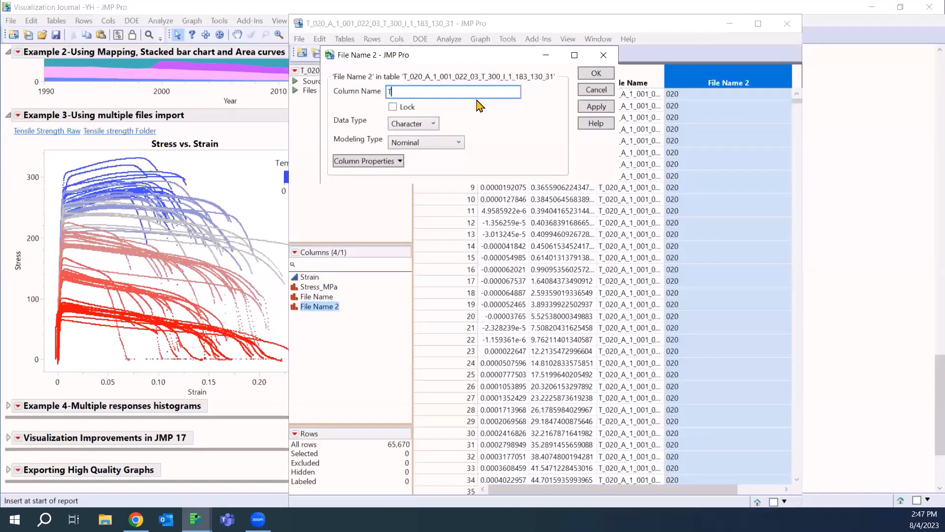
pyautogui.click(414, 126)
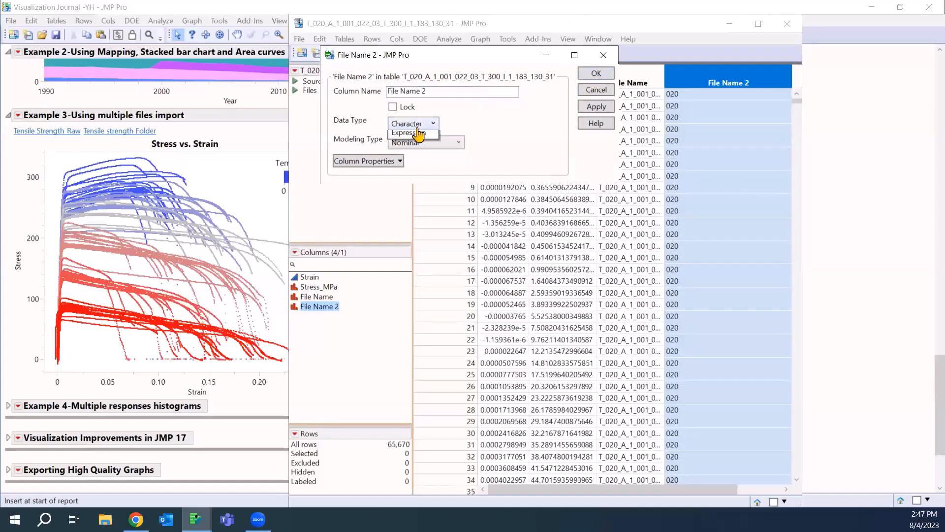
pyautogui.click(422, 142)
pyautogui.click(422, 143)
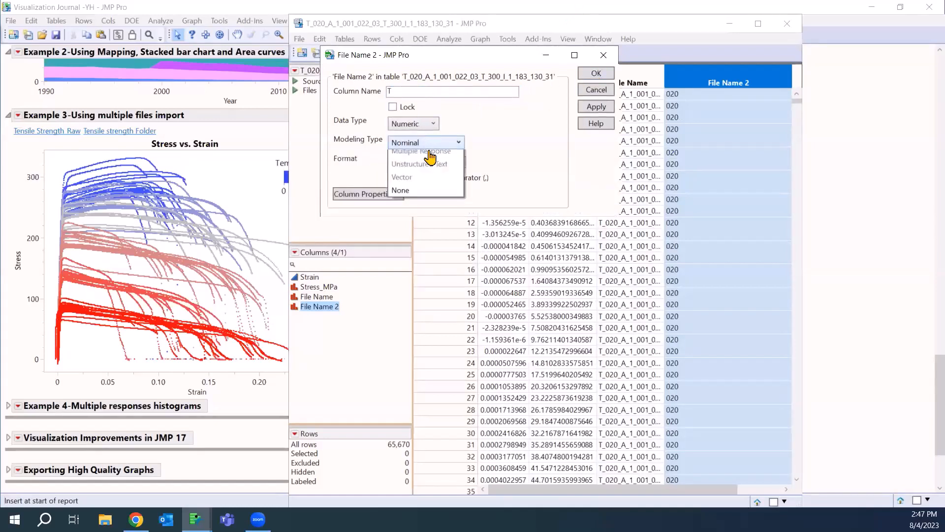
pyautogui.click(429, 157)
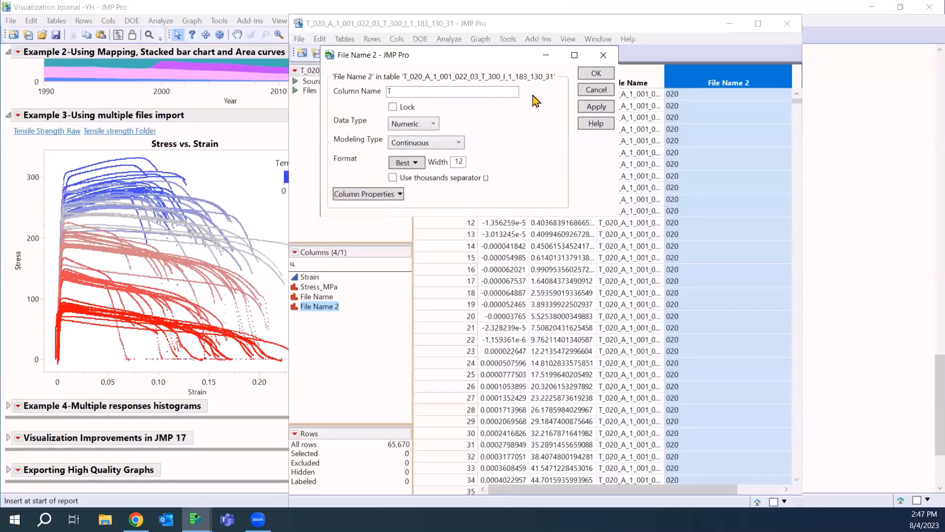
pyautogui.click(583, 108)
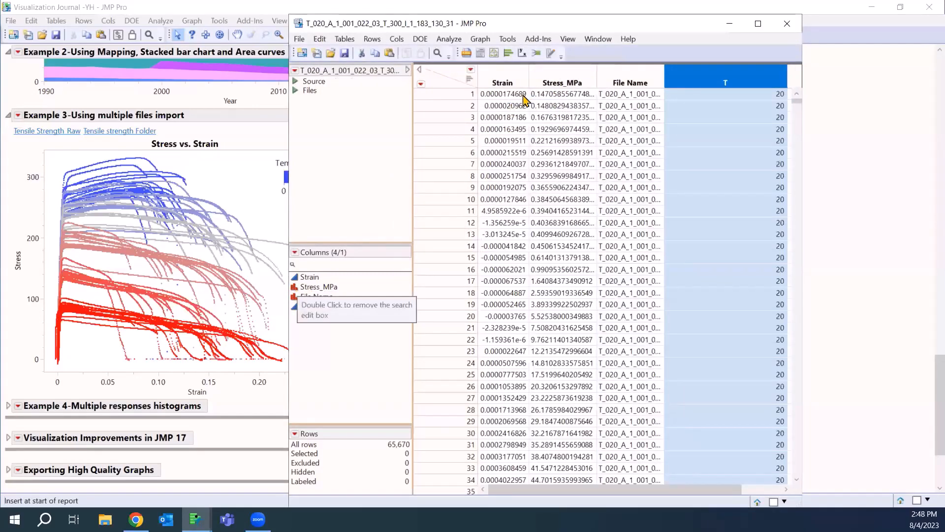
# Step: Set the Stress_MPa column's data type to Numeric and its modeling type to Continuous
pyautogui.rightClick(542, 82)
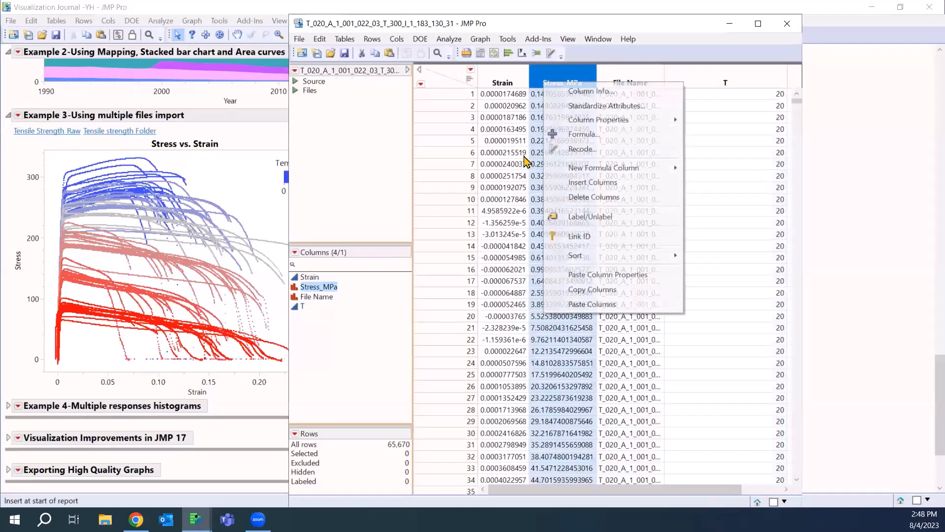
pyautogui.click(401, 126)
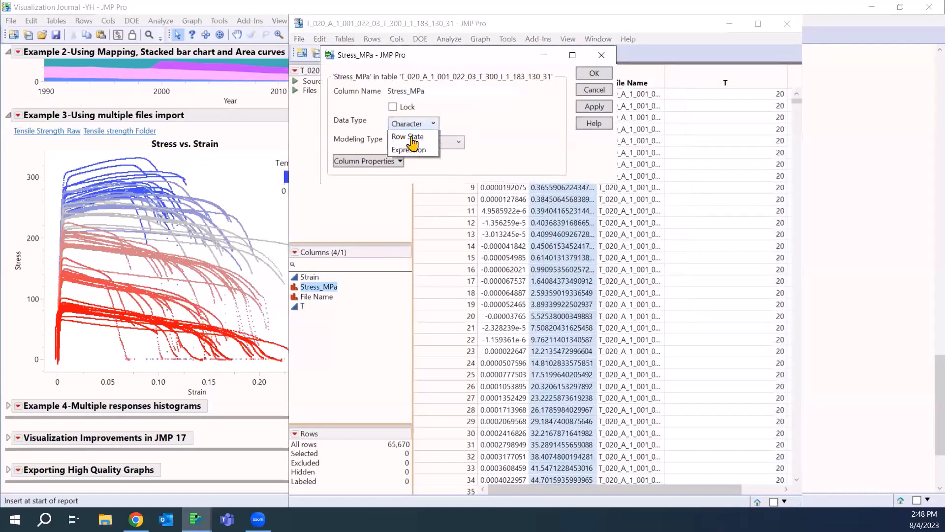
pyautogui.click(412, 139)
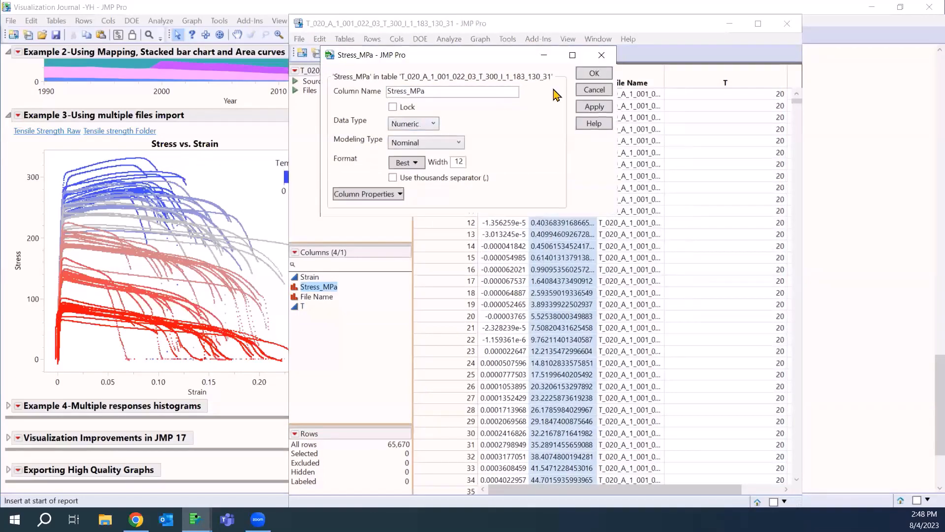
pyautogui.click(424, 143)
pyautogui.click(422, 156)
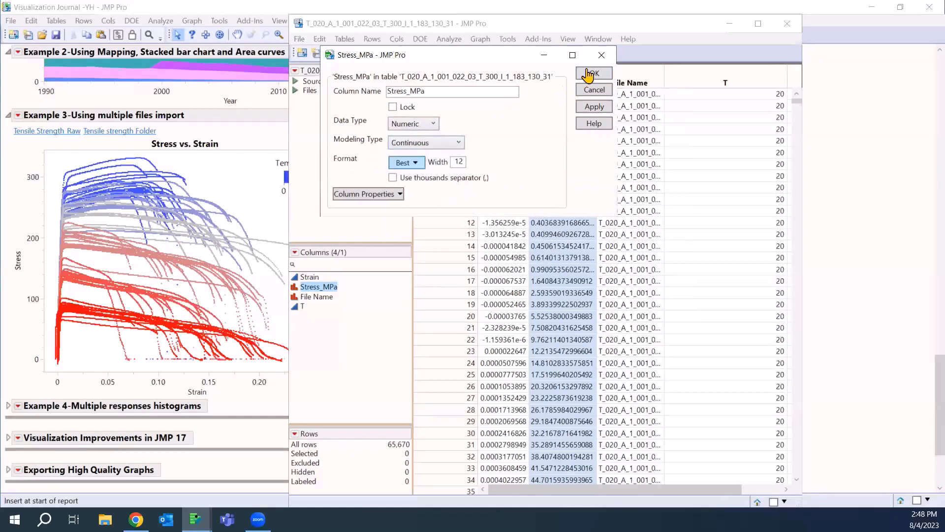
pyautogui.click(598, 111)
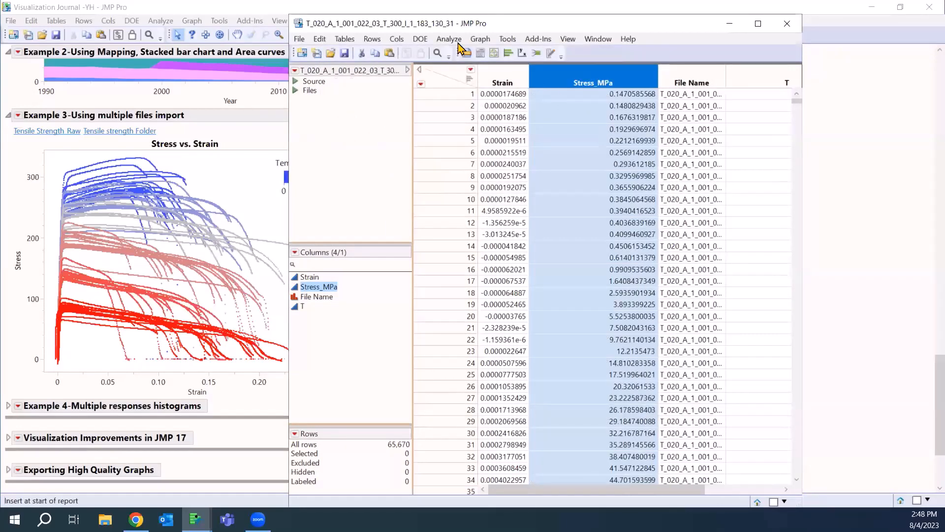
# Step: Build a Graph Builder plot of Stress_MPa on the Y axis against Strain on the X axis, shown as points only
pyautogui.click(476, 39)
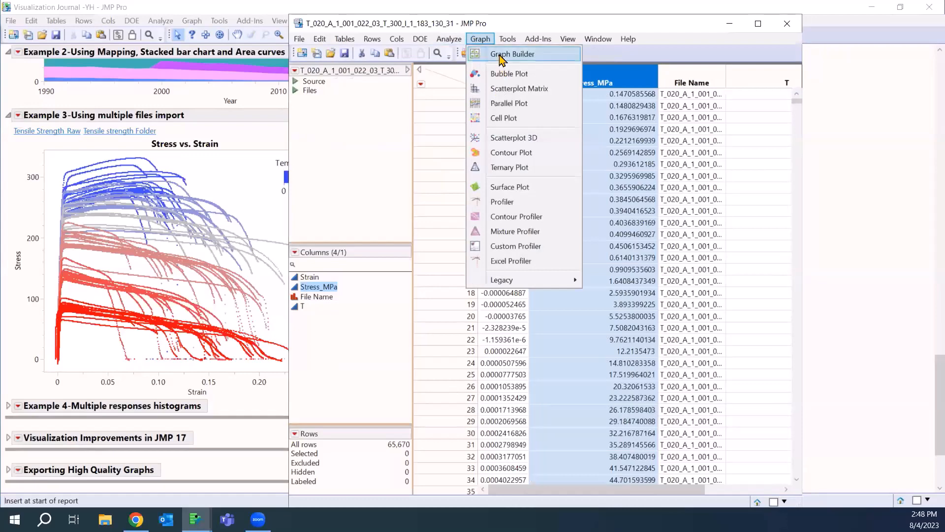
pyautogui.press('Escape')
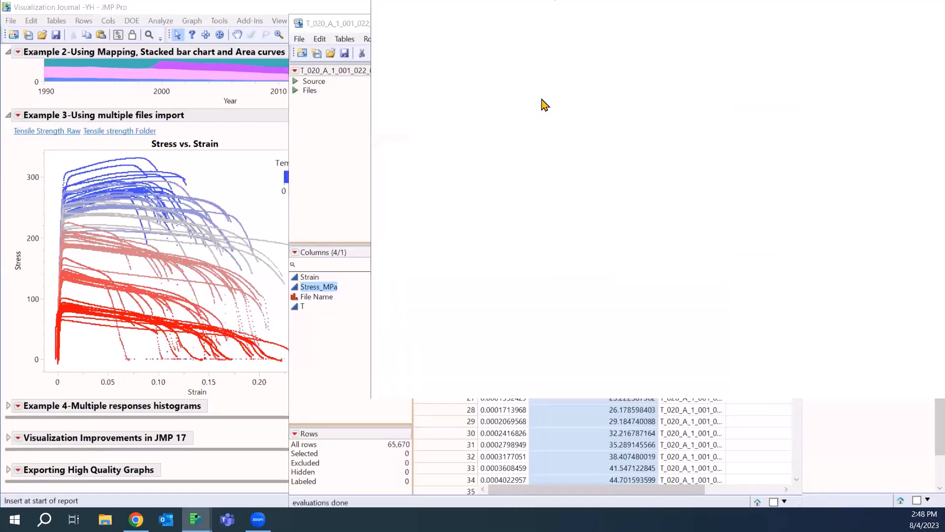
pyautogui.moveTo(437, 86); pyautogui.dragTo(386, 90)
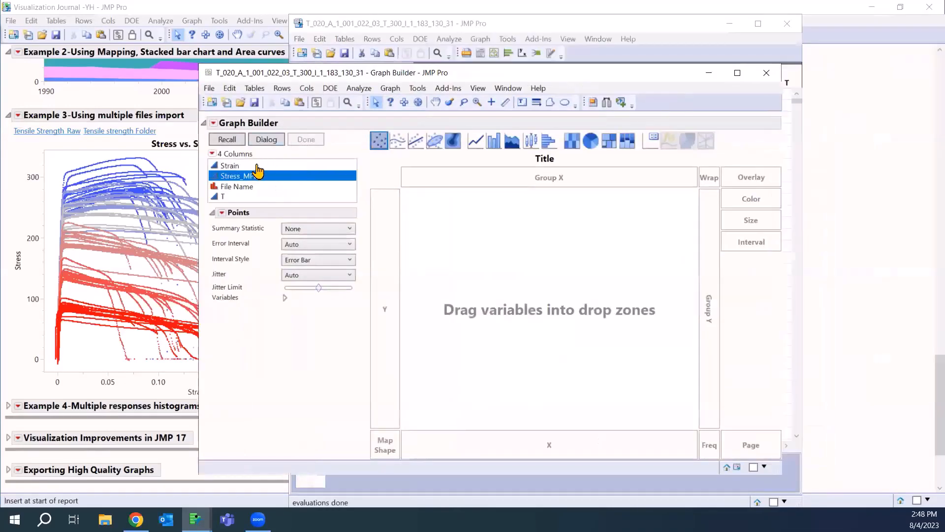
pyautogui.moveTo(245, 168); pyautogui.dragTo(493, 447)
pyautogui.moveTo(243, 177); pyautogui.dragTo(387, 218)
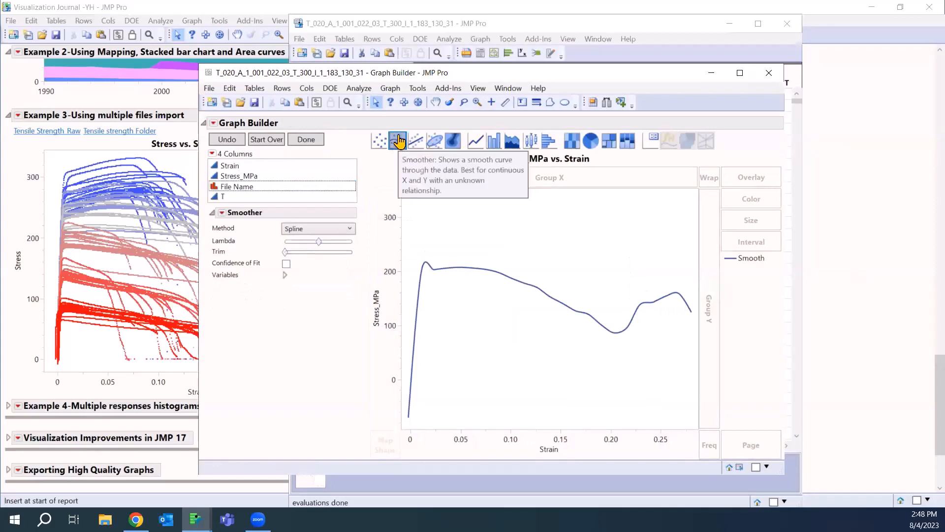
pyautogui.click(379, 141)
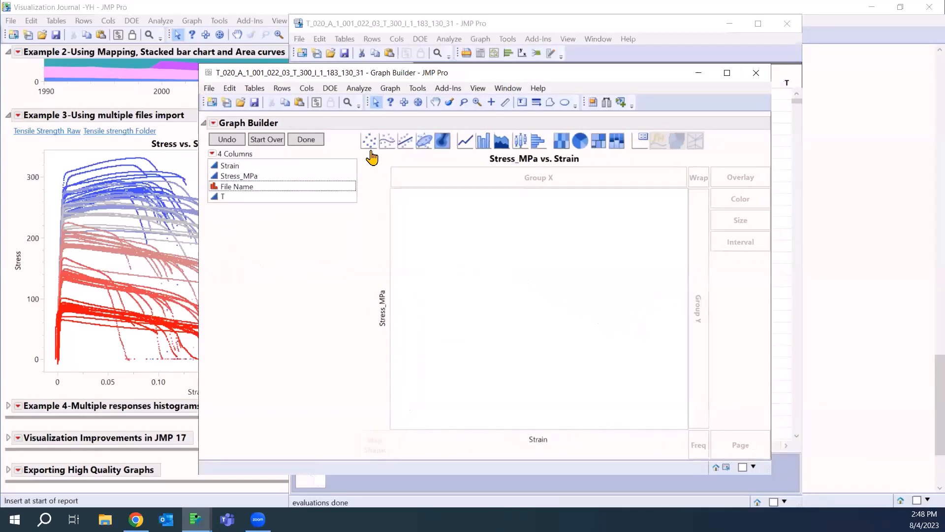
# Step: Color the stress-strain points by T and place the legend inside the graph's empty upper corner
pyautogui.click(217, 197)
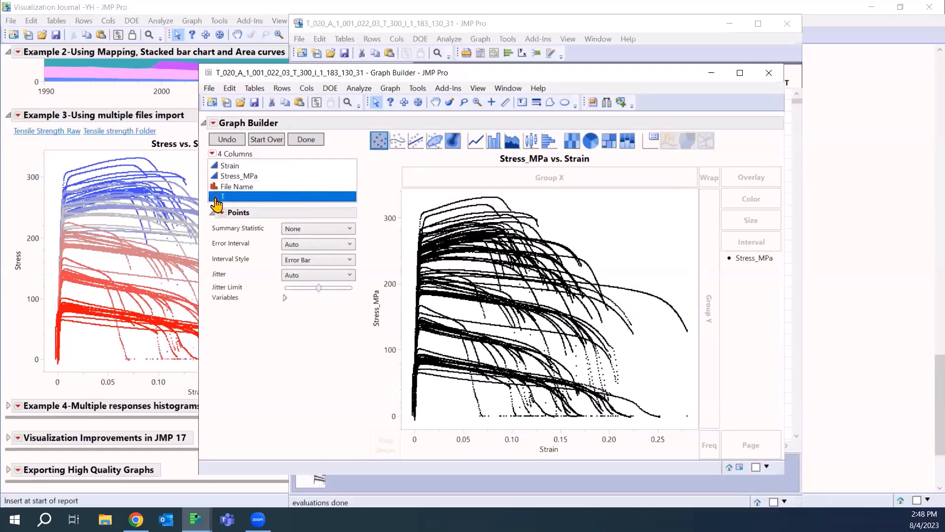
pyautogui.moveTo(217, 199); pyautogui.dragTo(741, 198)
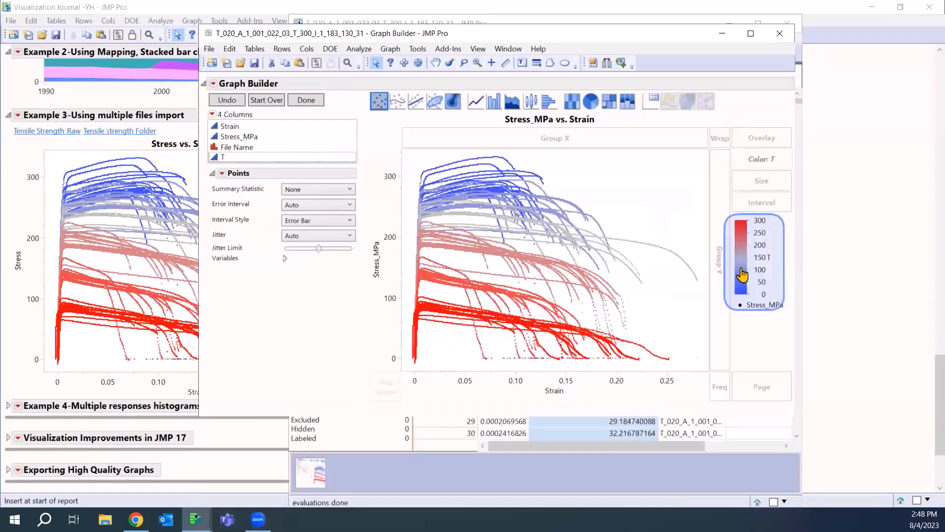
pyautogui.moveTo(677, 181); pyautogui.dragTo(681, 235)
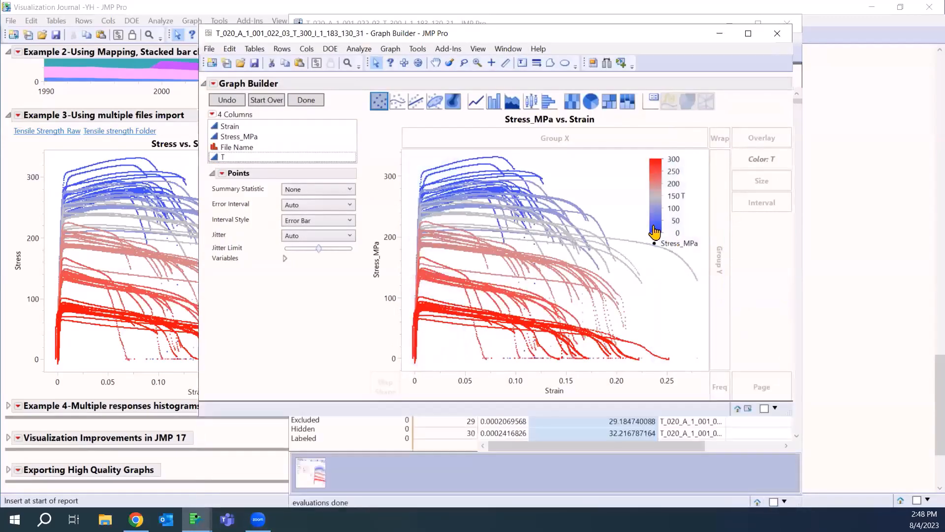
# Step: Hide the Stress_MPa entry from the graph's legend in the Legend Settings
pyautogui.click(214, 84)
pyautogui.click(238, 139)
pyautogui.click(399, 179)
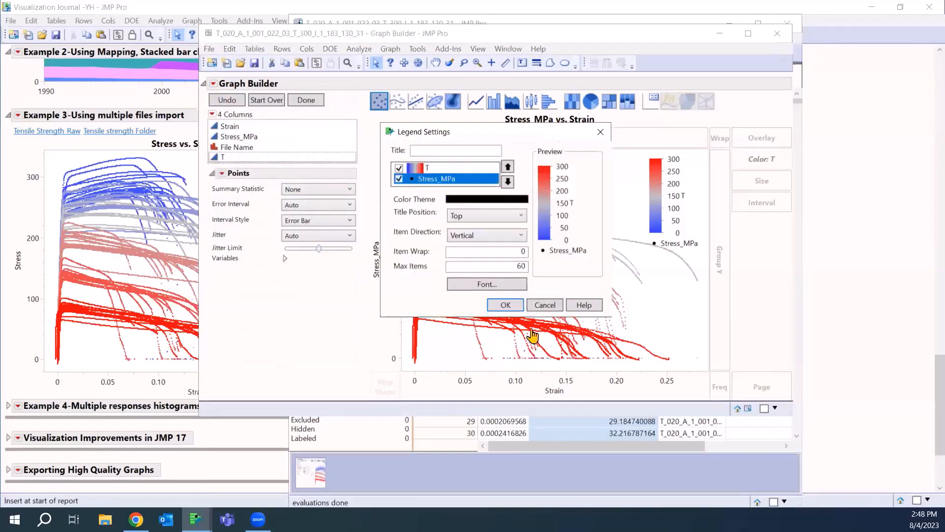
pyautogui.click(503, 305)
# Step: Make the T color gradient in the legend horizontal in the Gradient Settings
pyautogui.rightClick(657, 170)
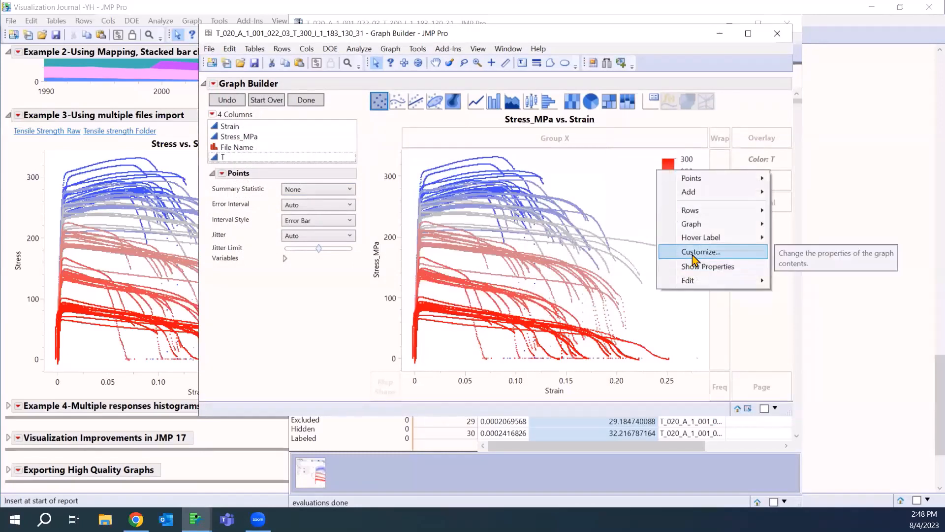
pyautogui.click(678, 168)
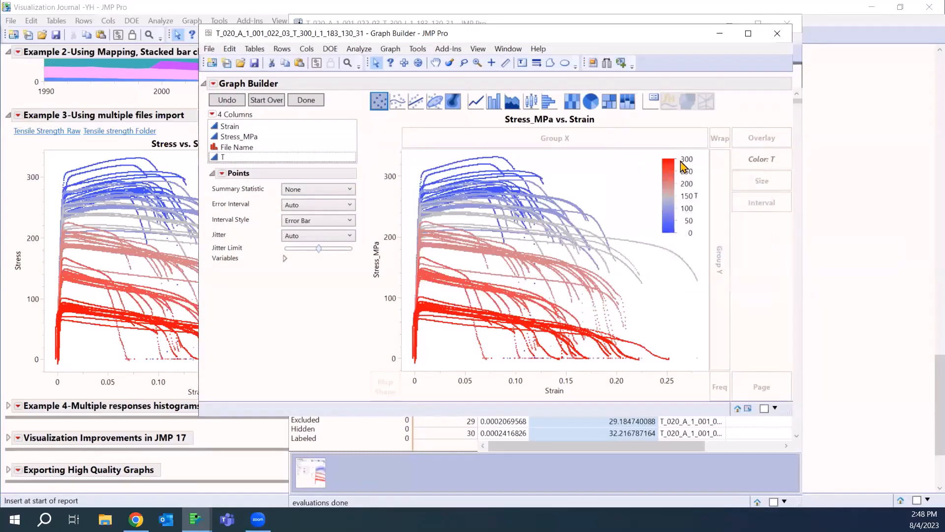
pyautogui.rightClick(683, 168)
pyautogui.click(707, 200)
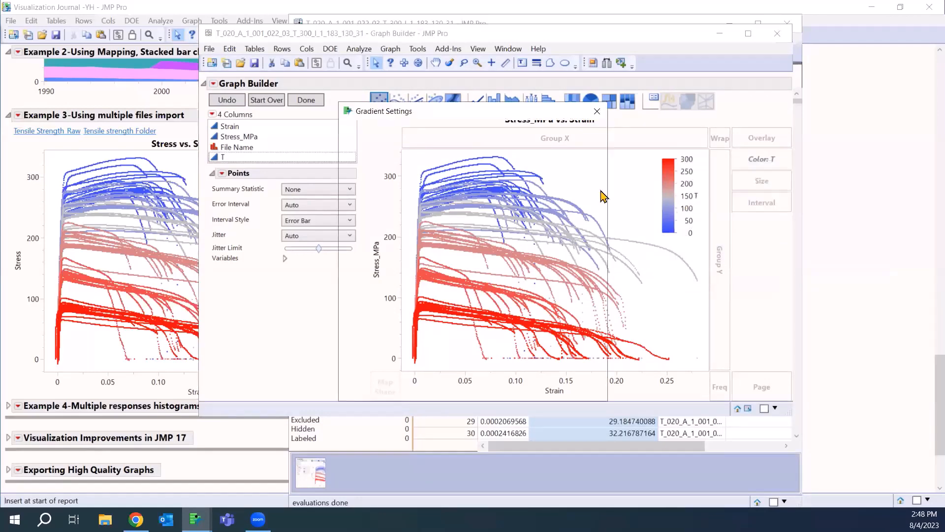
pyautogui.click(358, 339)
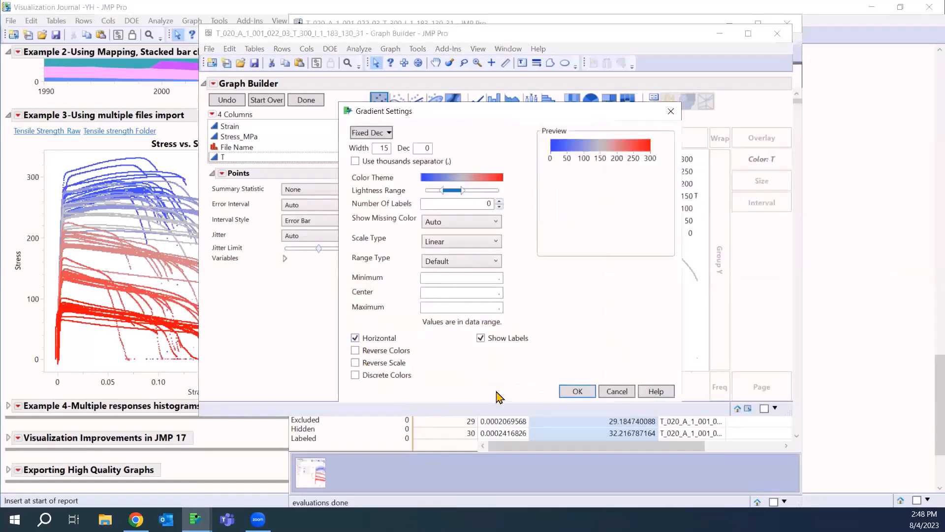
pyautogui.click(575, 392)
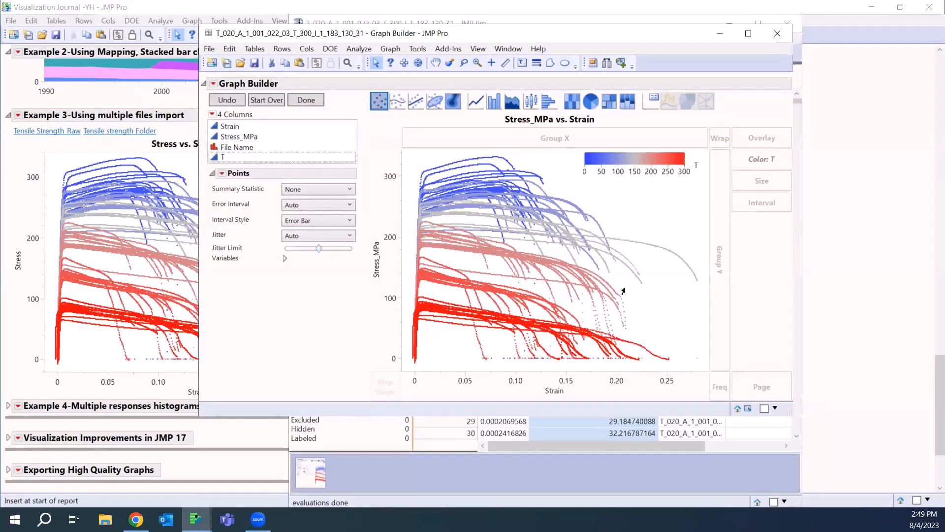
# Step: Move the graph aside and review the T column in the imported data table
pyautogui.click(210, 49)
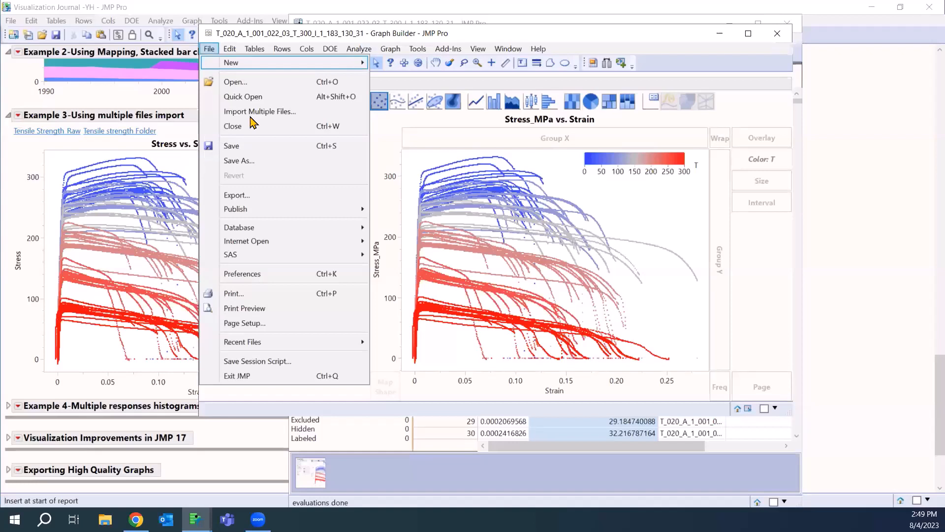
pyautogui.click(484, 34)
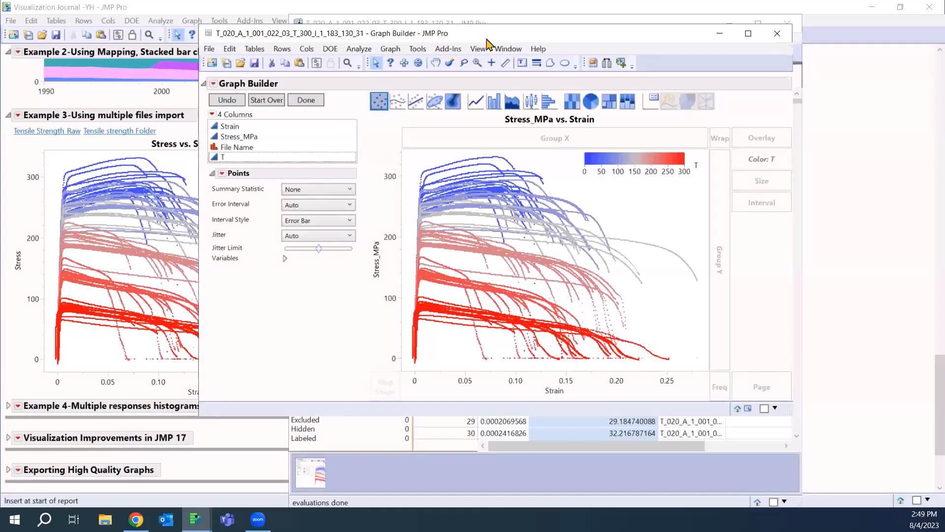
pyautogui.moveTo(487, 39); pyautogui.dragTo(490, 208)
pyautogui.click(767, 79)
pyautogui.click(761, 80)
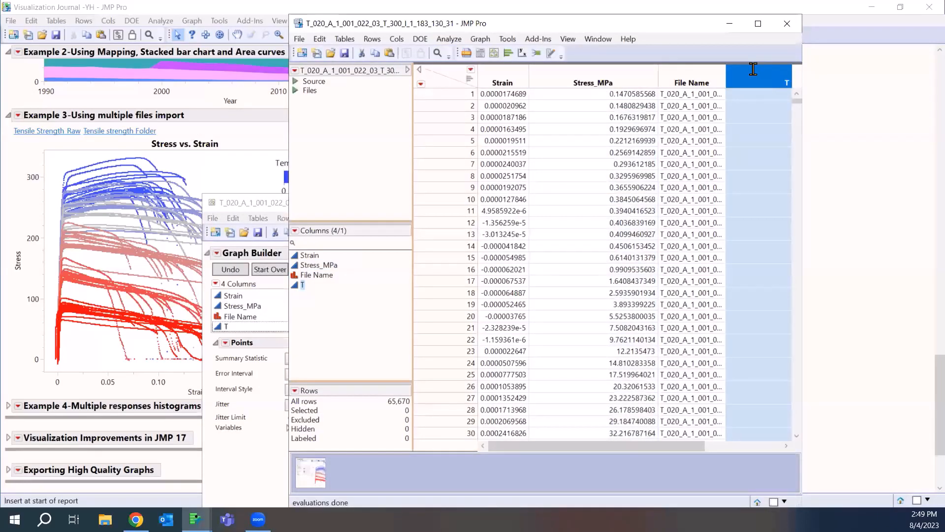
# Step: Finish the stress-strain graph, close its window and return to the Visualization Journal
pyautogui.click(259, 198)
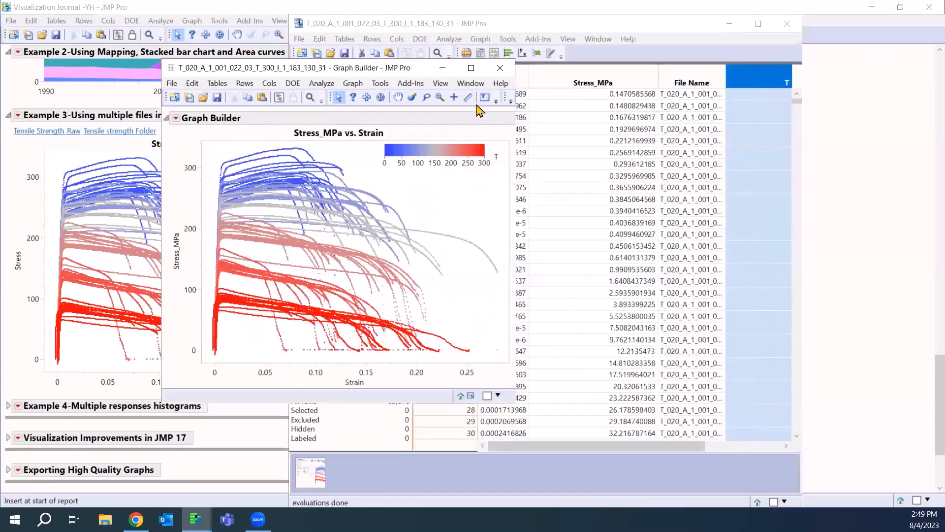
pyautogui.click(500, 68)
pyautogui.click(475, 281)
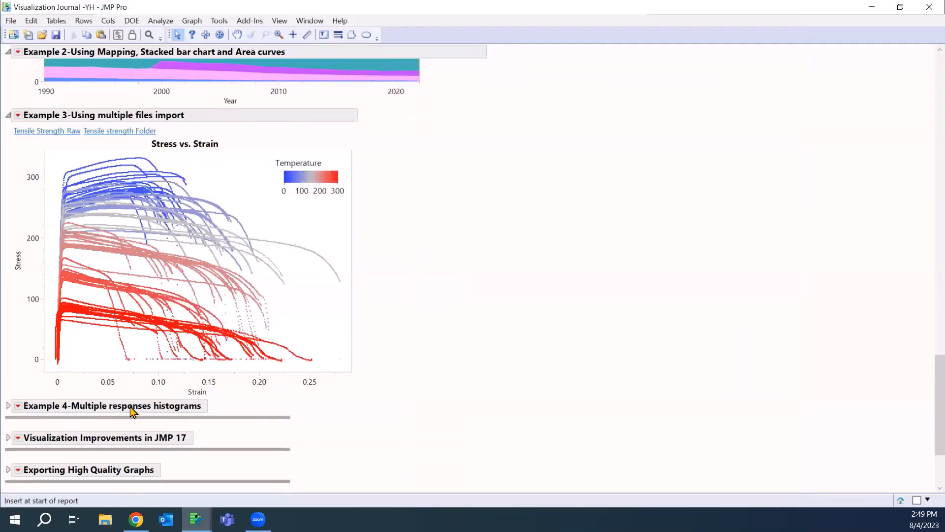
# Step: Open the multiple response data table from Example 4 of the journal and arrange it beside the histograms with the Process column selected
pyautogui.click(8, 406)
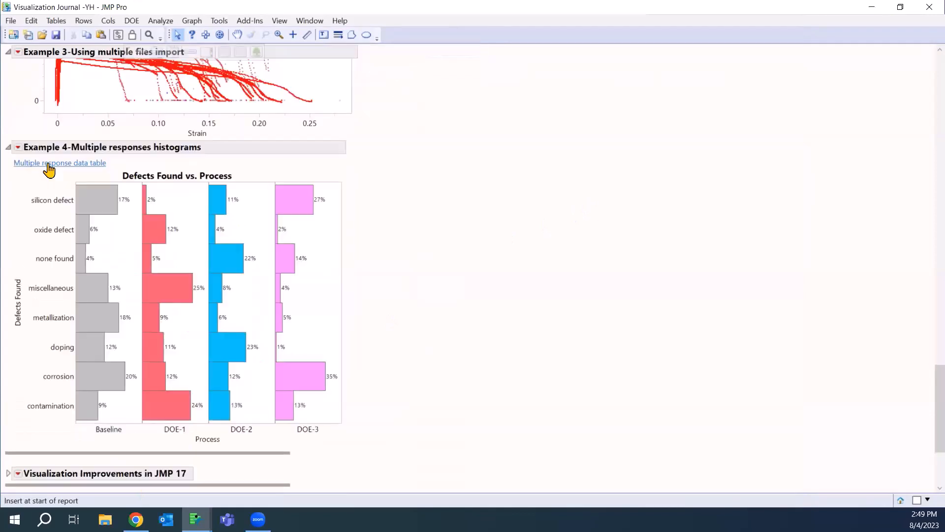
pyautogui.click(49, 163)
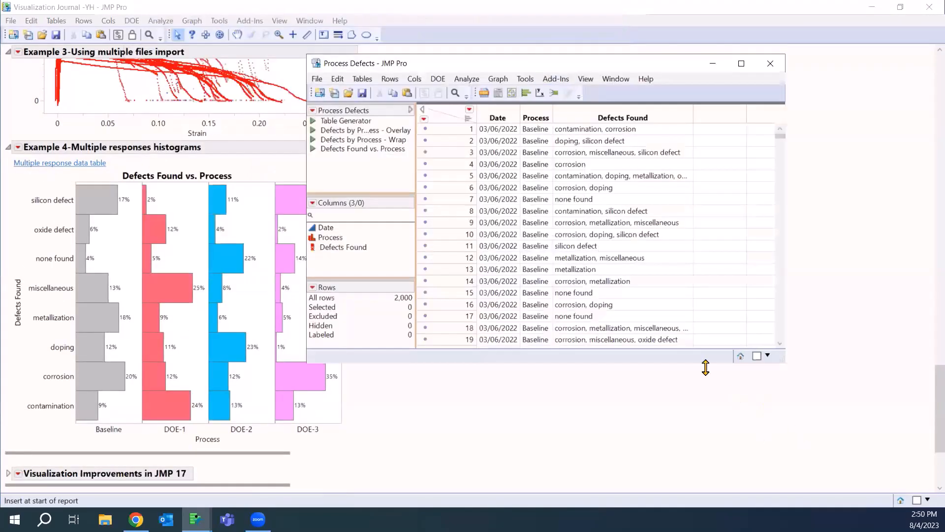
pyautogui.moveTo(701, 364); pyautogui.dragTo(701, 455)
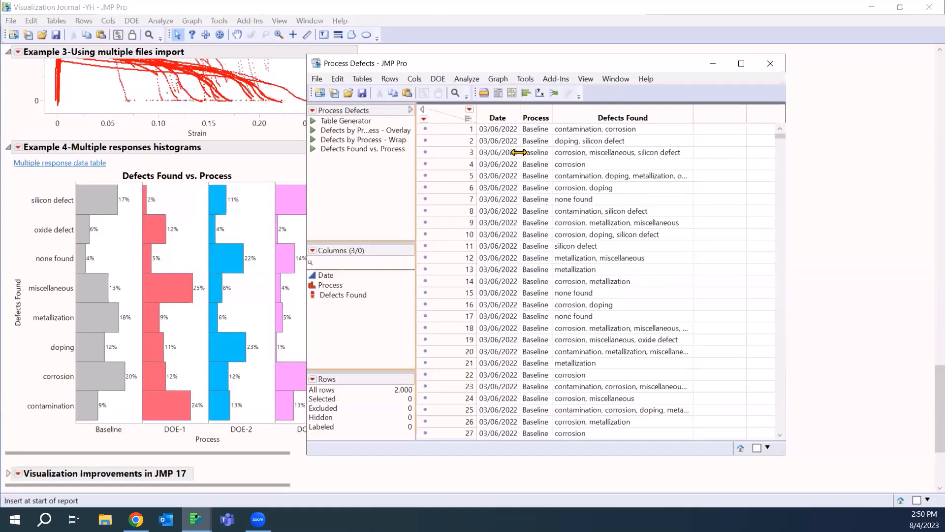
pyautogui.click(536, 112)
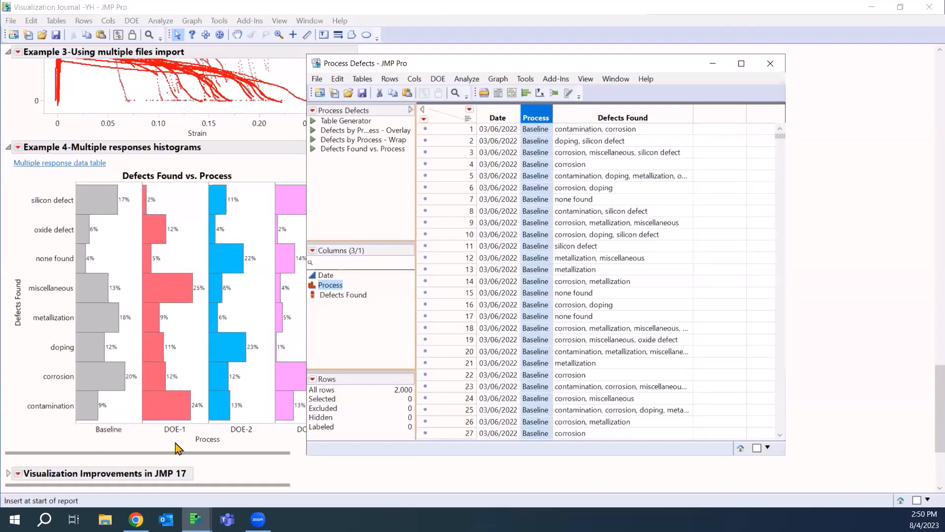
pyautogui.moveTo(472, 68); pyautogui.dragTo(597, 66)
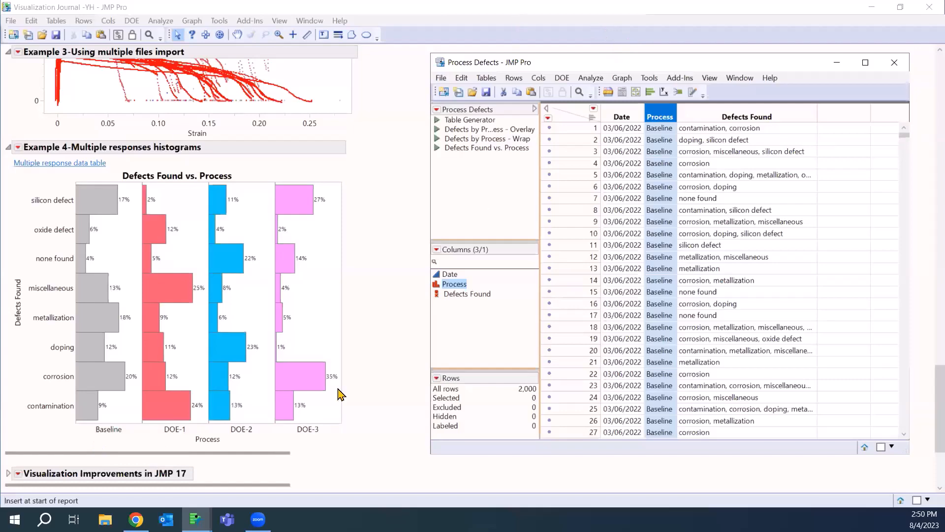
# Step: Reposition the Process Defects table and switch the Defects Found column's modeling type to Ordinal, followed by Nominal
pyautogui.moveTo(614, 62); pyautogui.dragTo(516, 36)
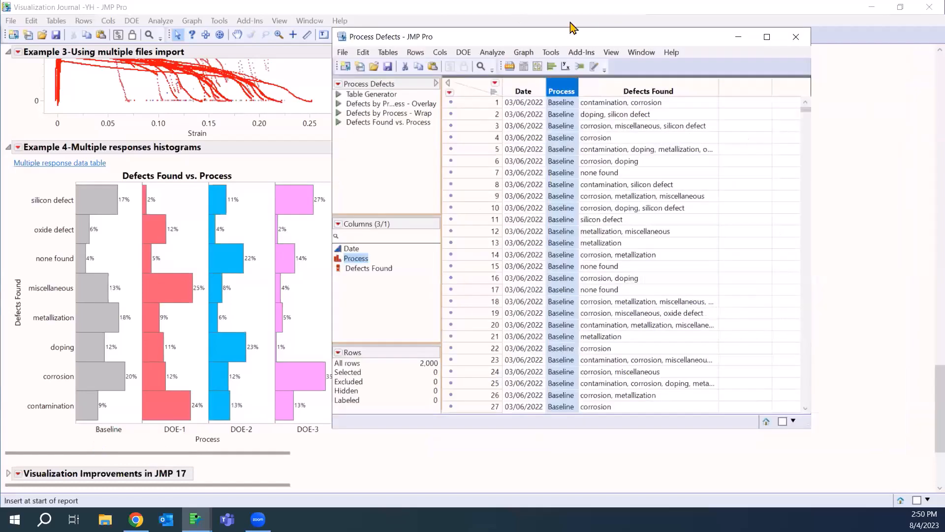
pyautogui.click(339, 277)
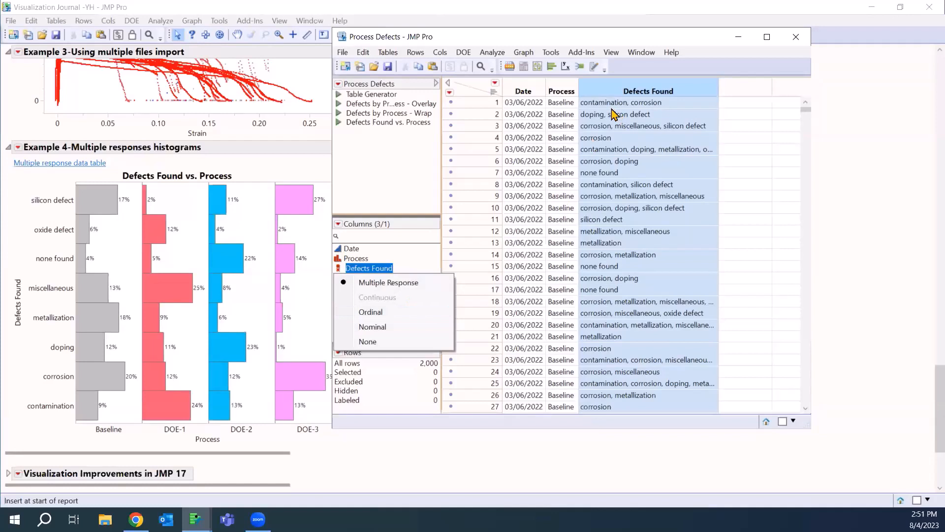
pyautogui.click(371, 313)
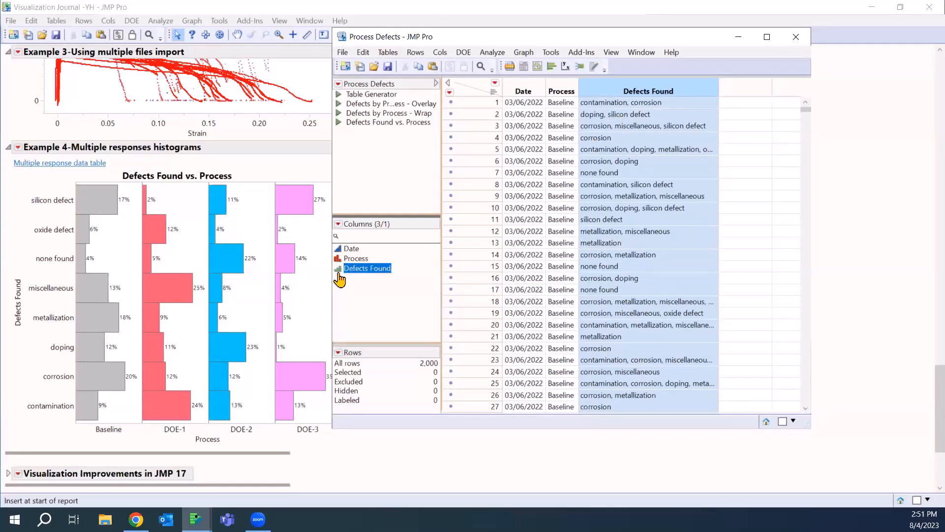
pyautogui.click(338, 276)
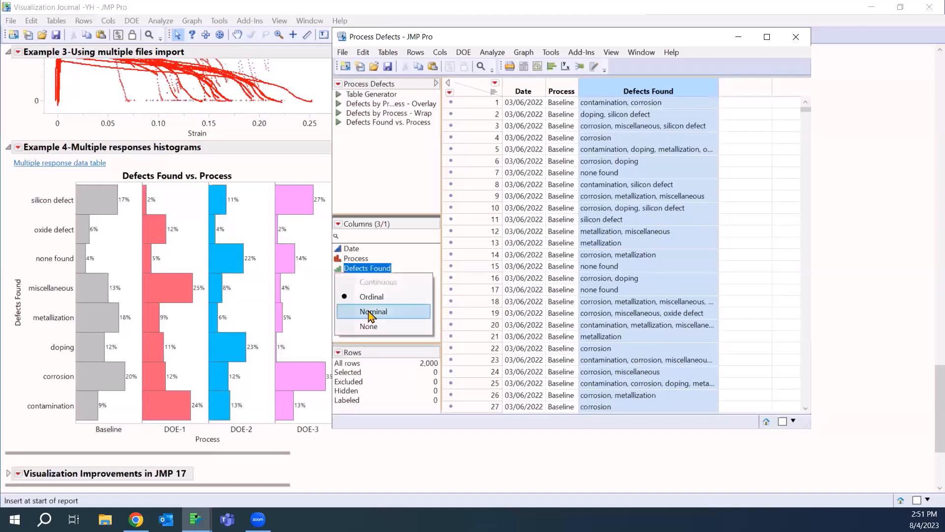
pyautogui.click(355, 299)
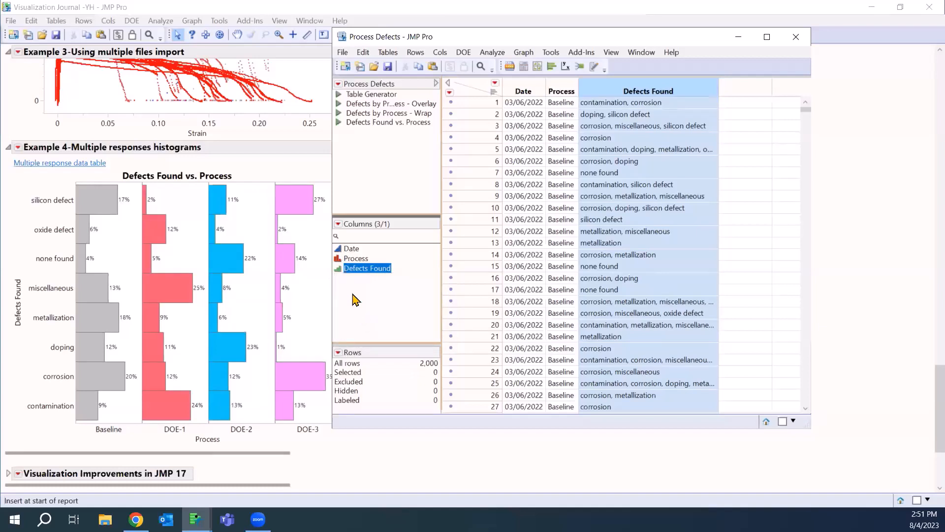
pyautogui.click(340, 270)
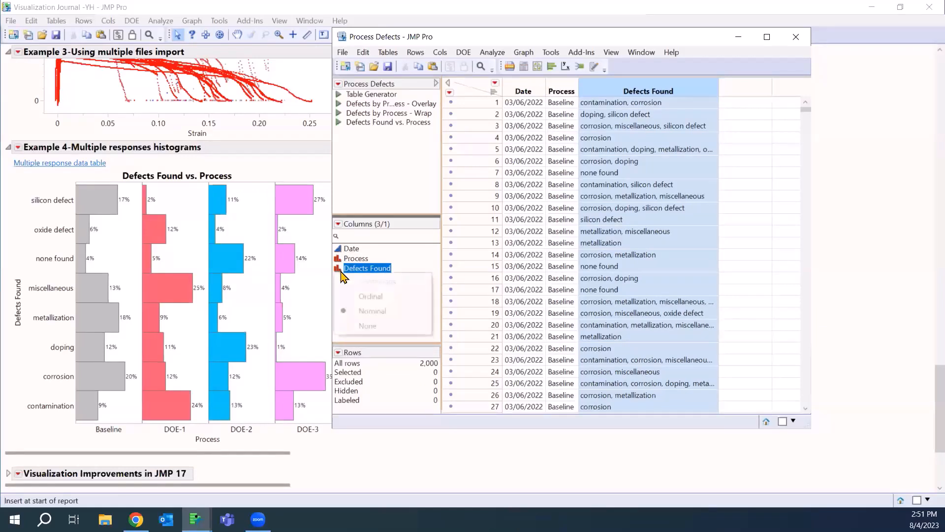
# Step: Set the modeling type of the Defects Found column to Multiple Response in its column info and confirm
pyautogui.click(612, 92)
pyautogui.rightClick(612, 91)
pyautogui.click(556, 183)
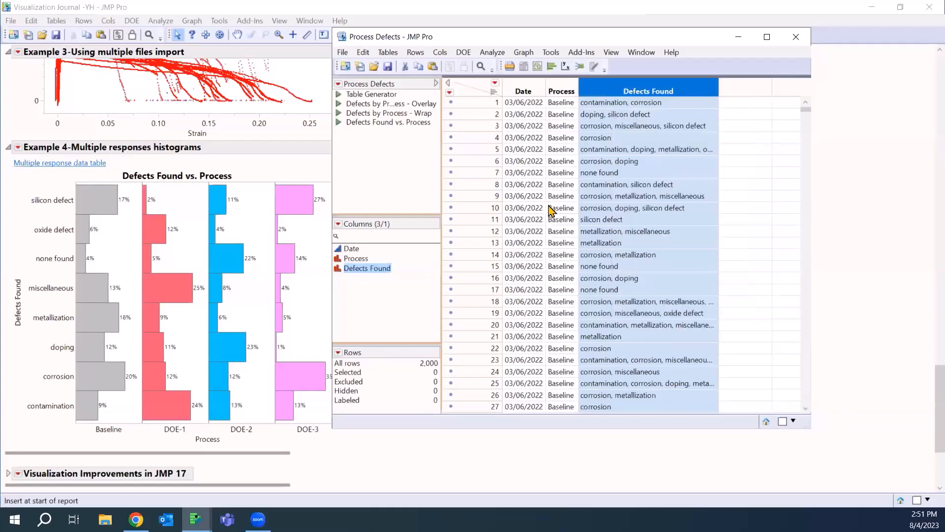
pyautogui.click(446, 156)
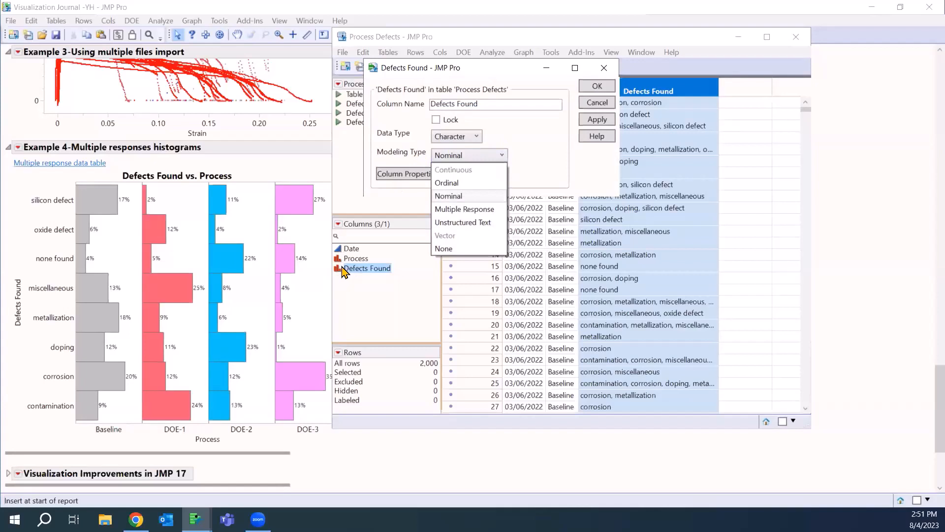
pyautogui.click(472, 213)
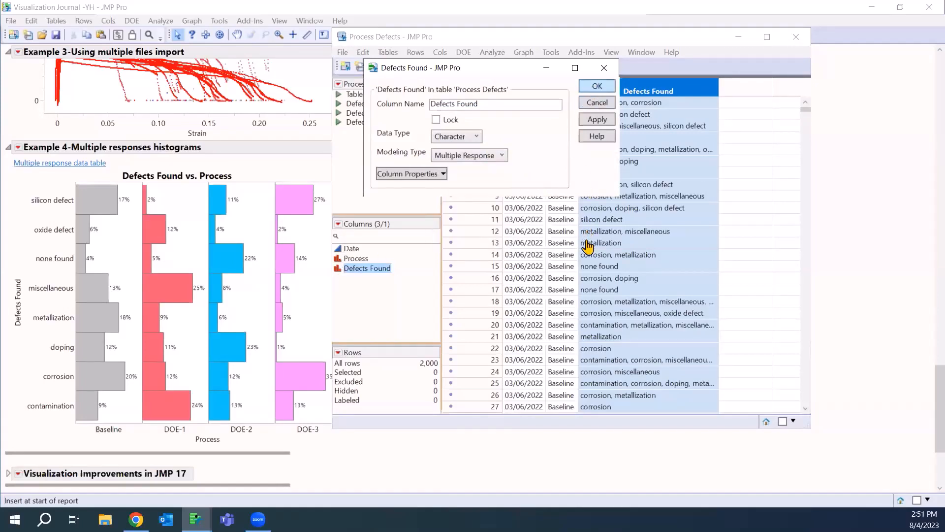
pyautogui.press('Return')
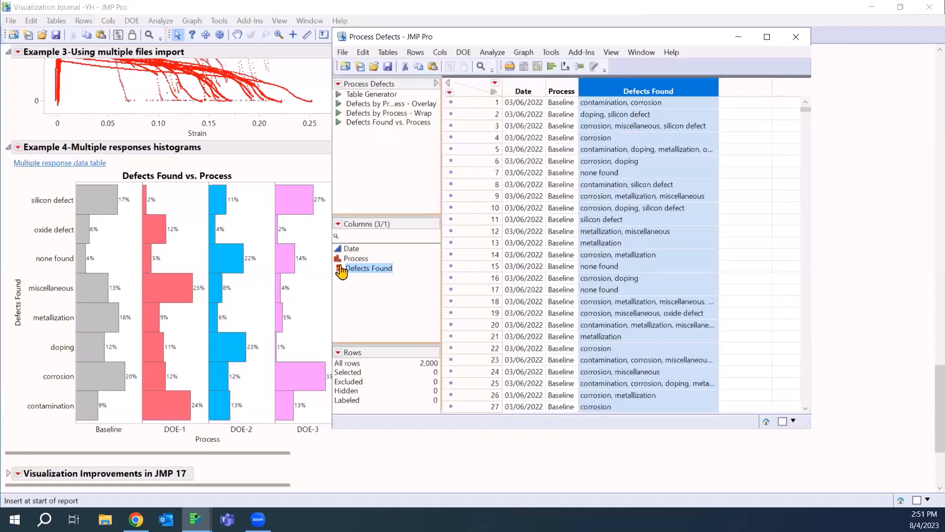
# Step: Start a Graph Builder graph from the Process Defects table with Process on the X axis
pyautogui.click(523, 53)
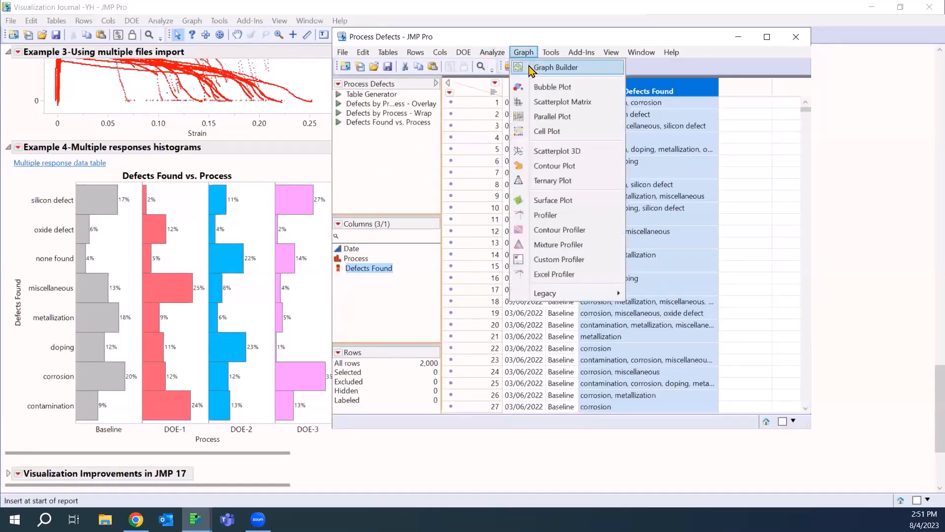
pyautogui.click(531, 70)
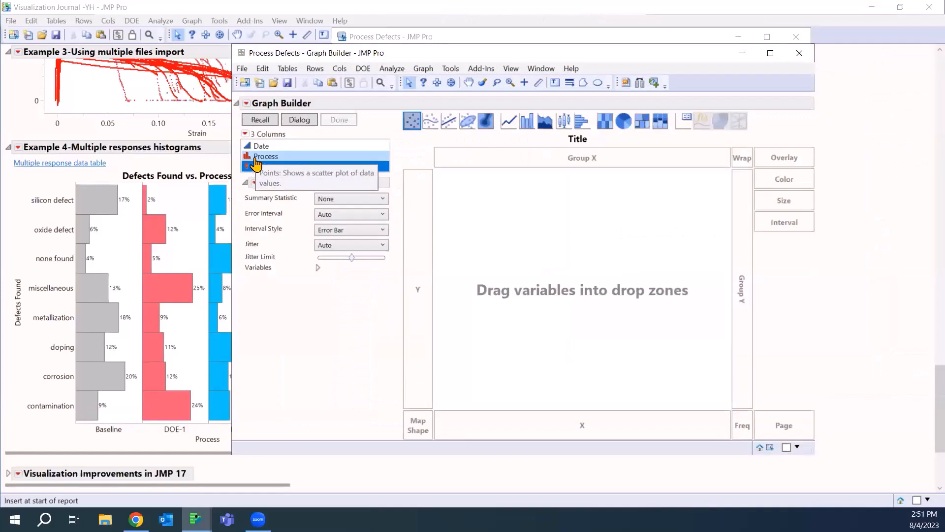
pyautogui.click(255, 157)
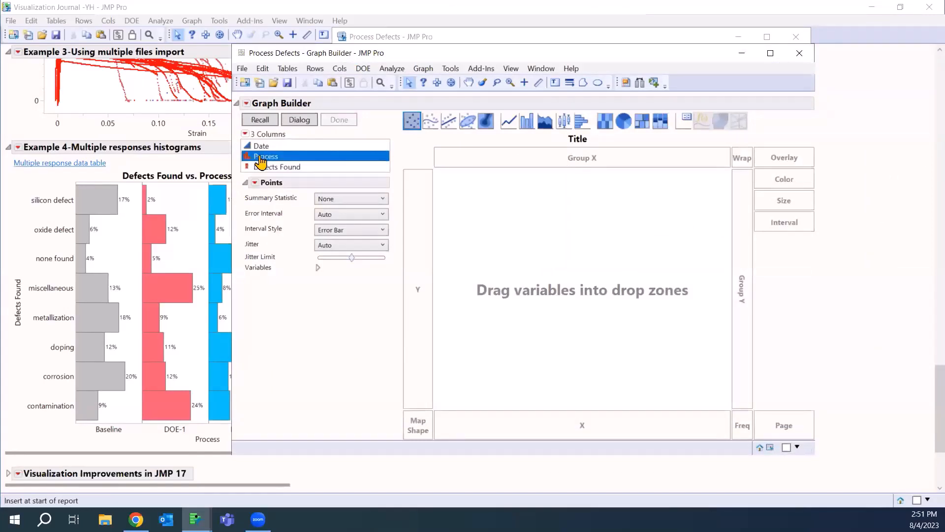
pyautogui.moveTo(276, 157); pyautogui.dragTo(533, 420)
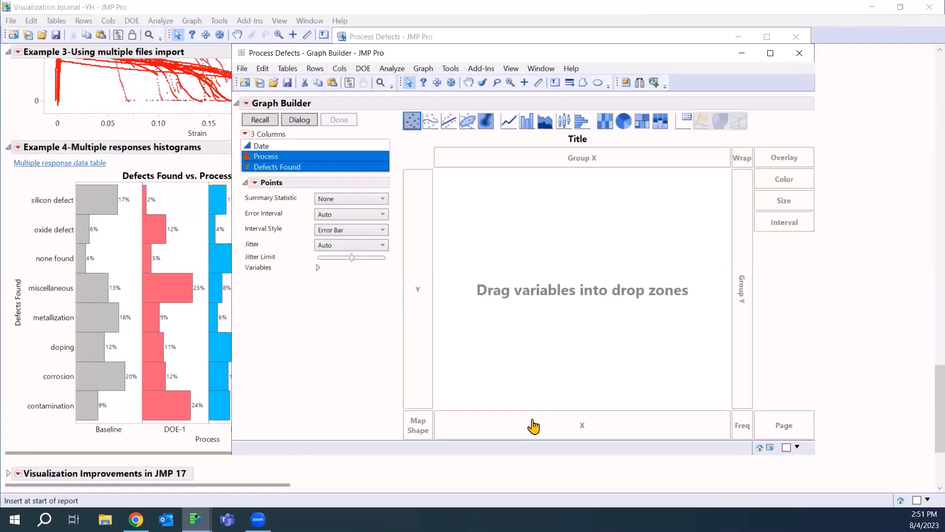
pyautogui.moveTo(534, 429); pyautogui.dragTo(586, 429)
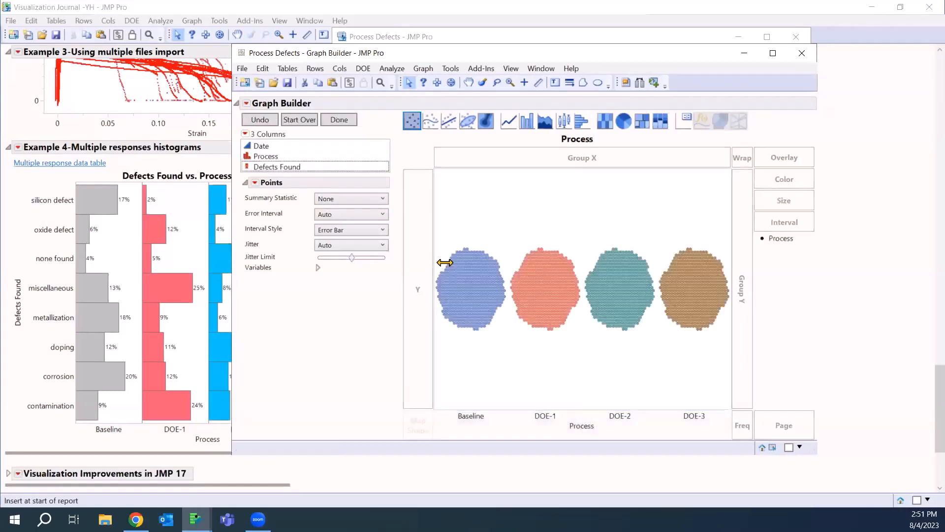
# Step: Plot Defects Found on the Y axis and arrange the graph window beside the data table
pyautogui.click(281, 156)
pyautogui.click(274, 168)
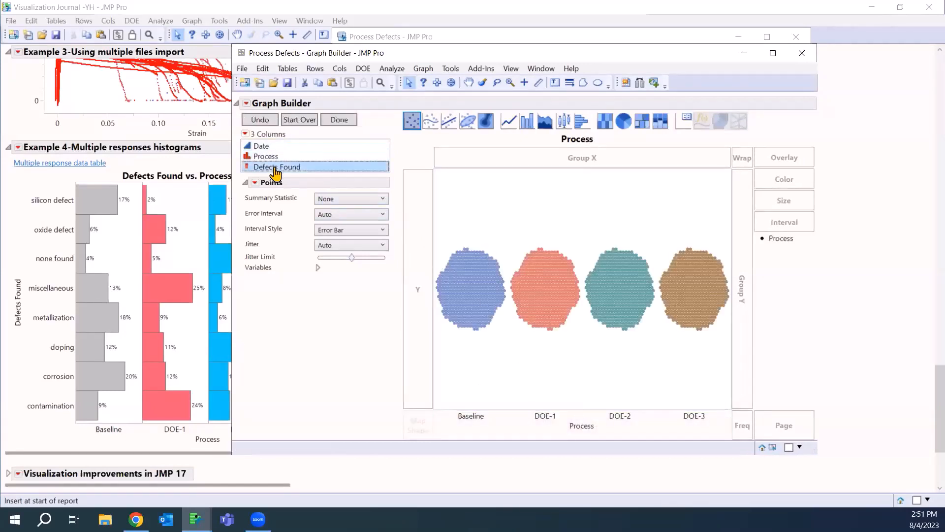
pyautogui.moveTo(274, 168); pyautogui.dragTo(411, 240)
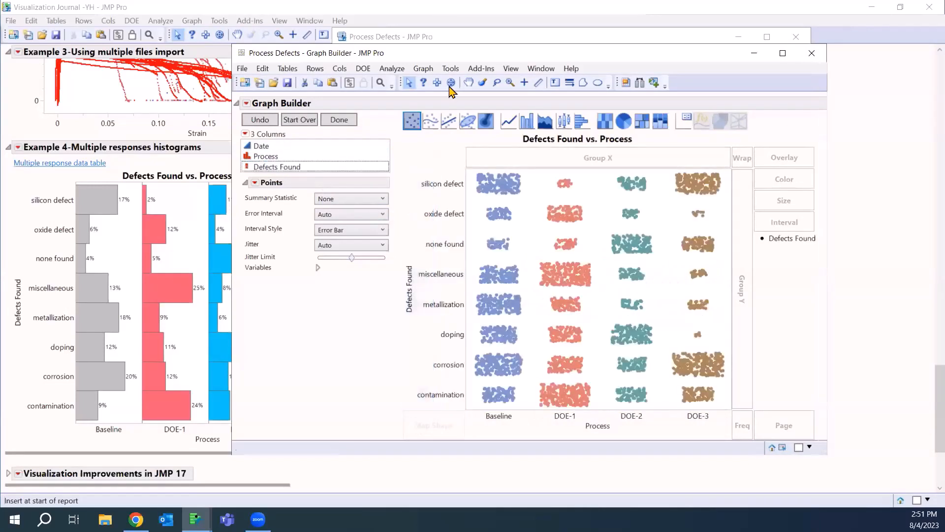
pyautogui.moveTo(531, 52); pyautogui.dragTo(319, 25)
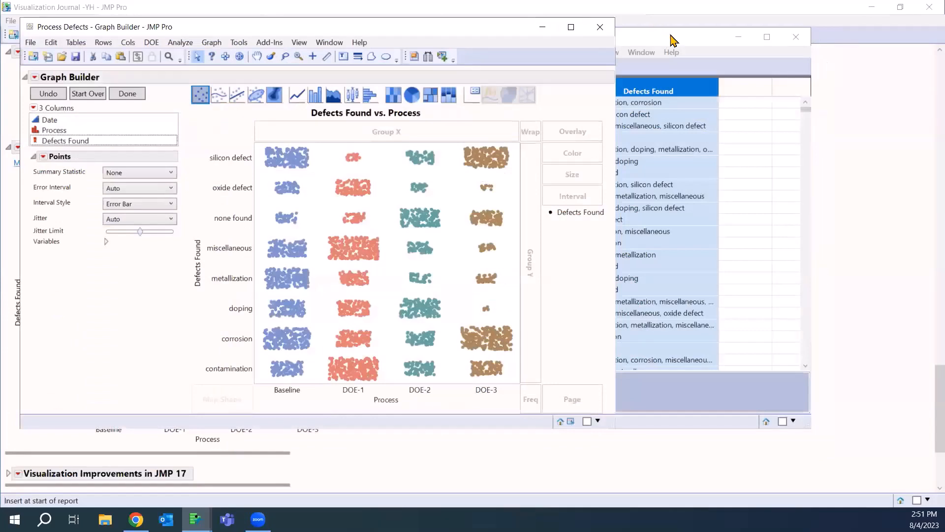
pyautogui.moveTo(673, 37); pyautogui.dragTo(716, 38)
pyautogui.click(290, 32)
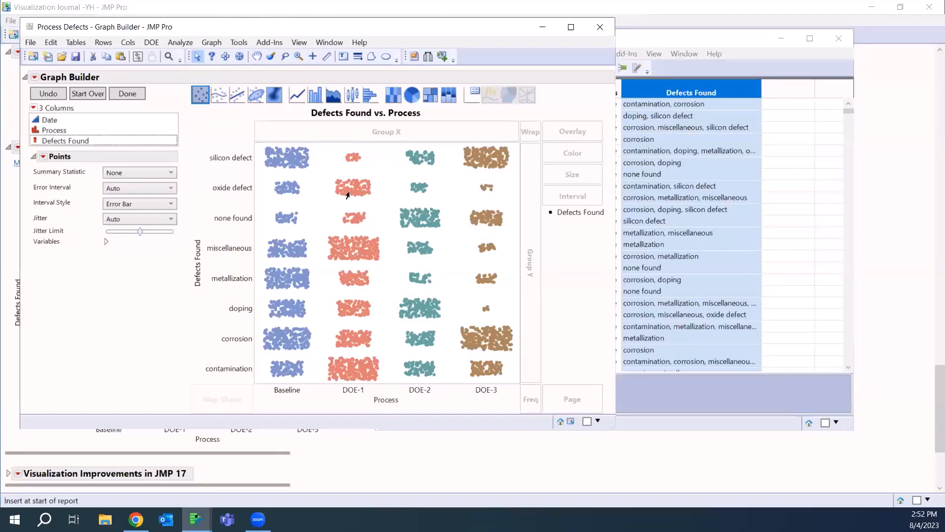
# Step: Set the Defects Found column's modeling type to Nominal in its column info and return to the graph
pyautogui.click(35, 140)
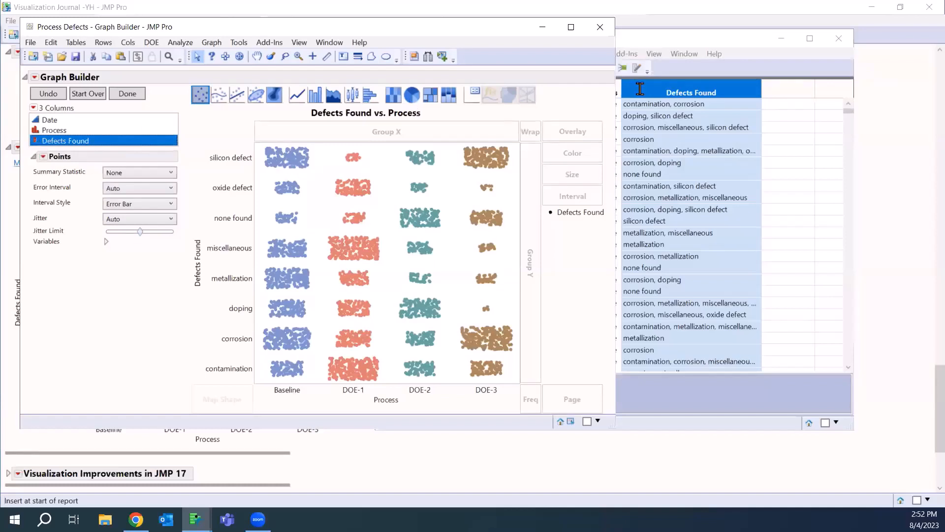
pyautogui.click(668, 87)
pyautogui.rightClick(667, 86)
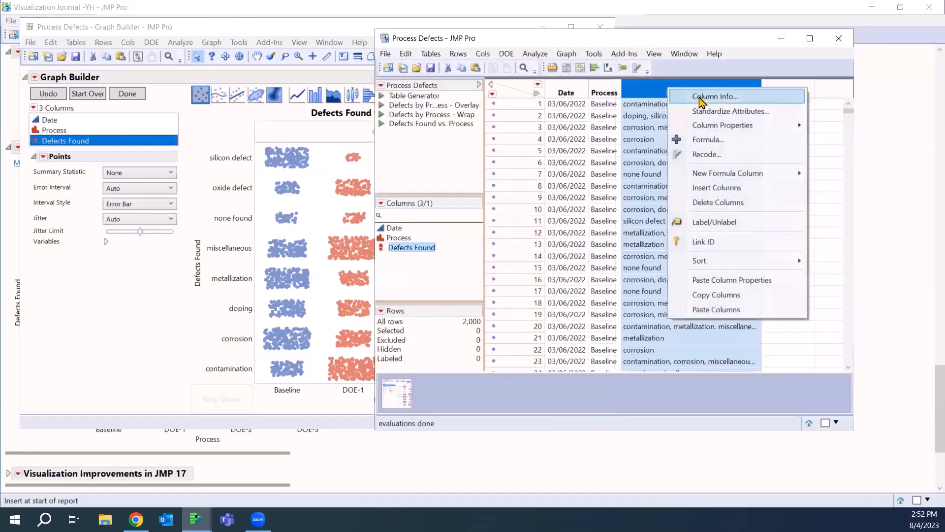
pyautogui.press('Escape')
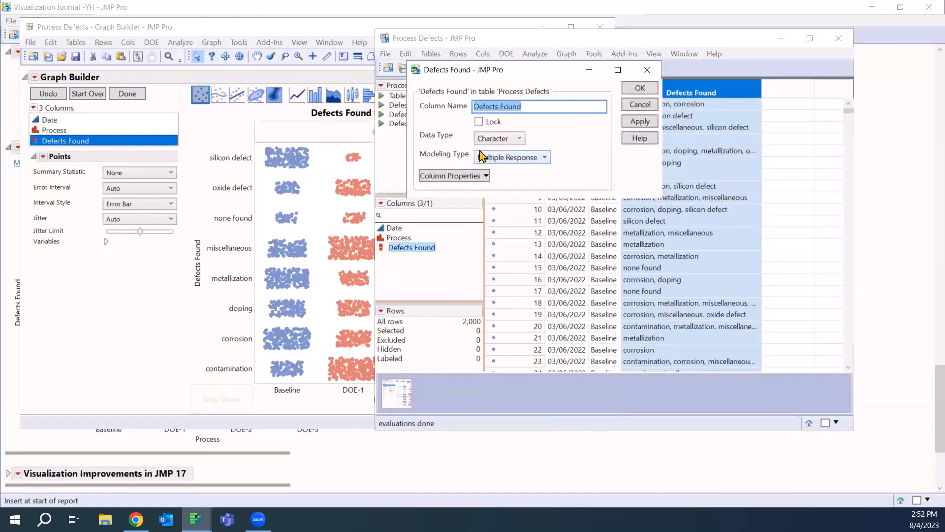
pyautogui.click(498, 158)
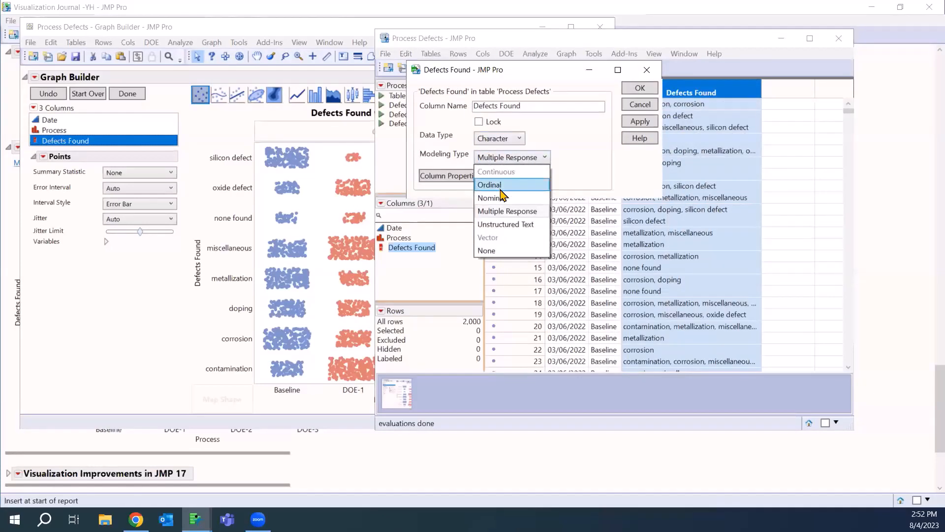
pyautogui.click(506, 196)
pyautogui.click(640, 88)
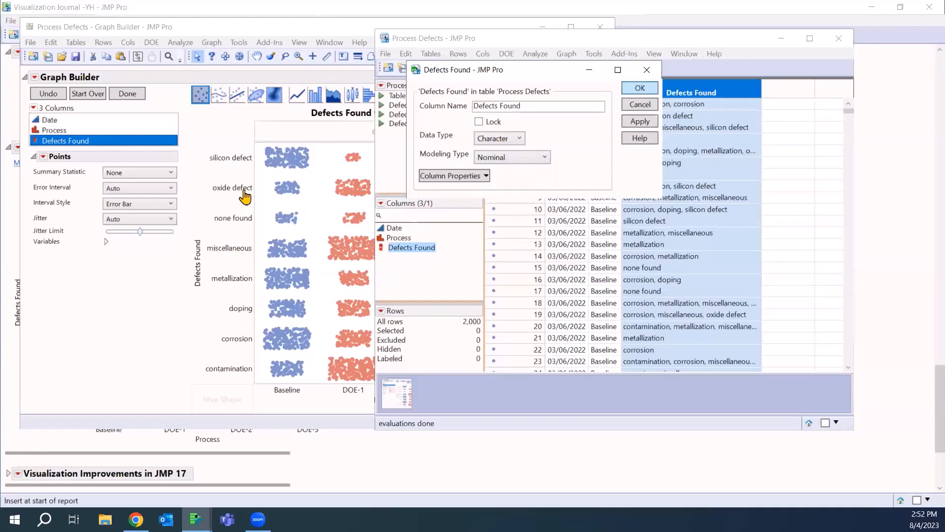
pyautogui.click(157, 290)
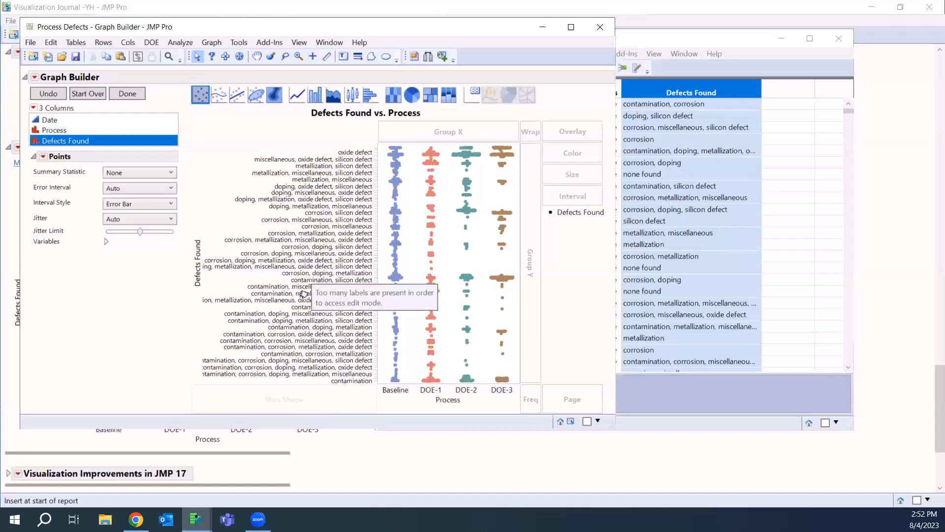
# Step: Reopen the column info of Defects Found and choose Multiple Response as its modeling type
pyautogui.click(657, 88)
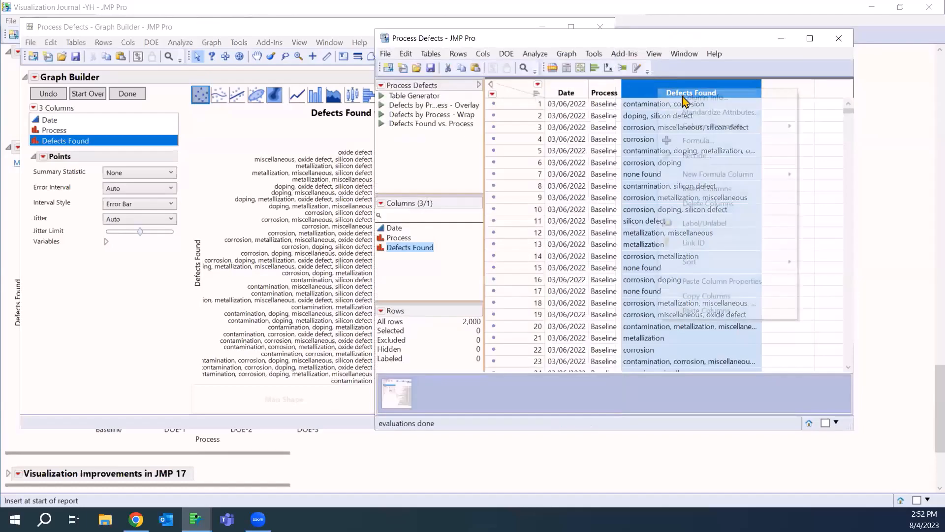
pyautogui.rightClick(685, 99)
pyautogui.press('Escape')
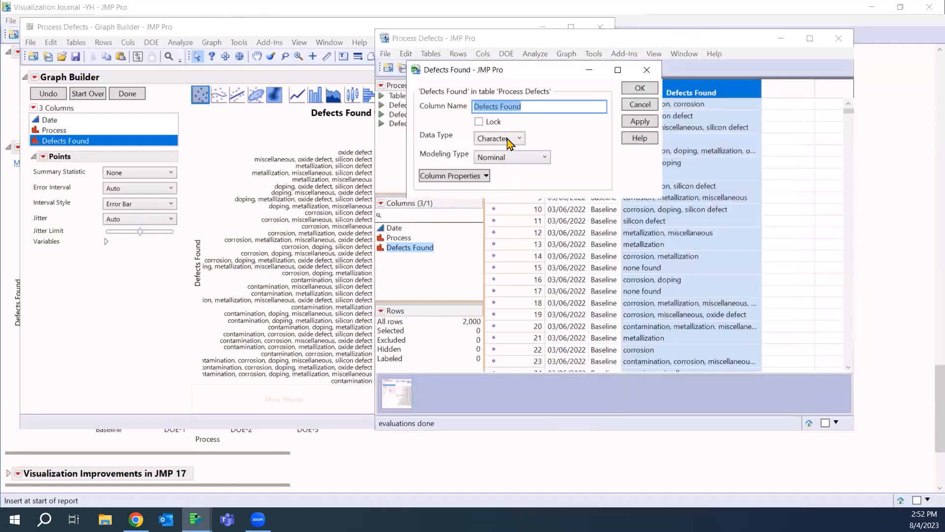
pyautogui.click(499, 157)
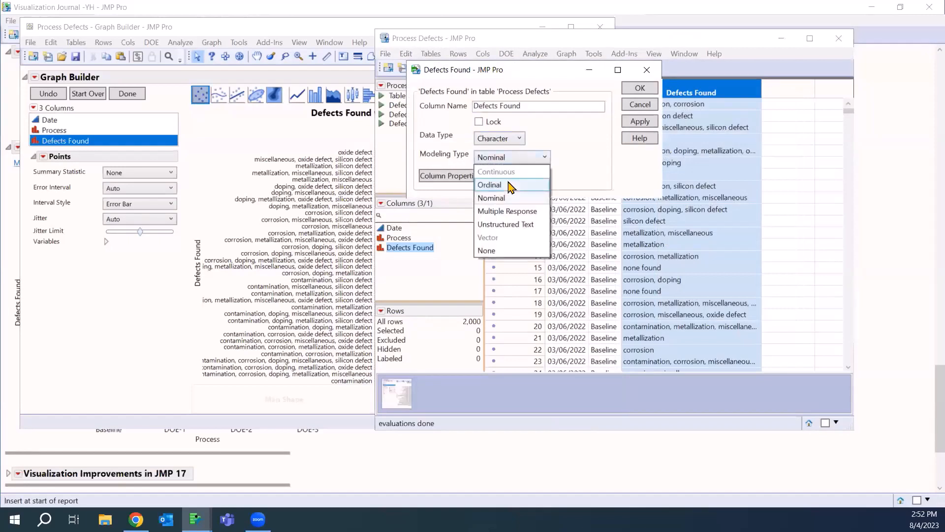
pyautogui.click(534, 211)
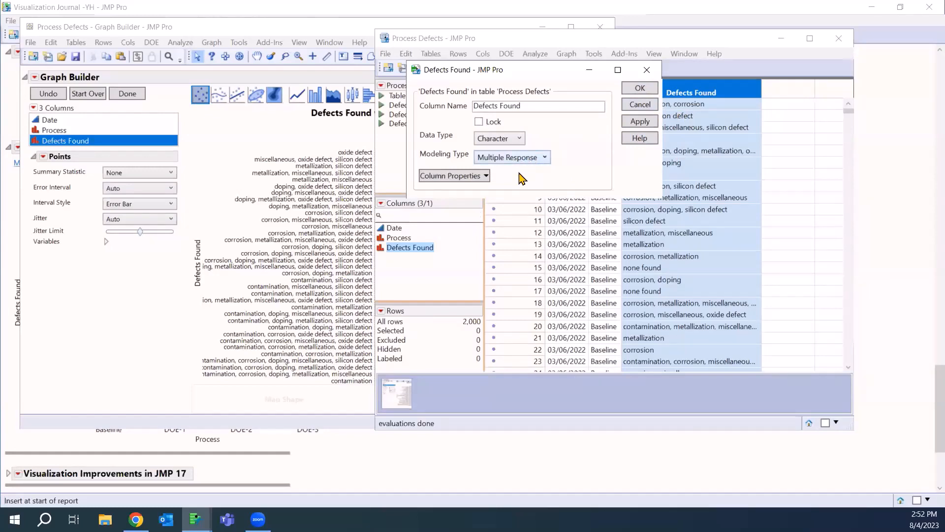
# Step: Add the Multiple Response column property with / as separator to Defects Found, remove it again and confirm the column info
pyautogui.click(482, 180)
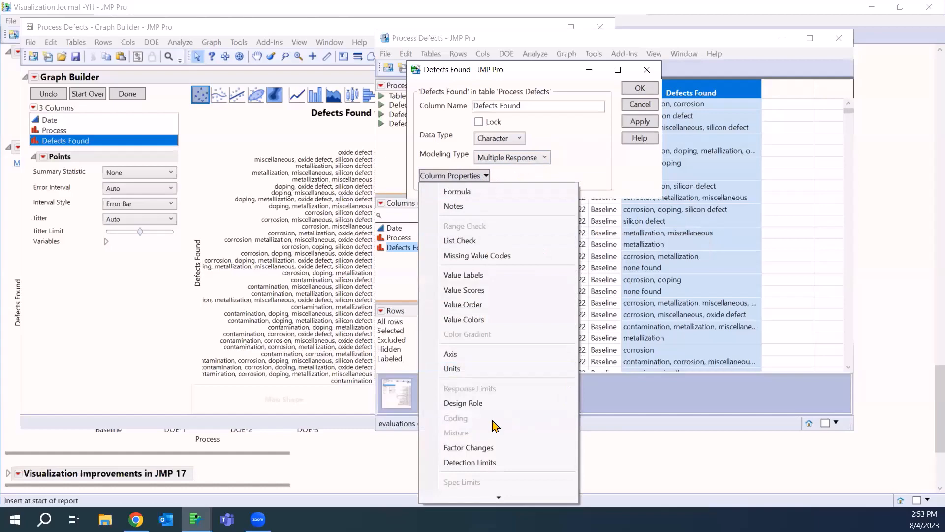
pyautogui.scroll(-4, 489, 414)
pyautogui.scroll(-2, 488, 413)
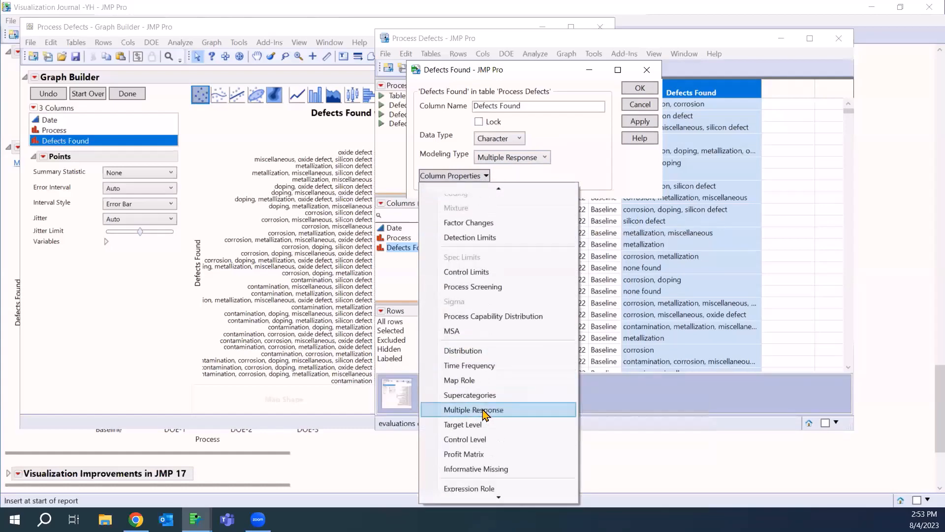
pyautogui.click(487, 412)
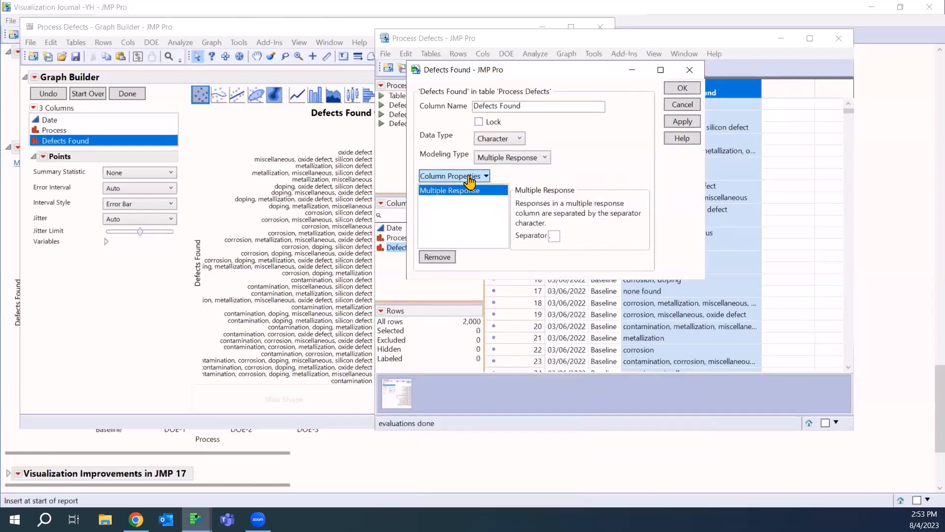
pyautogui.click(555, 237)
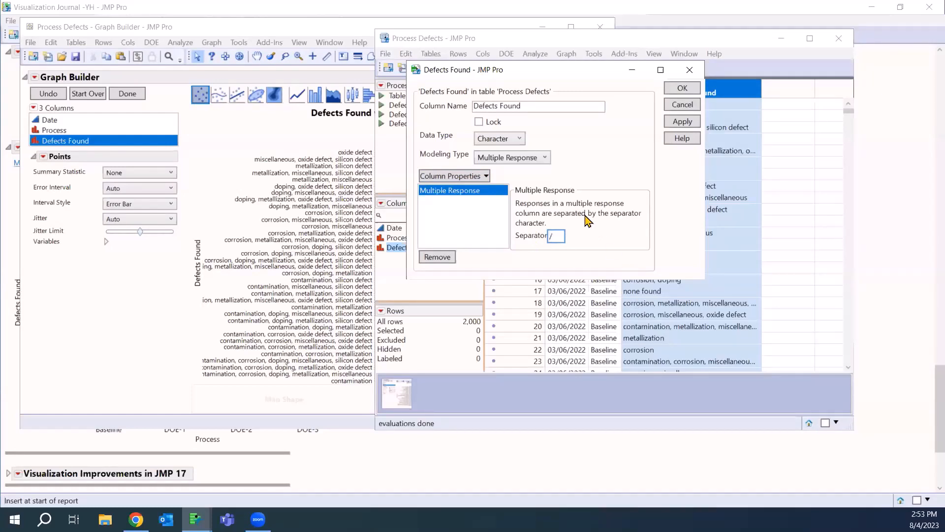
pyautogui.click(443, 258)
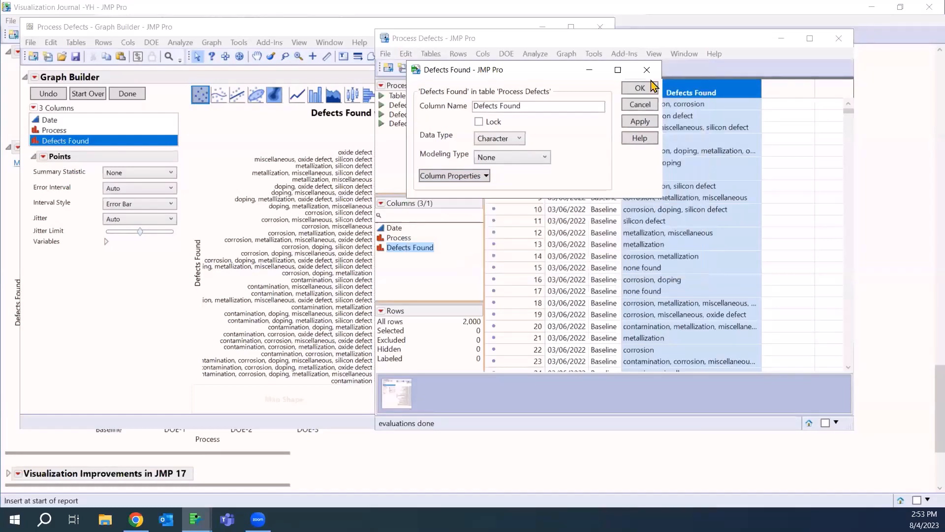
pyautogui.click(640, 88)
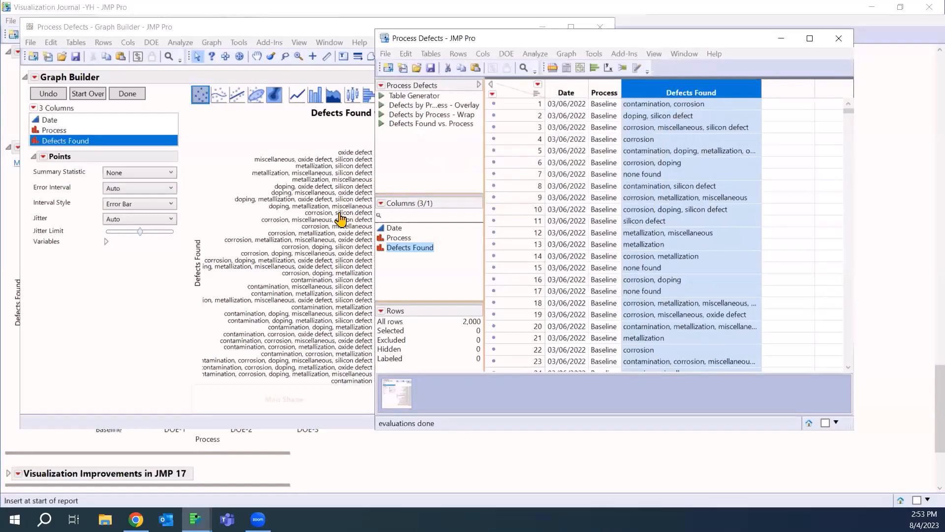
# Step: Set the Defects Found column's modeling type to Multiple Response in its column info and return to the graph
pyautogui.rightClick(653, 97)
pyautogui.click(675, 98)
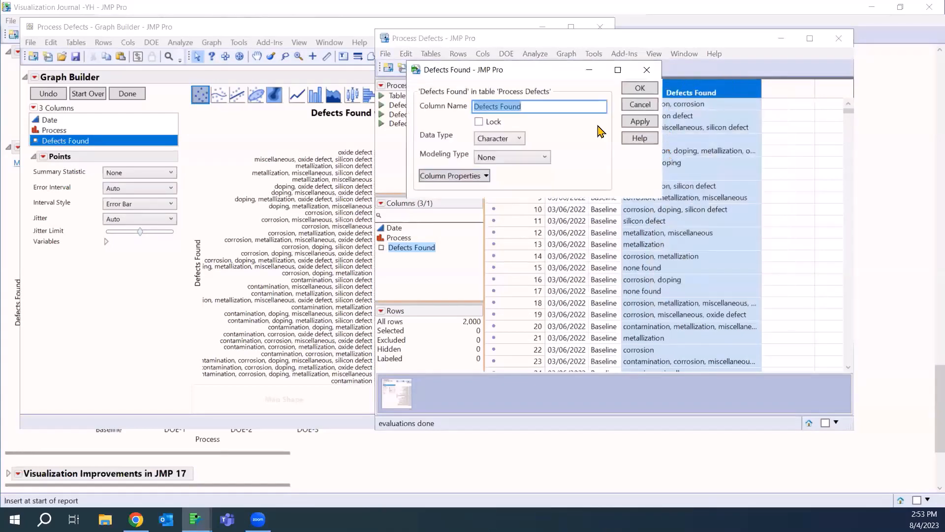
pyautogui.click(494, 140)
pyautogui.click(493, 140)
pyautogui.click(497, 159)
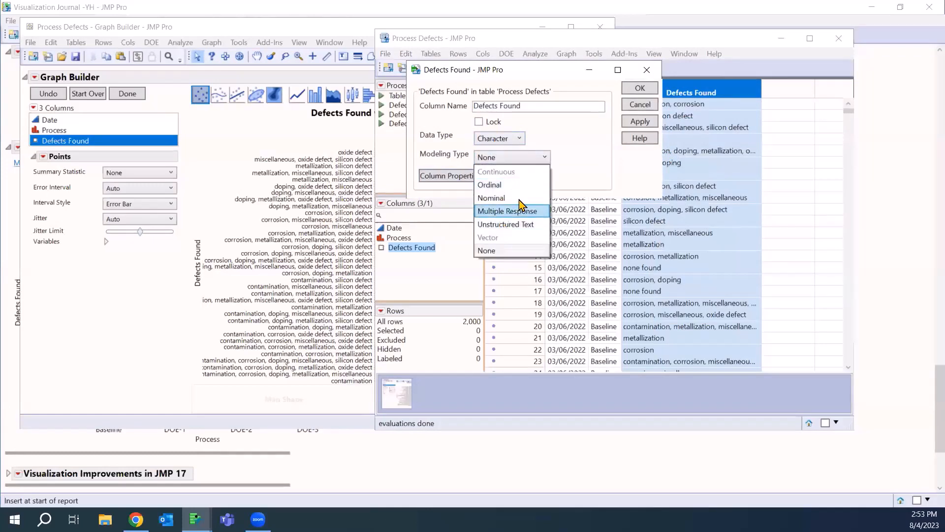
pyautogui.click(521, 209)
pyautogui.click(639, 88)
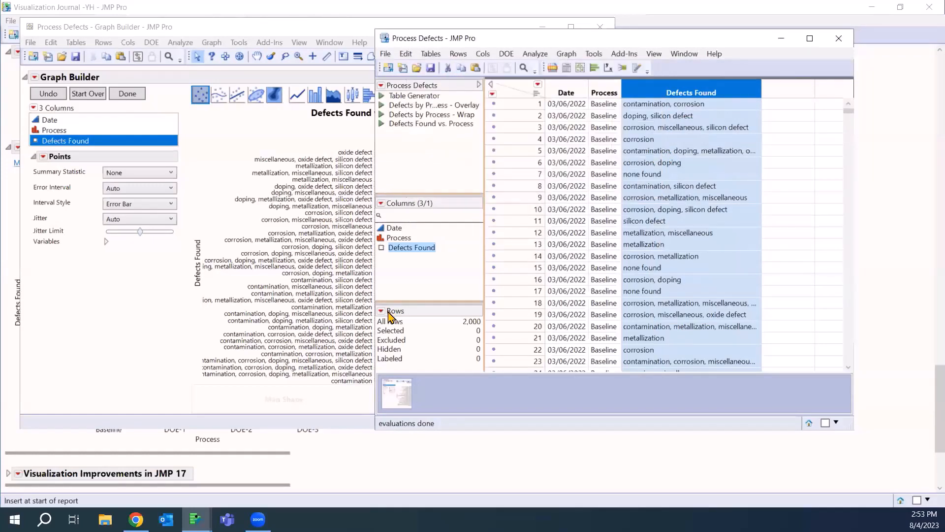
pyautogui.click(306, 142)
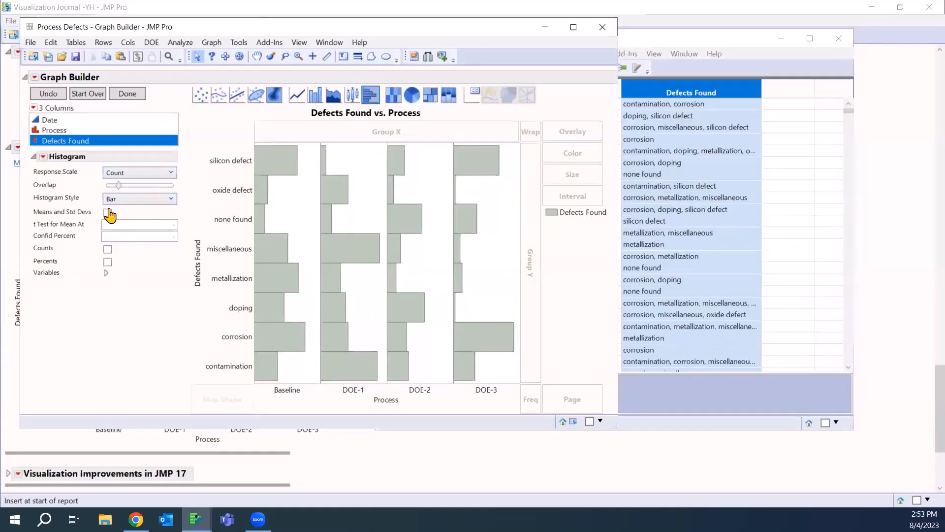
# Step: Show count labels on the Defects Found histograms and customize the Baseline histogram with a light gray fill
pyautogui.click(108, 249)
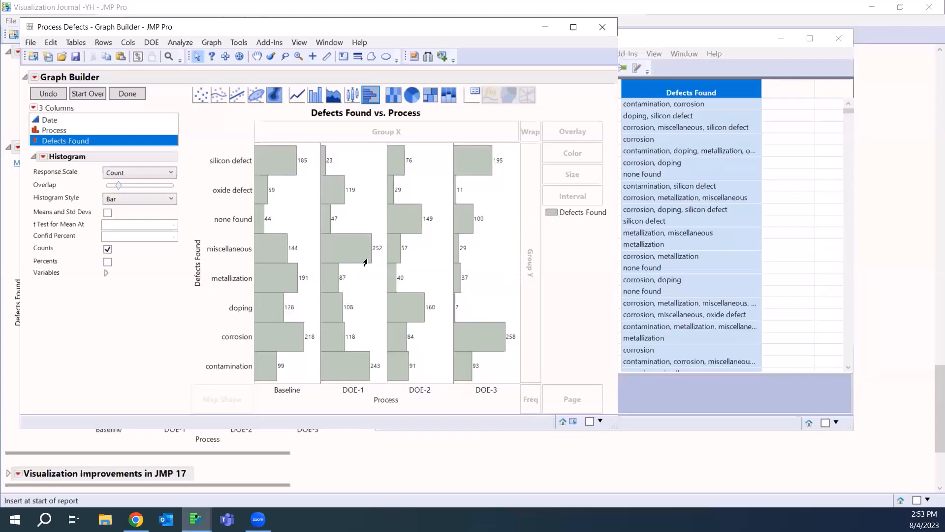
pyautogui.rightClick(486, 248)
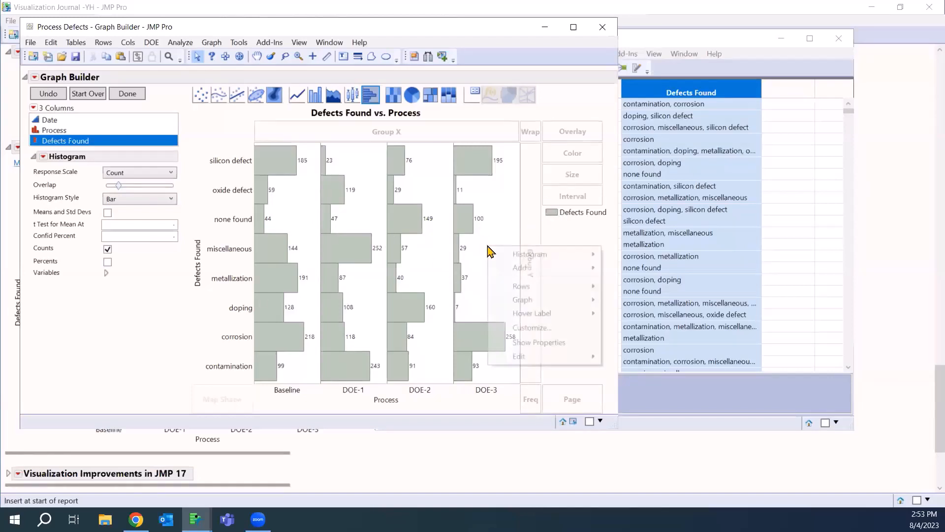
pyautogui.click(519, 329)
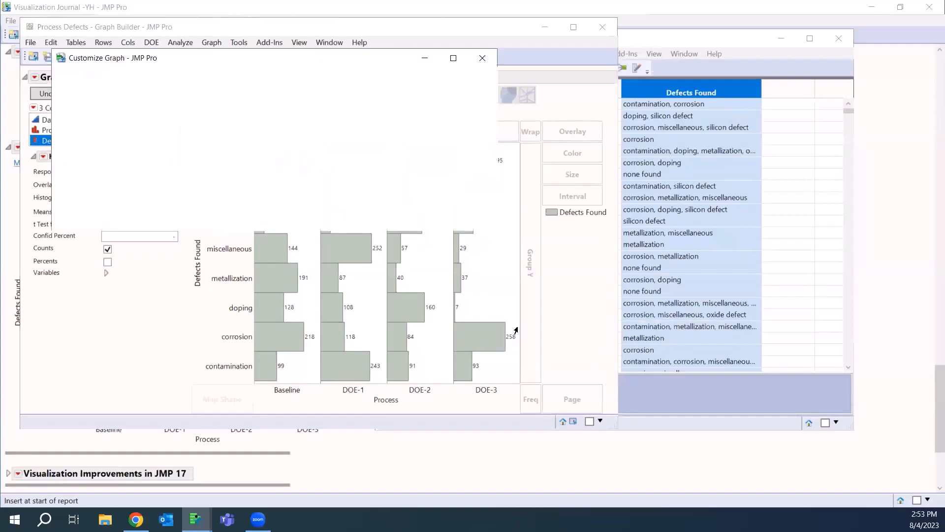
pyautogui.click(98, 119)
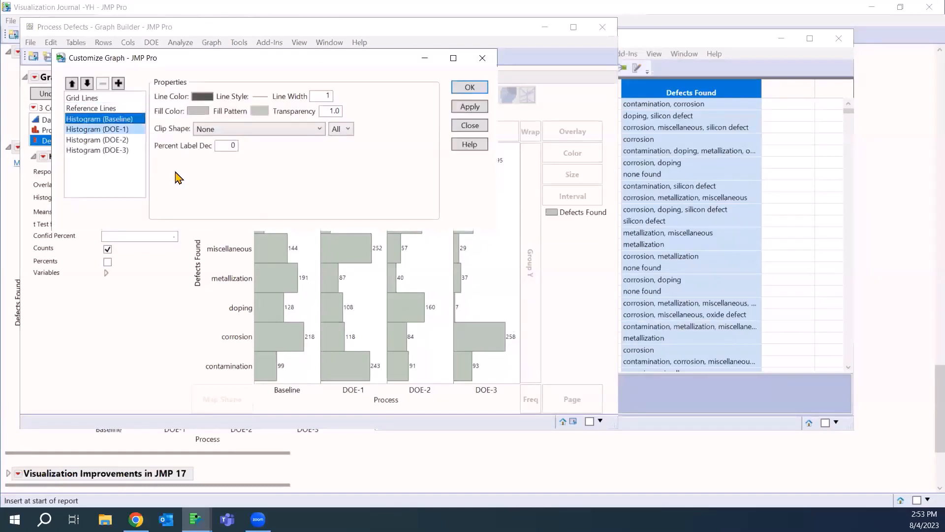
pyautogui.click(199, 111)
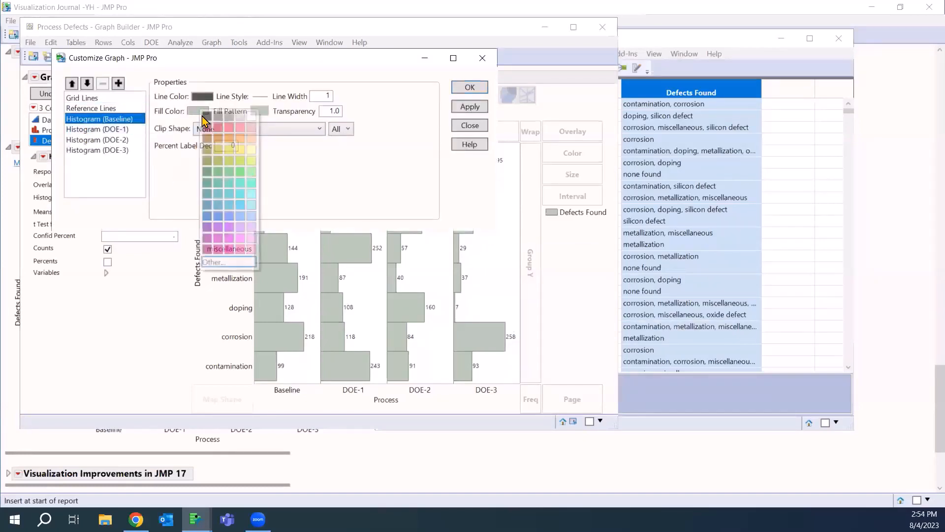
# Step: Fill the DOE-1 histogram light red, DOE-2 bright blue and DOE-3 light purple, and apply the graph customization
pyautogui.click(99, 129)
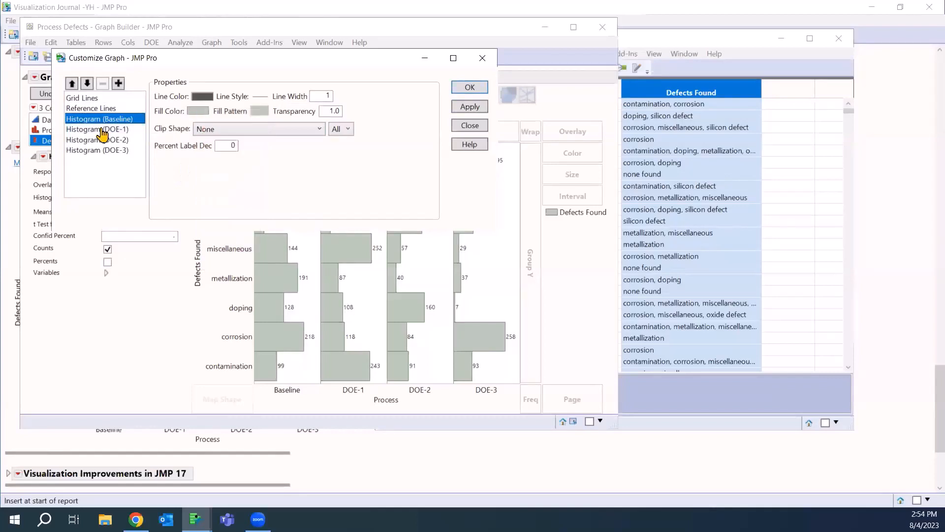
pyautogui.click(199, 113)
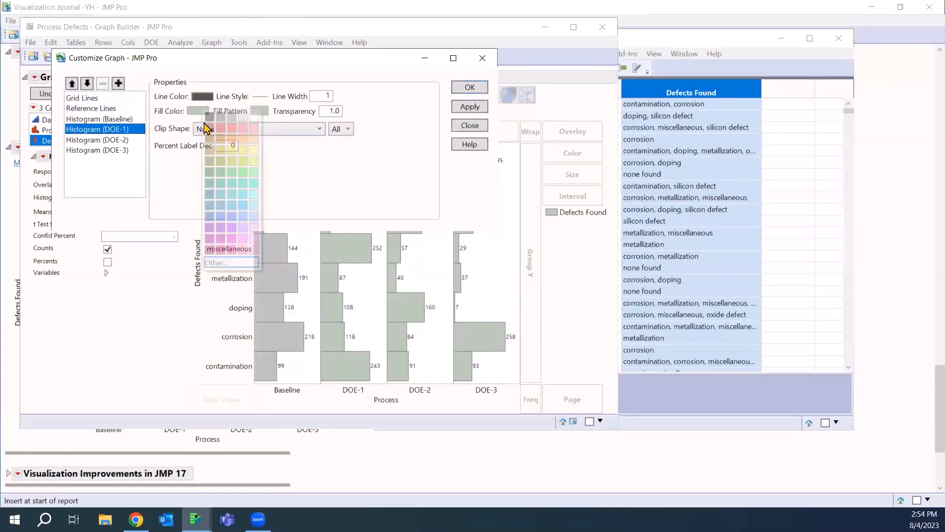
pyautogui.click(244, 129)
pyautogui.click(110, 141)
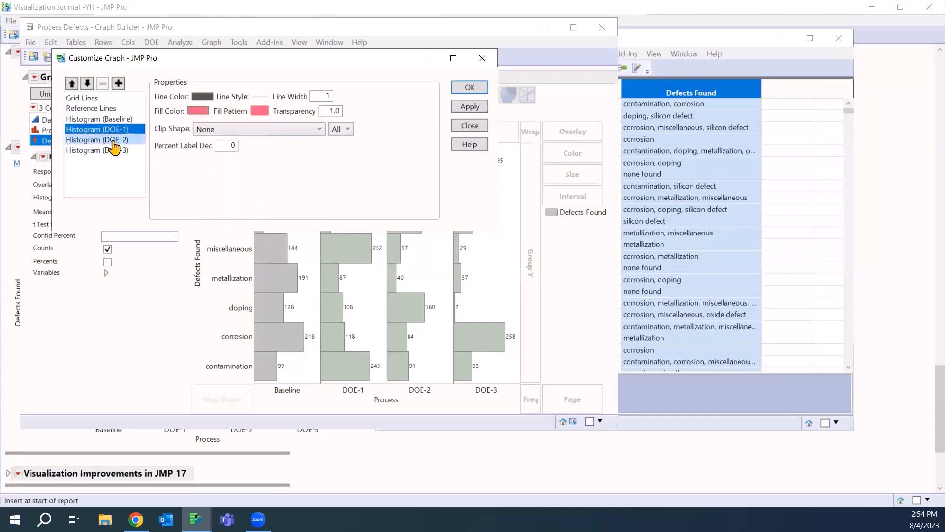
pyautogui.click(201, 112)
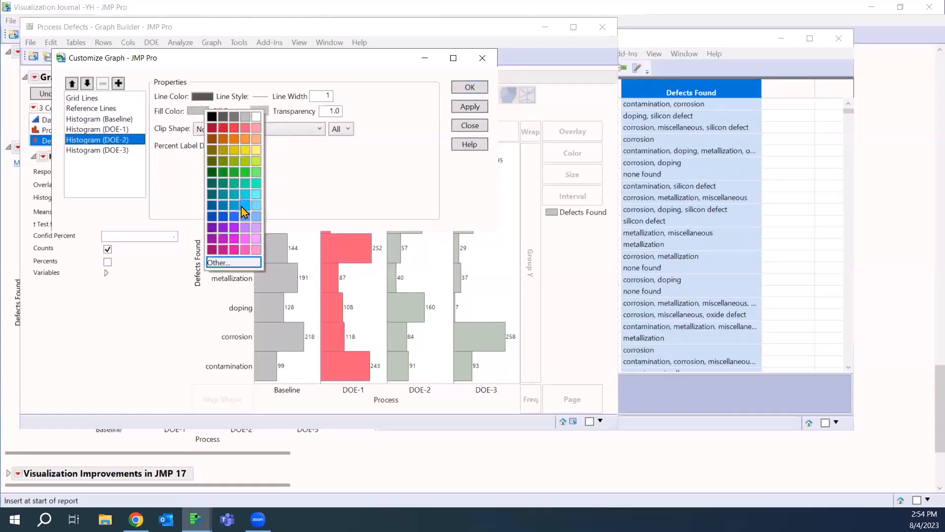
pyautogui.click(245, 205)
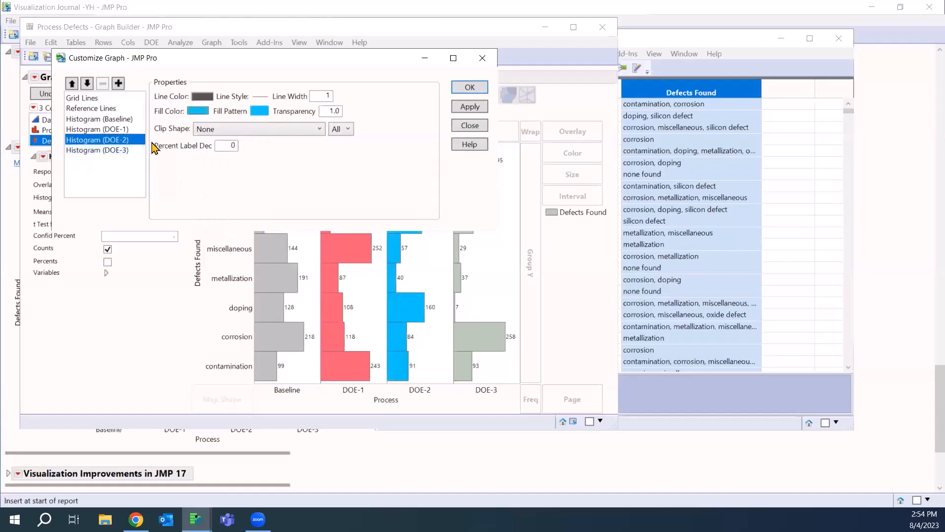
pyautogui.click(120, 150)
pyautogui.click(197, 115)
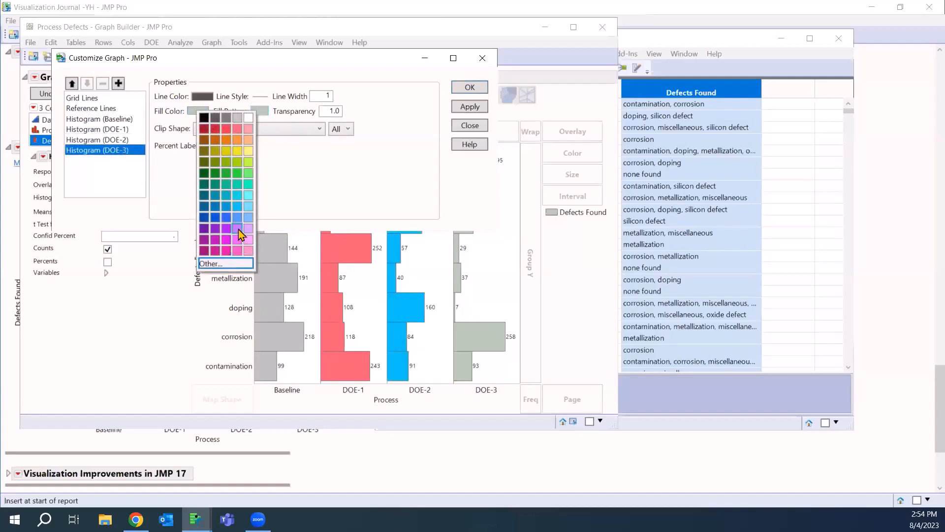
pyautogui.click(237, 228)
pyautogui.click(469, 106)
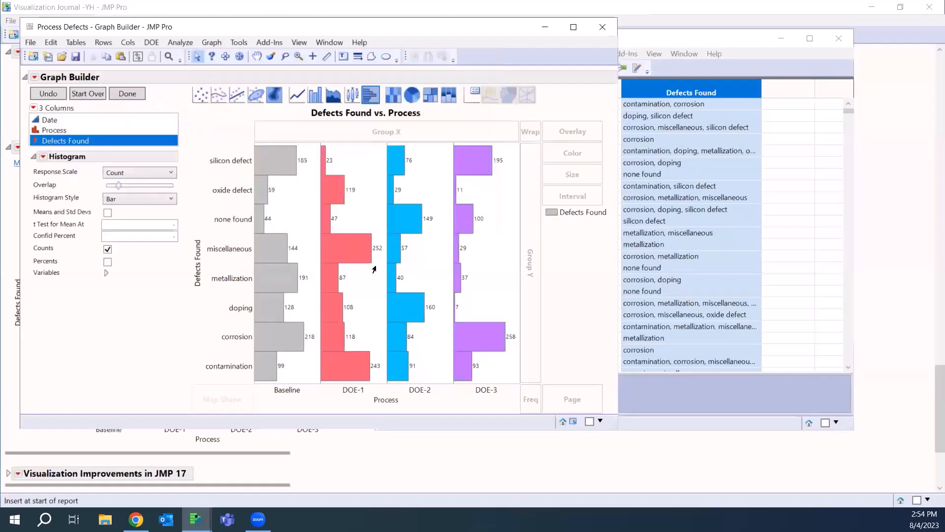
# Step: Finish the graph, move its window lower beside the data table, and hide the Defects Found entry in the legend settings
pyautogui.click(132, 94)
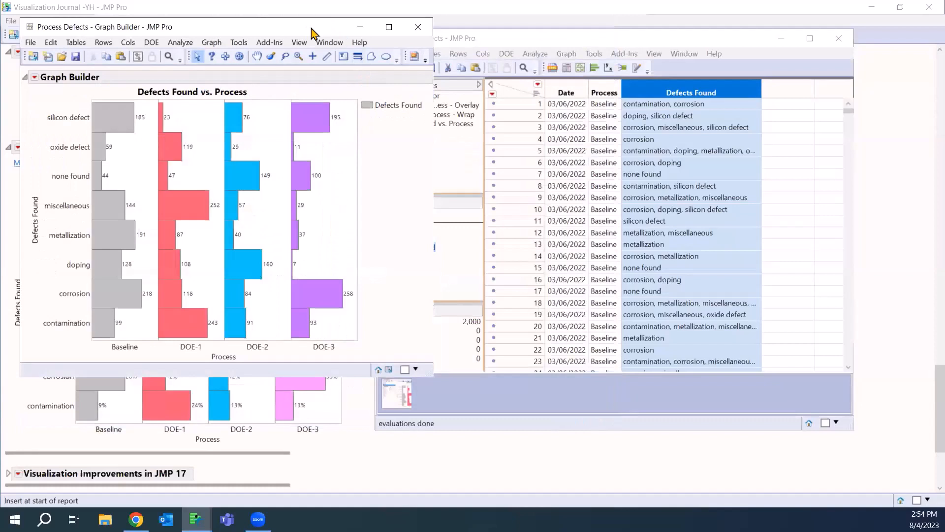
pyautogui.moveTo(311, 34); pyautogui.dragTo(296, 121)
pyautogui.rightClick(354, 193)
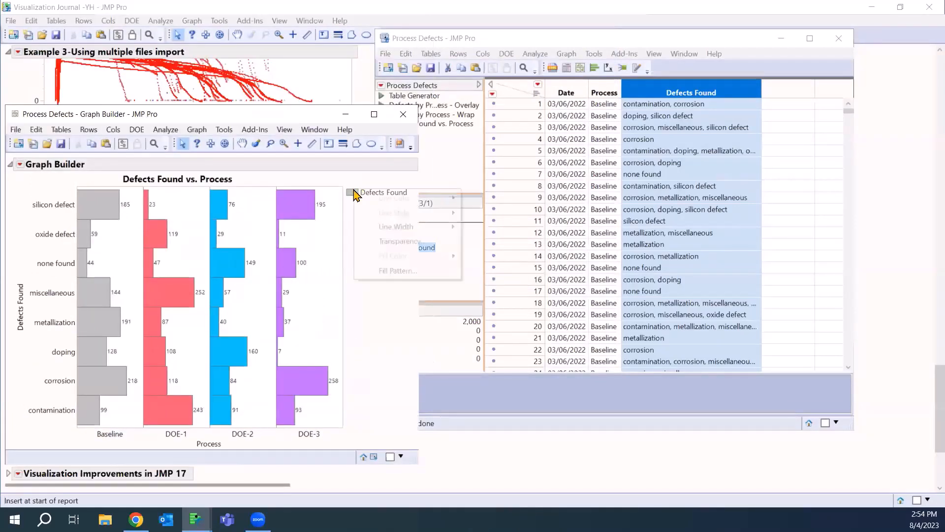
pyautogui.click(20, 164)
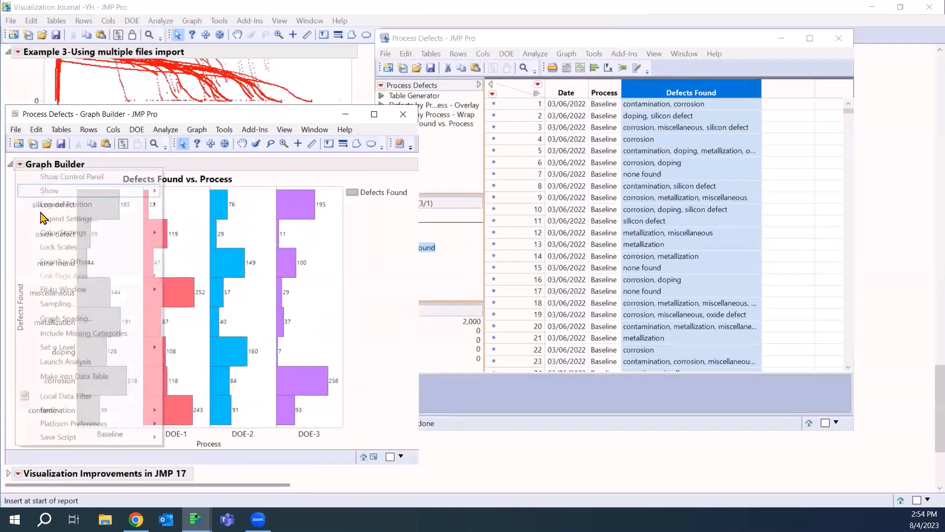
pyautogui.click(59, 218)
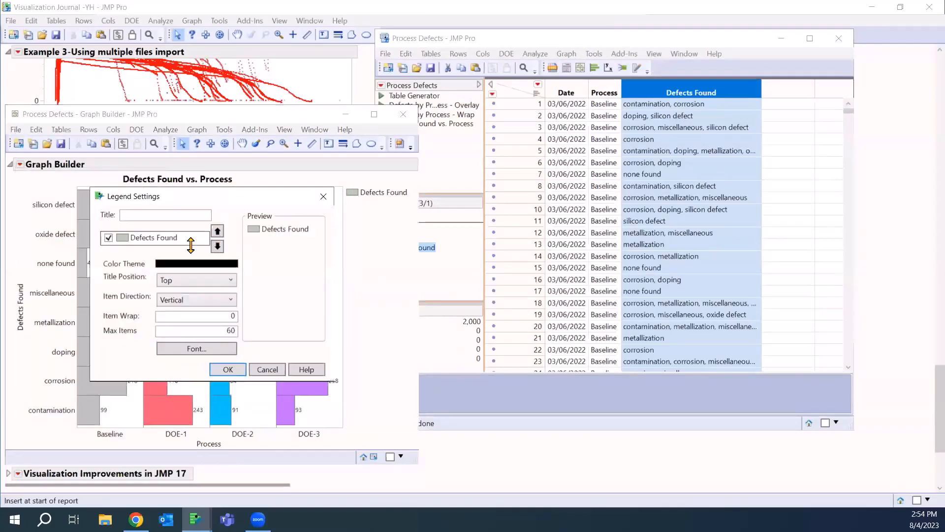
pyautogui.click(108, 238)
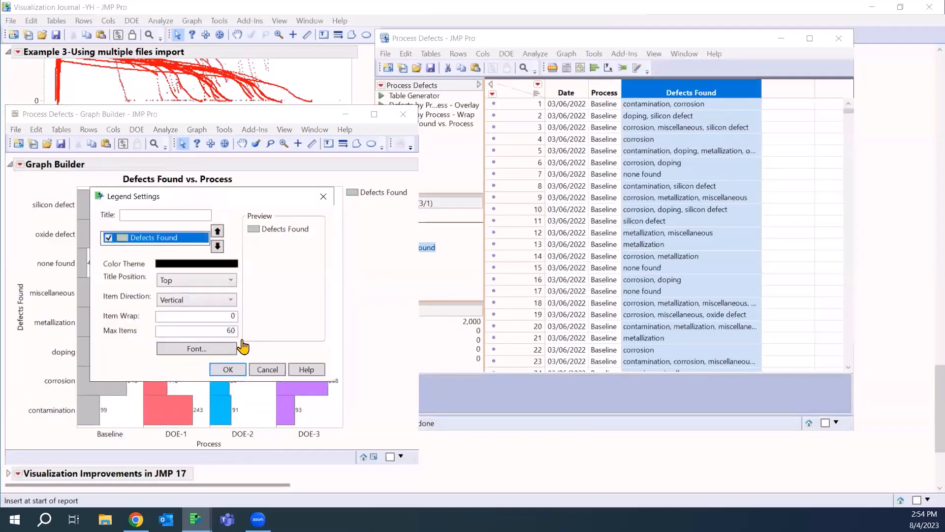
pyautogui.click(210, 370)
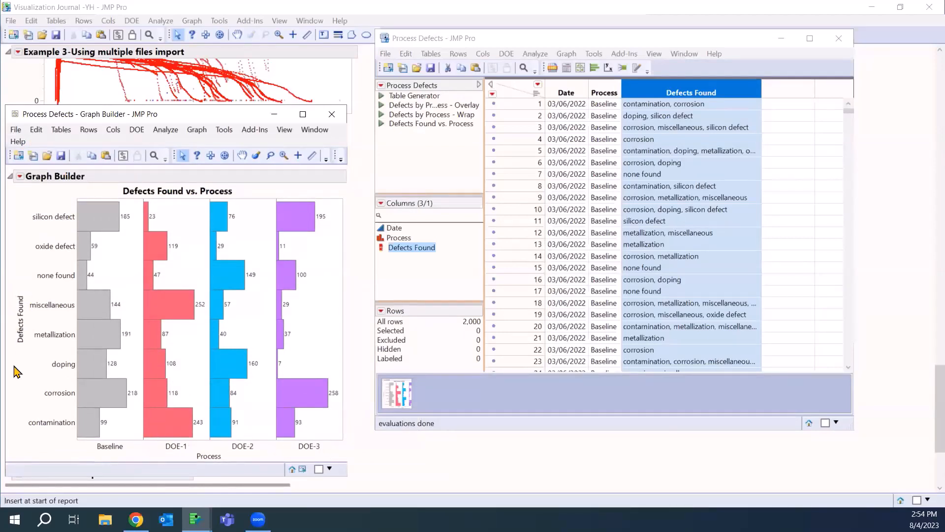
pyautogui.moveTo(15, 366); pyautogui.dragTo(43, 297)
pyautogui.moveTo(98, 328)
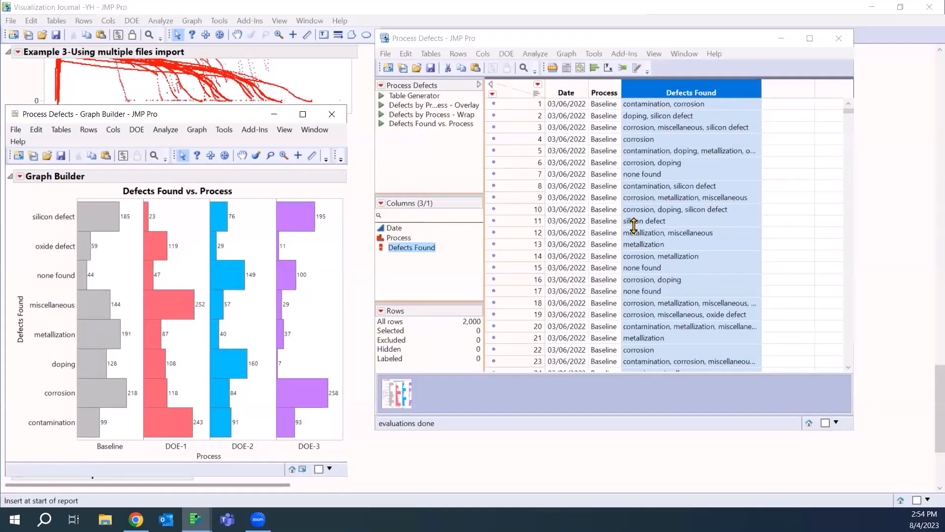